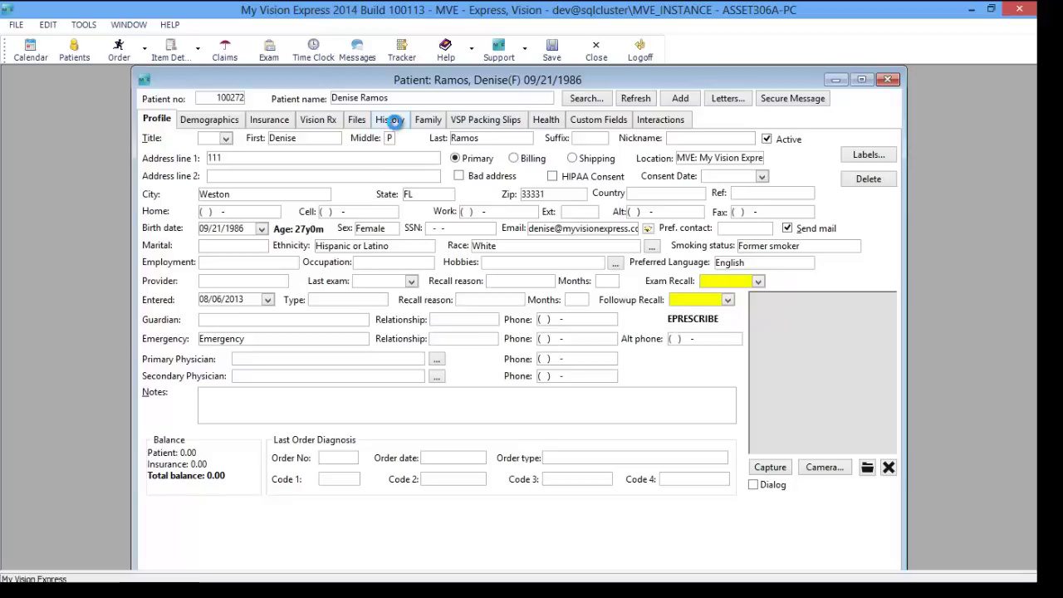
click(396, 125)
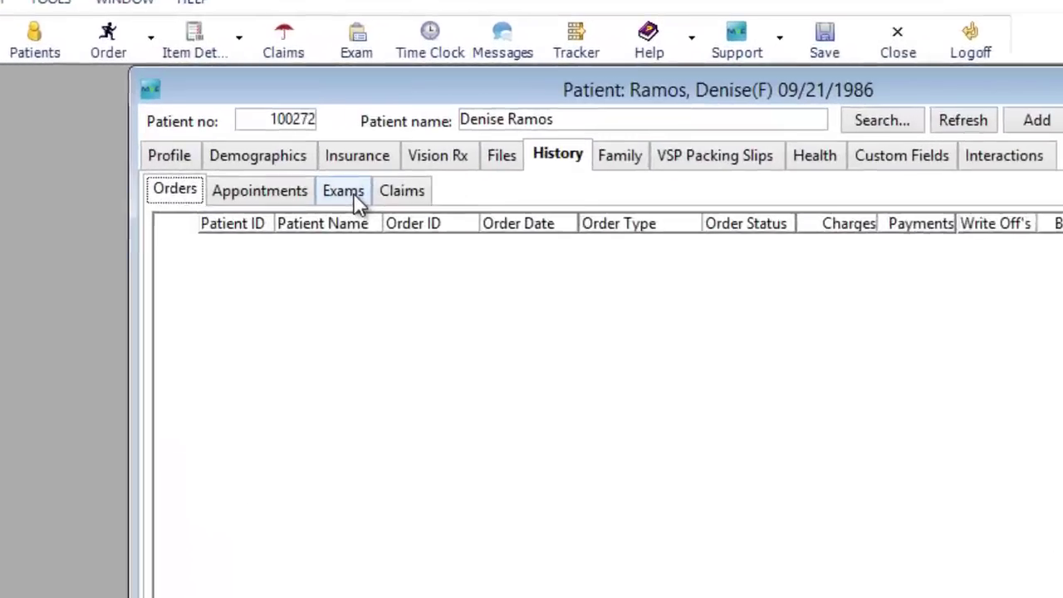
click(268, 146)
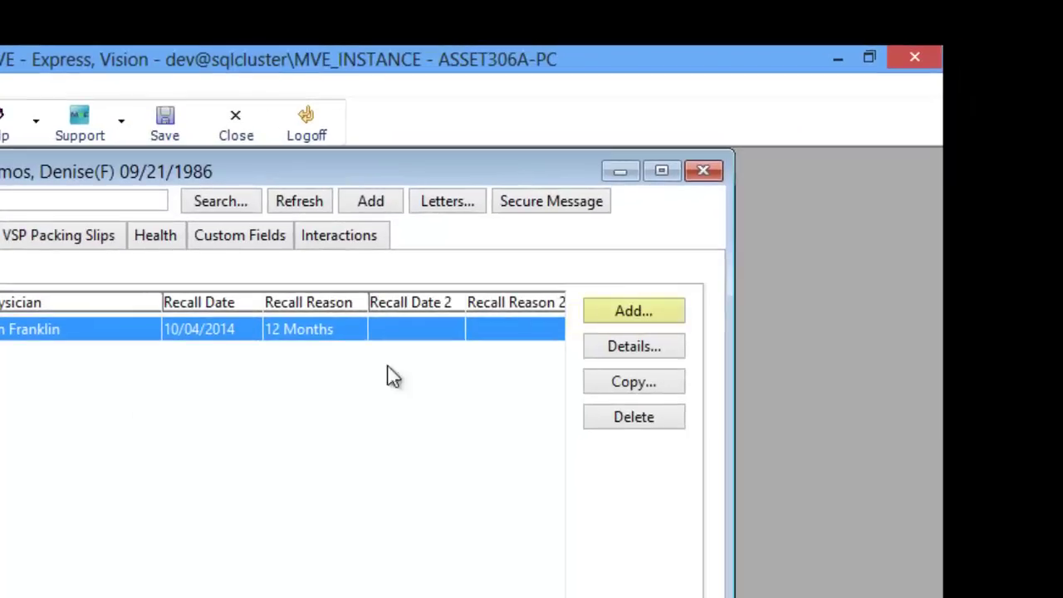
click(619, 320)
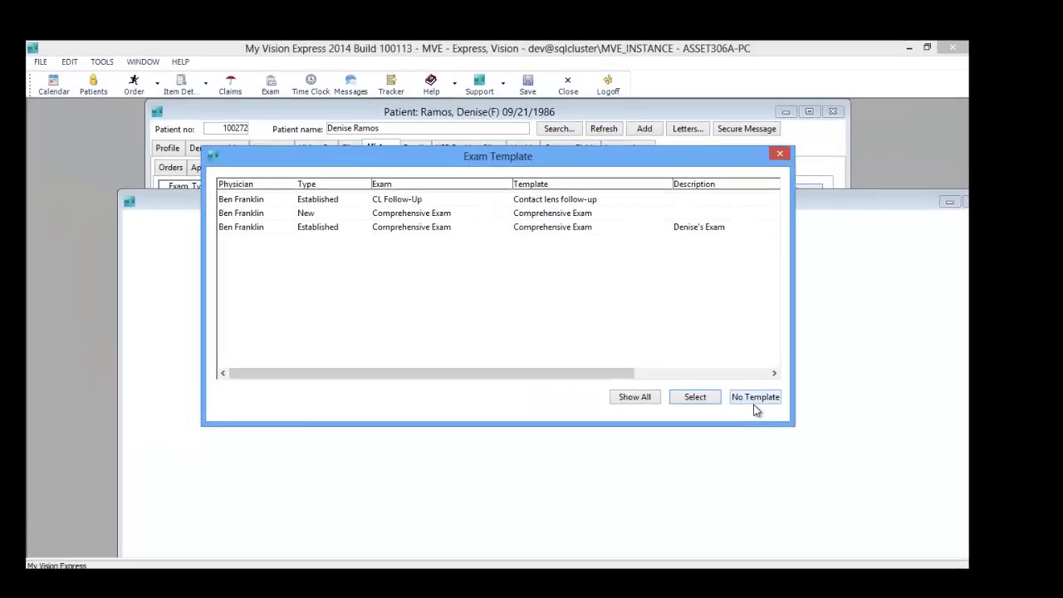
click(781, 155)
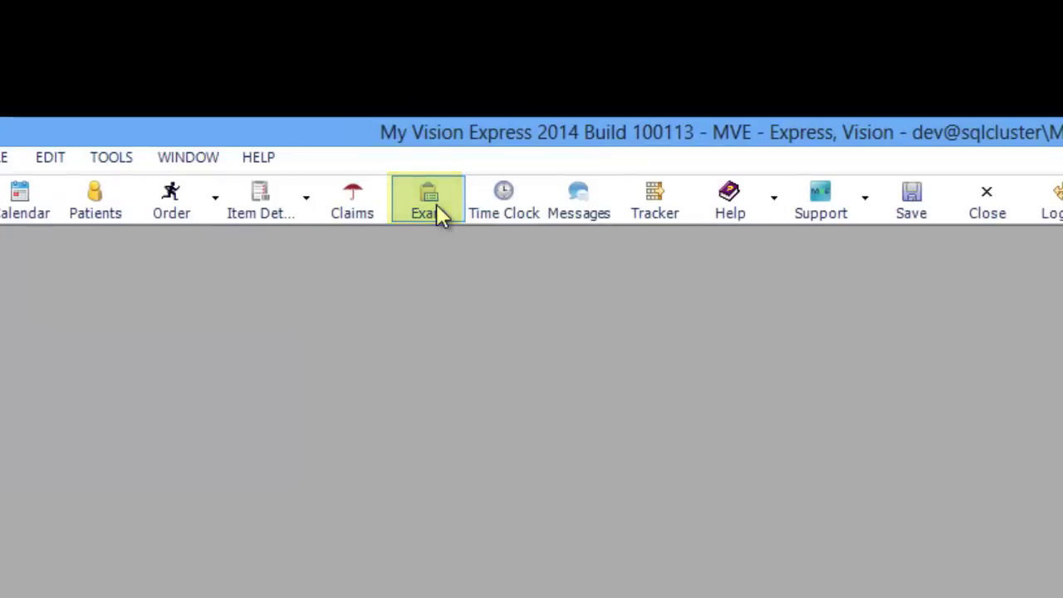
Try to create an exam for an existing patient from the established-patient Comprehensive Exam template in the exam search
click(436, 204)
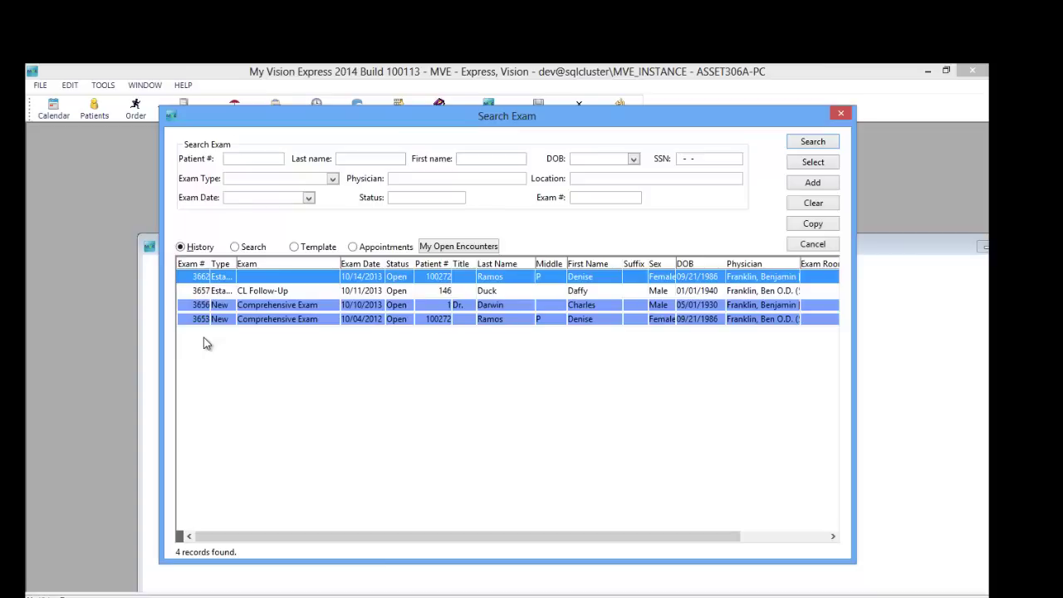
click(235, 247)
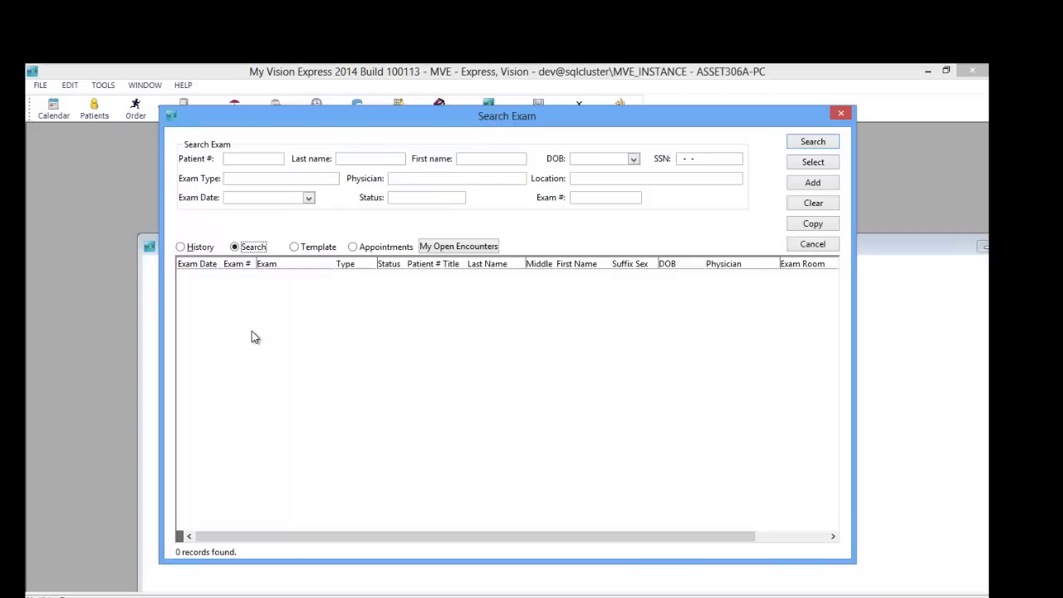
click(298, 248)
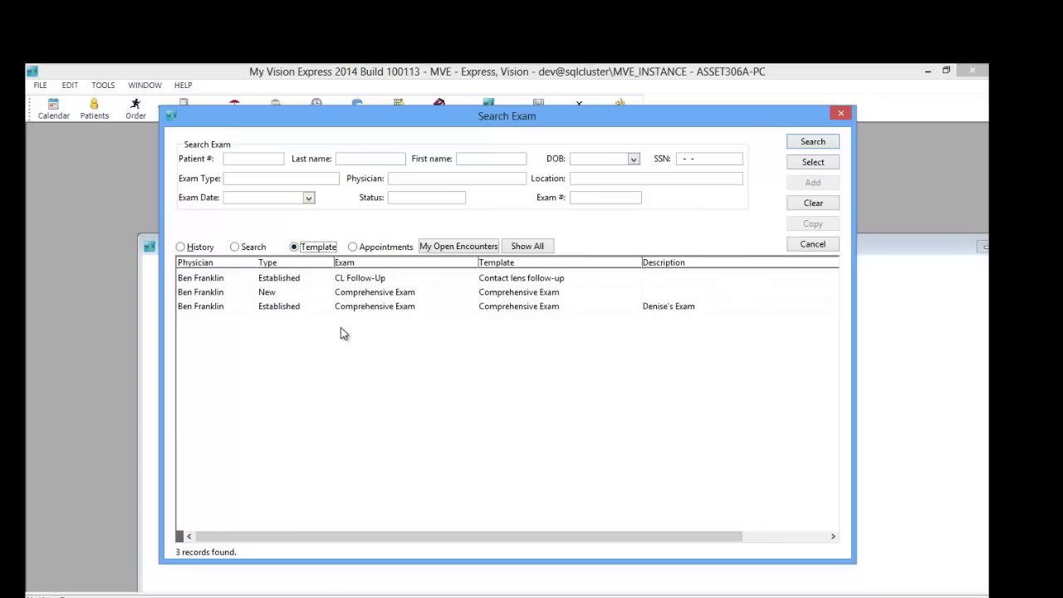
double_click(386, 307)
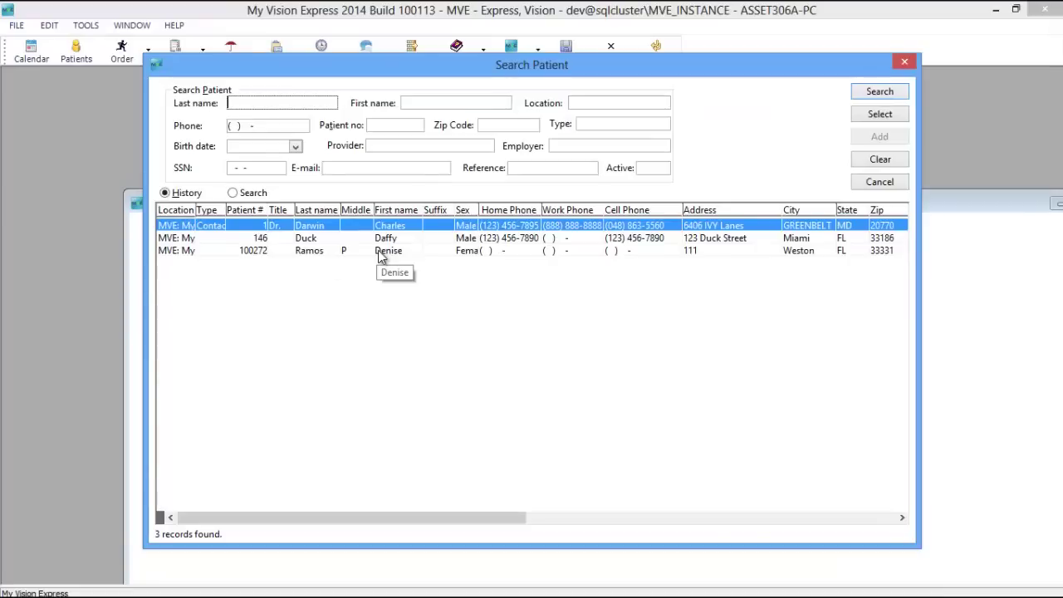
click(379, 252)
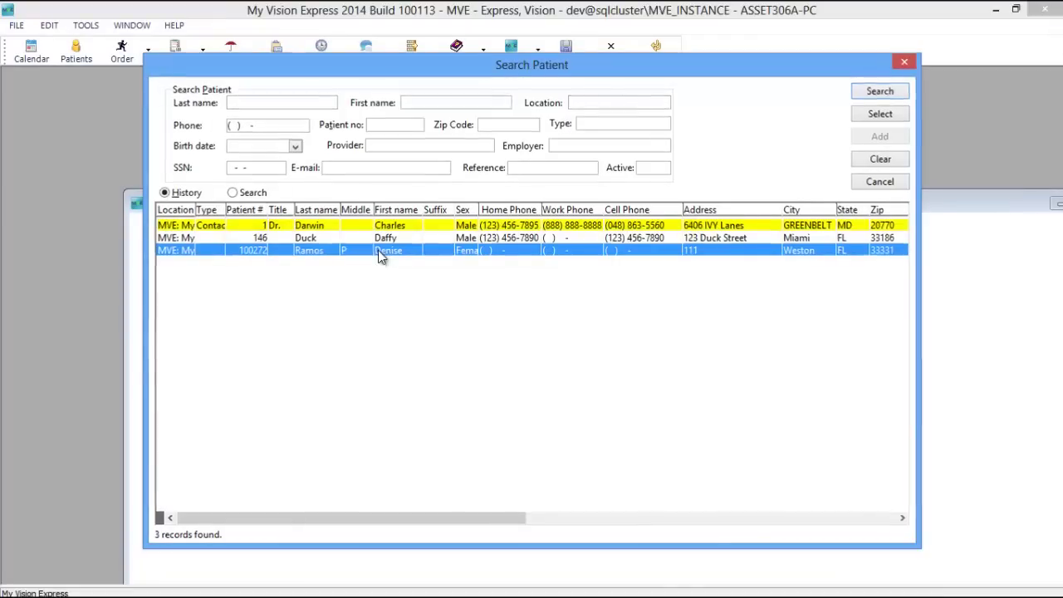
double_click(378, 250)
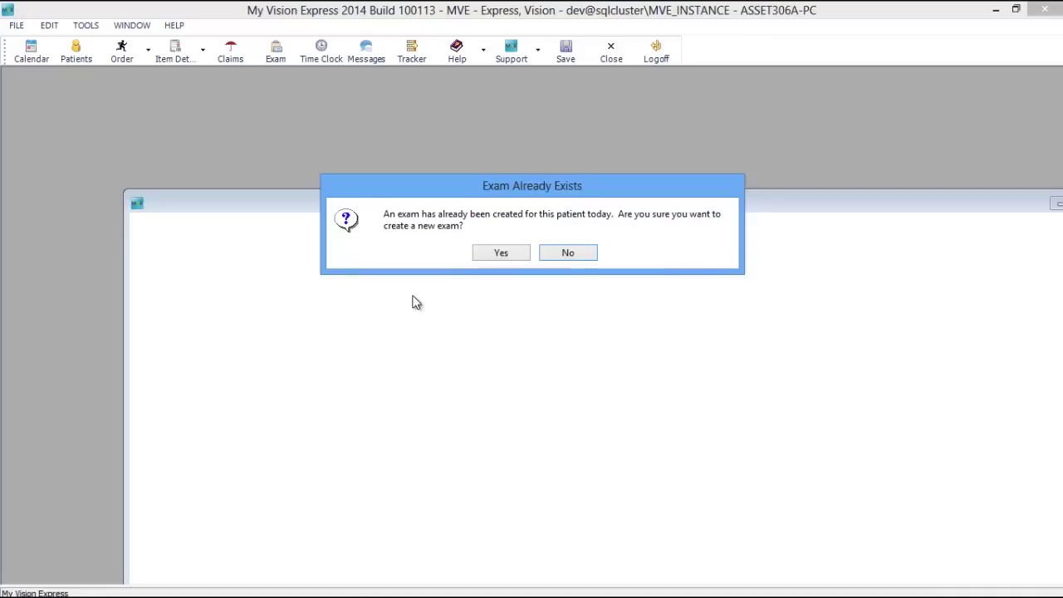
click(574, 255)
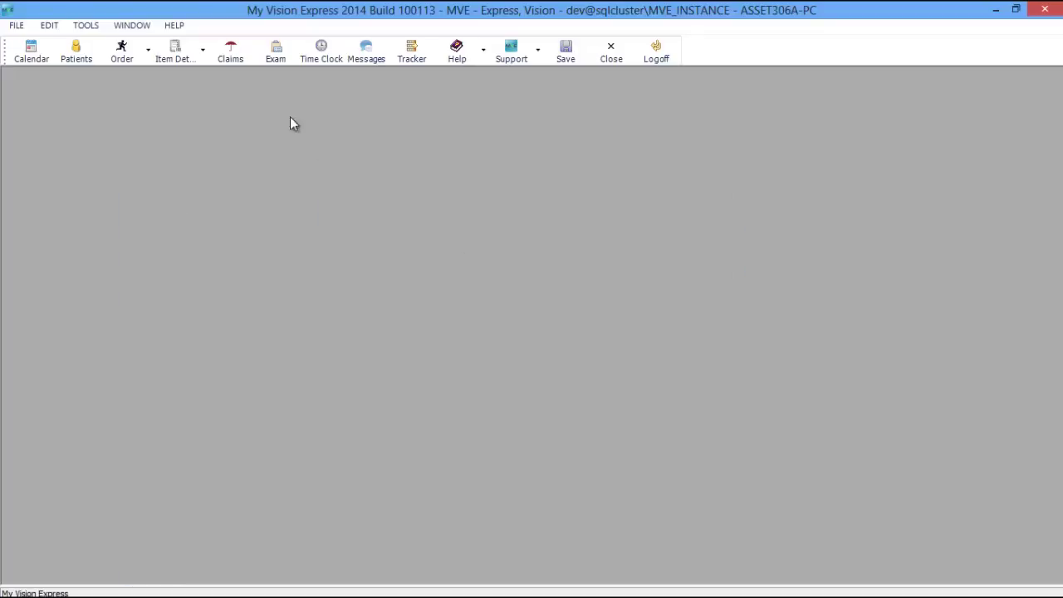
Create an exam from the patient's 12:45 pm appointment using the established-patient Comprehensive Exam template
click(272, 58)
click(390, 204)
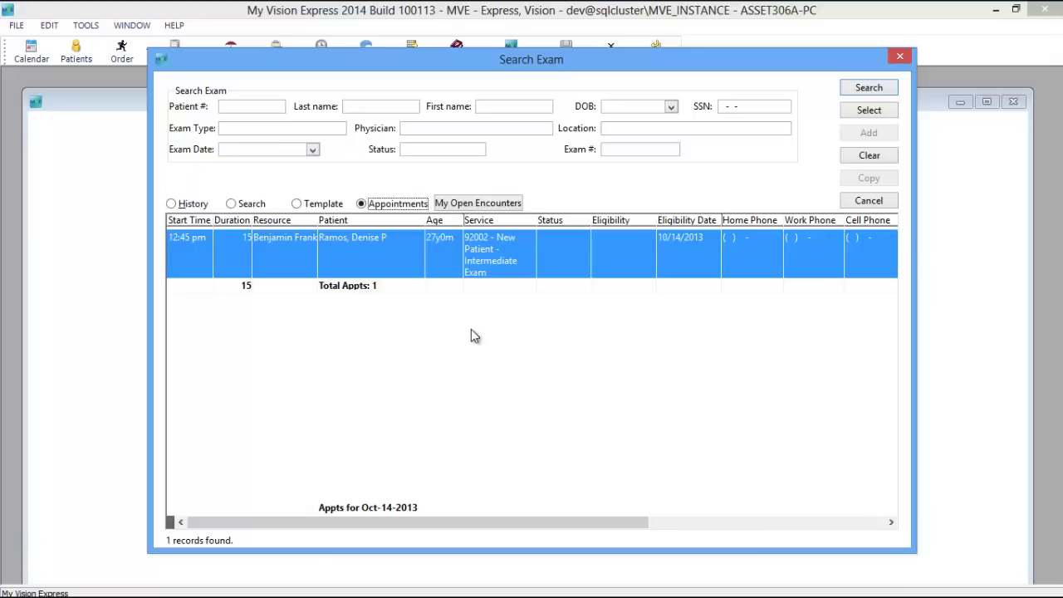
double_click(478, 258)
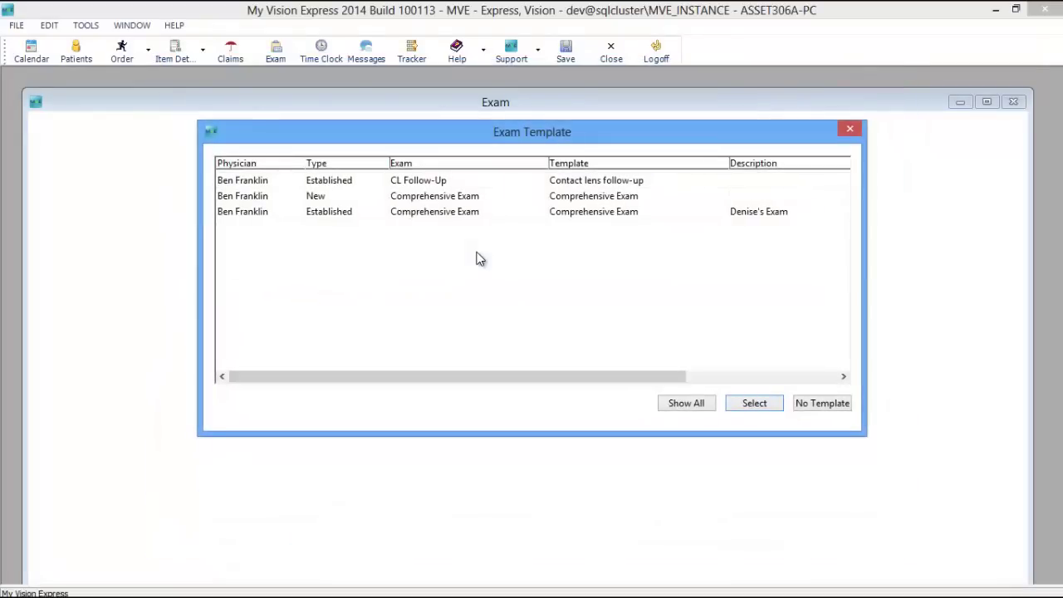
double_click(781, 215)
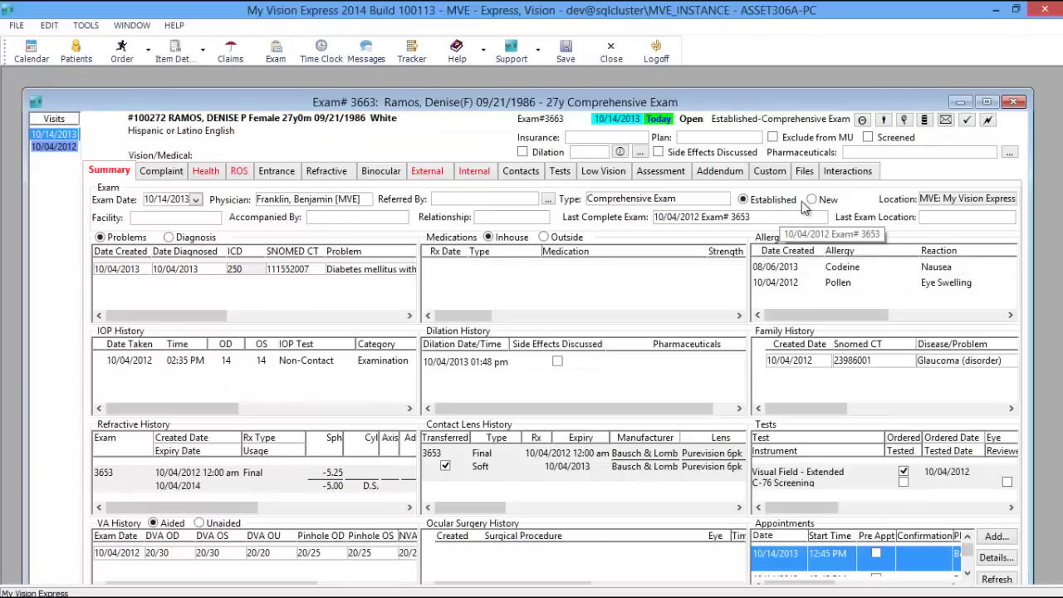
Maximize the exam and set its type to CL Exam, switching the patient status to New and back to Established
click(984, 102)
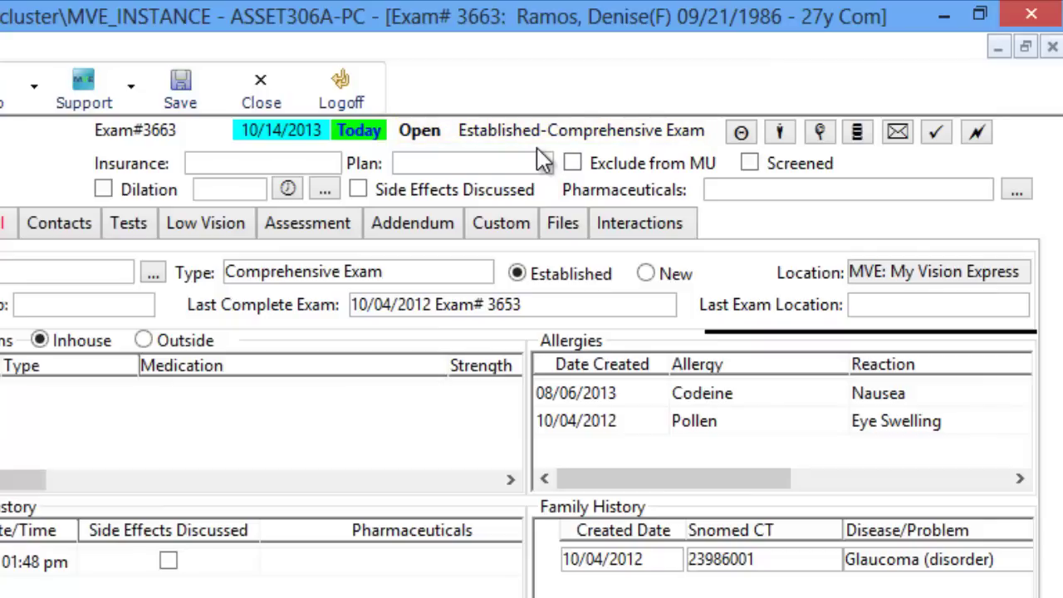
click(480, 274)
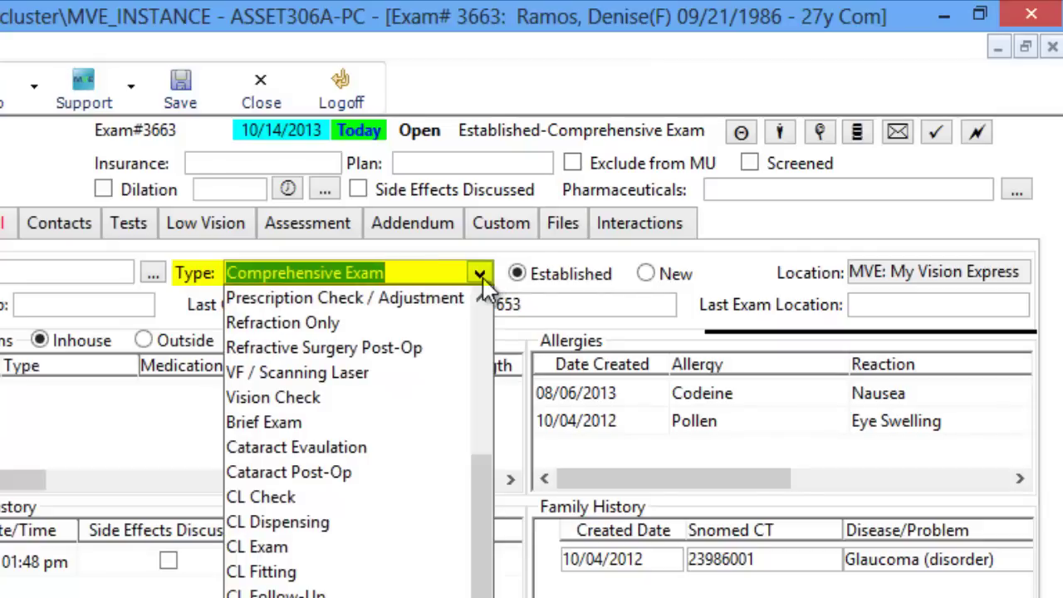
click(265, 553)
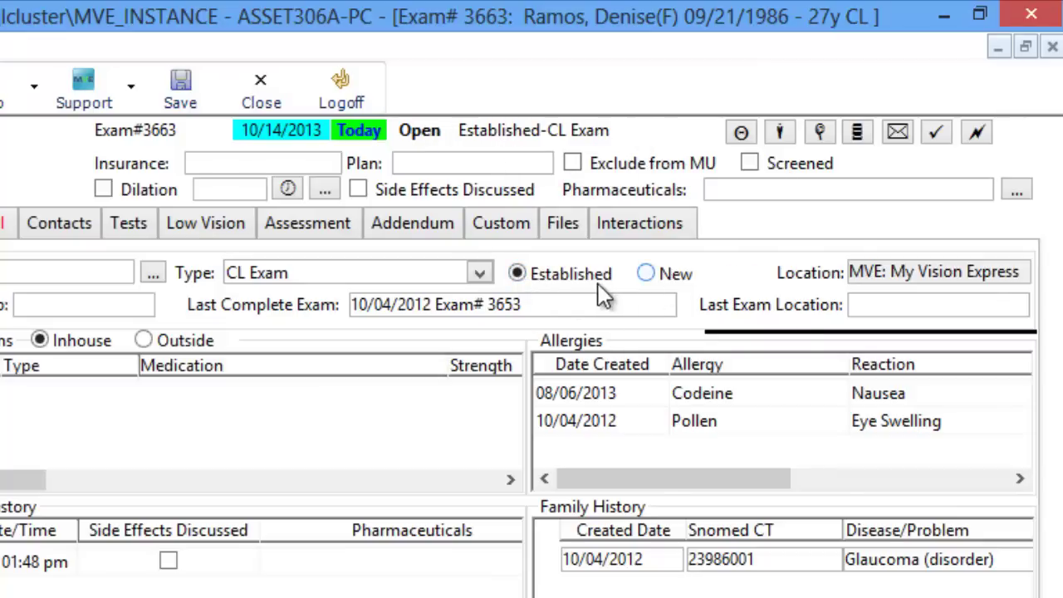
click(670, 277)
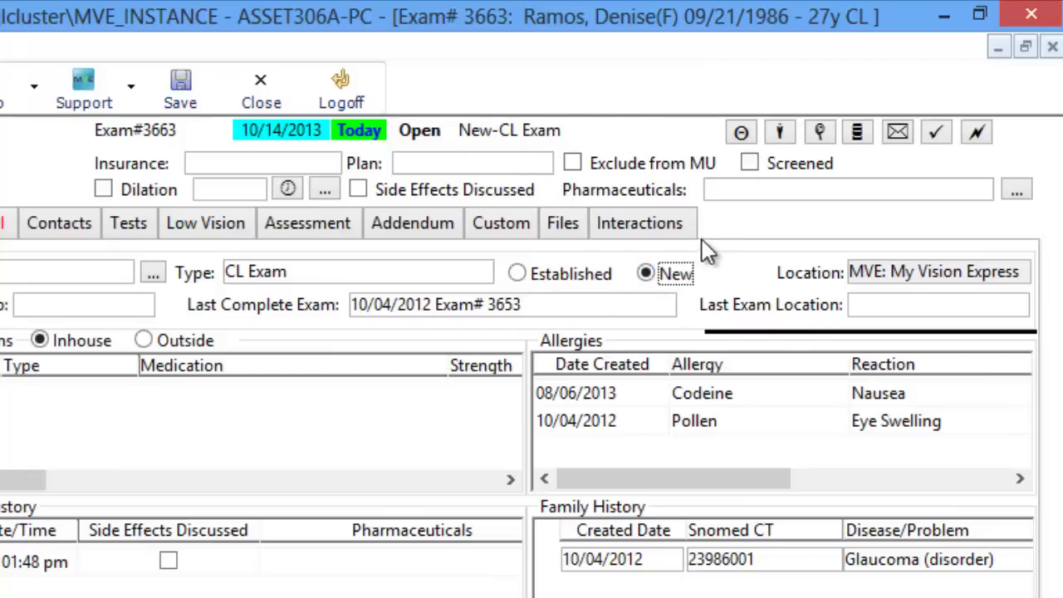
click(565, 274)
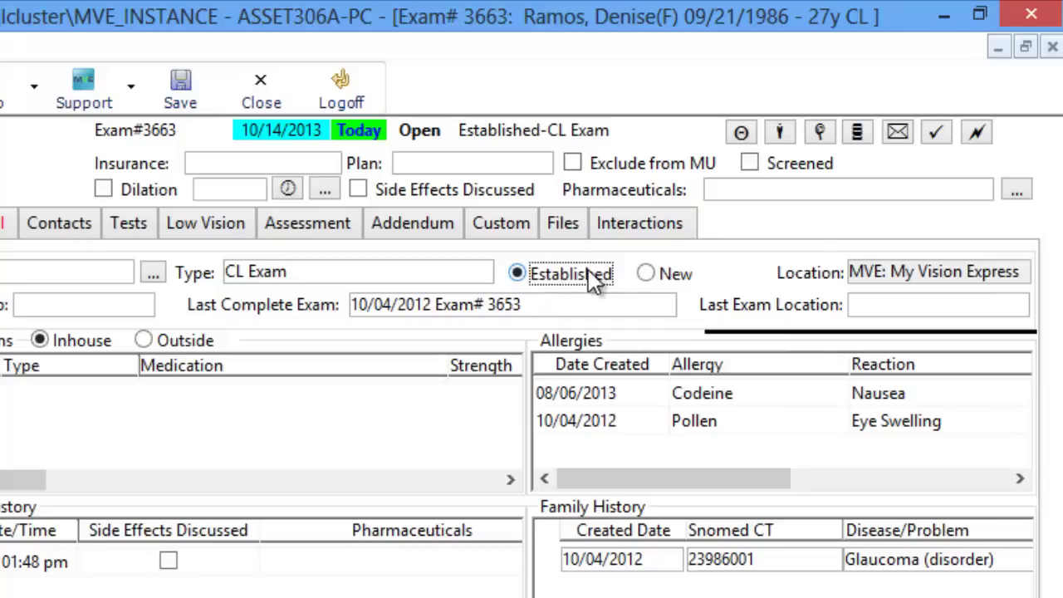
Remove the Low Vision section from the exam and add it back
right_click(724, 231)
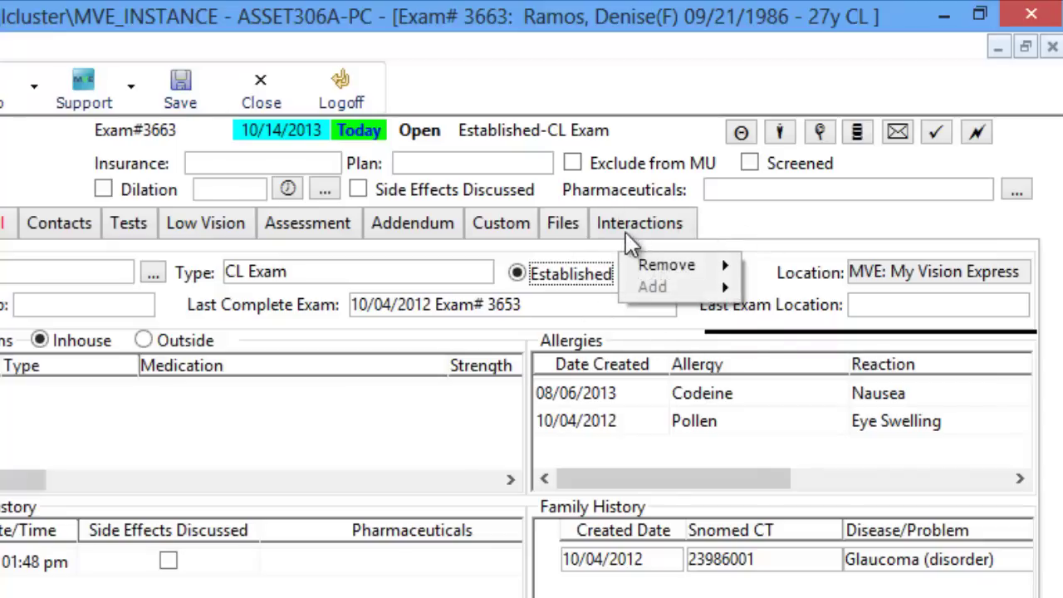
mouse_move(651, 260)
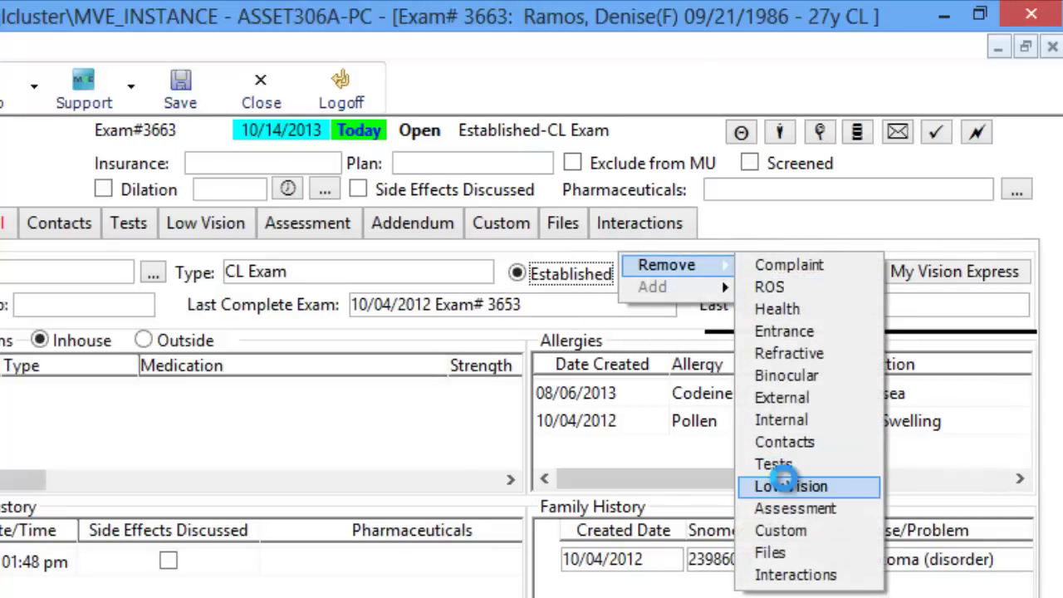
click(785, 487)
right_click(635, 231)
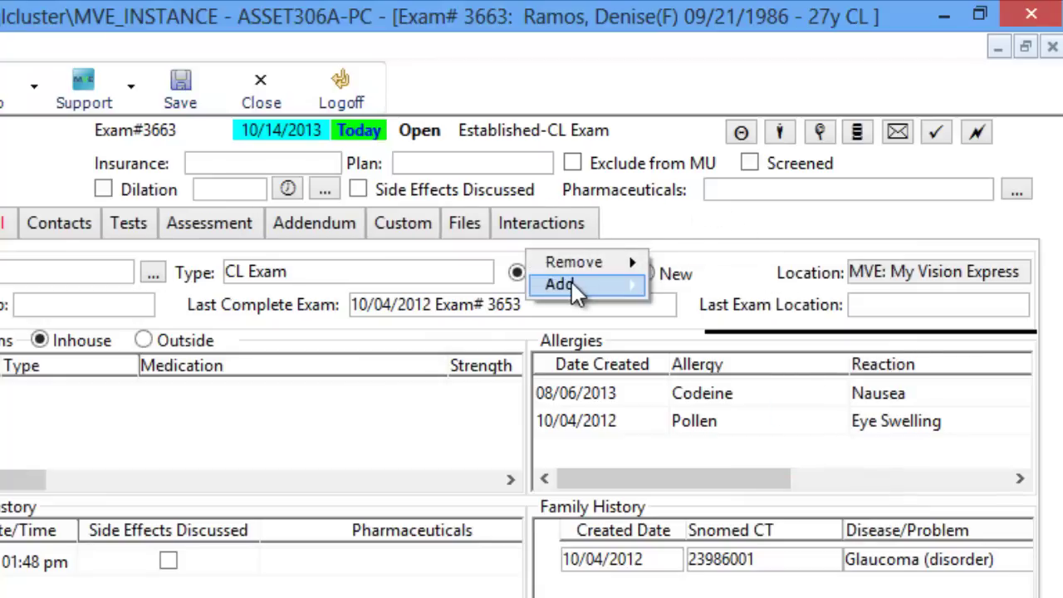
mouse_move(578, 282)
click(696, 282)
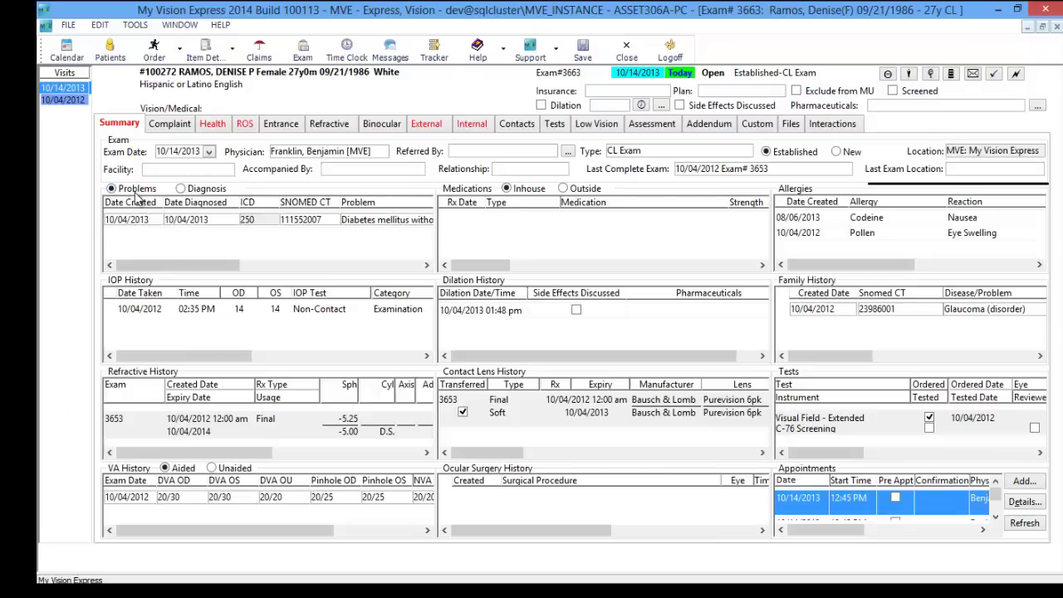
Review the diagnoses, outside medications, test findings, unaided visual acuity history and appointment details in the exam summary
click(190, 190)
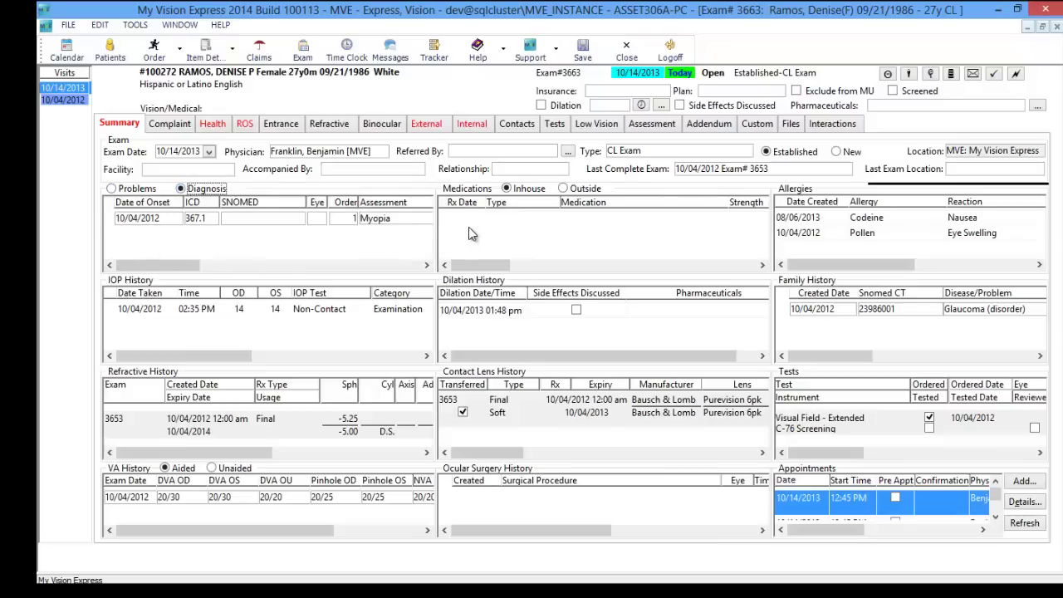
click(577, 191)
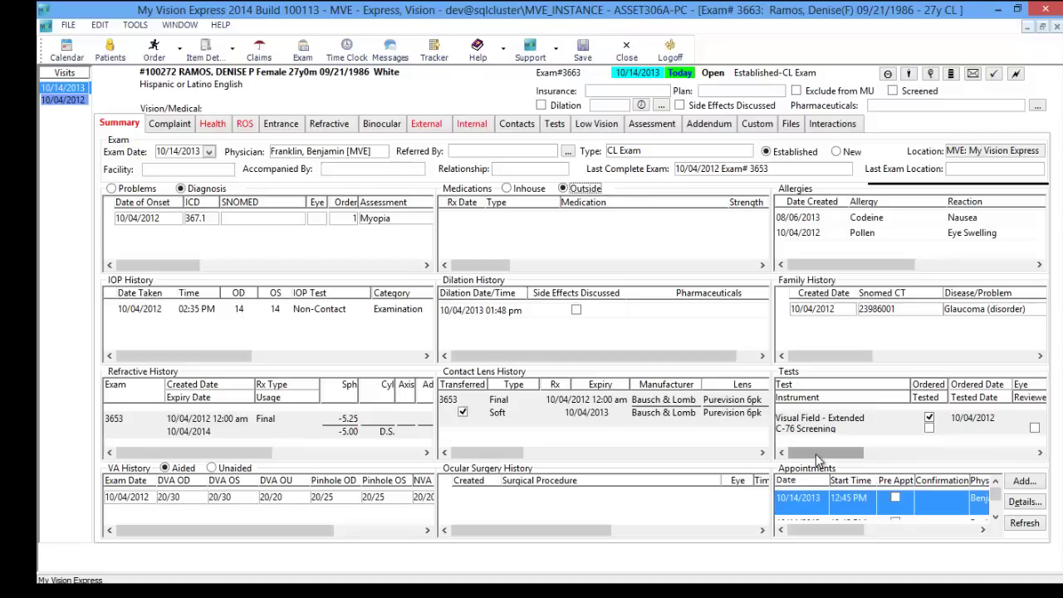
drag(816, 454, 853, 473)
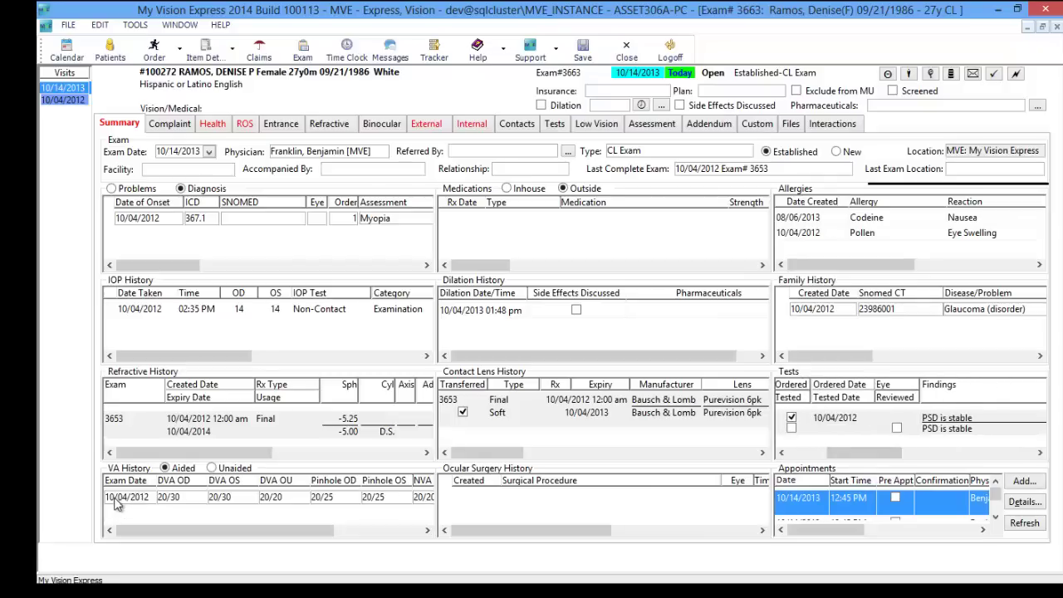
click(214, 468)
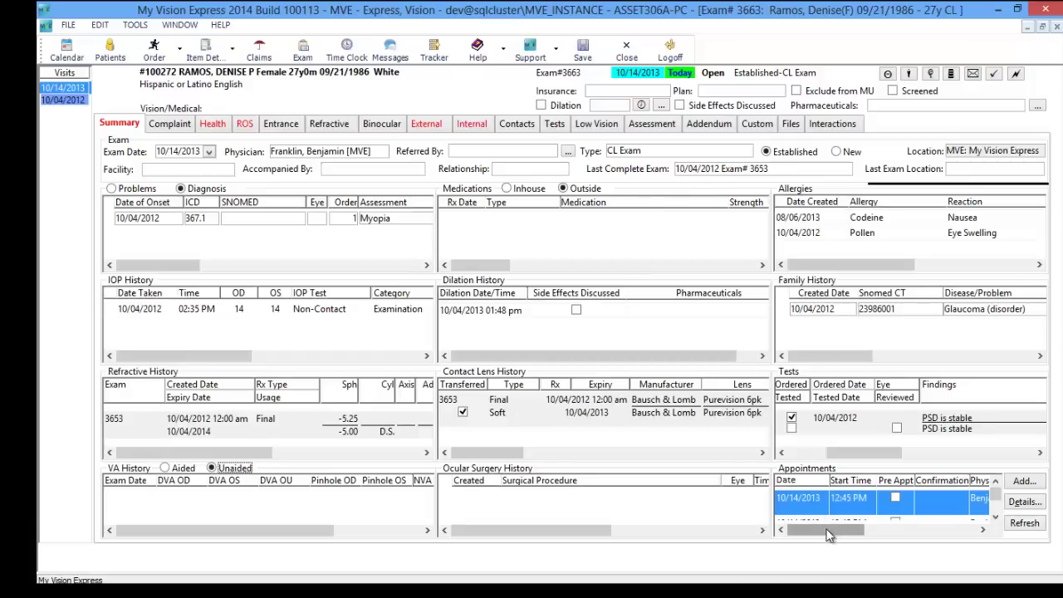
drag(828, 534, 928, 479)
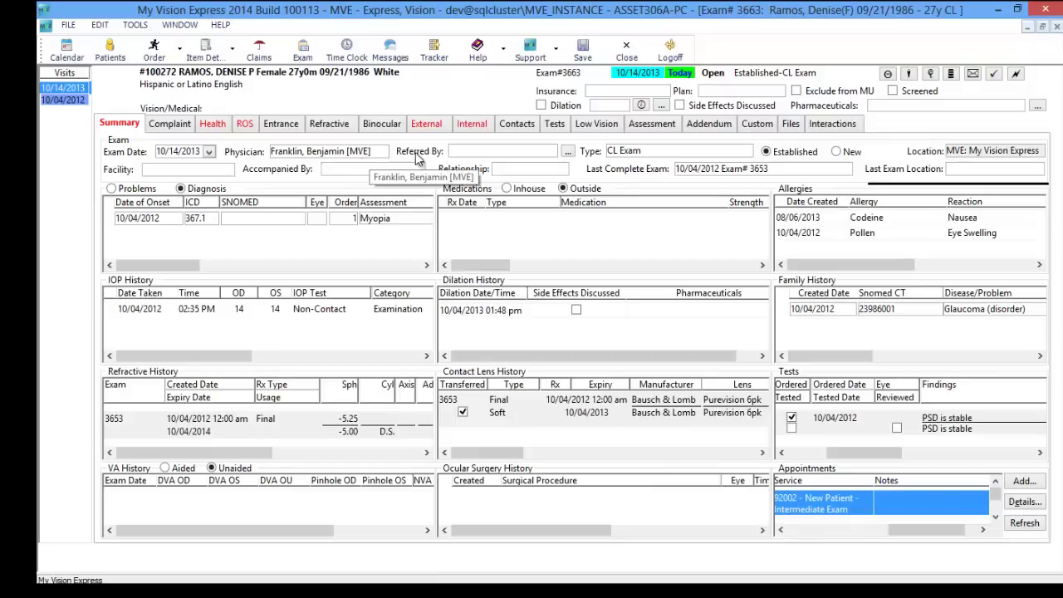
Check the Referred By and Relationship choices in the exam summary, and set the last exam location to This office
click(551, 152)
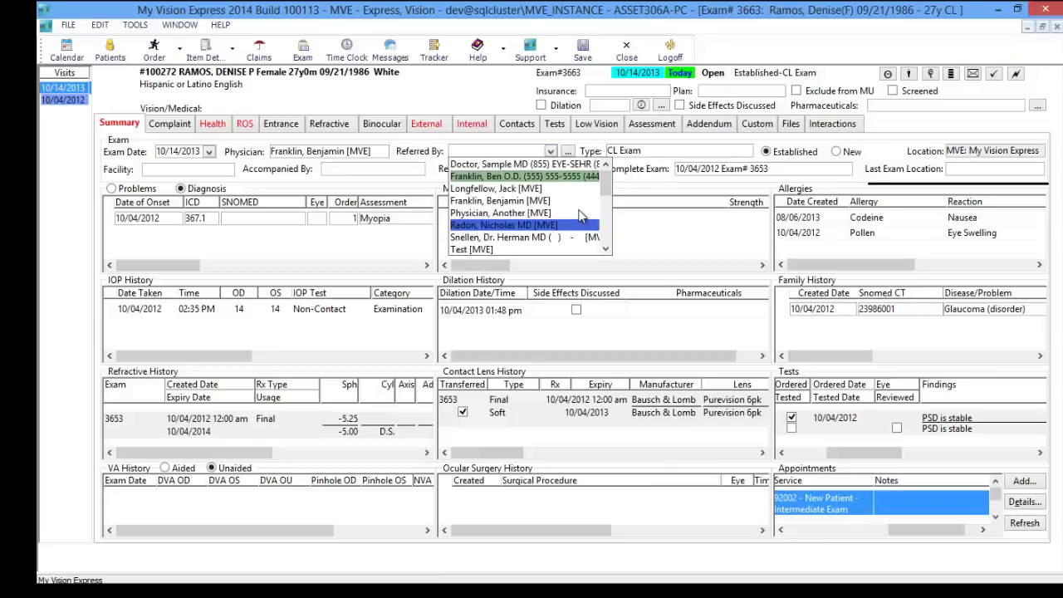
click(652, 233)
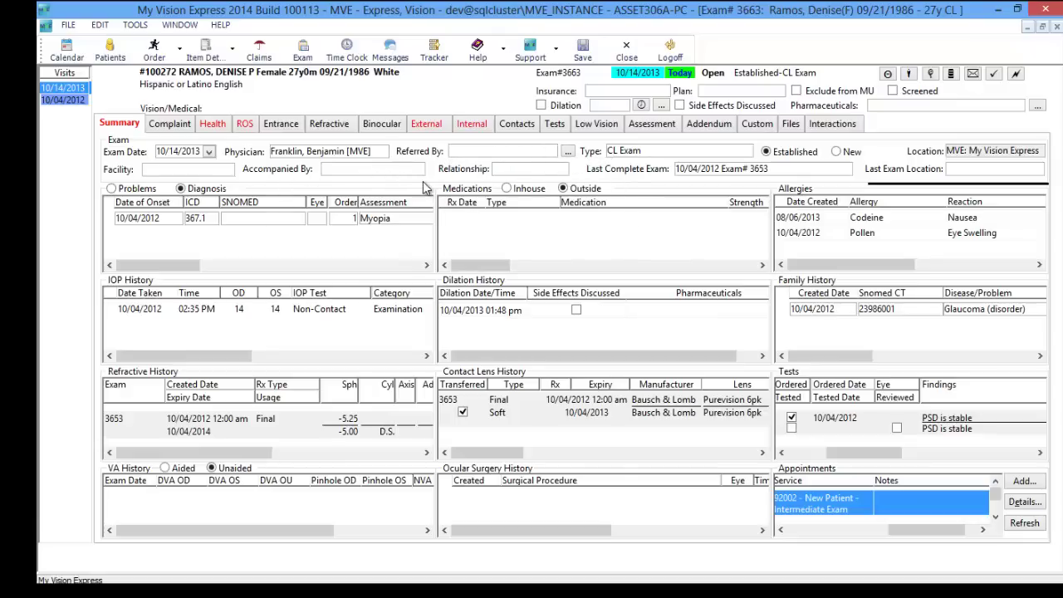
click(555, 168)
click(561, 170)
click(562, 170)
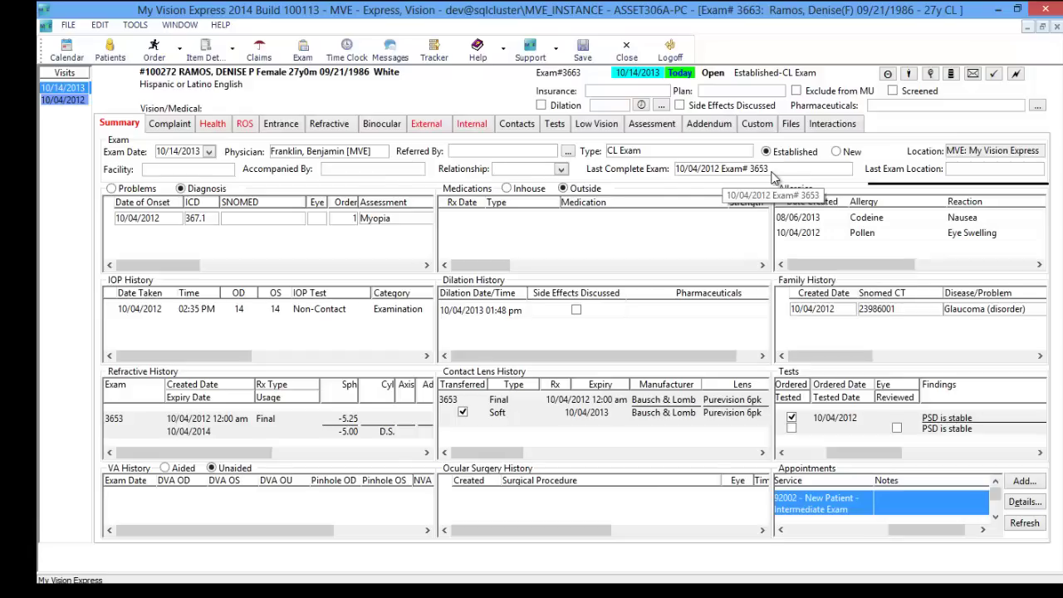
click(1036, 171)
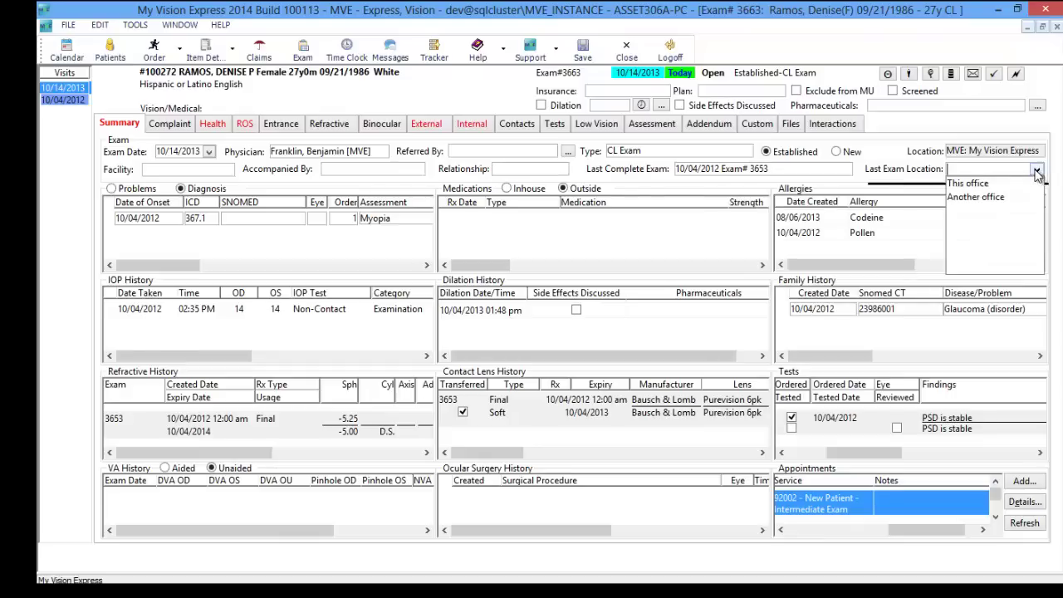
click(980, 183)
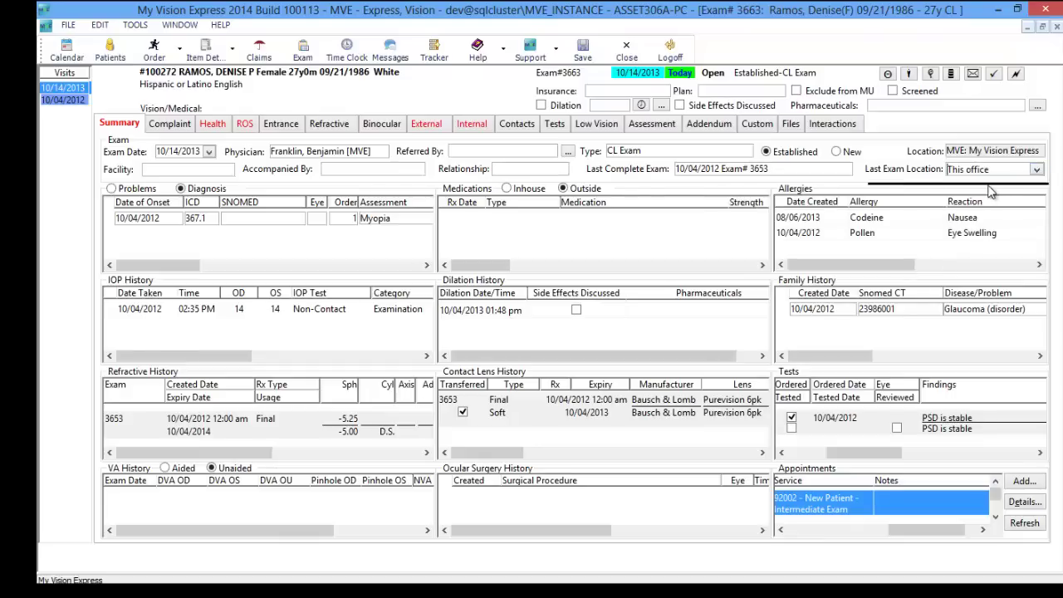
In the Complaint section, set the reason for visit to Annual eye exam and LASIK consult, and append the text "this is anote"
click(169, 124)
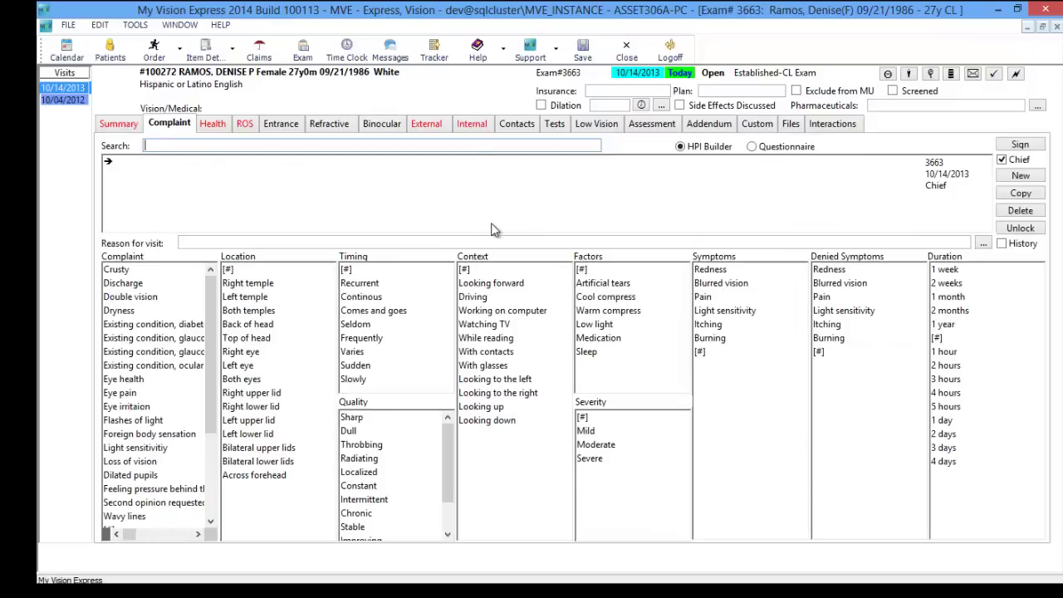
click(963, 245)
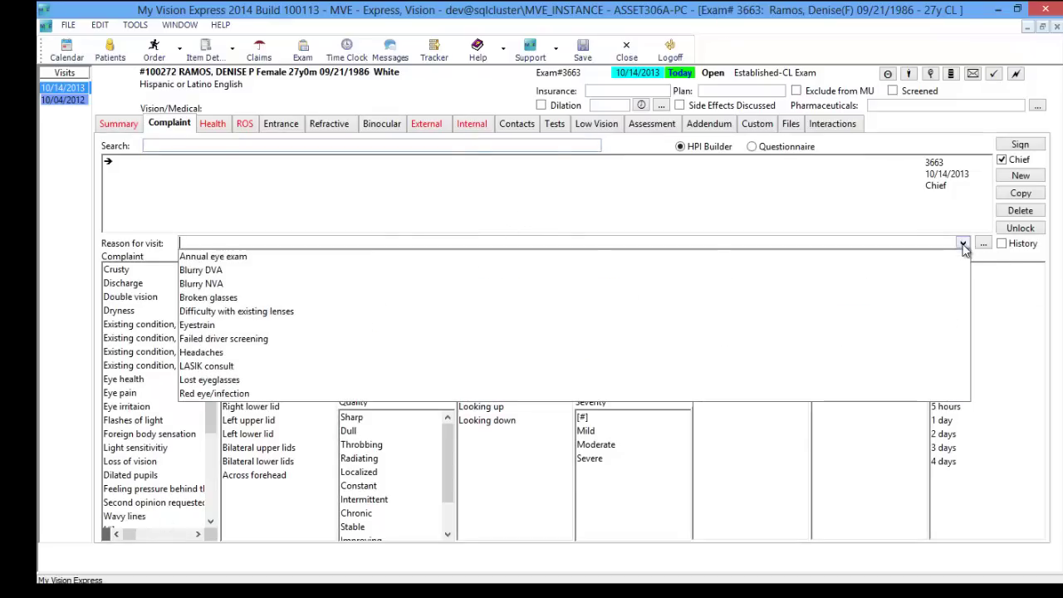
click(922, 260)
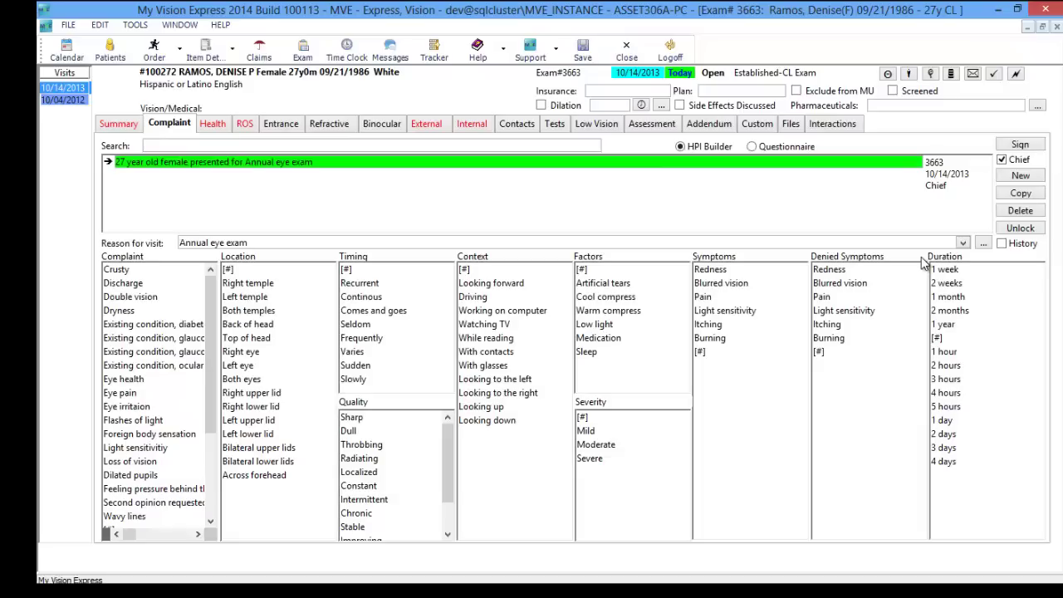
click(982, 242)
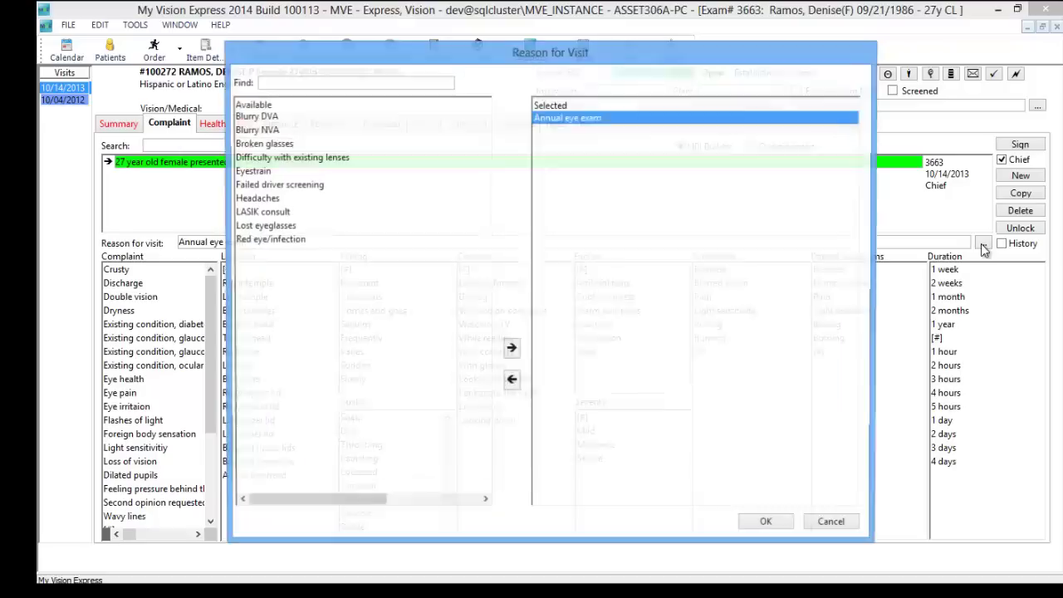
click(277, 214)
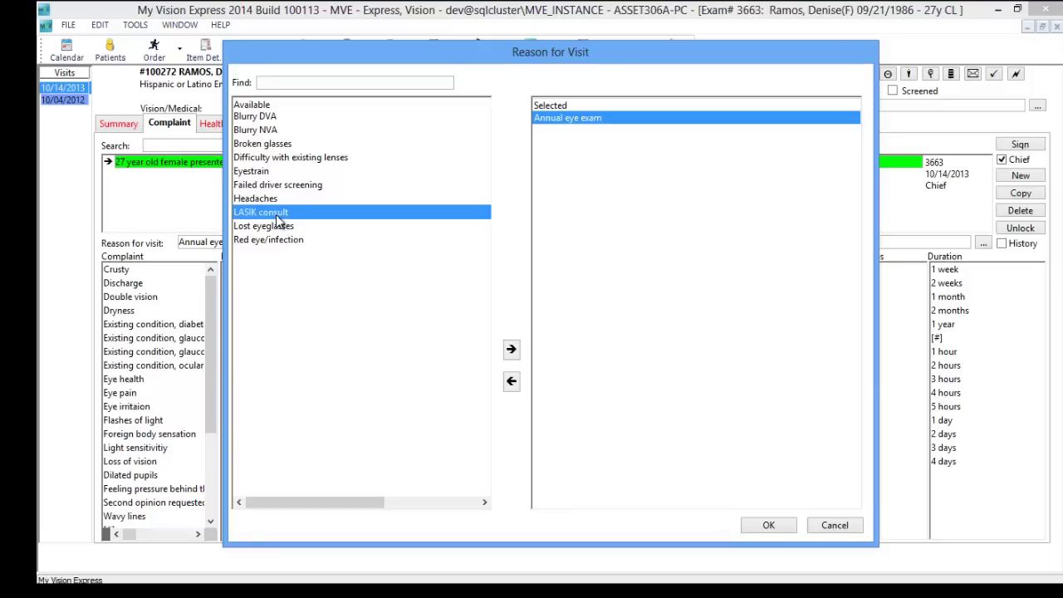
click(512, 349)
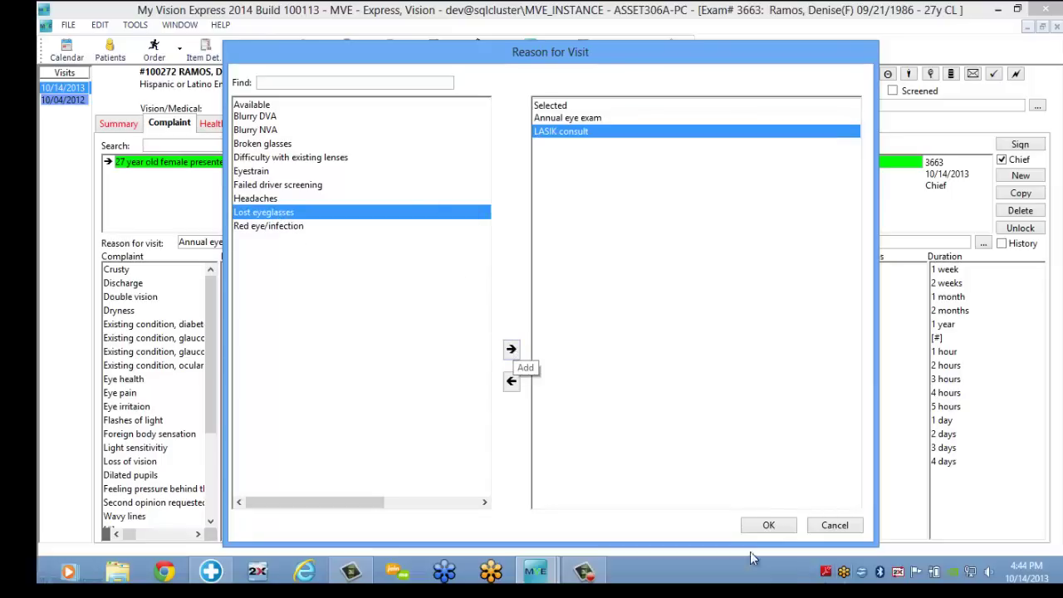
click(758, 523)
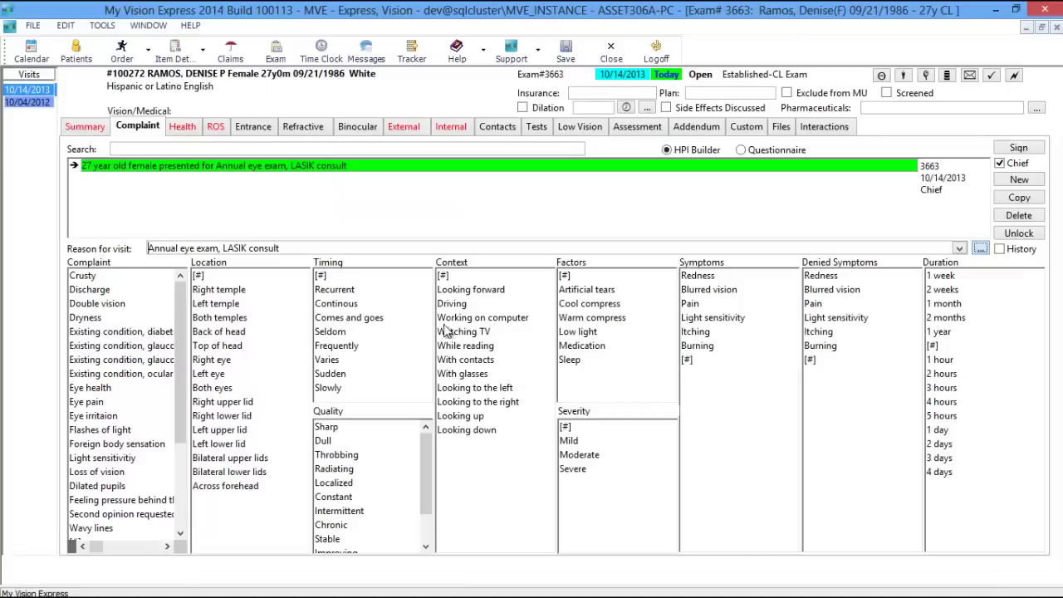
click(369, 246)
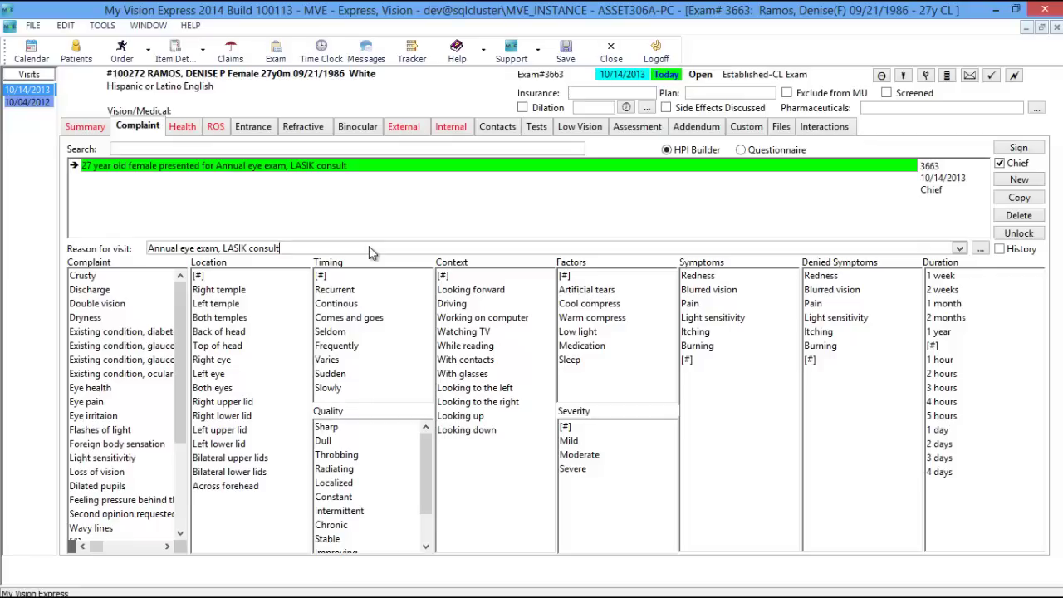
text(this is anote)
Describe the chief complaint as Dryness, location Right eye, timing Comes and goes, and context Working on computer
click(94, 324)
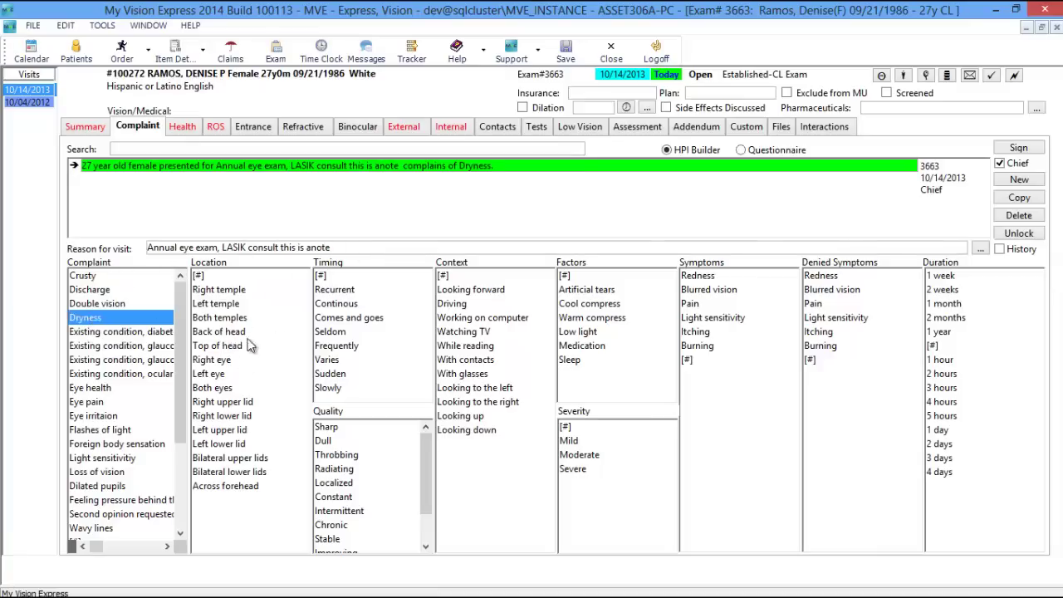
click(234, 362)
click(334, 321)
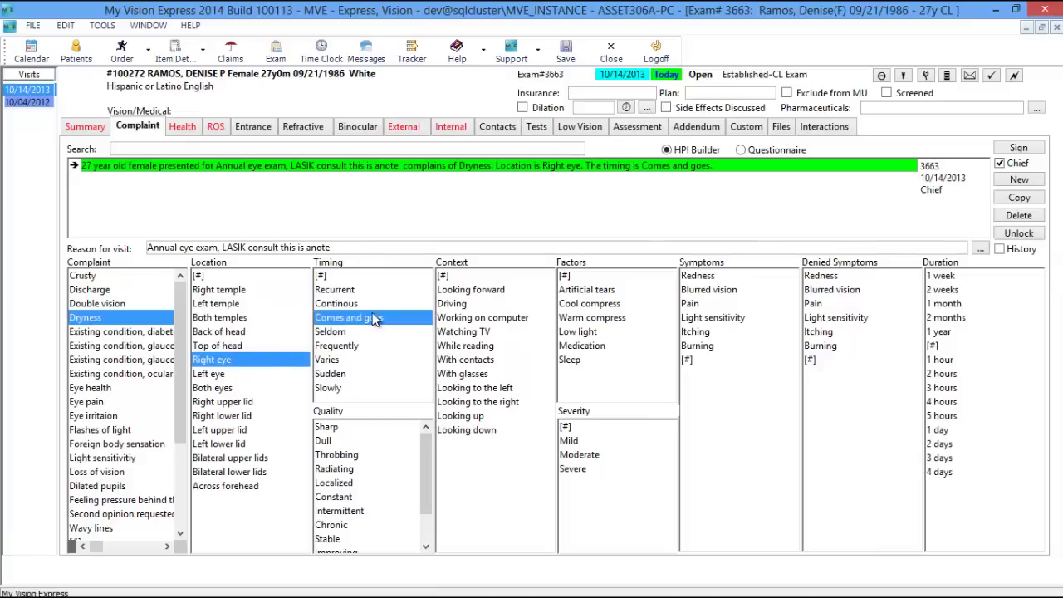
click(523, 321)
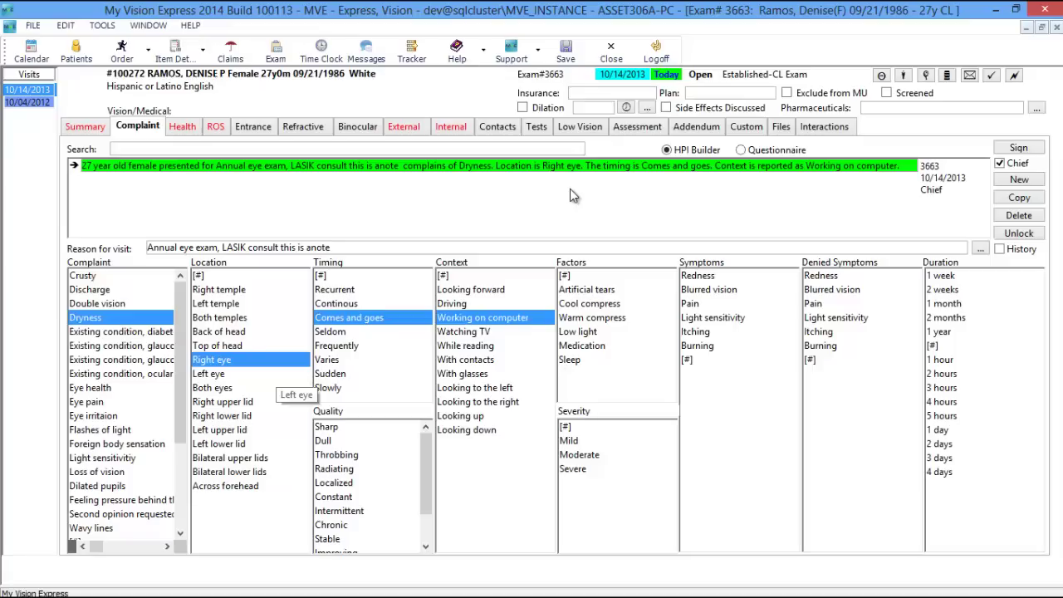
Add a custom modifying factor to the chief complaint with the text "this is a note"
click(564, 277)
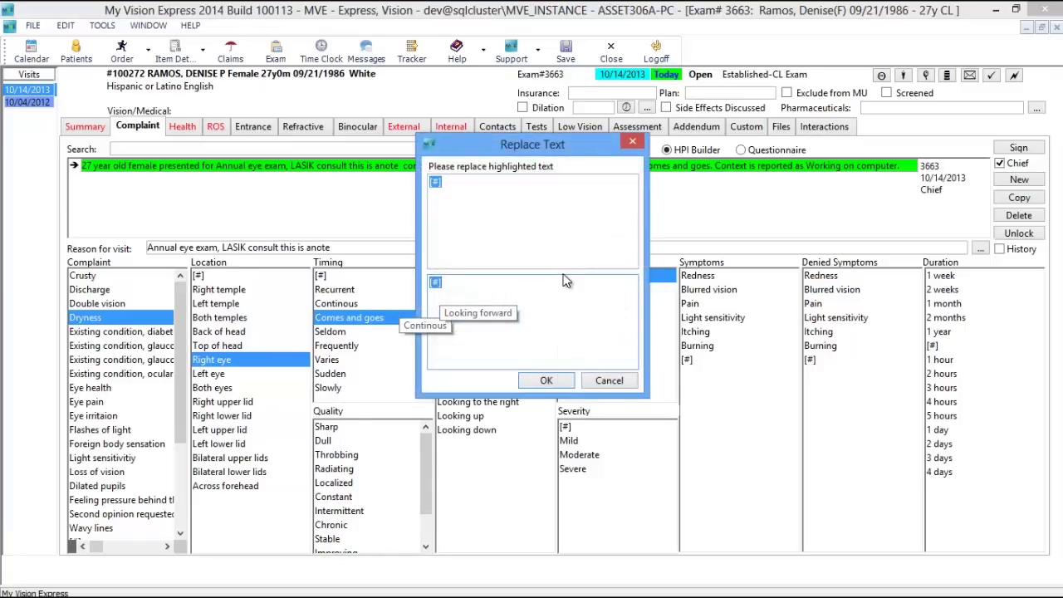
text(this is a note)
click(546, 380)
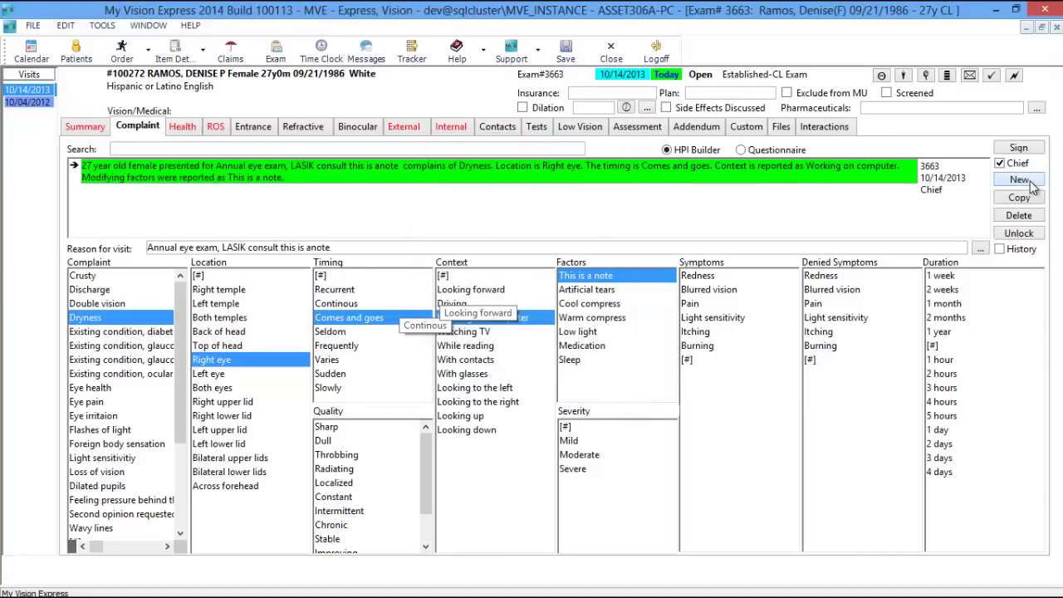
Add a new complaint entry and unlock its notes for manual editing
click(1030, 184)
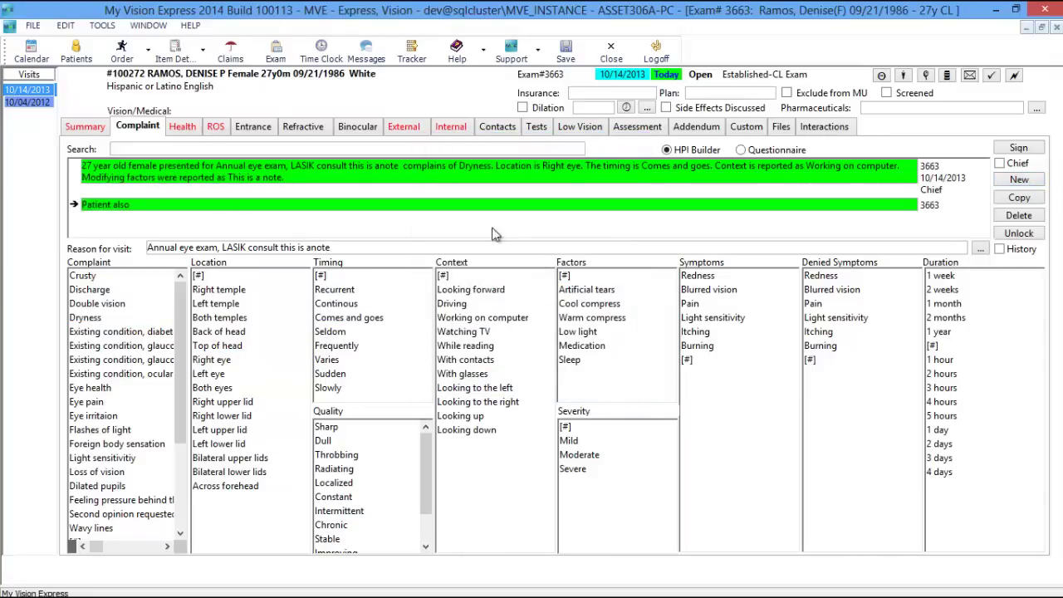
click(1019, 235)
click(501, 274)
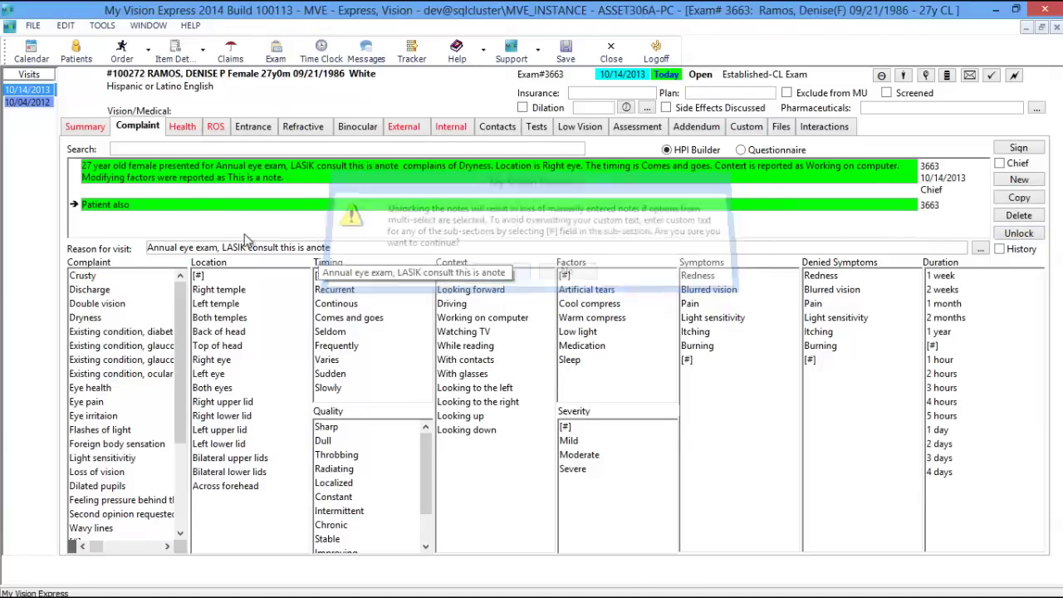
Append "this is a note" to the second complaint's text and set its context to Working on computer
double_click(191, 203)
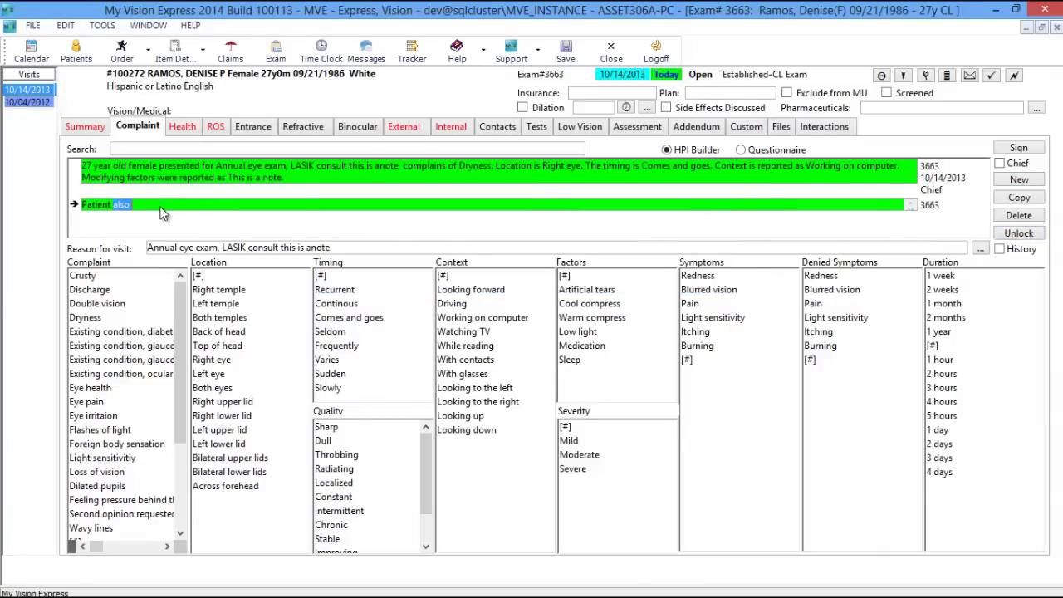
click(151, 206)
text(this is a note)
click(463, 322)
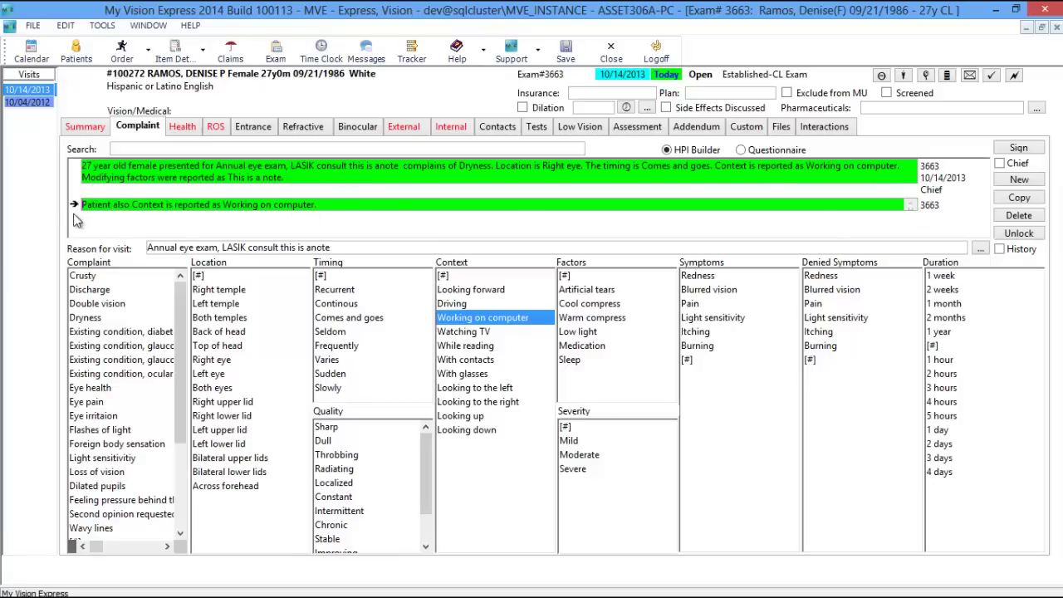
Mark the second complaint as chief, and copy the 10/04/2012 double vision complaint from the history into the current exam
click(1000, 164)
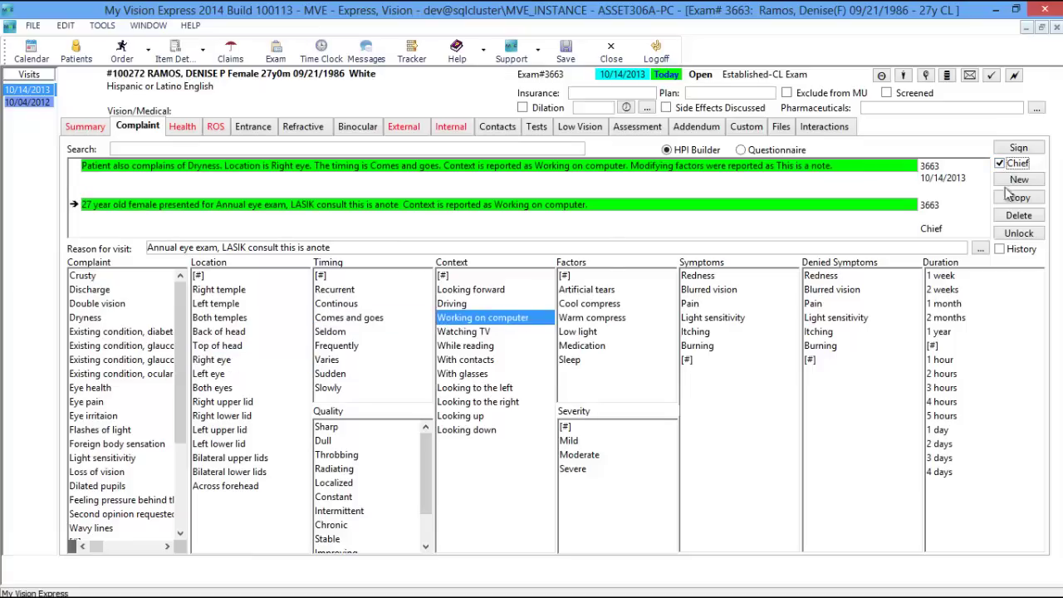
click(1010, 250)
click(983, 234)
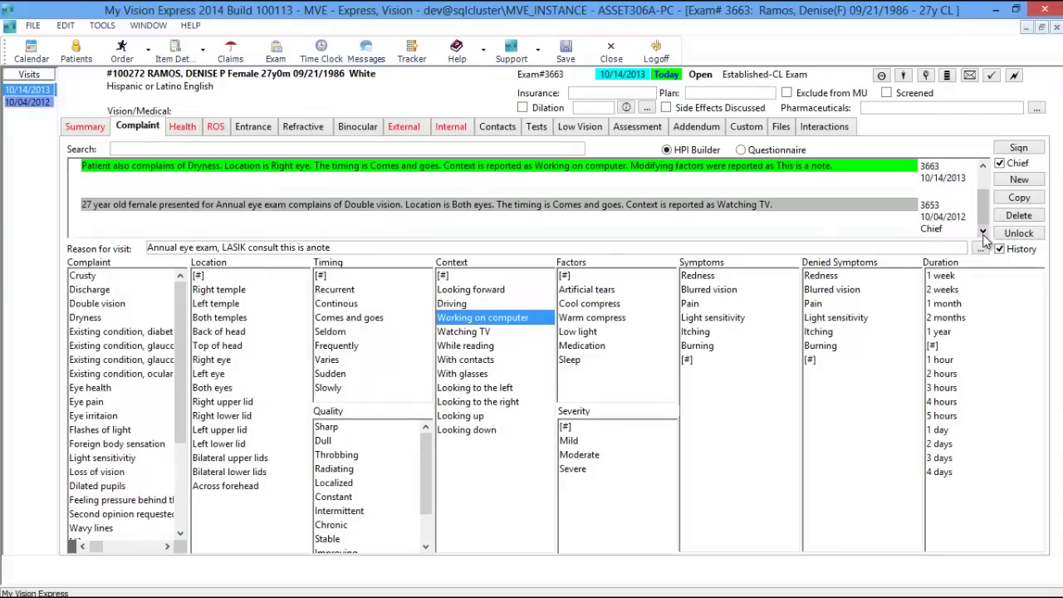
click(103, 211)
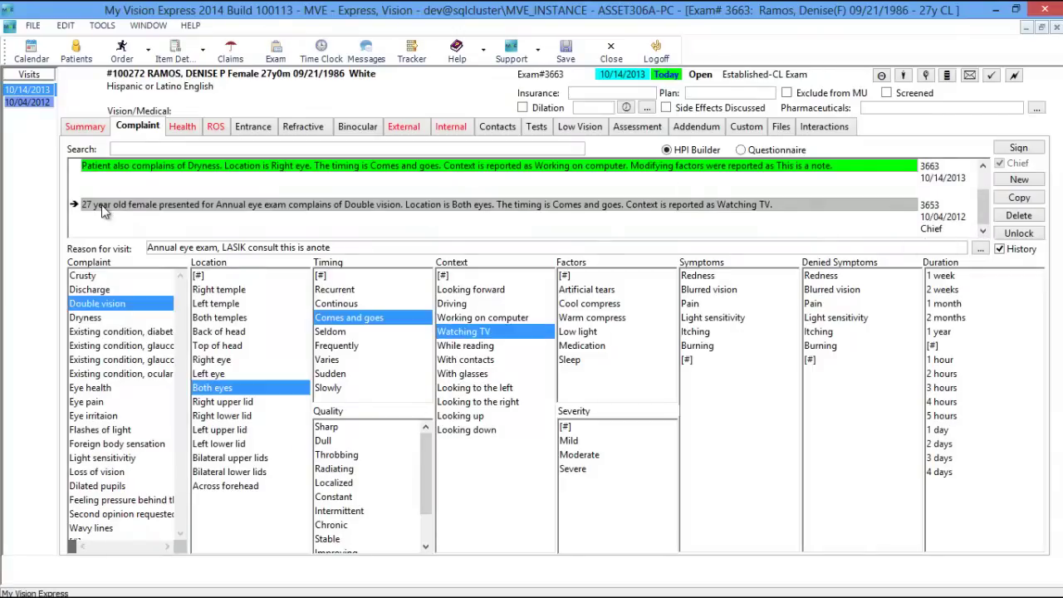
click(1017, 202)
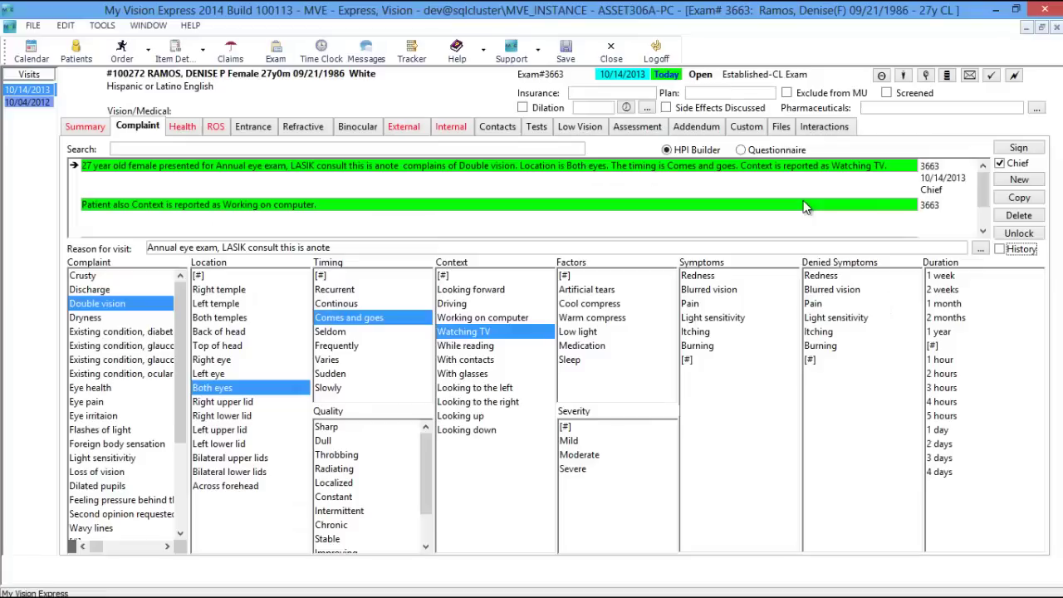
In the complaint questionnaire, enter "fdfdfd" for Computer Ergonomic and replace it with the choice Has good ergonomic positioning
click(762, 153)
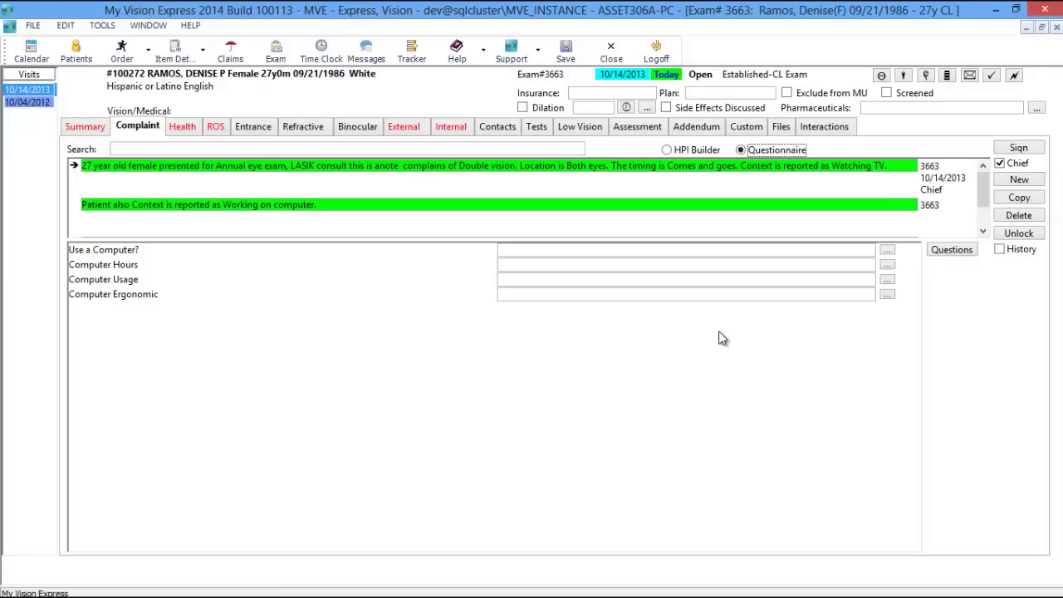
click(856, 294)
text(fdfdfd)
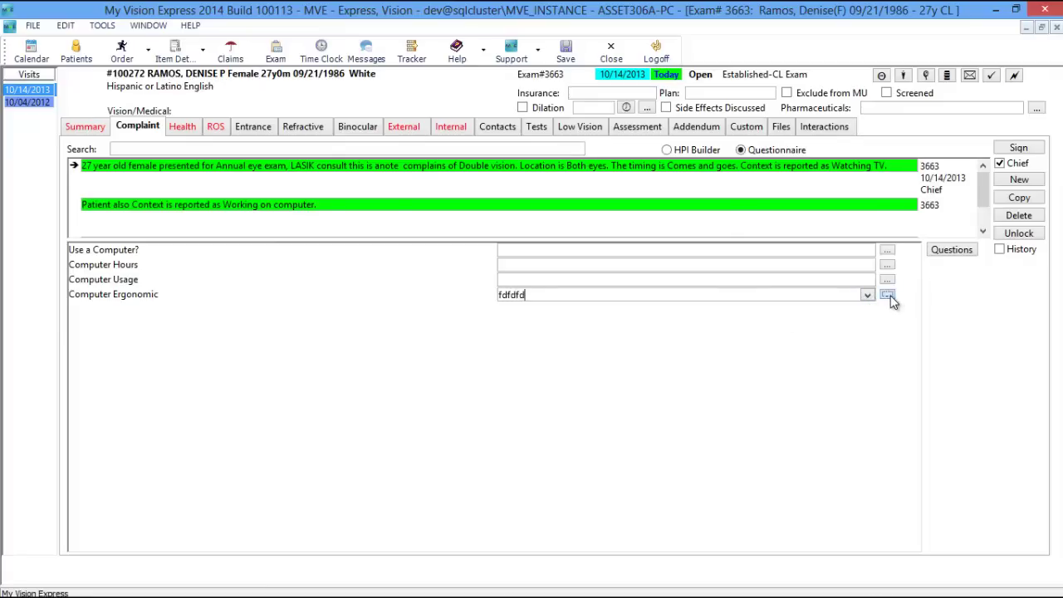
click(888, 295)
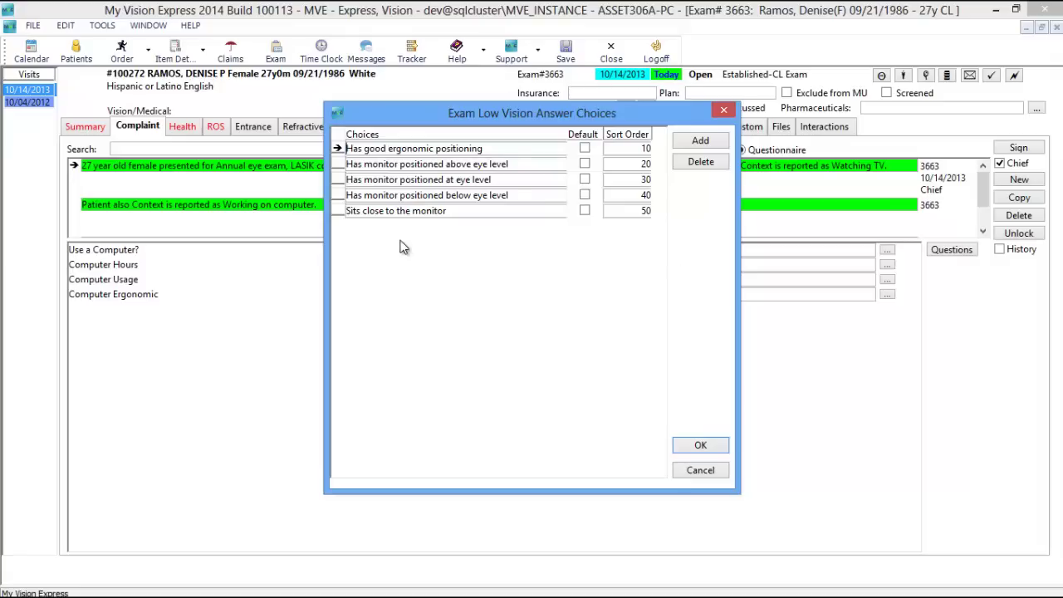
click(701, 445)
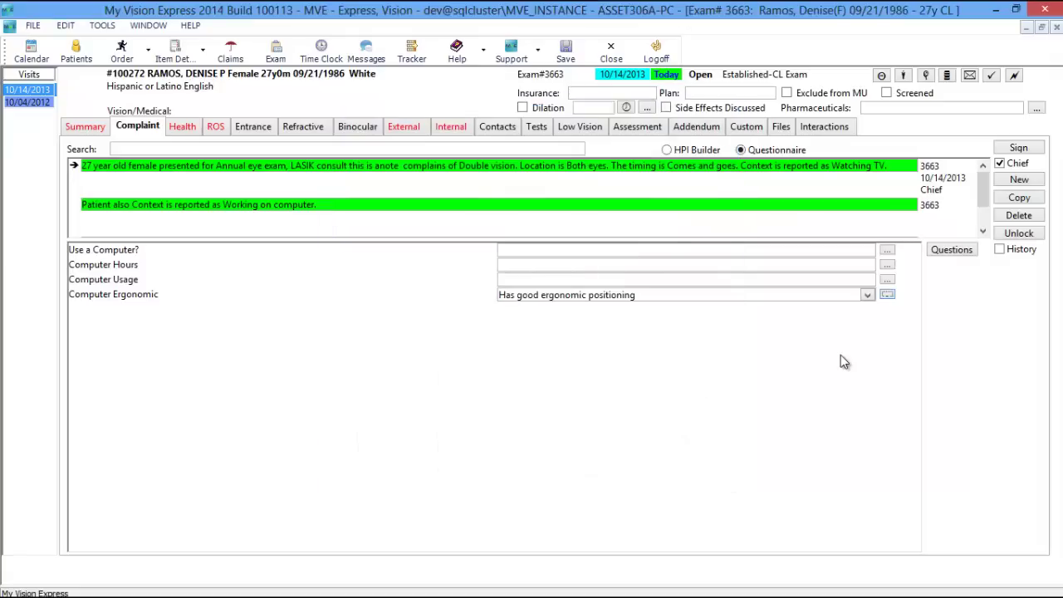
Return to the HPI Builder and sign the complaint
click(688, 150)
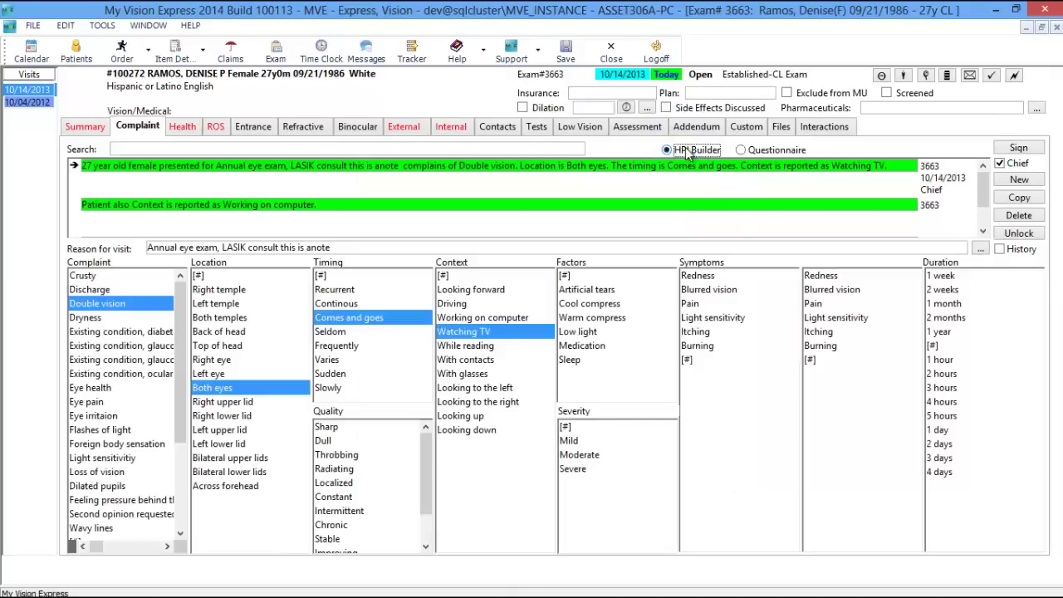
click(1029, 153)
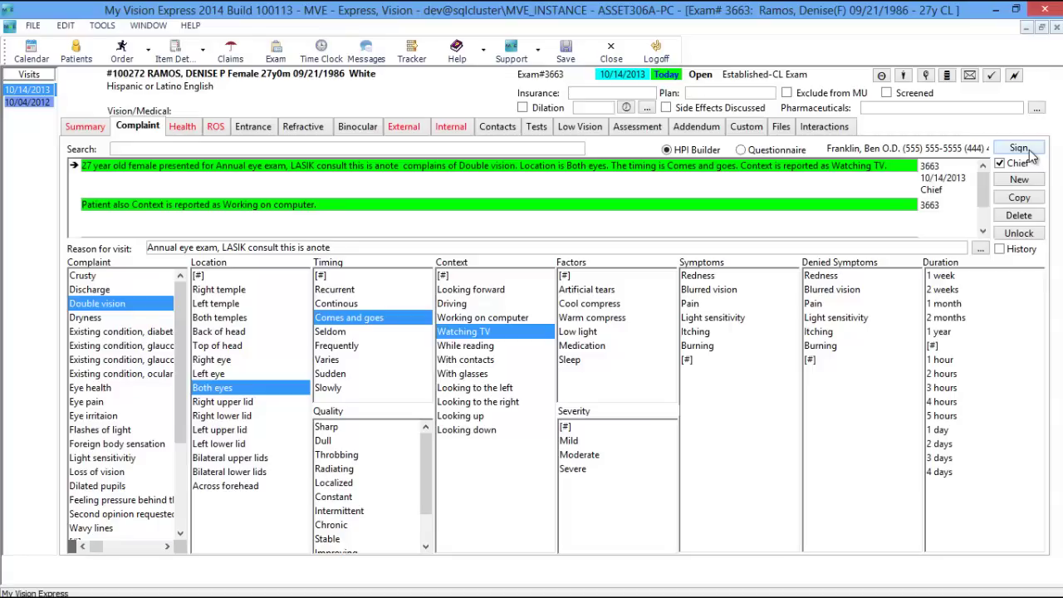
View the medications in the Health section, switching between active and all, and filter the active ones to Inhouse Rx
click(178, 129)
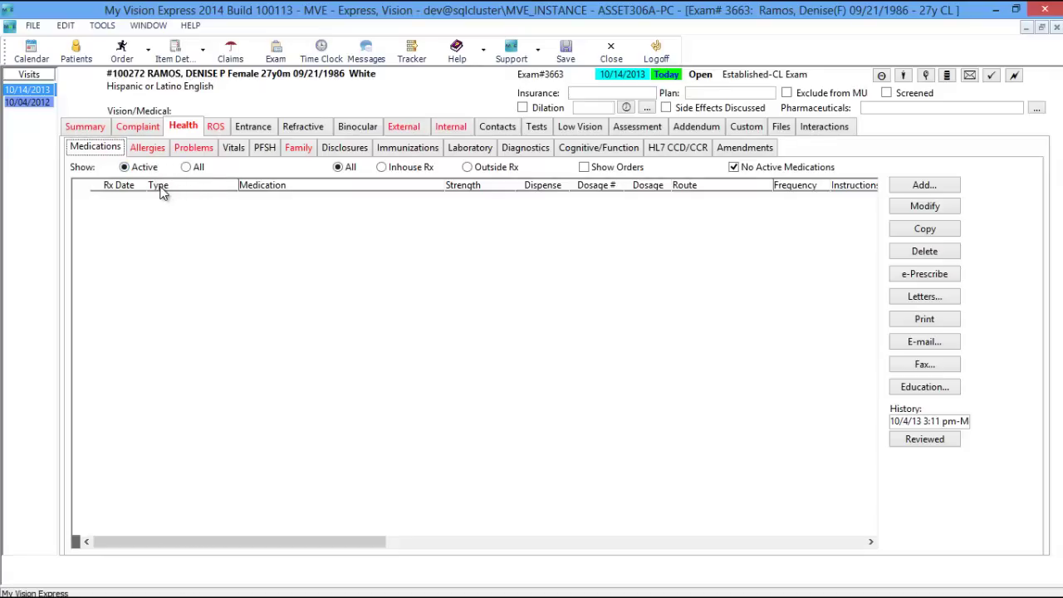
click(186, 167)
click(138, 169)
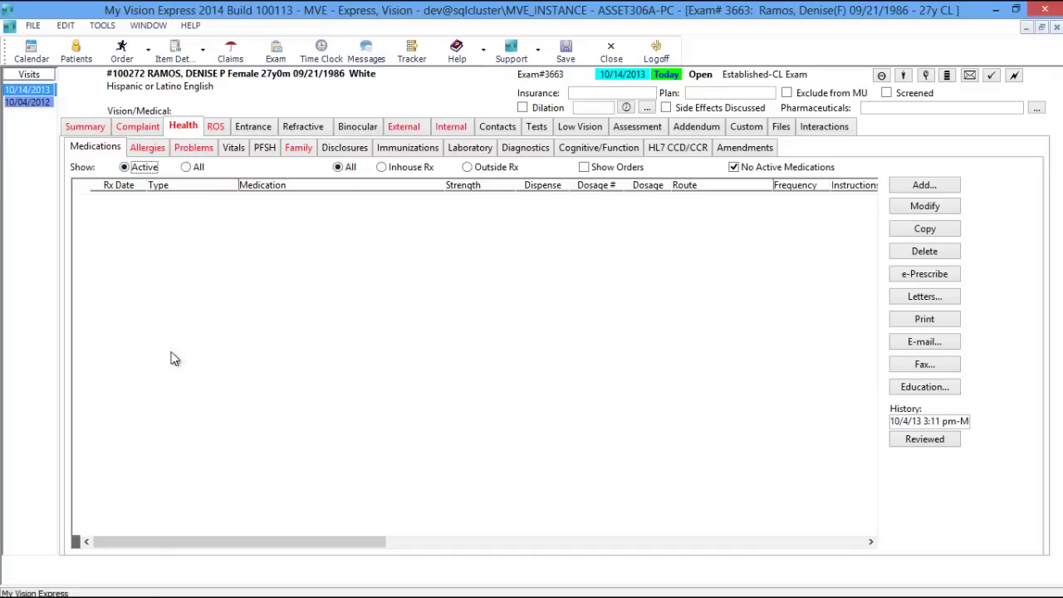
click(187, 168)
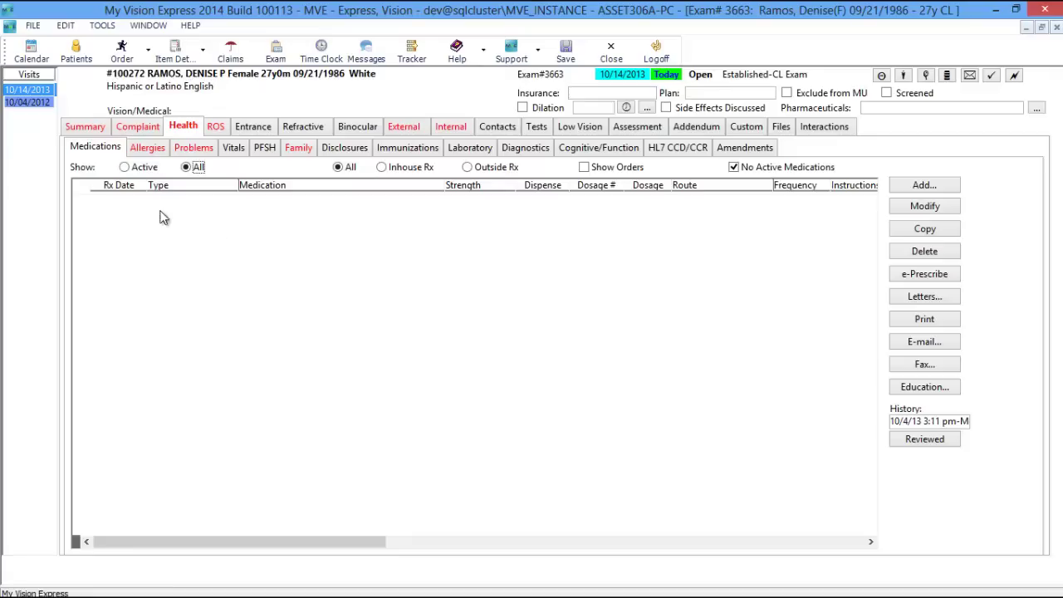
click(127, 169)
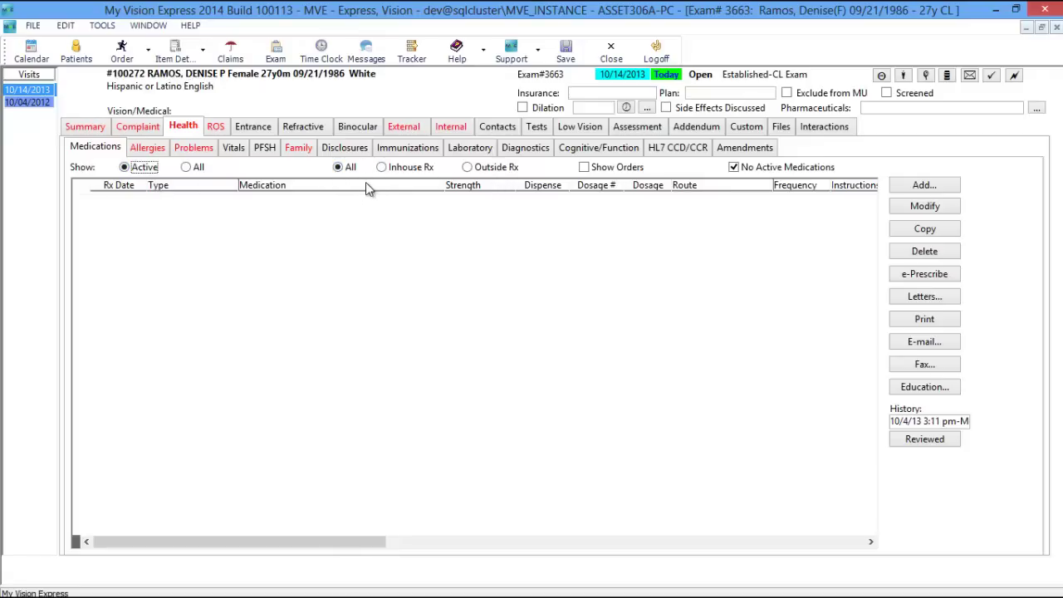
click(394, 171)
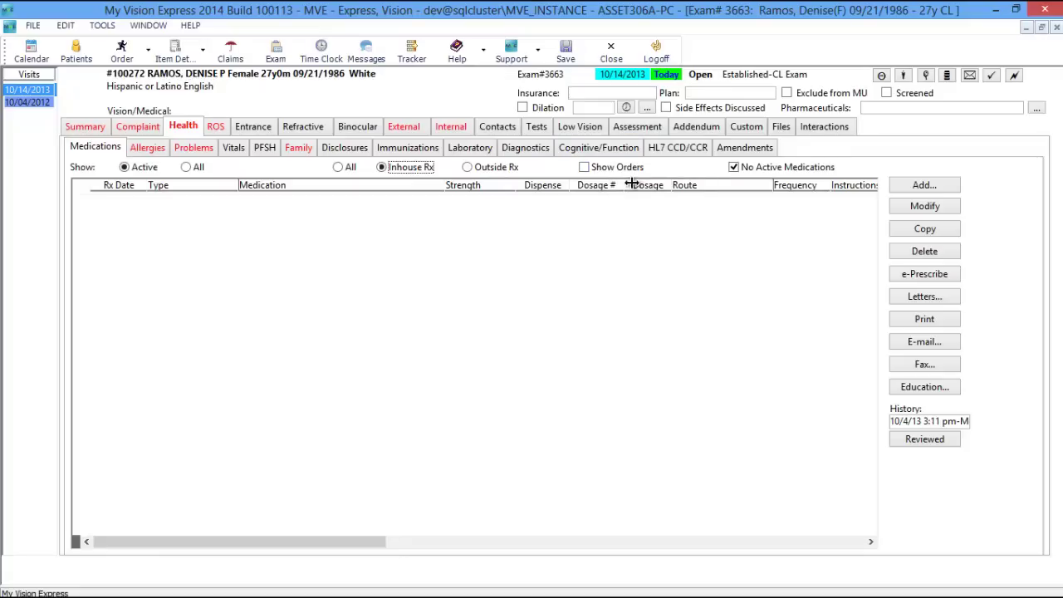
Clear the No Active Medications flag and set it again
click(734, 170)
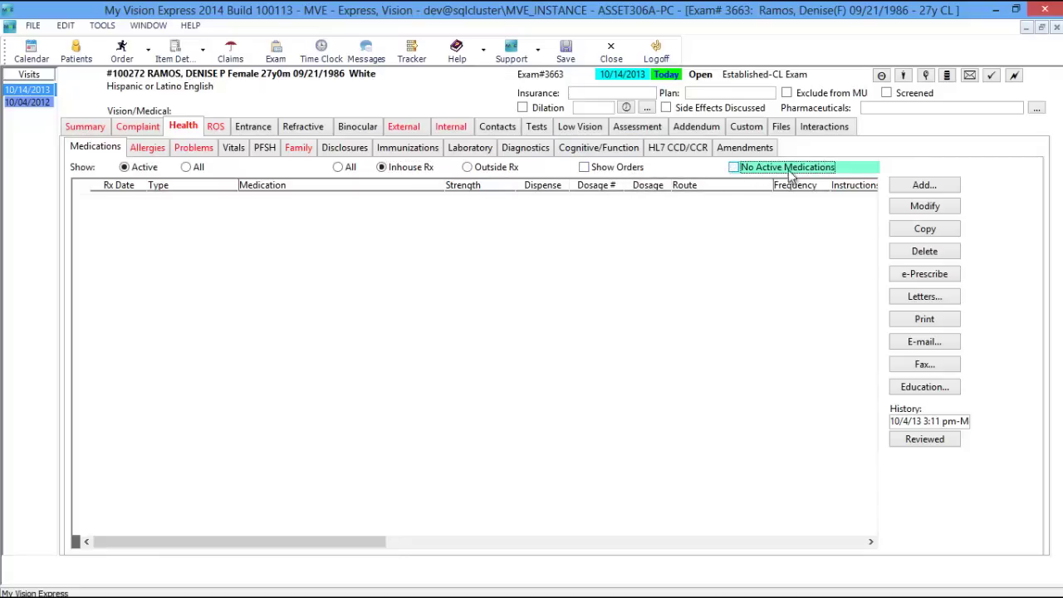
click(735, 171)
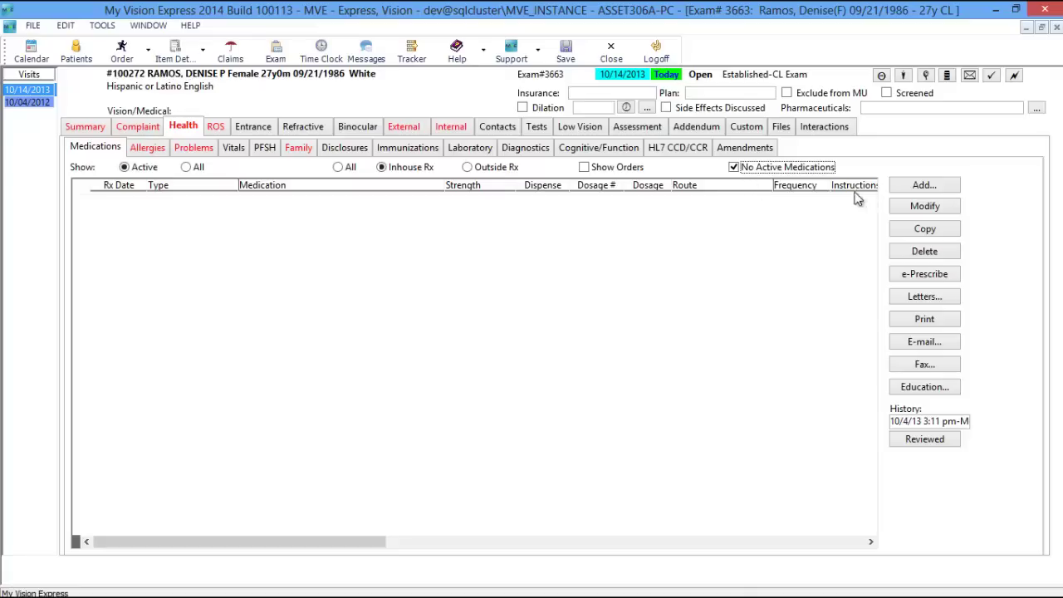
Start a new medication, search the Rx terms for Xalatan and select the latanoprost drops
click(928, 191)
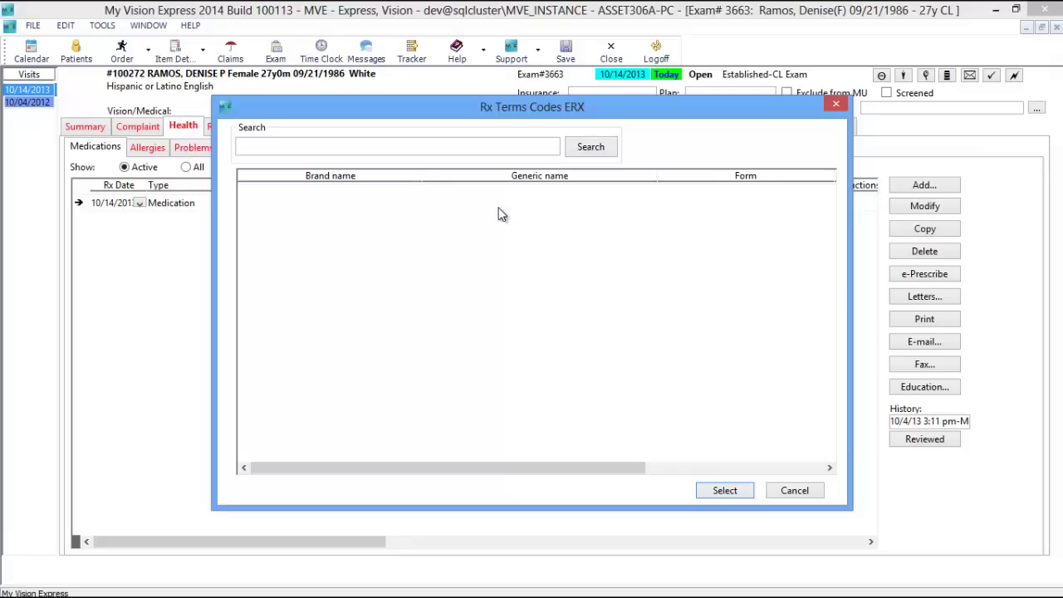
text(Xalatan)
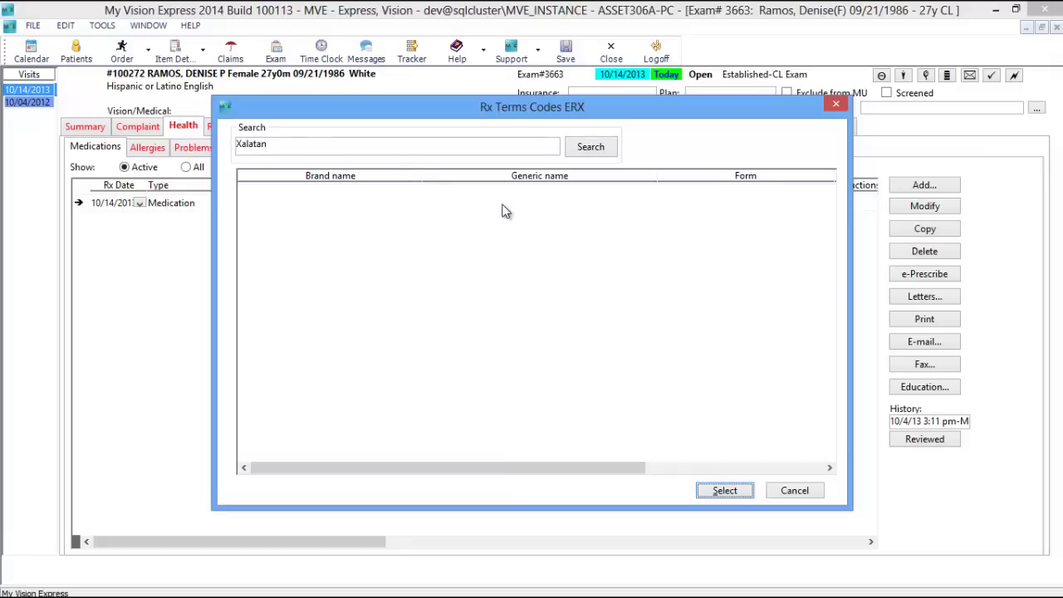
click(592, 147)
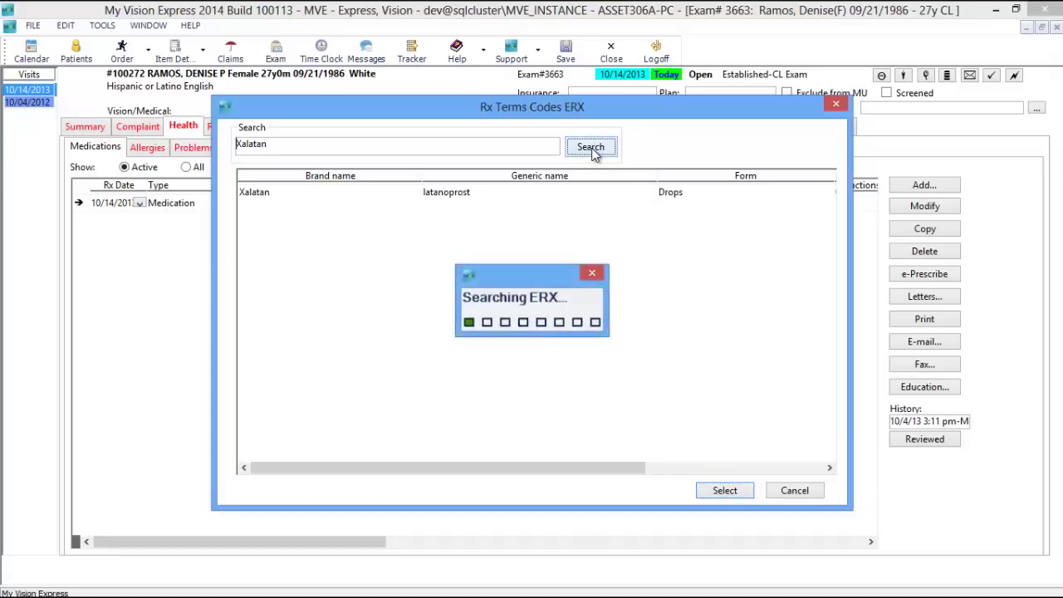
click(453, 196)
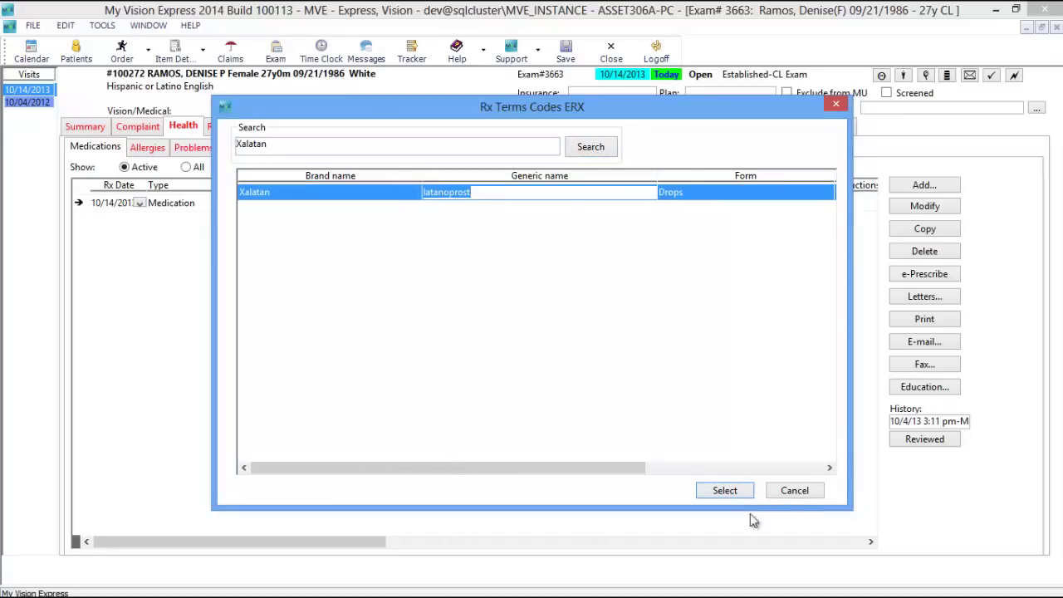
click(725, 490)
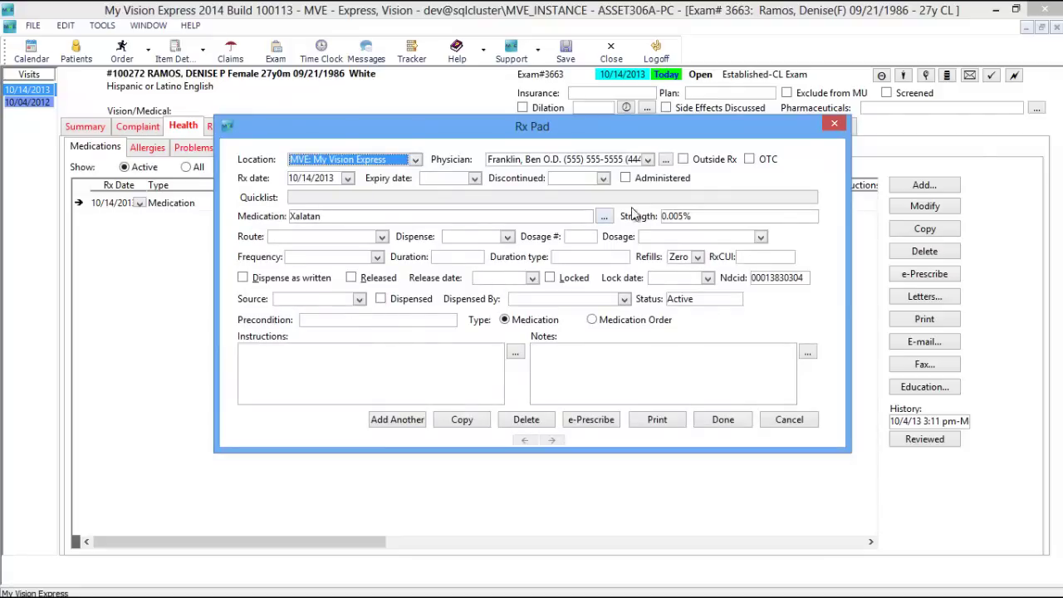
Try the Outside Rx and OTC options on the Xalatan prescription, clear both and reselect the in-house physician
click(716, 160)
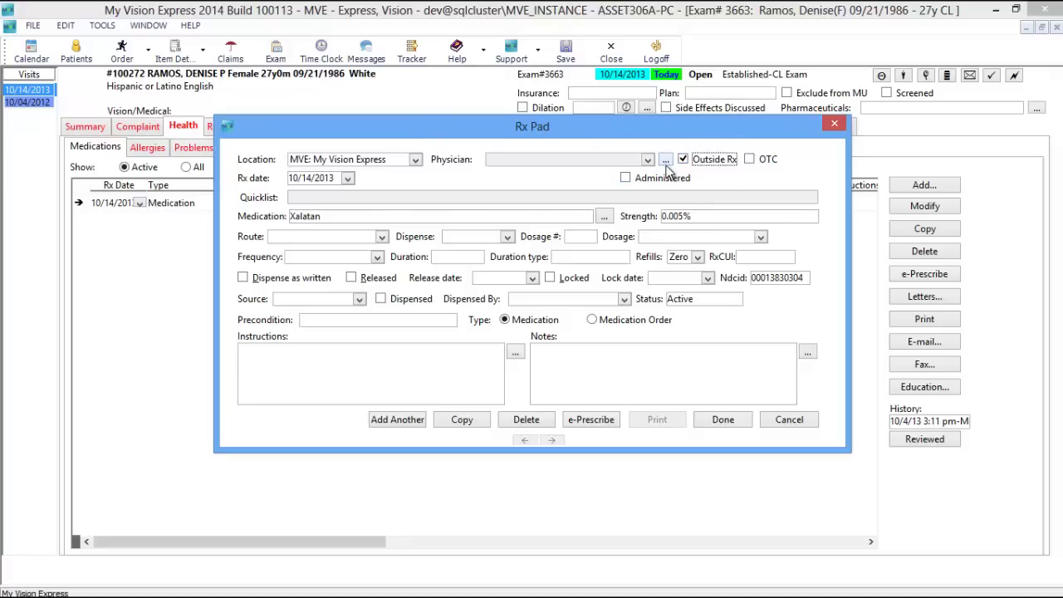
click(749, 160)
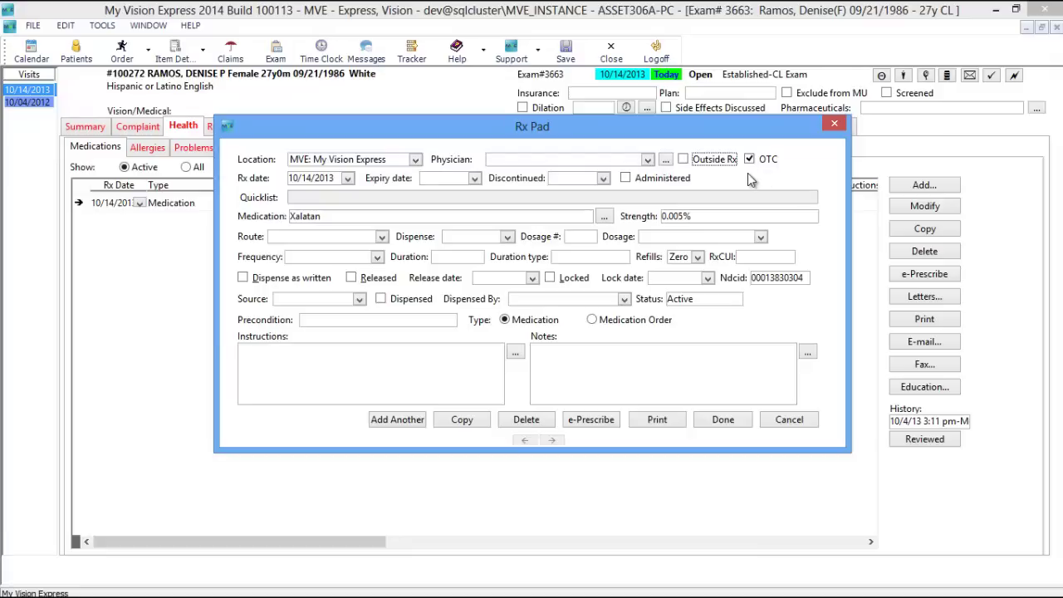
click(750, 160)
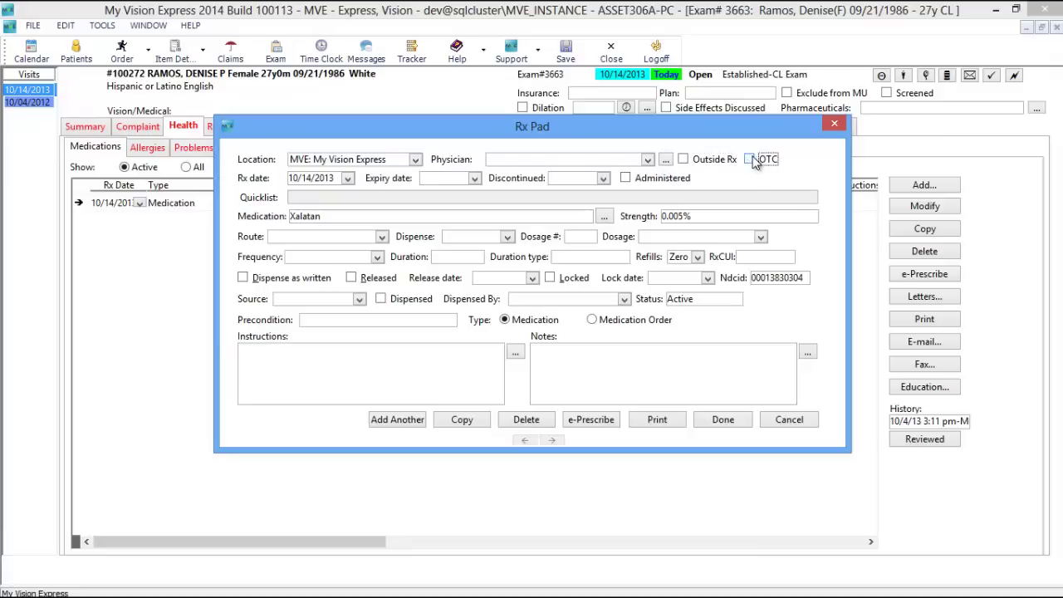
click(647, 159)
click(583, 186)
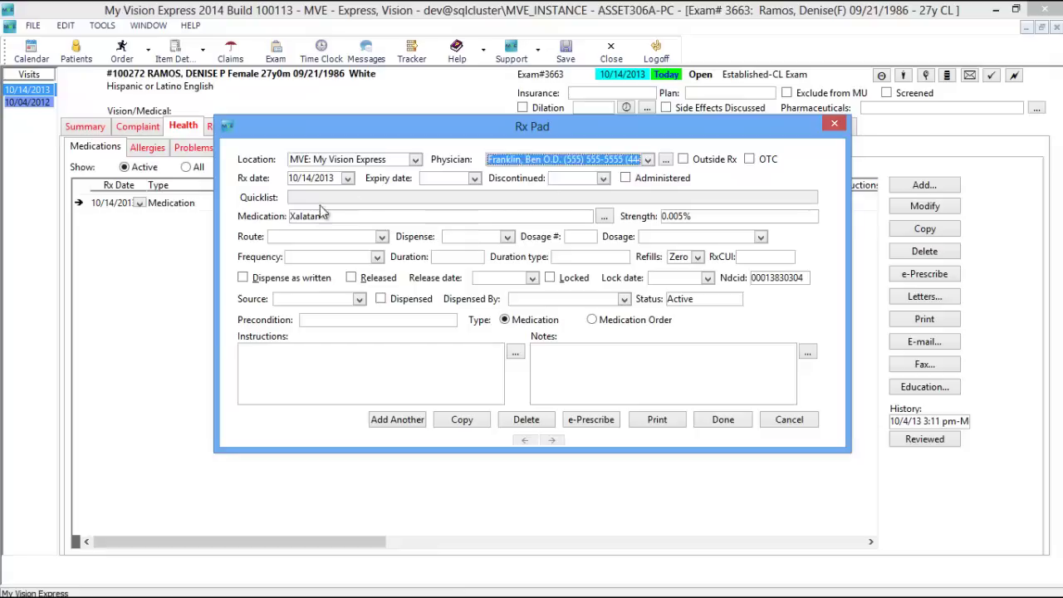
Set the Xalatan prescription to Dispense as written and enter its Instructions and Notes fields, leaving them blank
click(567, 219)
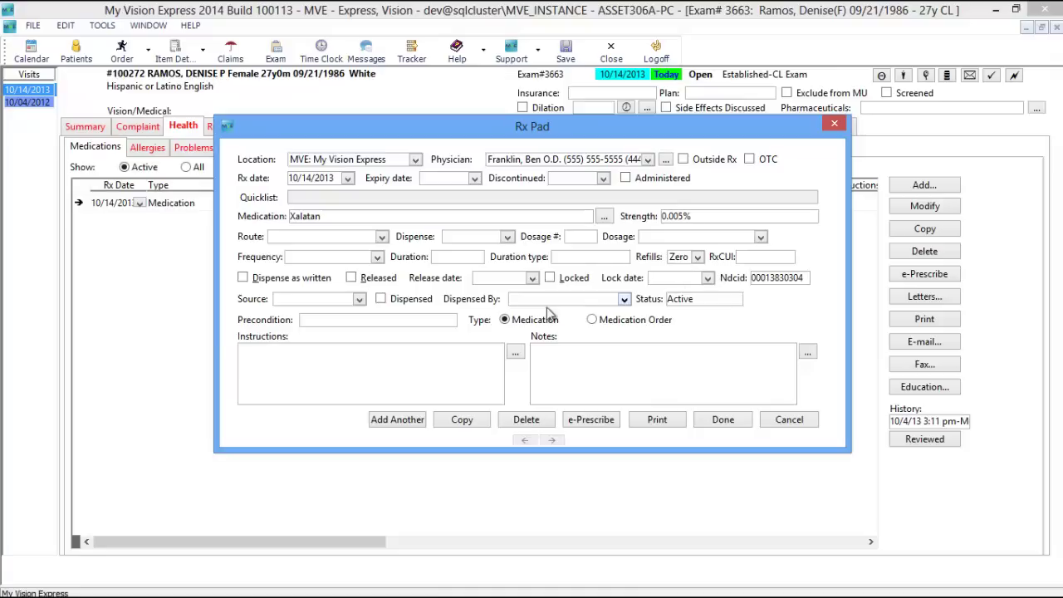
click(280, 280)
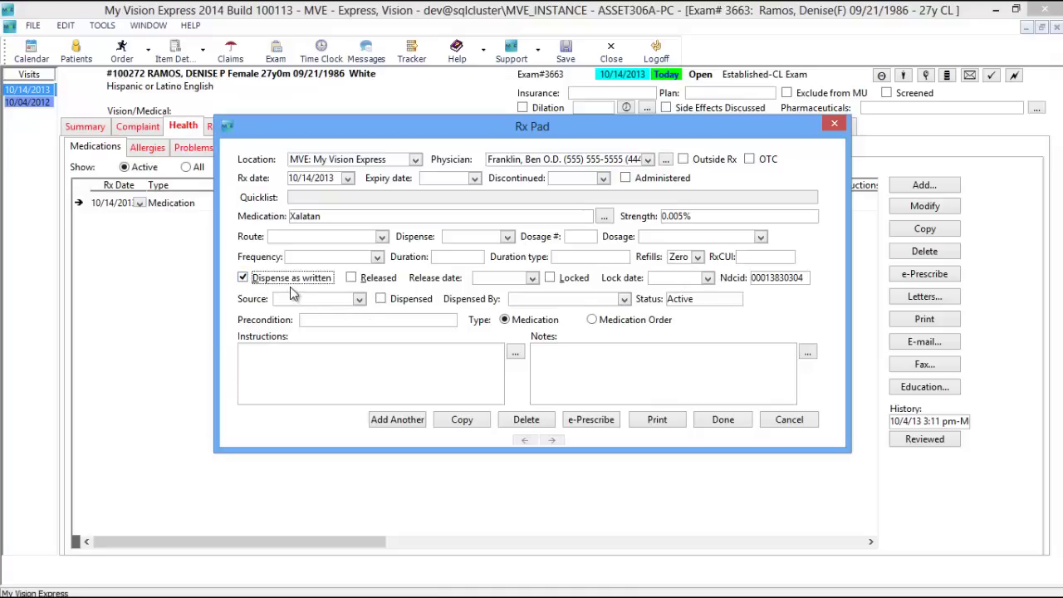
click(298, 362)
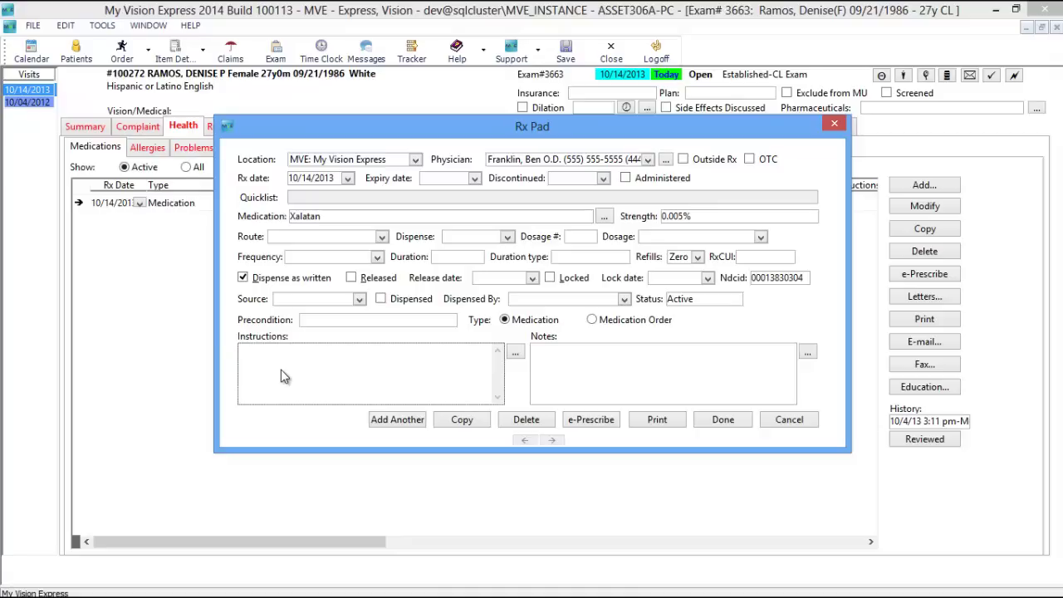
click(562, 365)
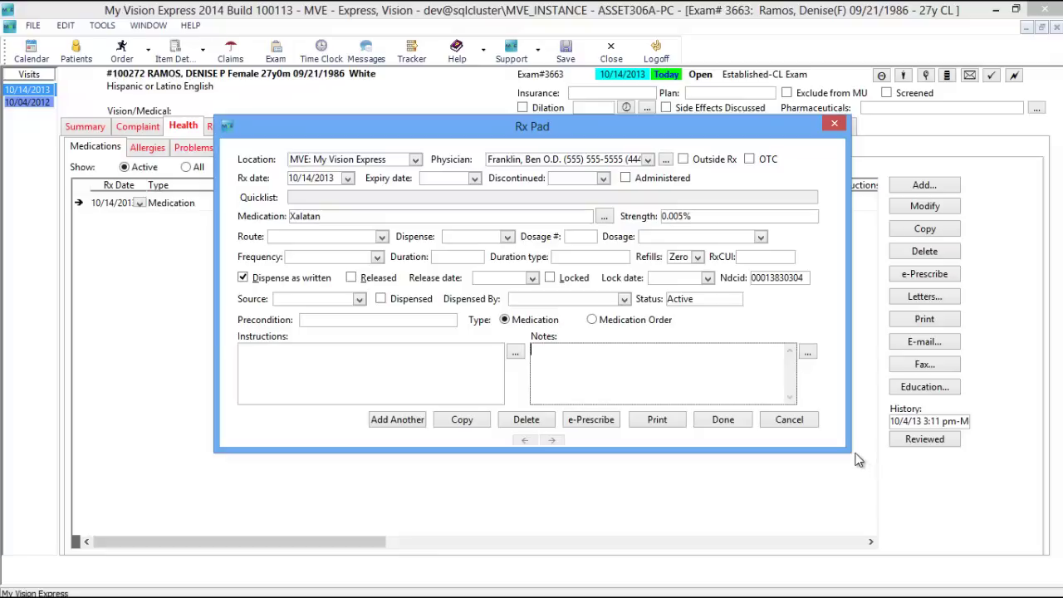
Start another medication, cancel its code search and cancel the Rx Pad to discard the prescriptions
click(393, 423)
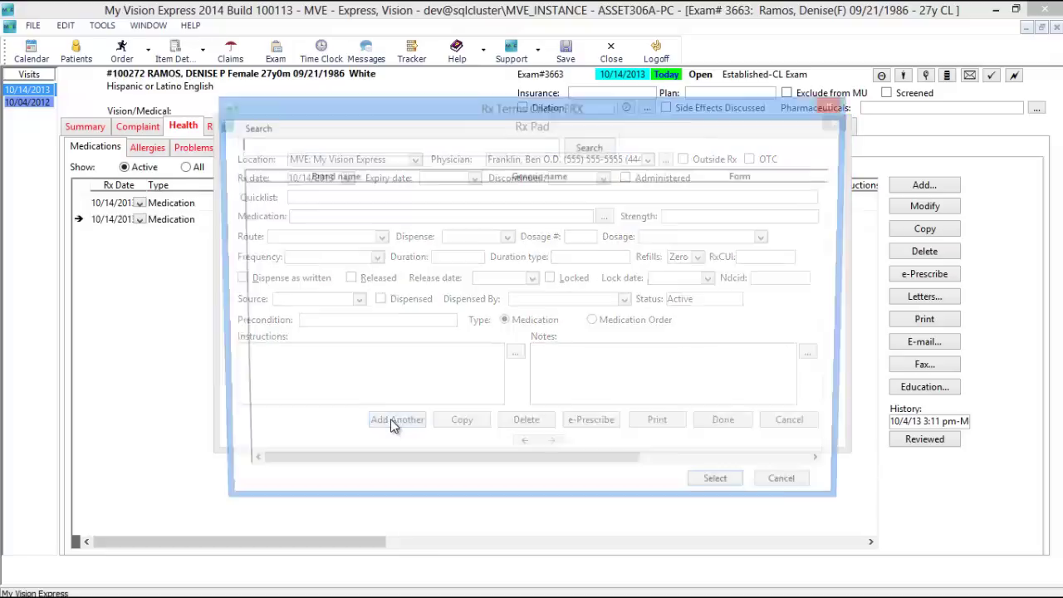
click(784, 490)
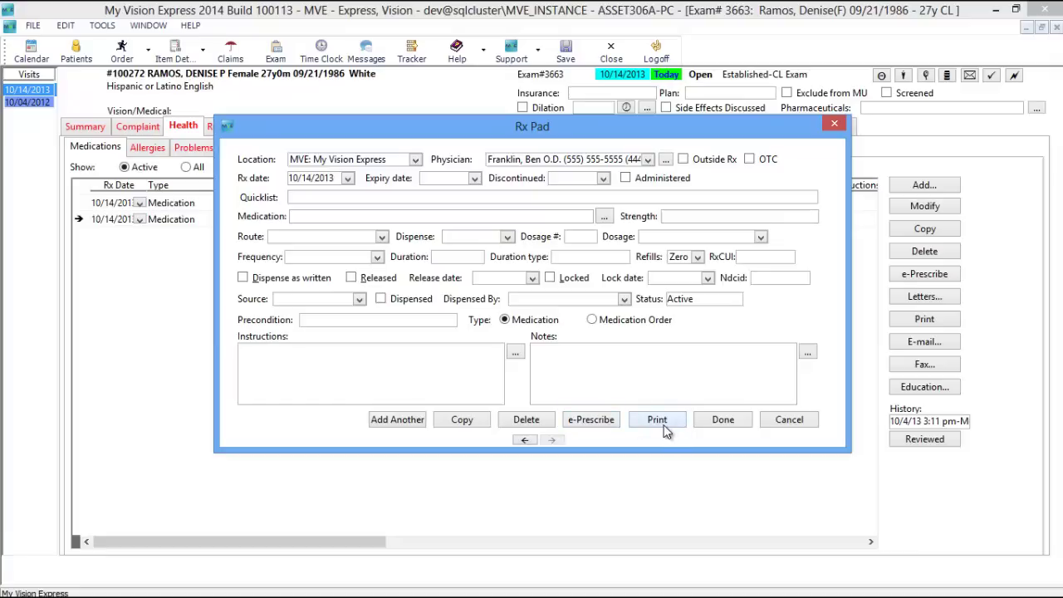
click(784, 419)
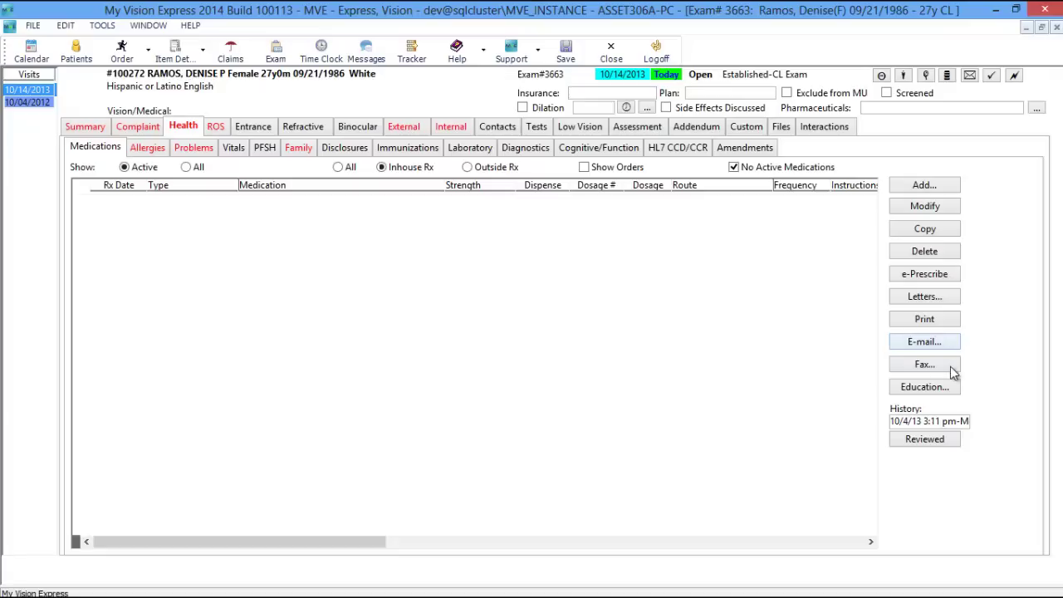
Try to open the medication education material, and mark the patient's medications as reviewed
click(951, 395)
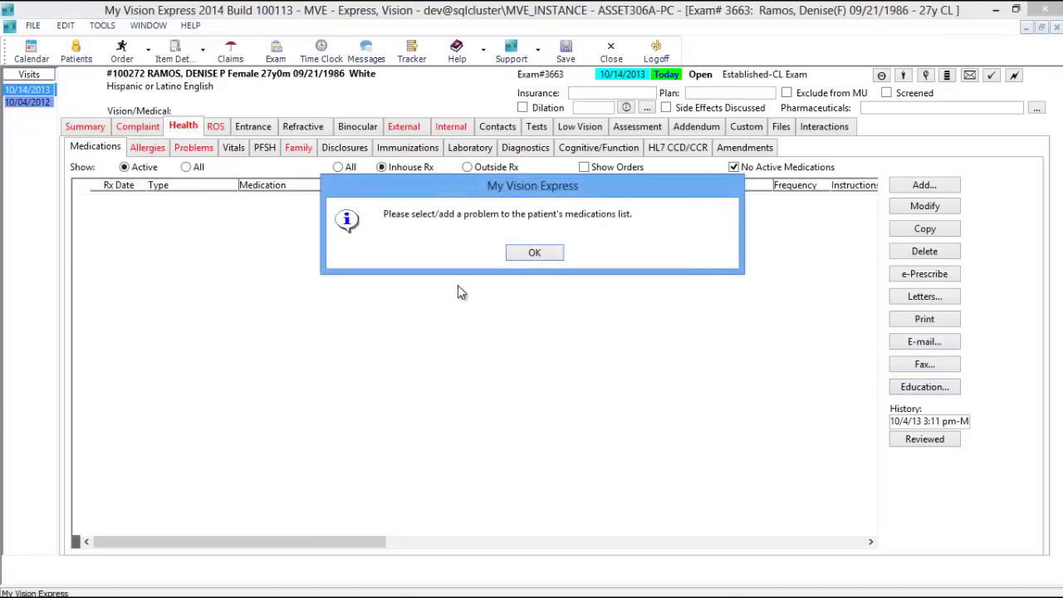
key(Return)
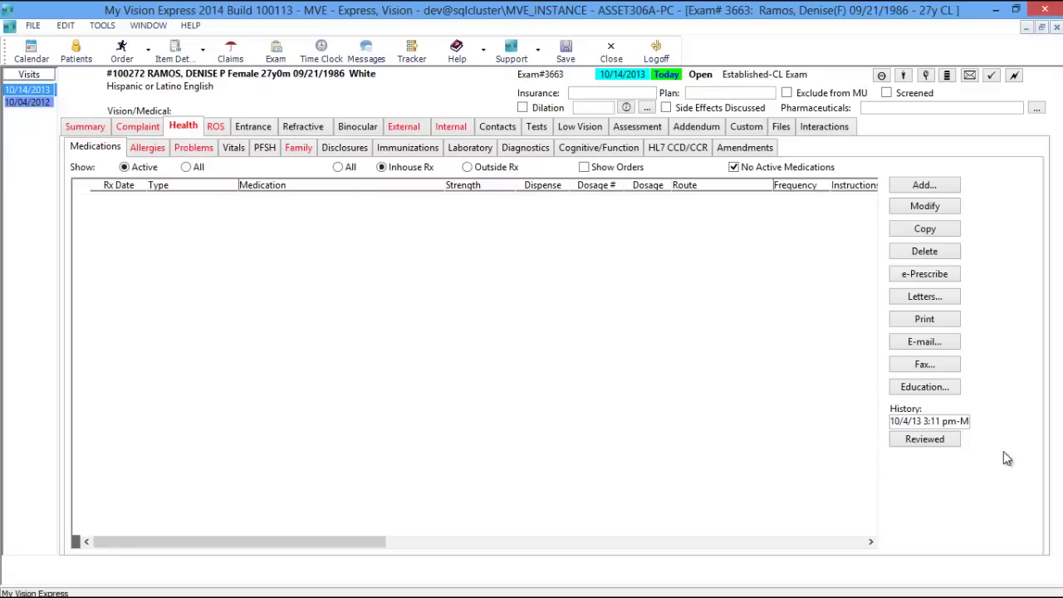
click(923, 443)
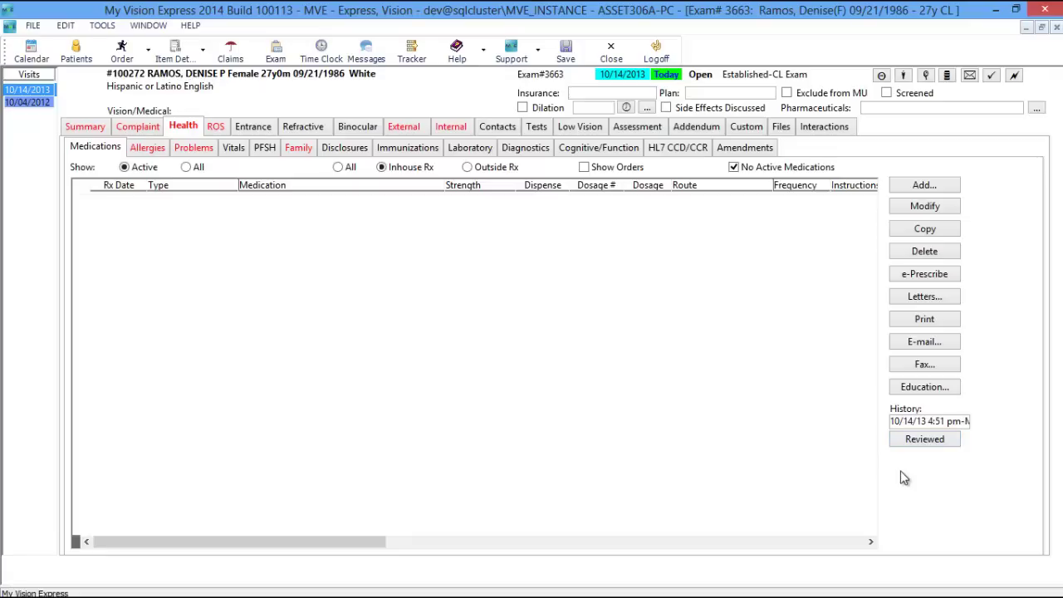
Add an allergy record of type Drug for Advil to the patient's allergies
click(149, 149)
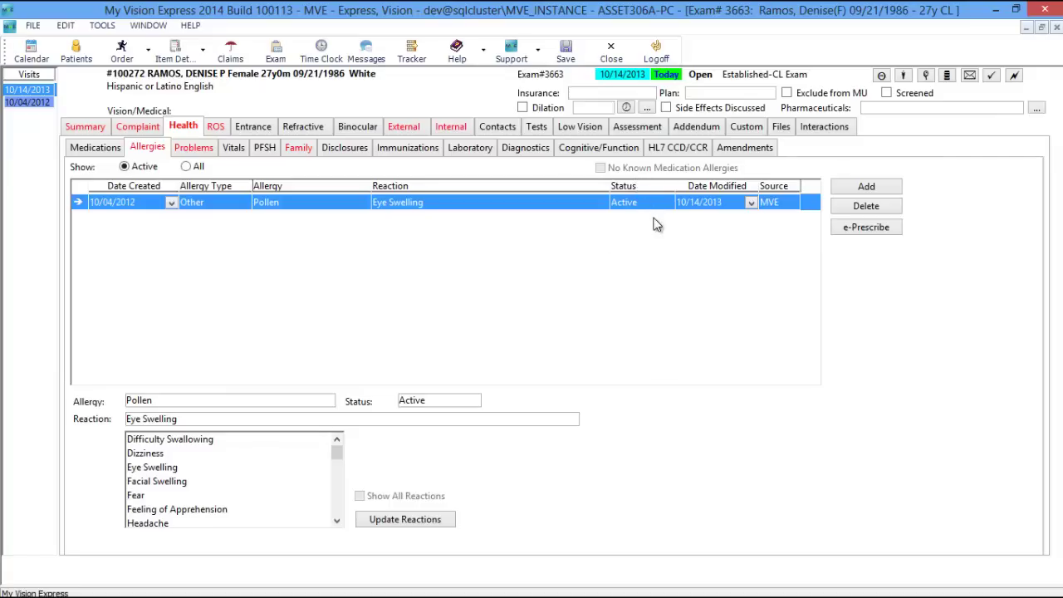
click(864, 188)
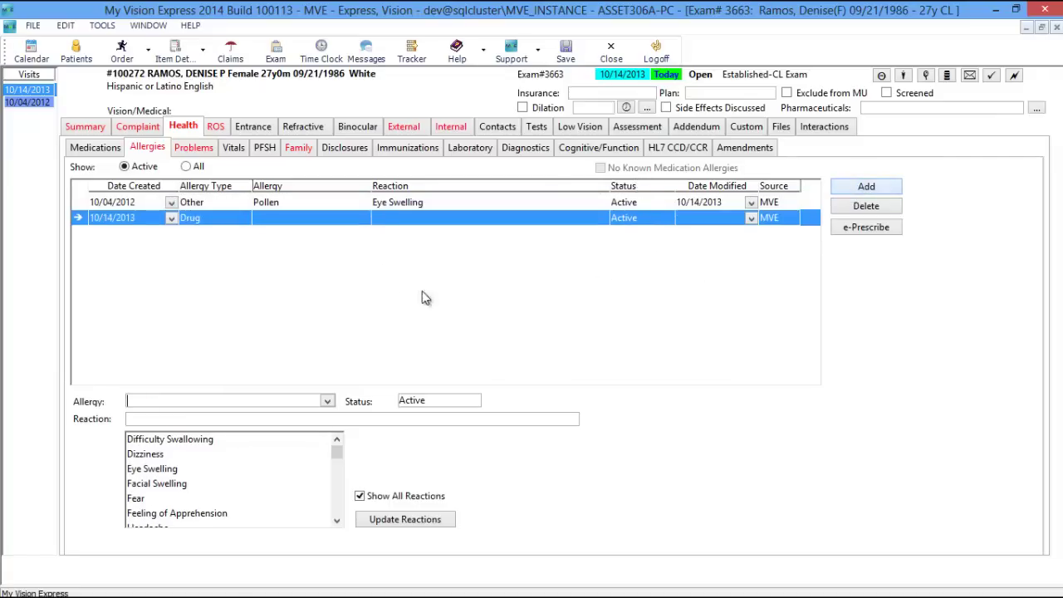
click(230, 218)
click(244, 218)
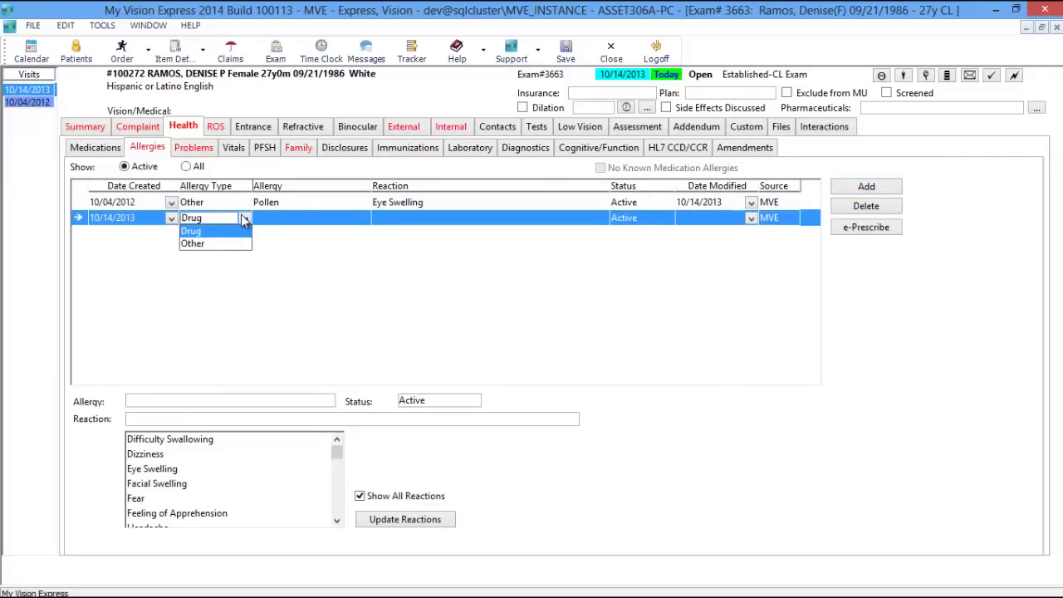
click(371, 297)
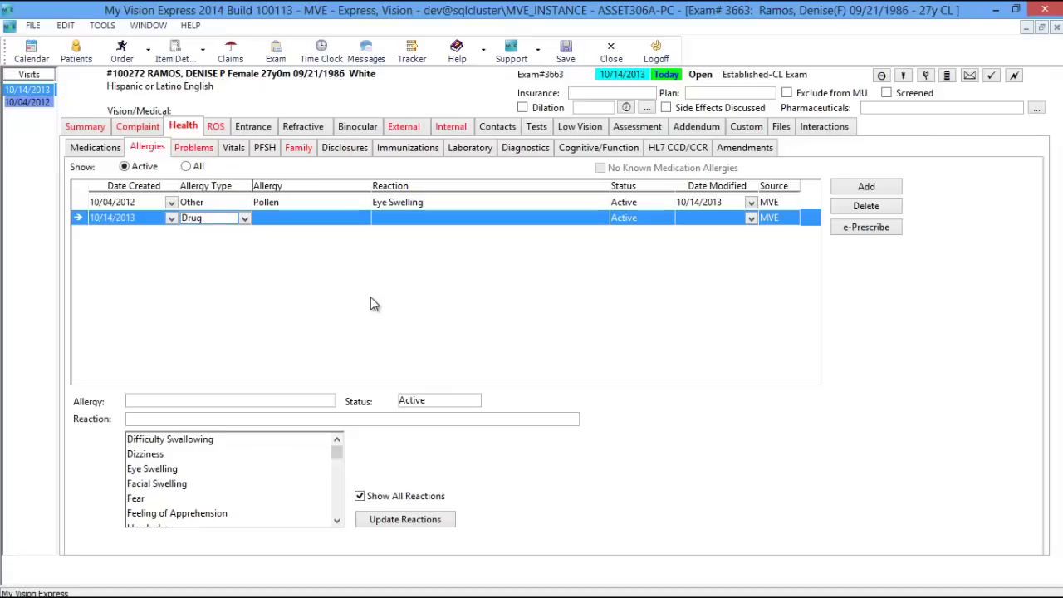
click(246, 402)
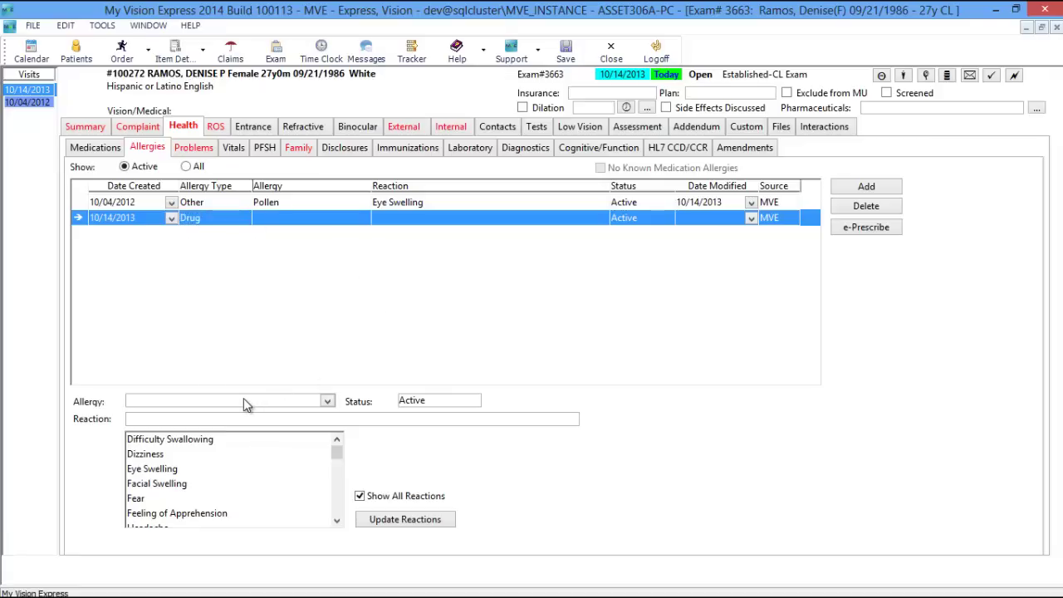
text(Advil)
Record Facial Swelling as the reaction for the Advil allergy
click(337, 521)
click(336, 522)
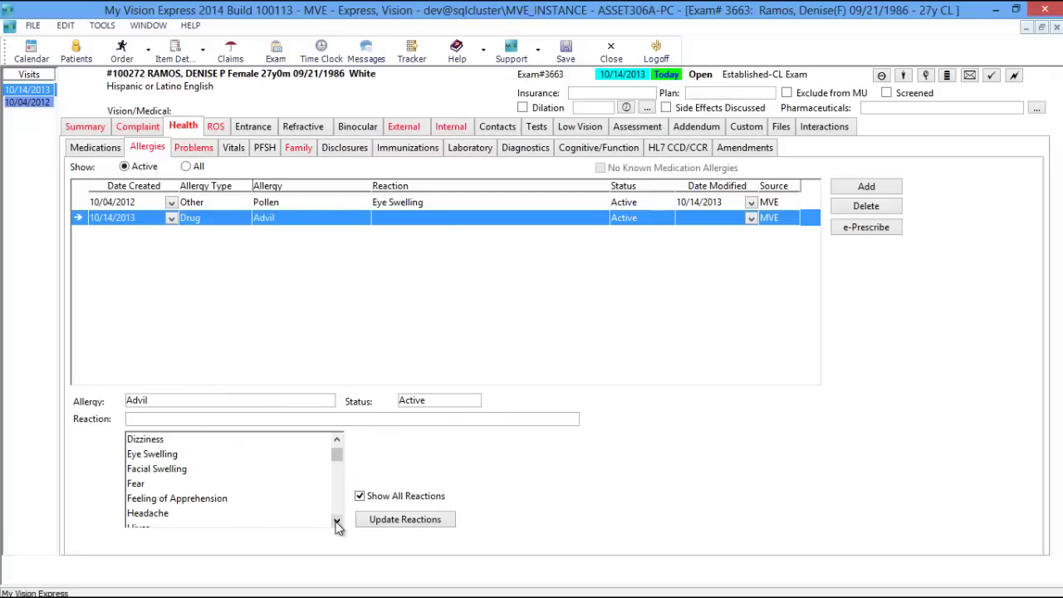
click(174, 471)
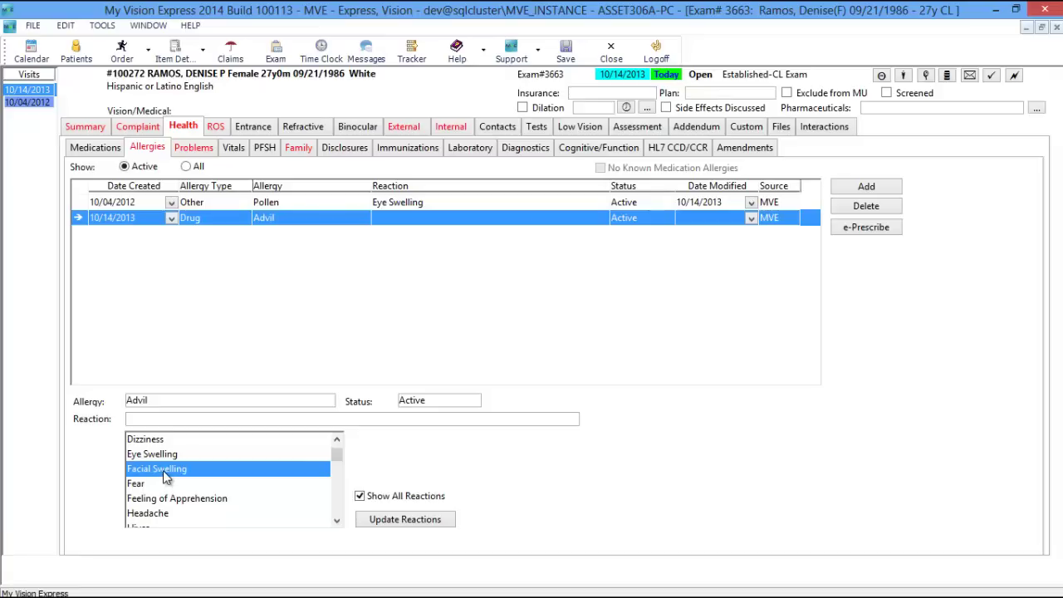
click(389, 520)
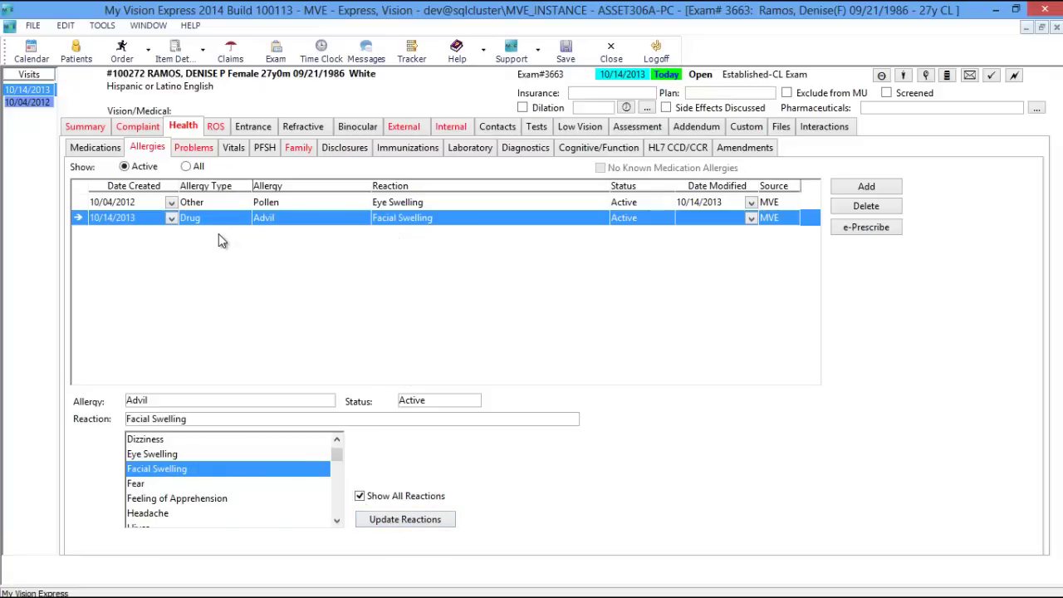
Add the problem History of - hypertension (situation) to the patient's problems by filtering the problem list for "hypertension"
click(197, 152)
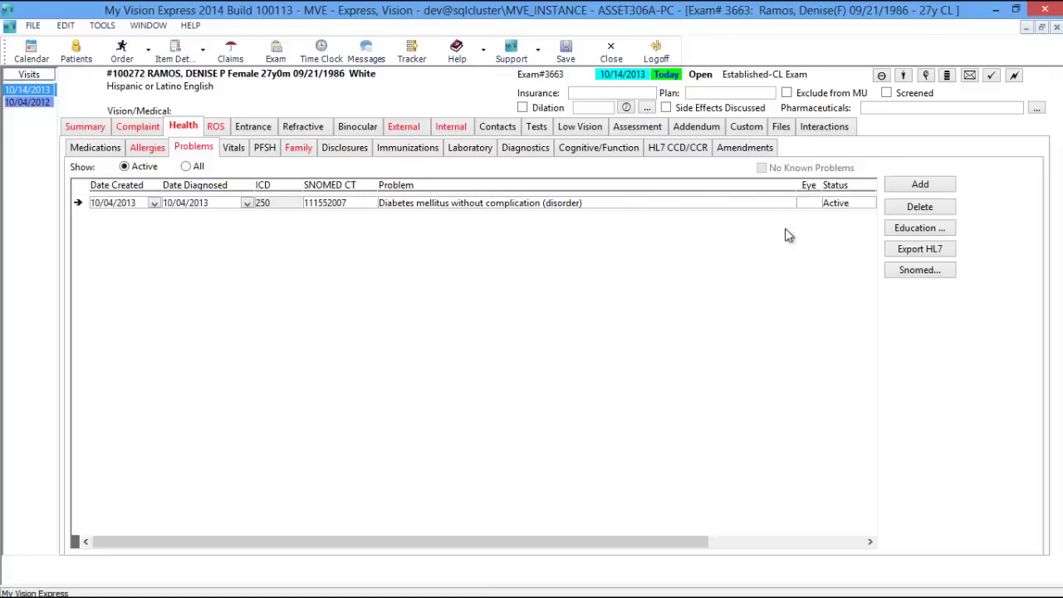
click(920, 186)
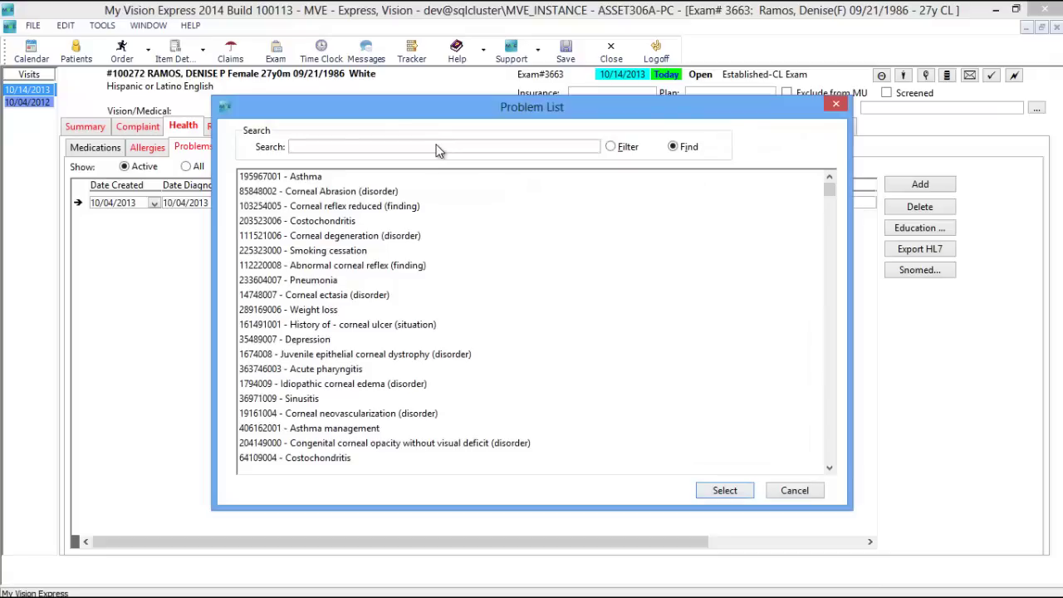
text(hypertension)
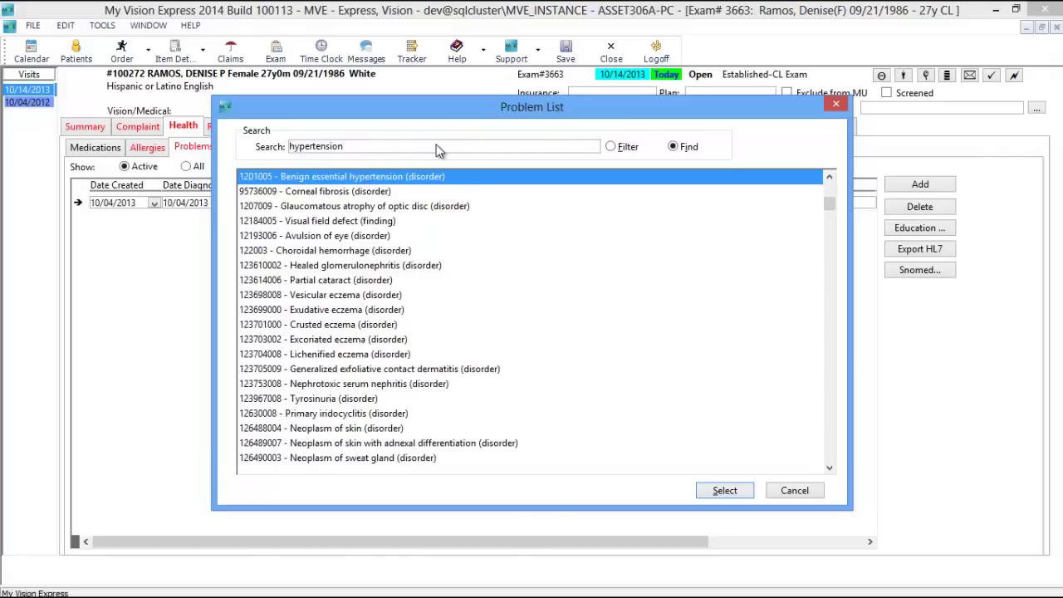
click(611, 147)
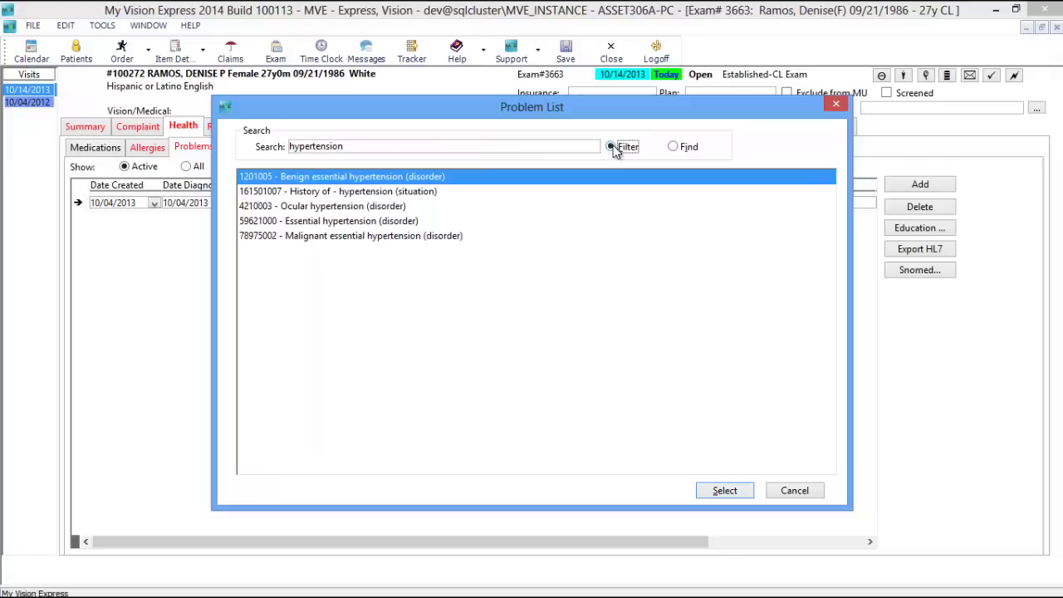
ctrl+click(428, 192)
ctrl+click(442, 175)
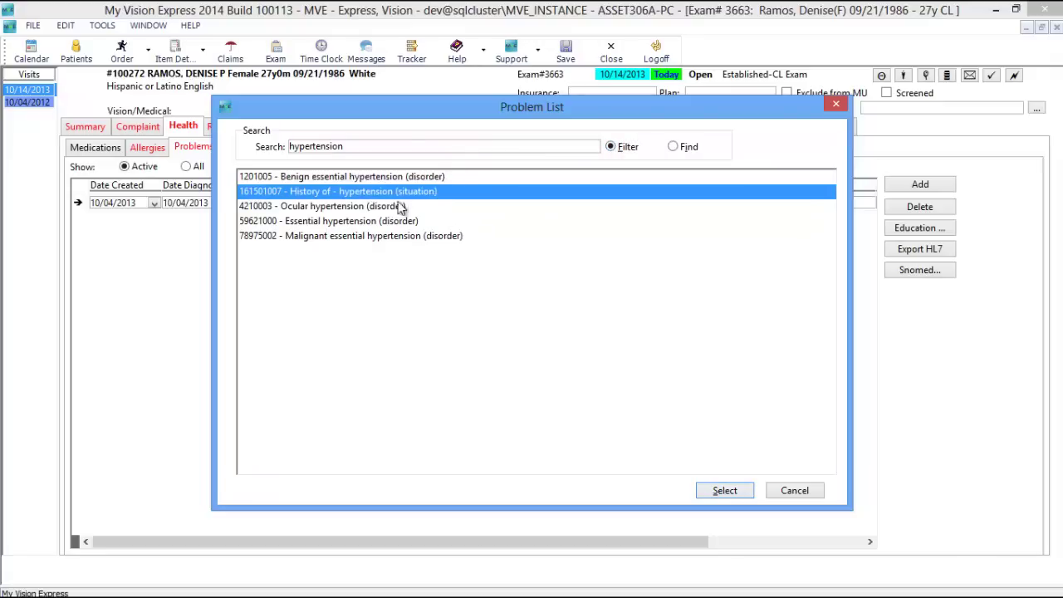
click(726, 492)
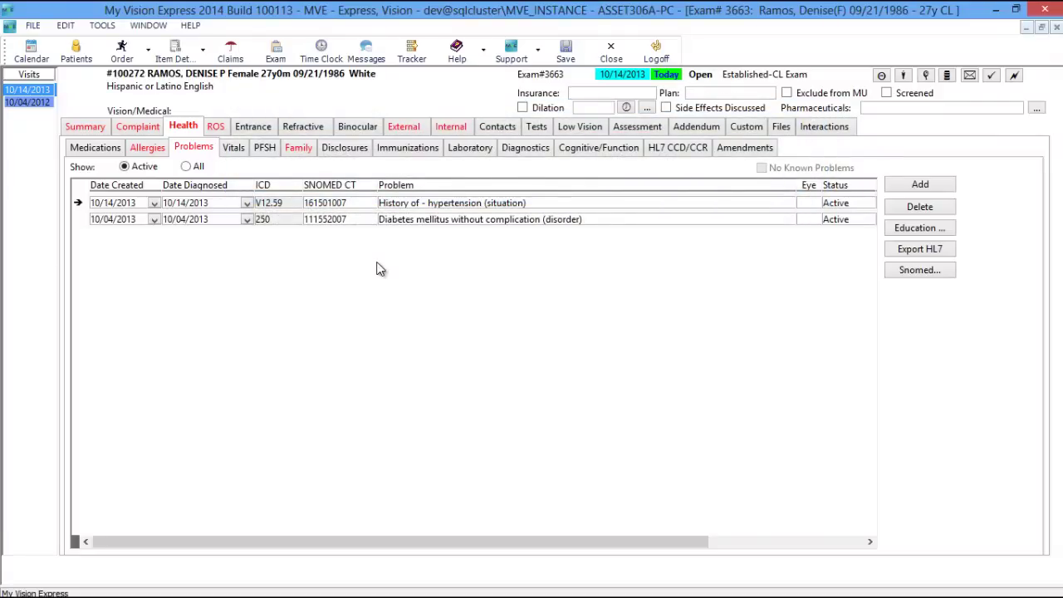
Check the Eye choices for the diabetes mellitus problem and leave the field blank
click(817, 221)
click(820, 224)
click(848, 250)
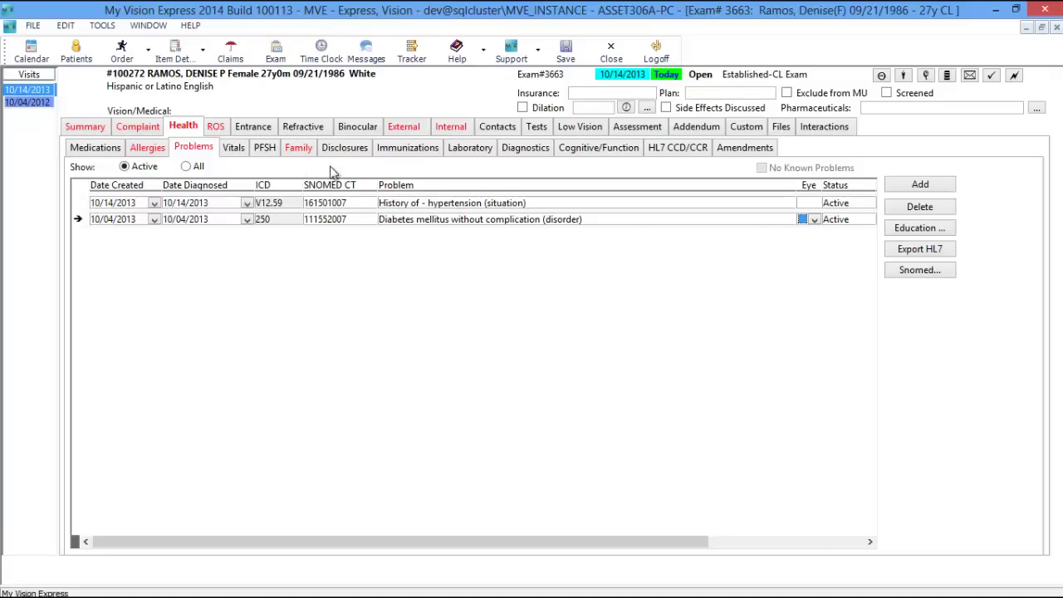
Add a new vitals record for the patient and check its Height Measure Type and BMI fields
click(237, 157)
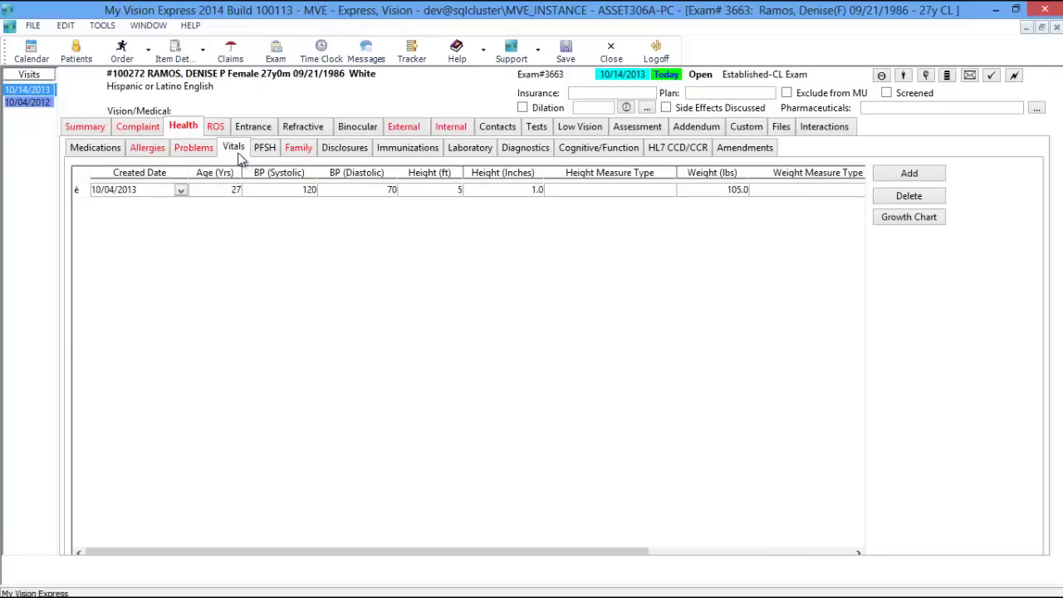
click(909, 173)
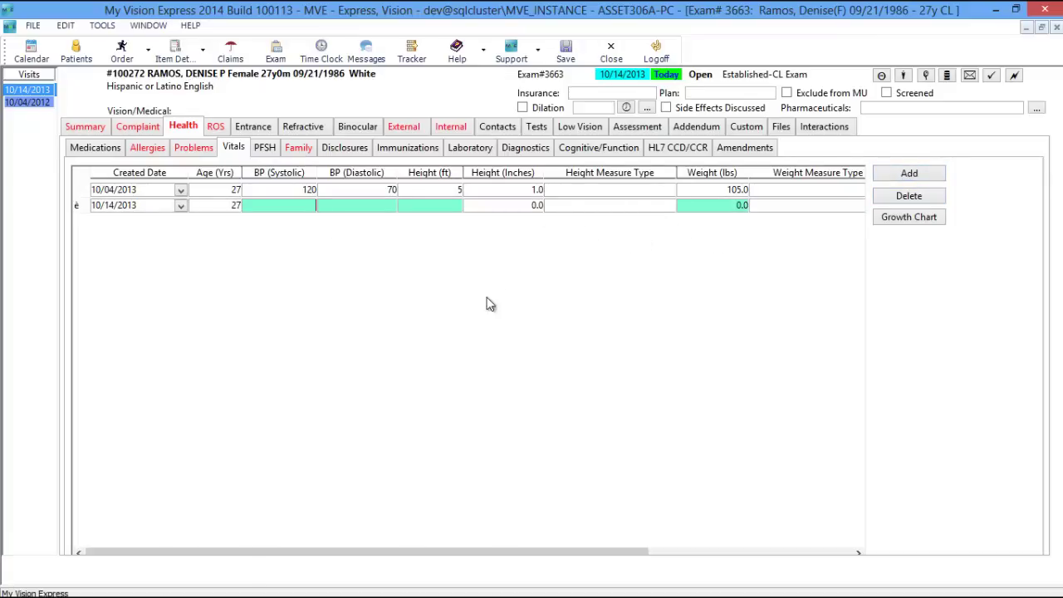
drag(579, 557, 664, 557)
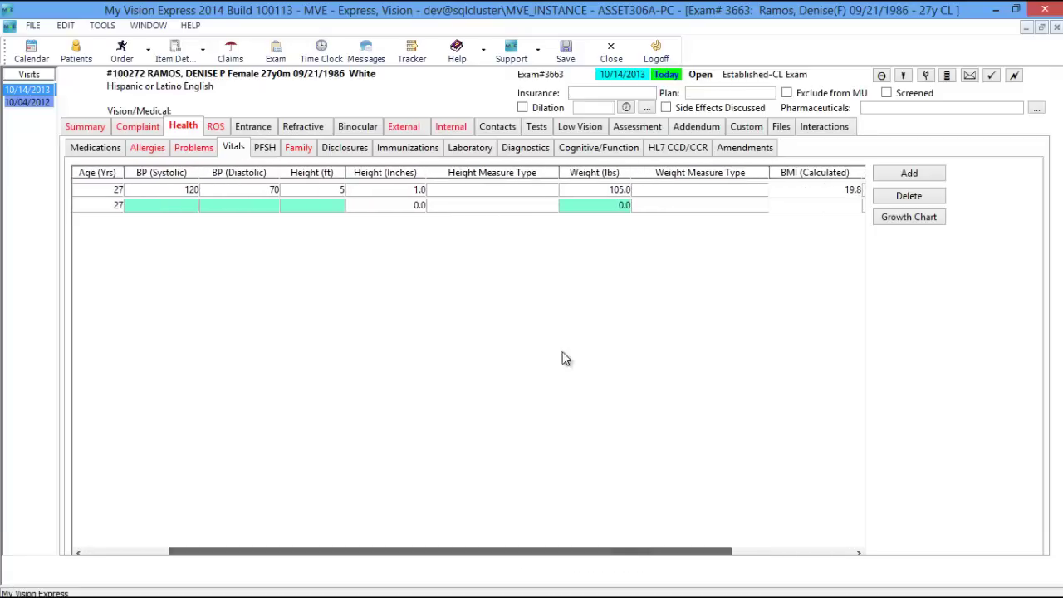
click(551, 207)
click(686, 290)
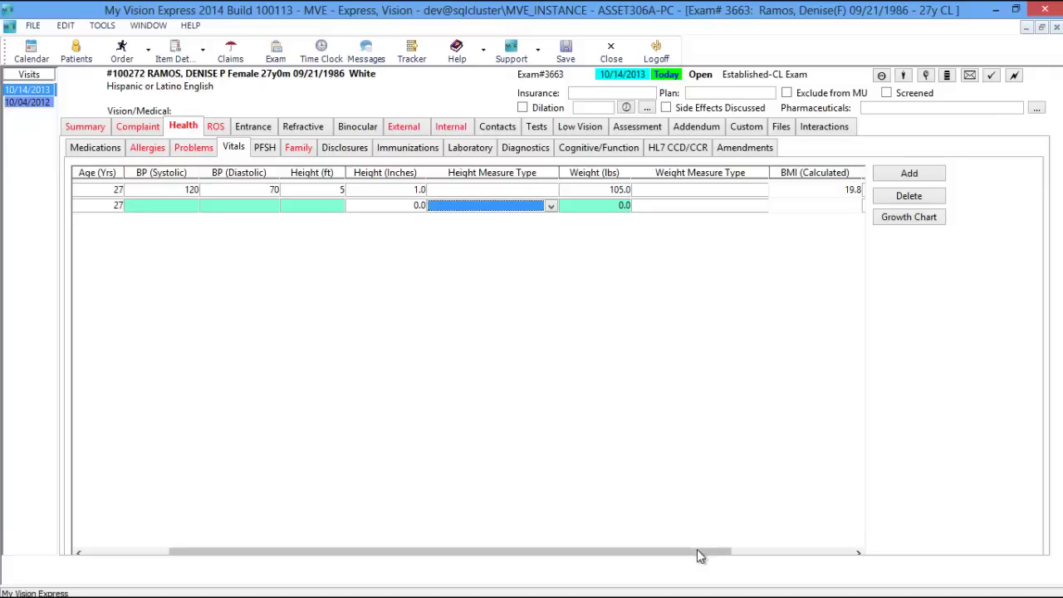
drag(697, 549, 787, 565)
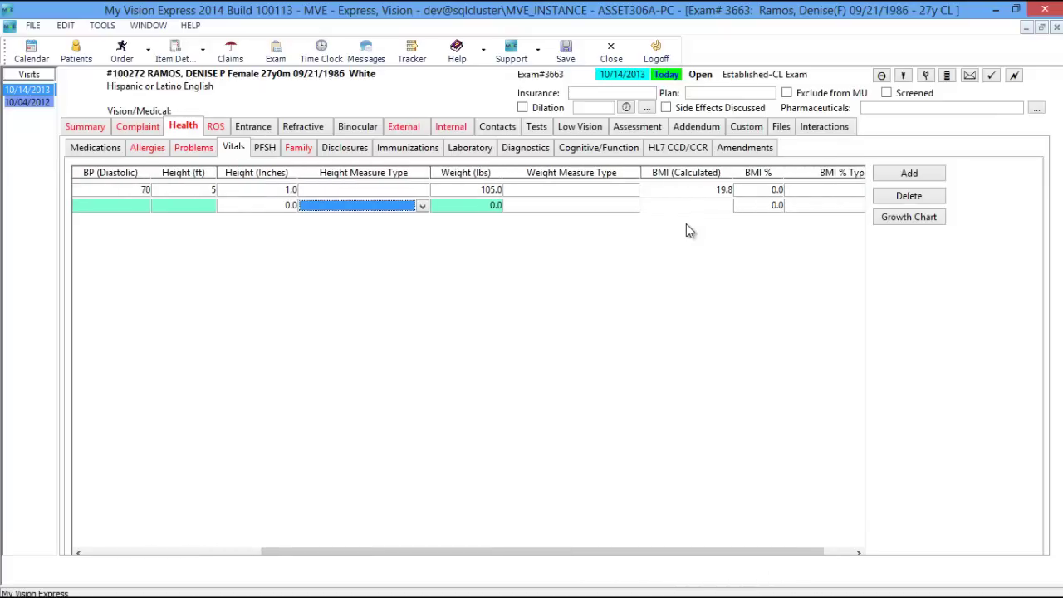
Copy the social history from the 10/04/2012 visit into the exam and mark the PFSH as reviewed
click(264, 149)
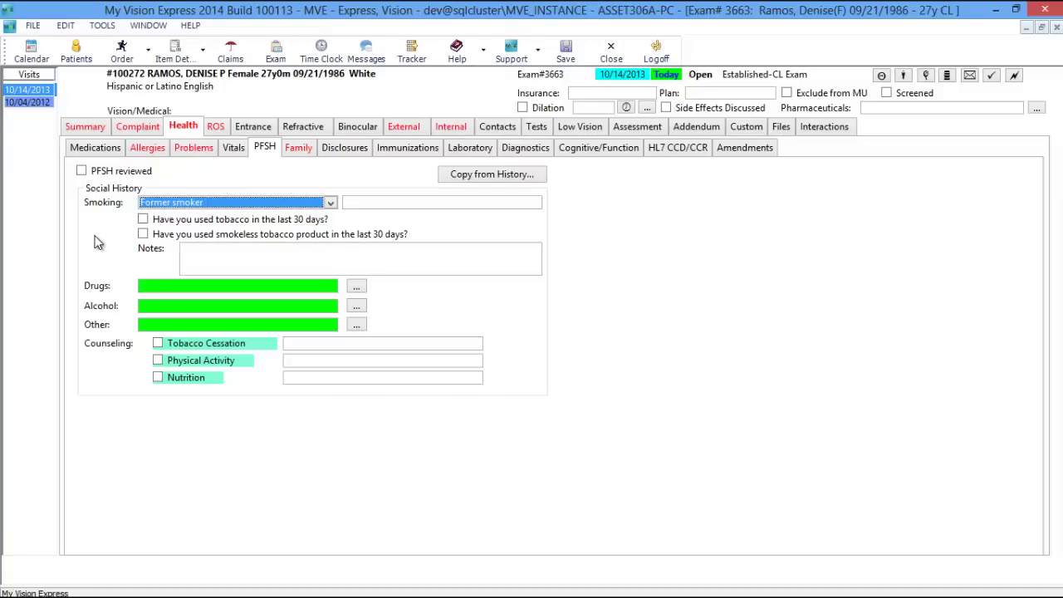
click(301, 271)
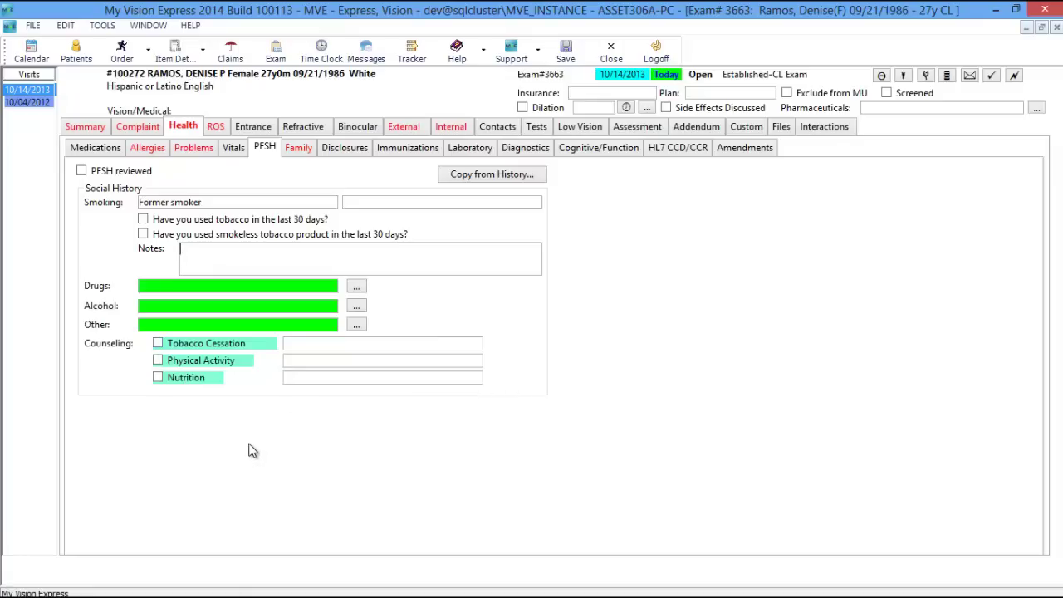
click(513, 178)
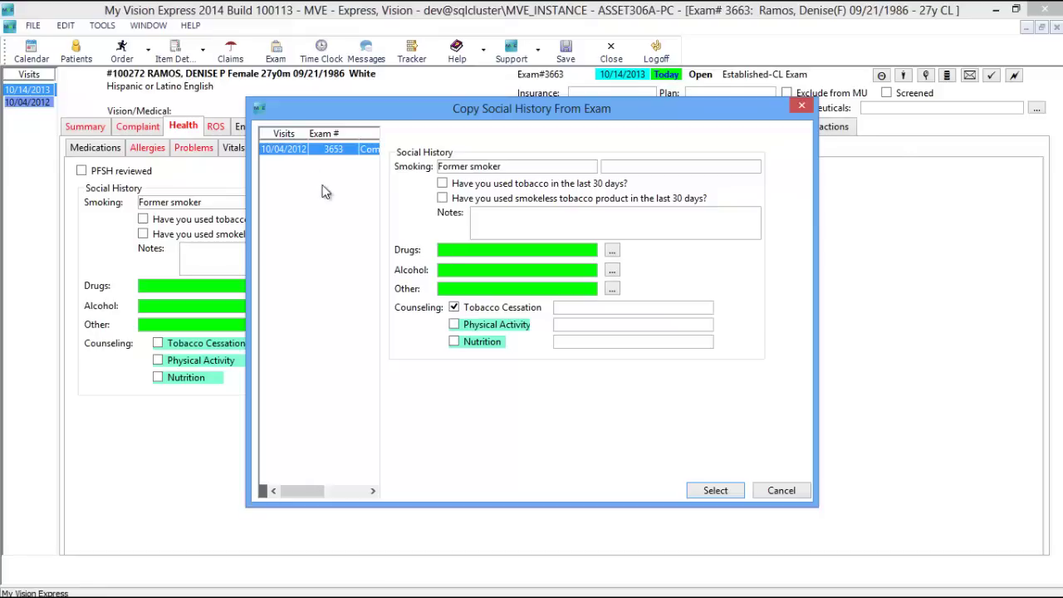
click(716, 491)
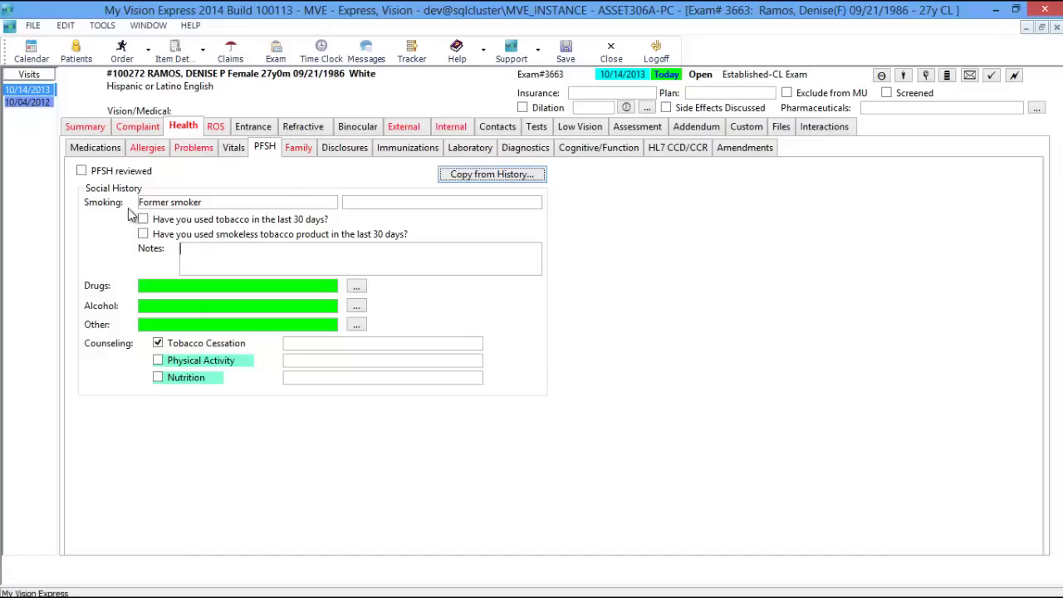
click(81, 171)
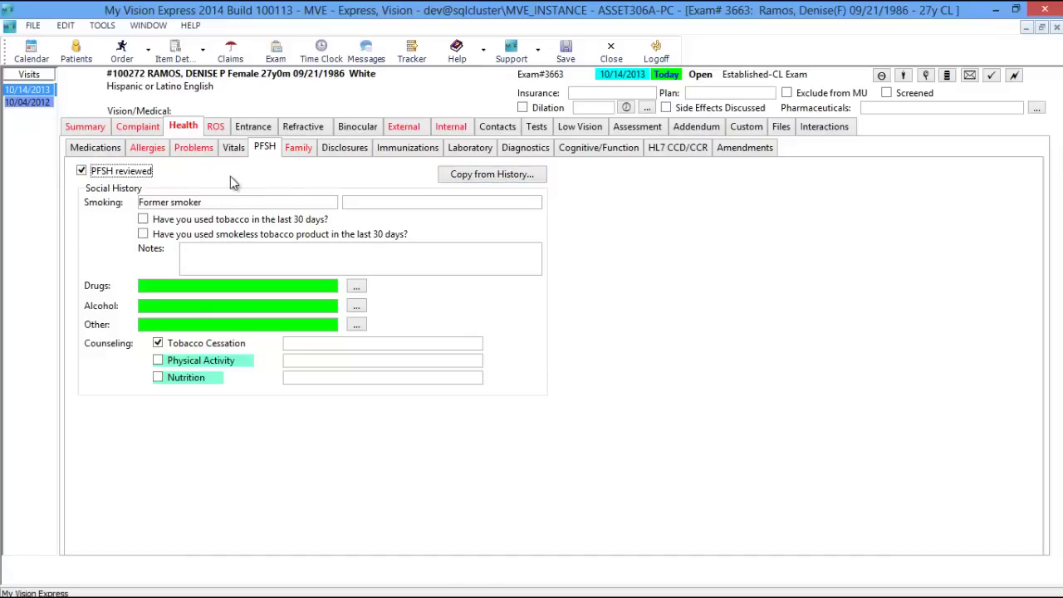
Add a family history record for Glaucoma (disorder)
click(297, 147)
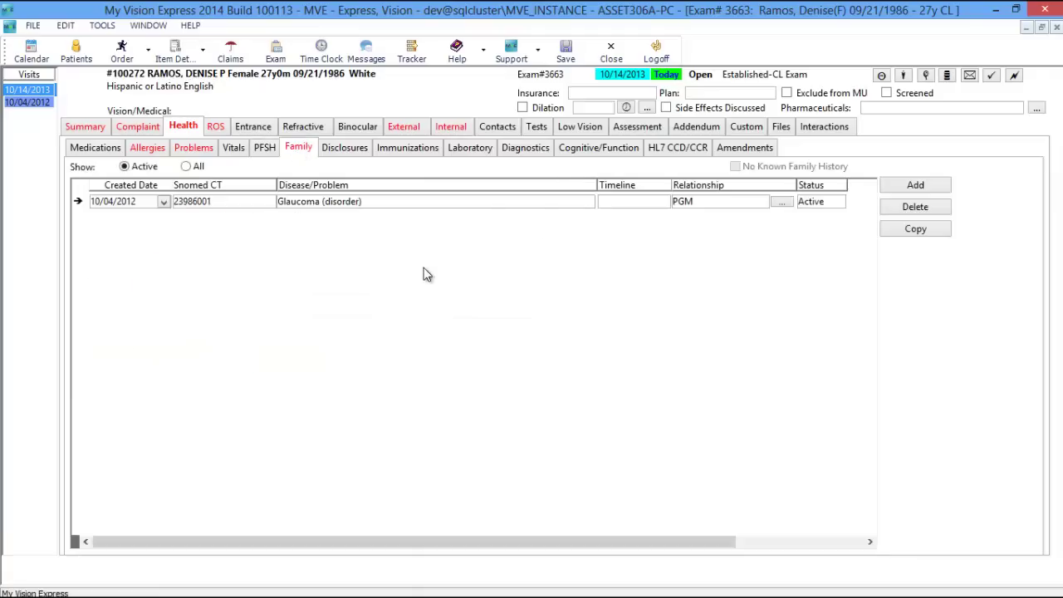
click(595, 201)
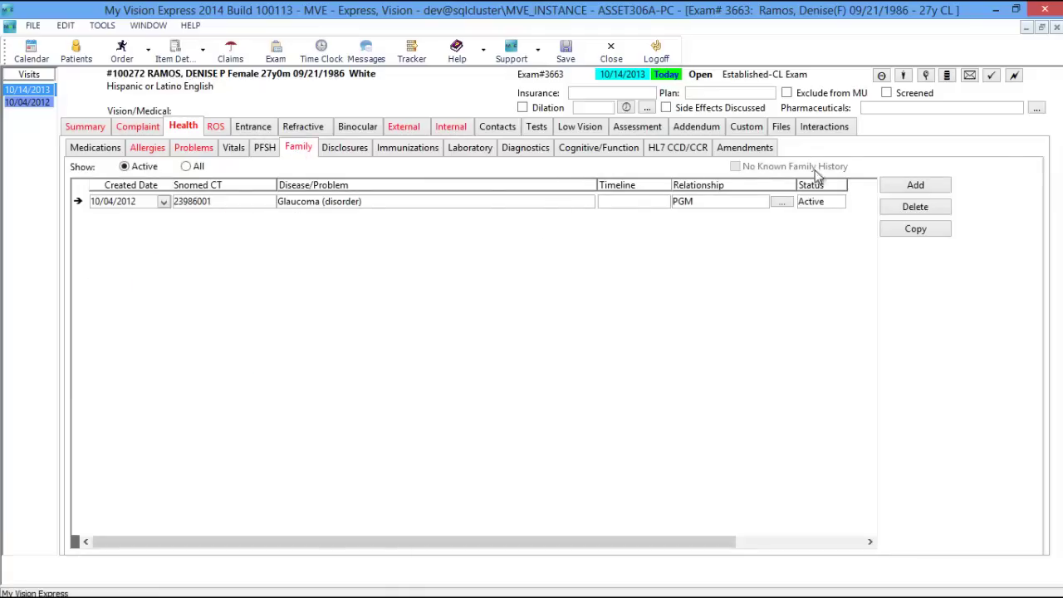
click(897, 190)
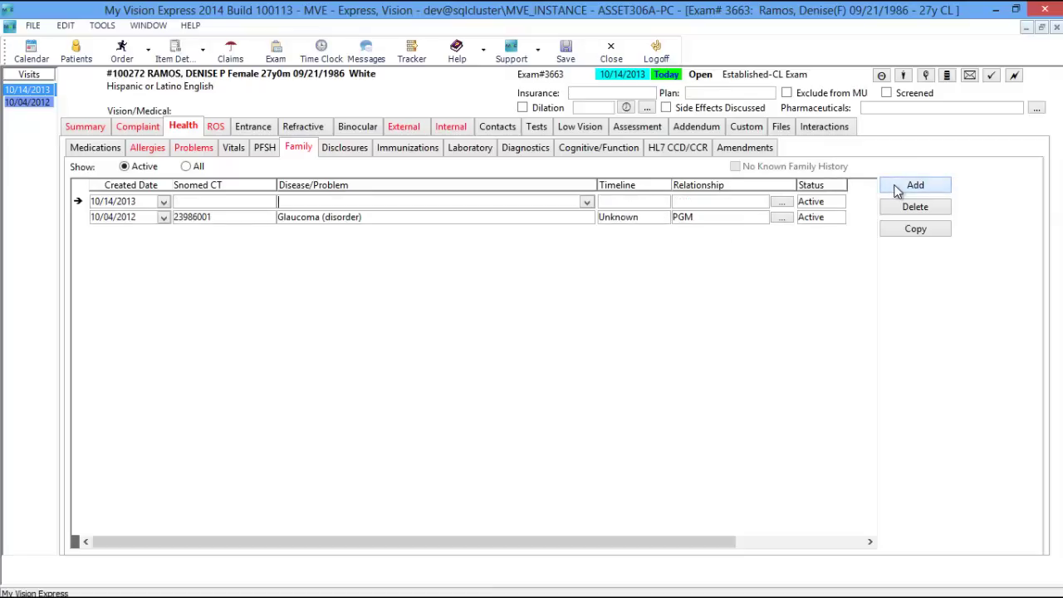
click(586, 203)
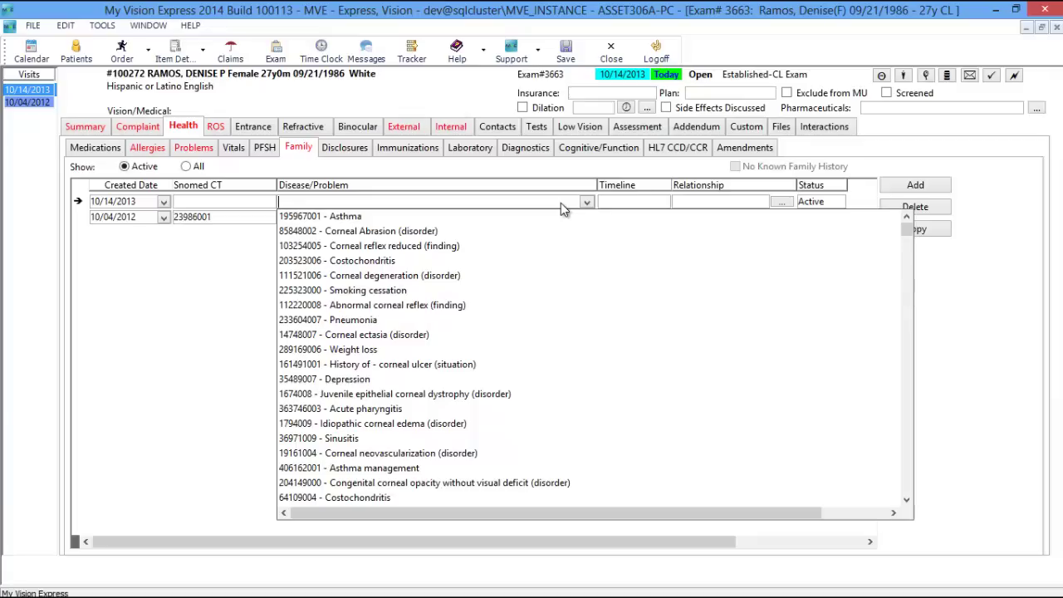
text(Glaucoma (disorder)
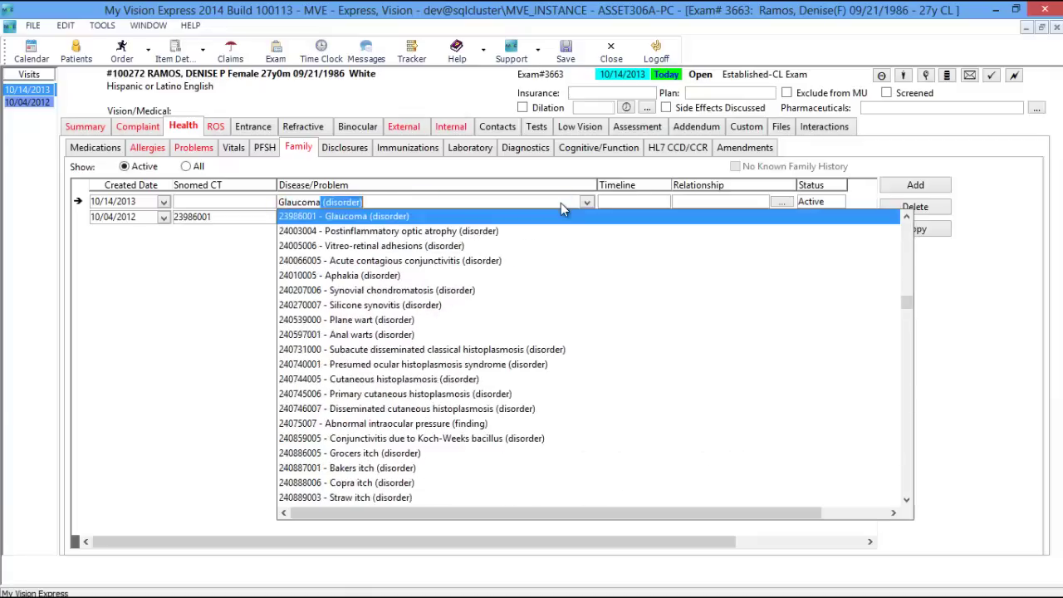
click(556, 218)
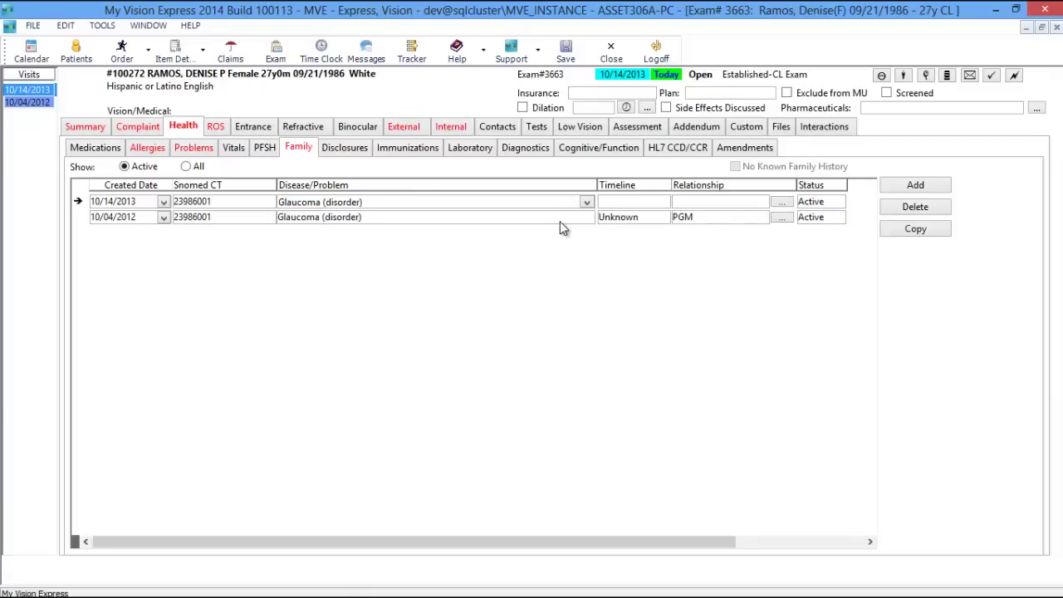
Set the new glaucoma family record's timeline to Unknown and its relationship to MGF
click(662, 203)
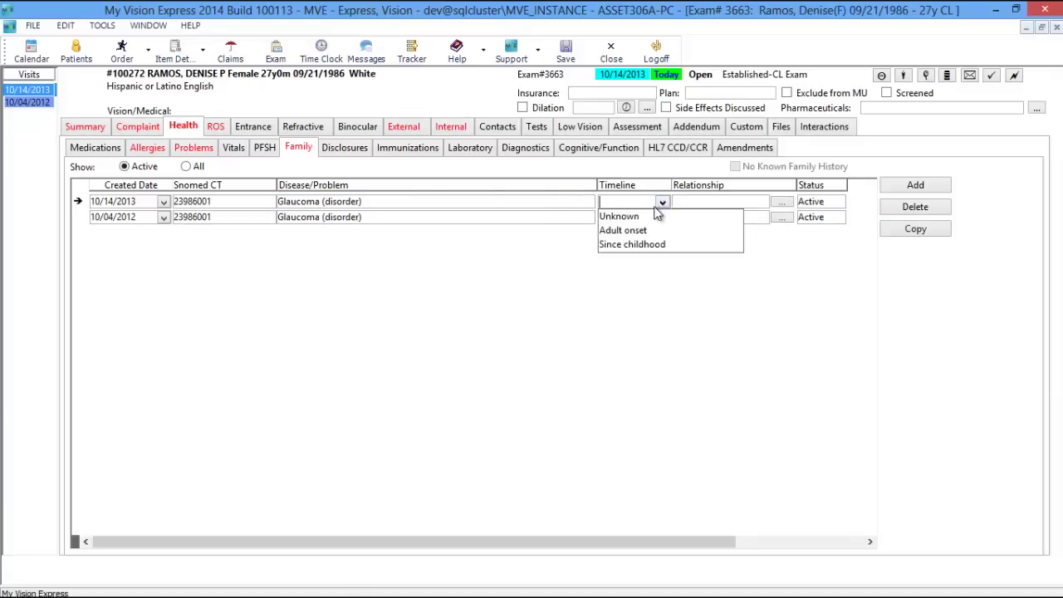
click(648, 221)
click(761, 202)
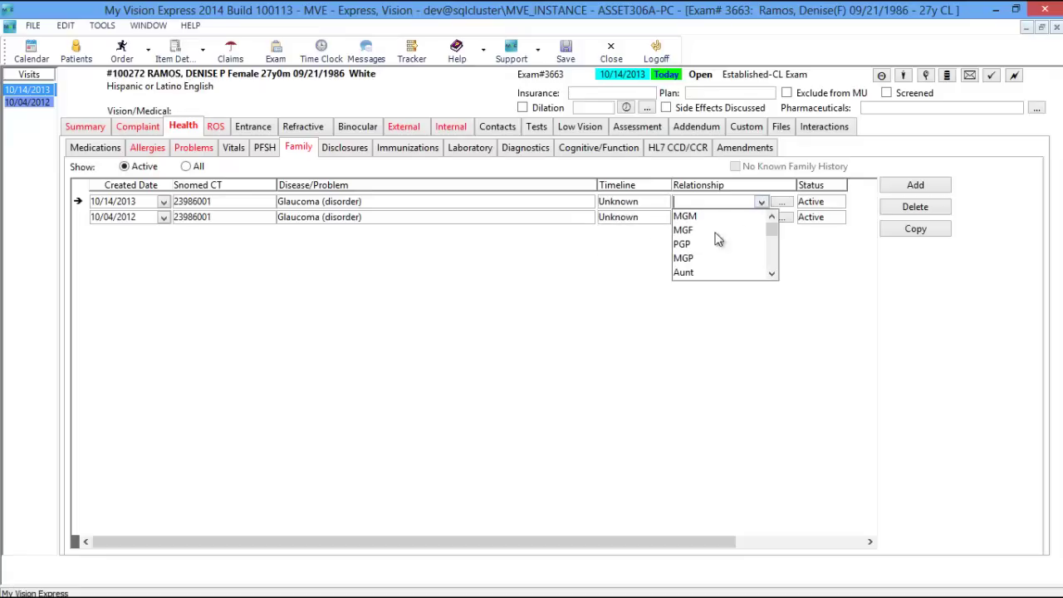
click(684, 230)
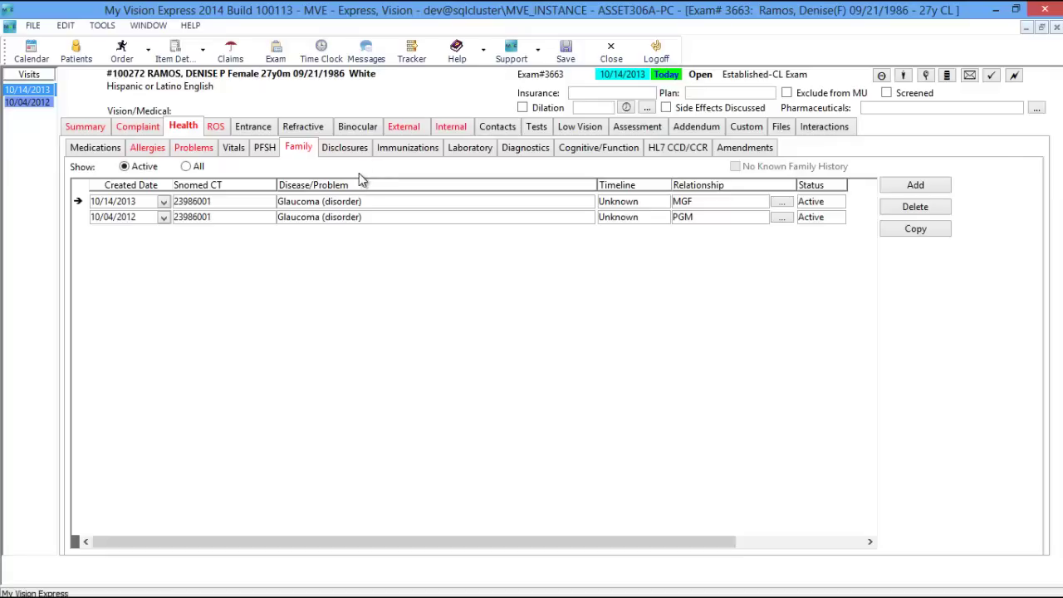
Record Hair and nail changes as the Integumentary finding in the exam's review of systems
click(221, 130)
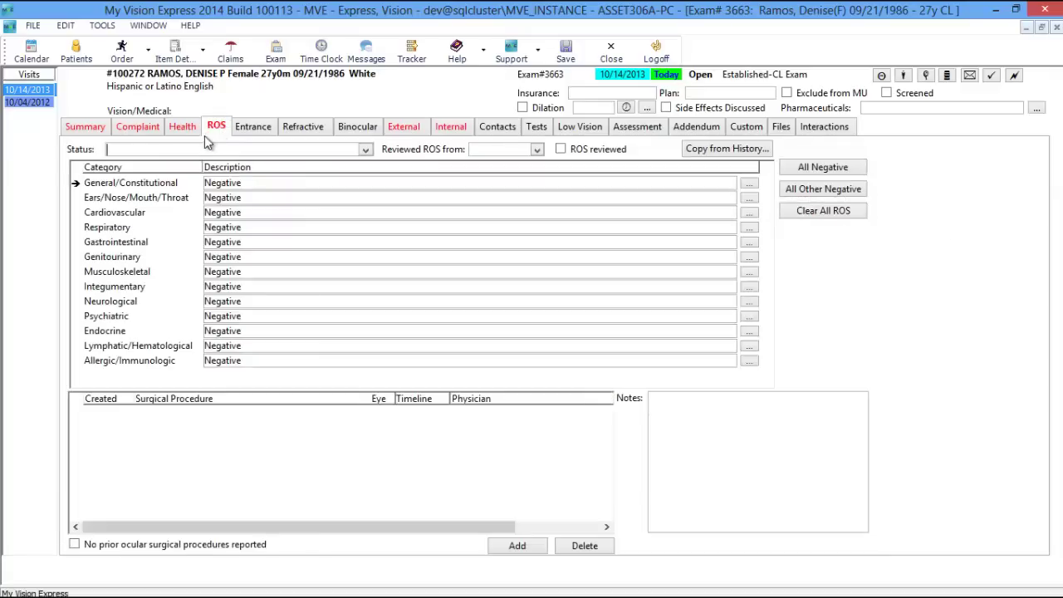
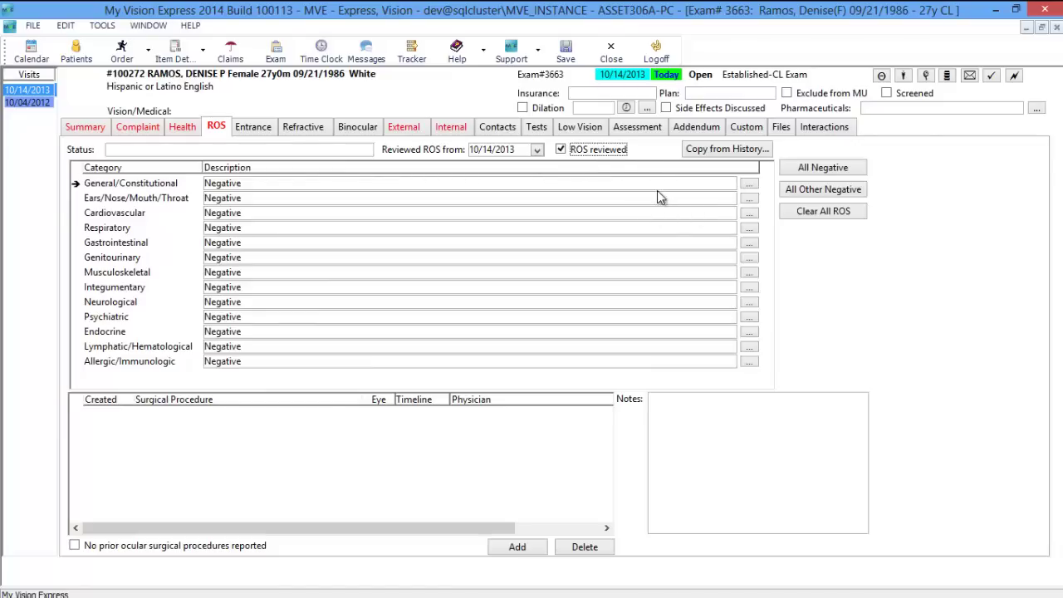
click(735, 273)
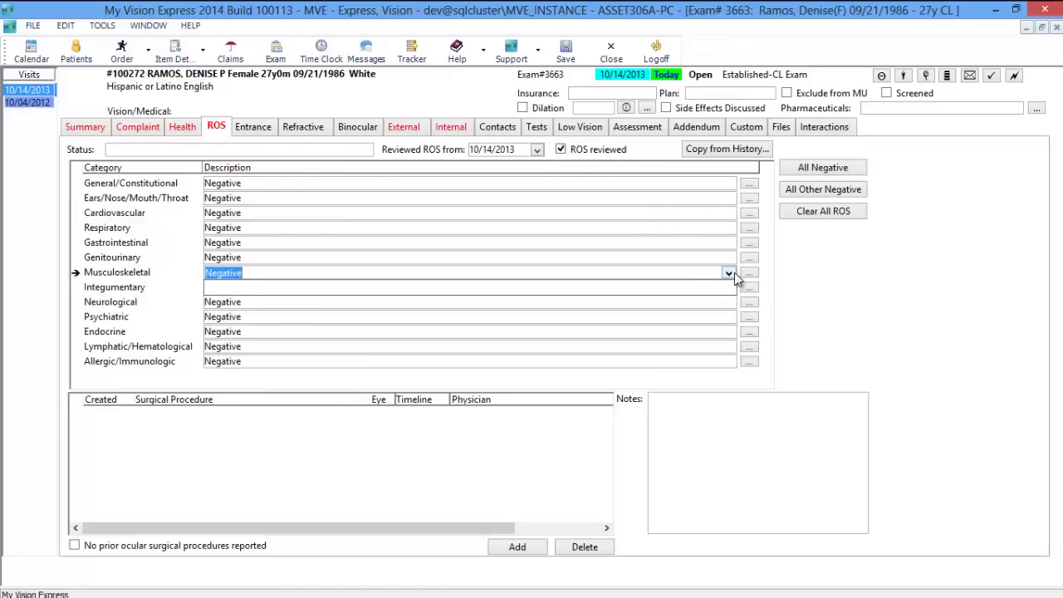
click(732, 287)
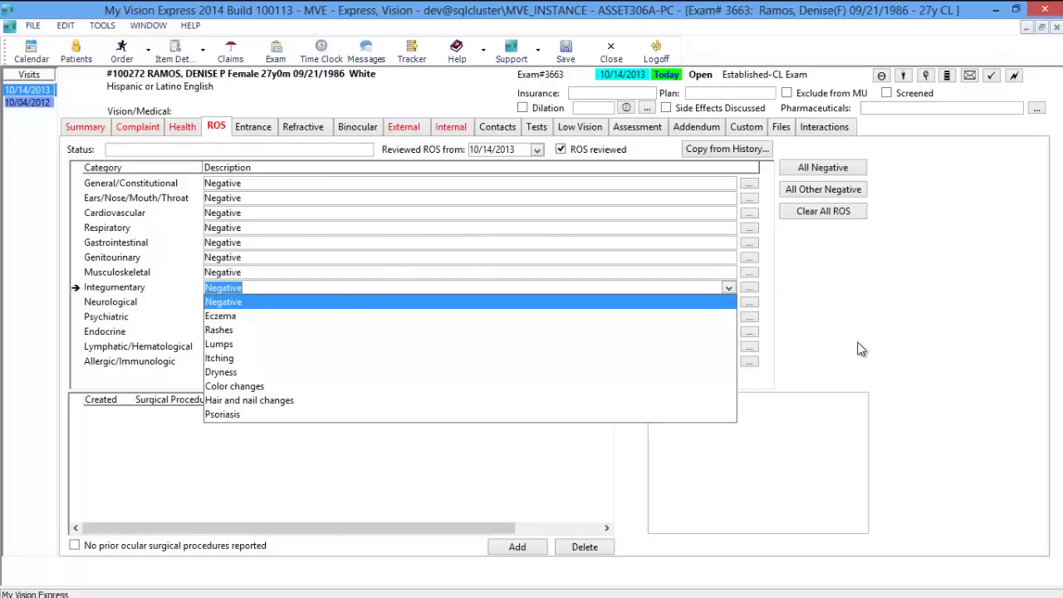
click(266, 400)
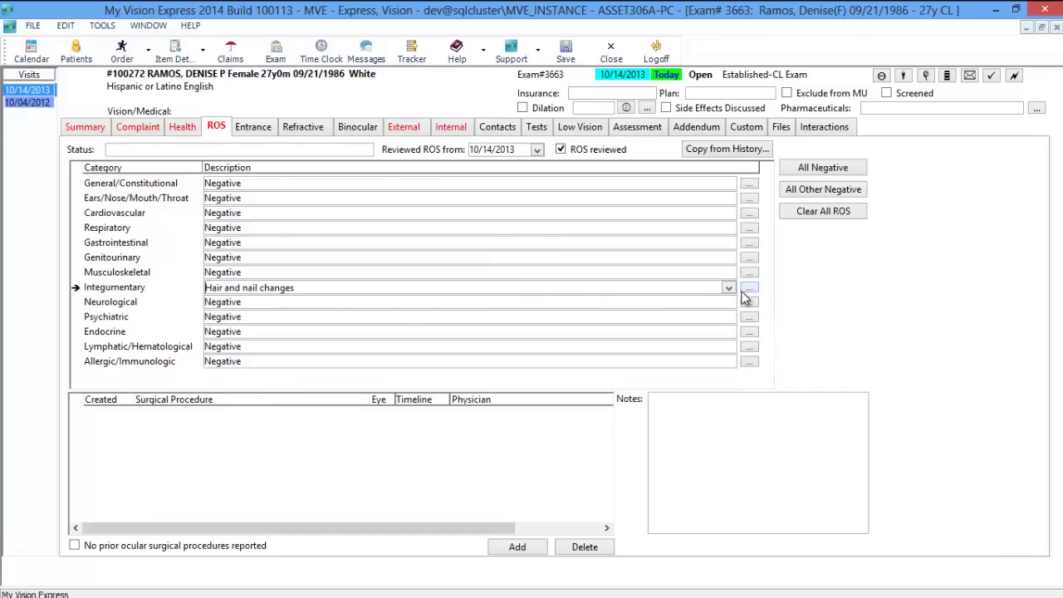
Replace the Negative entry for the Cardiovascular system with Murmur and Pacemaker
click(749, 212)
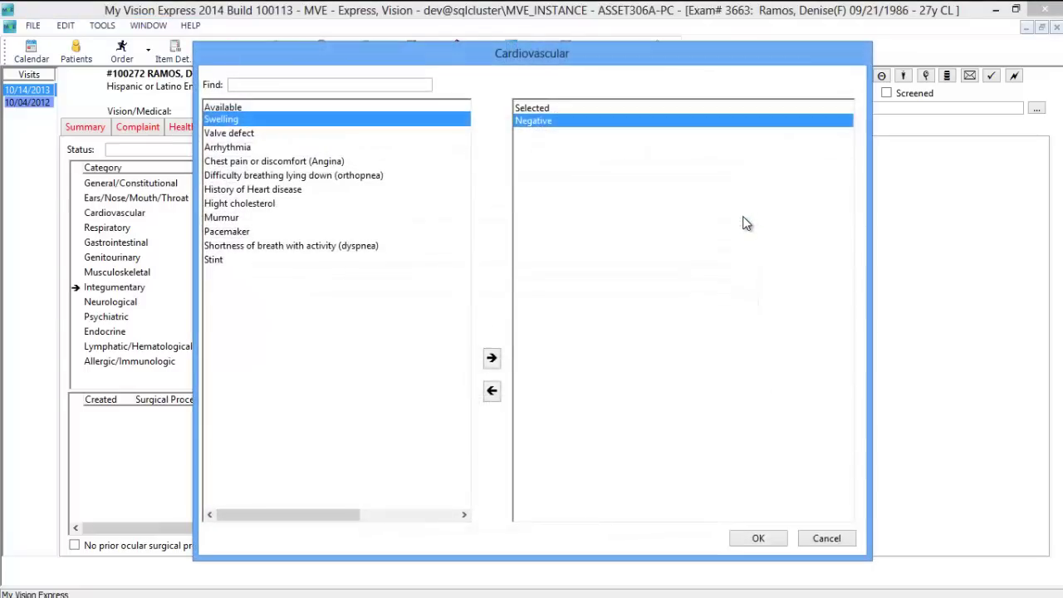
click(229, 218)
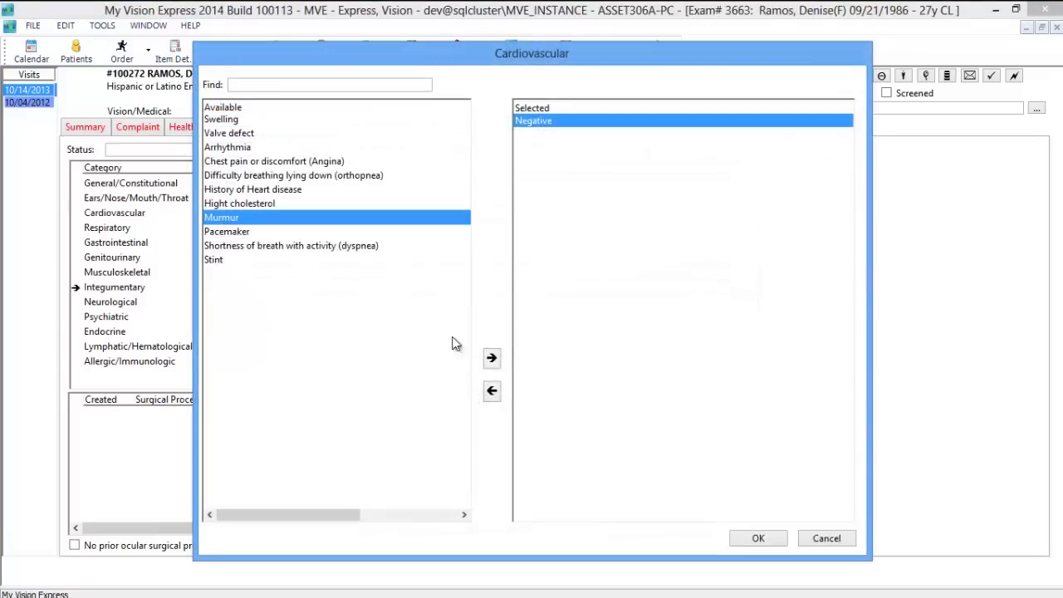
click(493, 360)
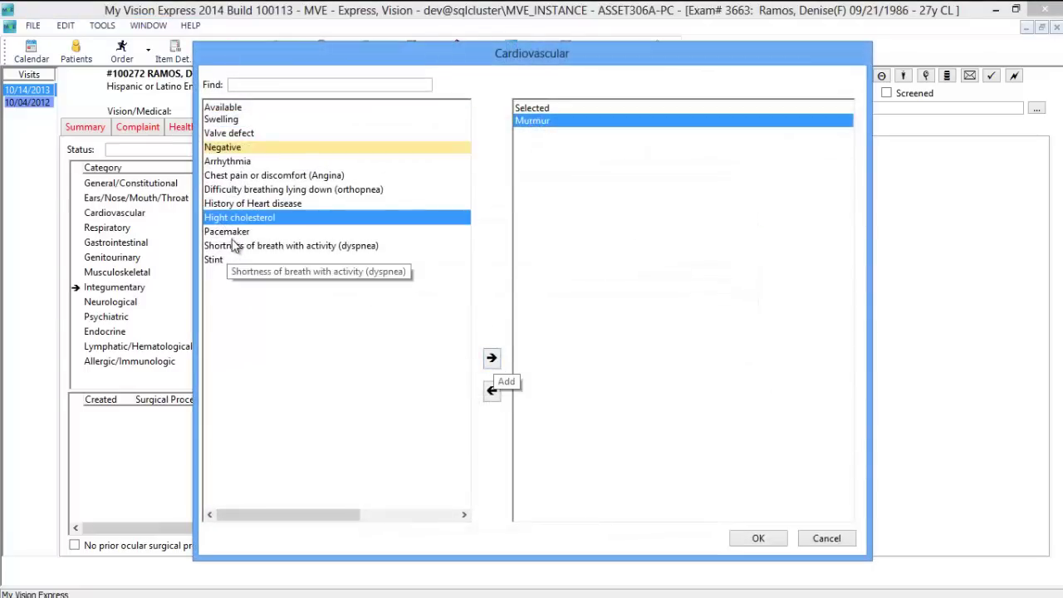
click(237, 231)
click(492, 359)
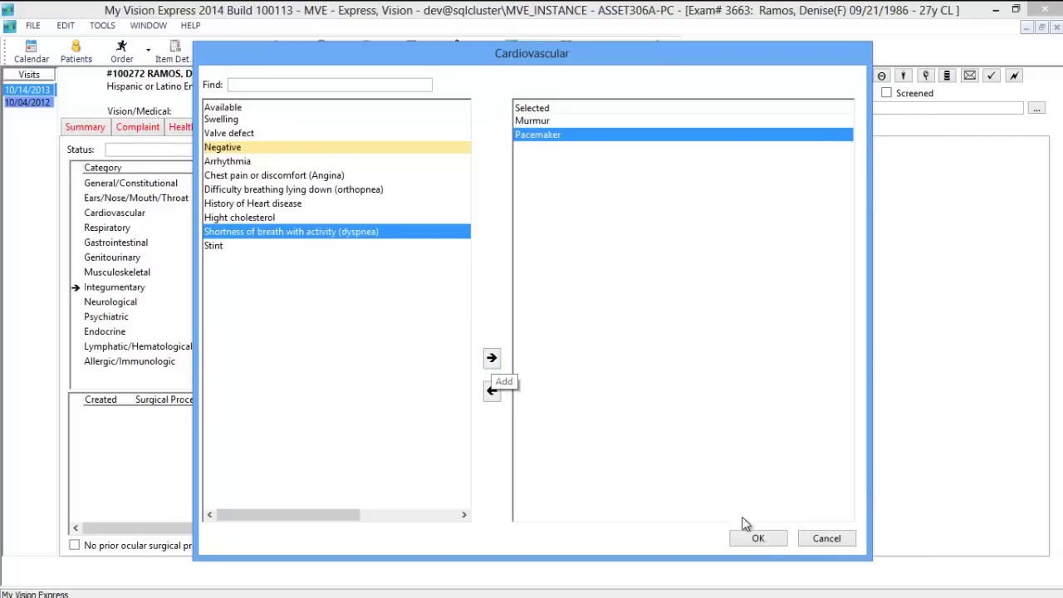
click(759, 538)
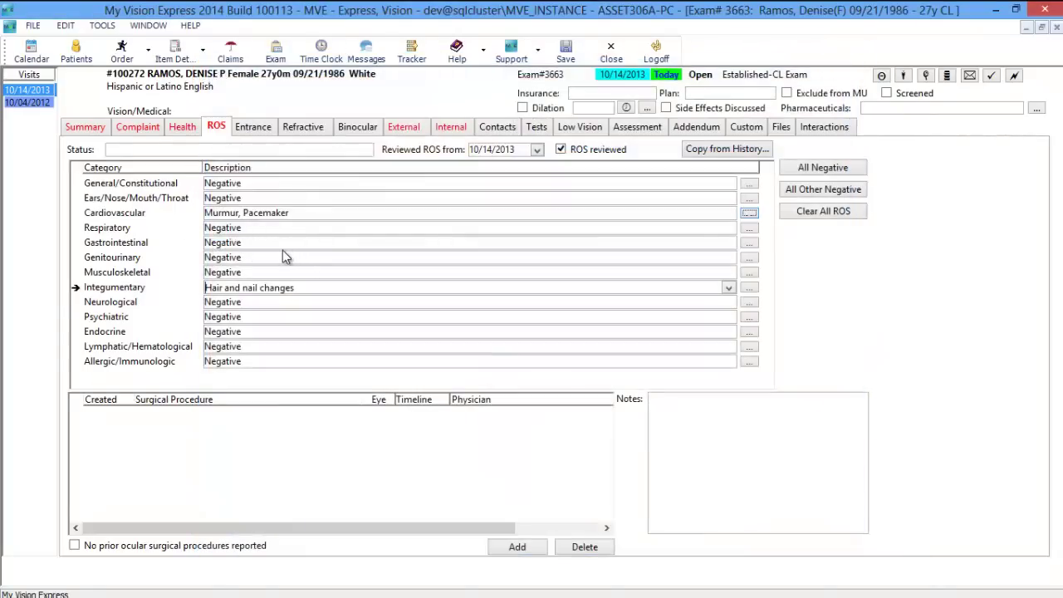
Replace the Psychiatric description in the review of systems with the free text "This is a note"
click(277, 324)
key(BackSpace)
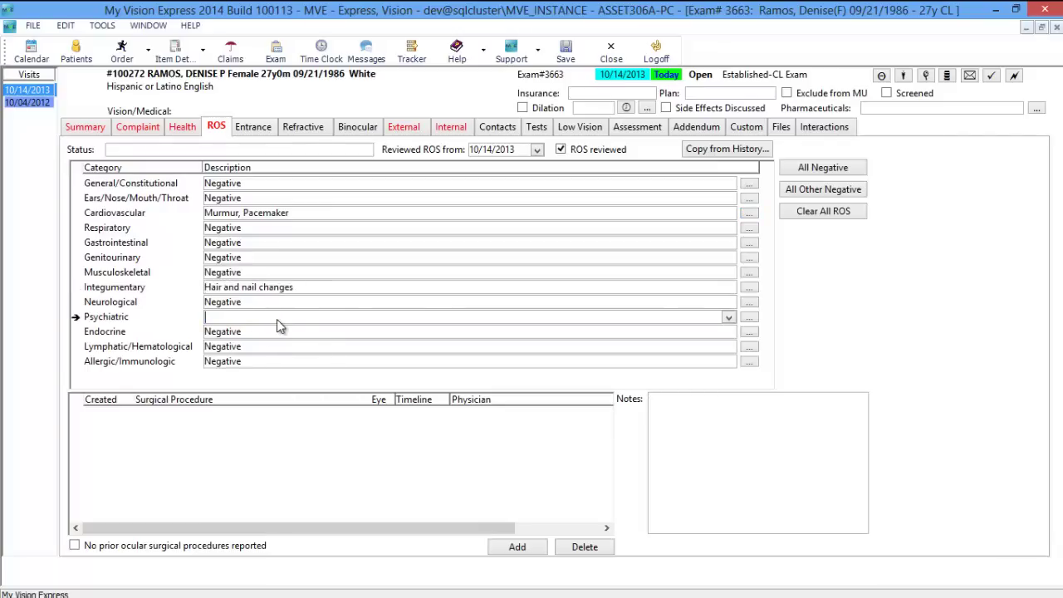
text(this is a n)
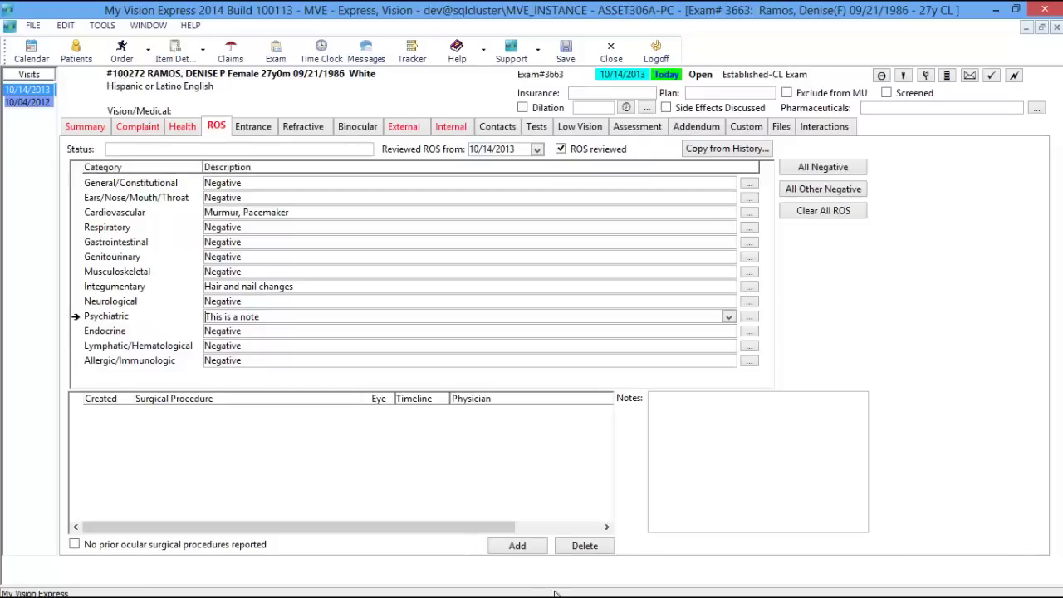
Clear all ROS entries and reset them to Negative, and replace them with the ROS copied from the 10/04/2012 visit
click(826, 212)
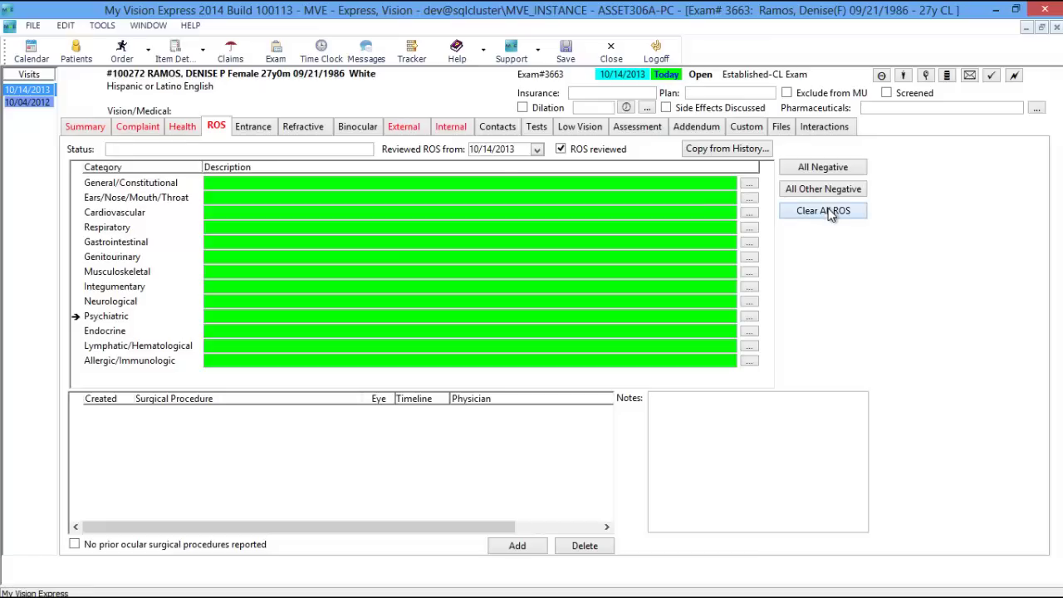
click(847, 168)
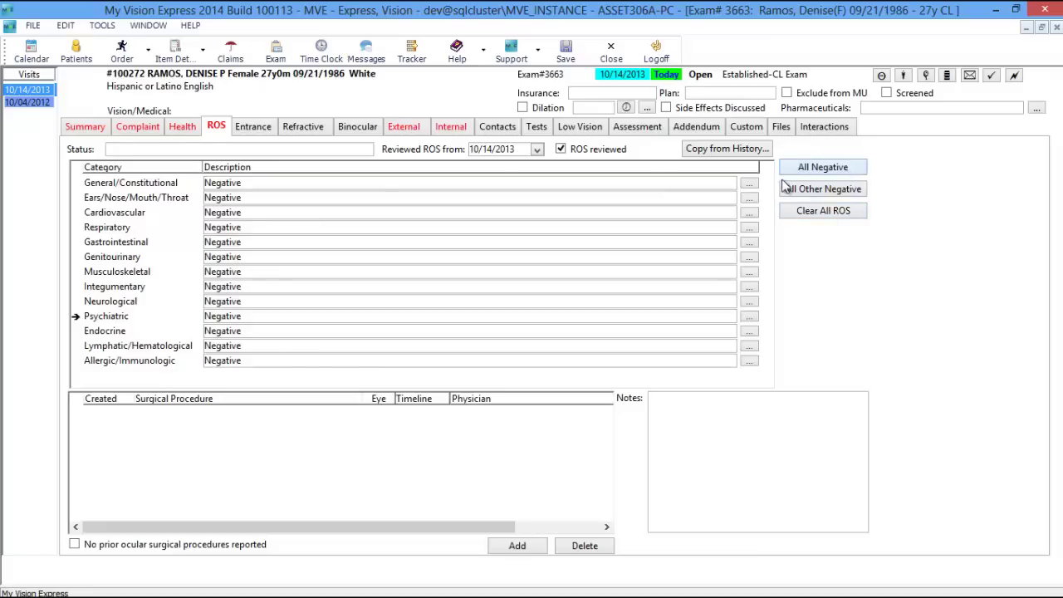
click(711, 152)
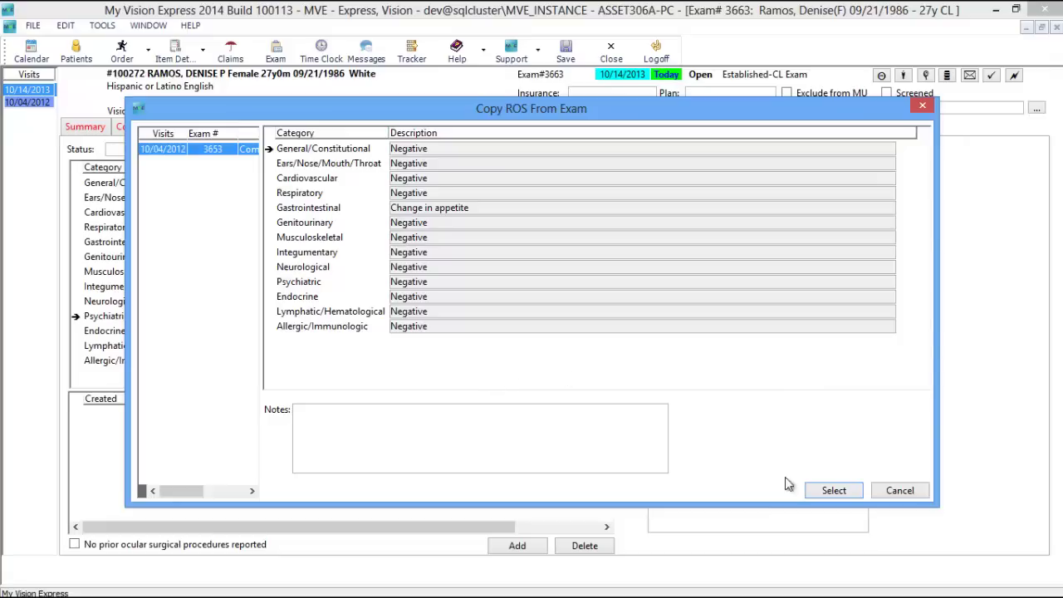
click(834, 491)
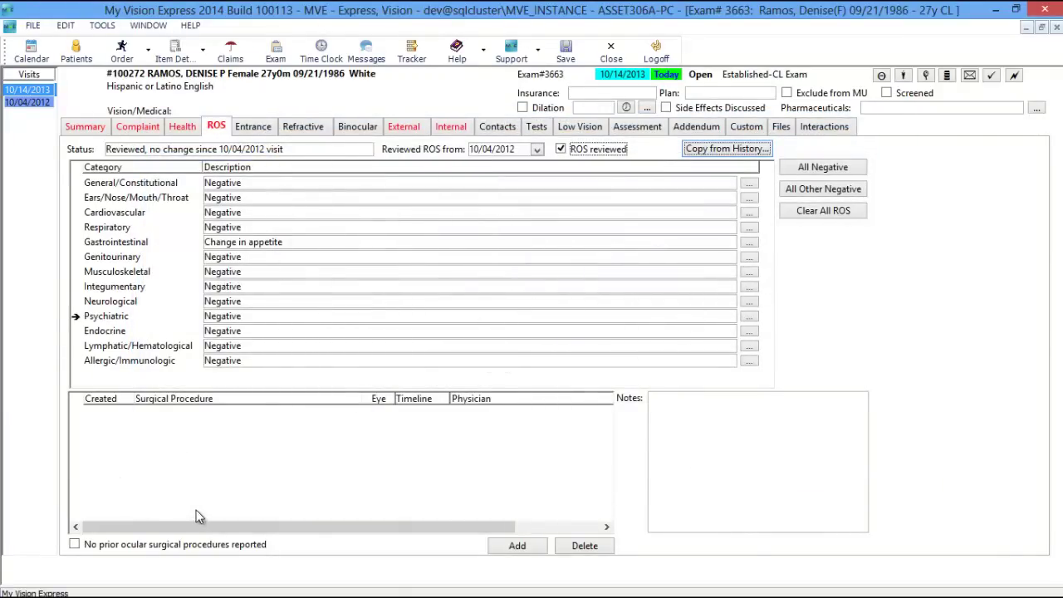
Add a Lasik surgical procedure for eye OU to the exam's surgical history and assign the primary physician
click(540, 546)
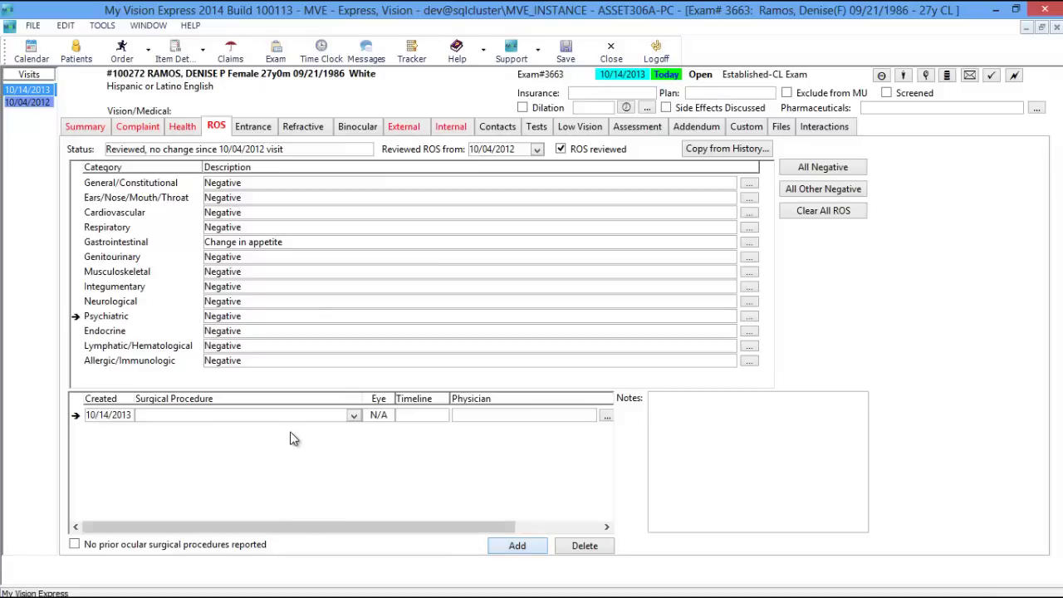
click(354, 416)
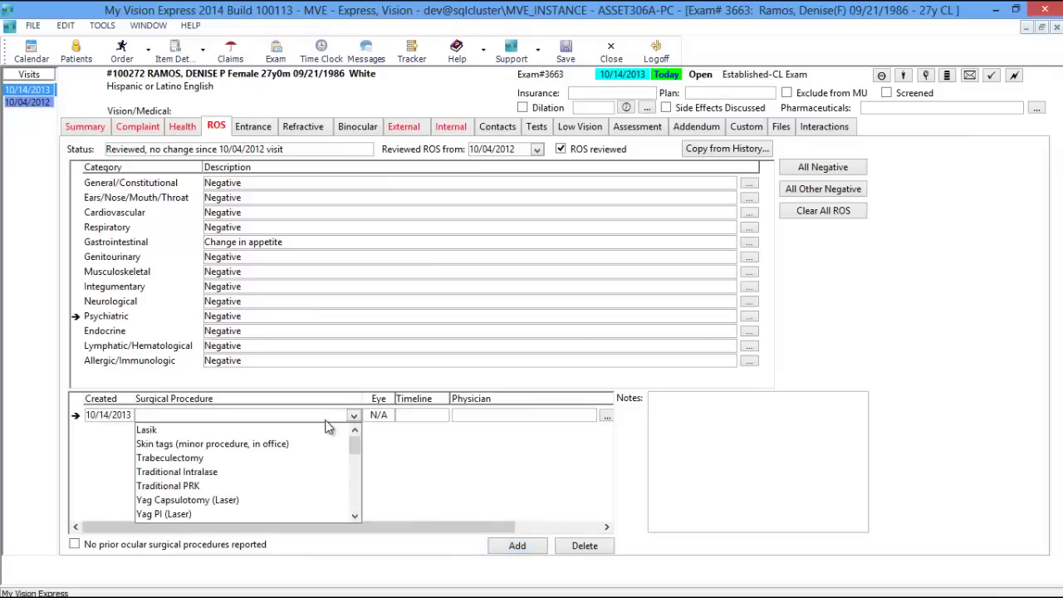
click(147, 430)
click(389, 414)
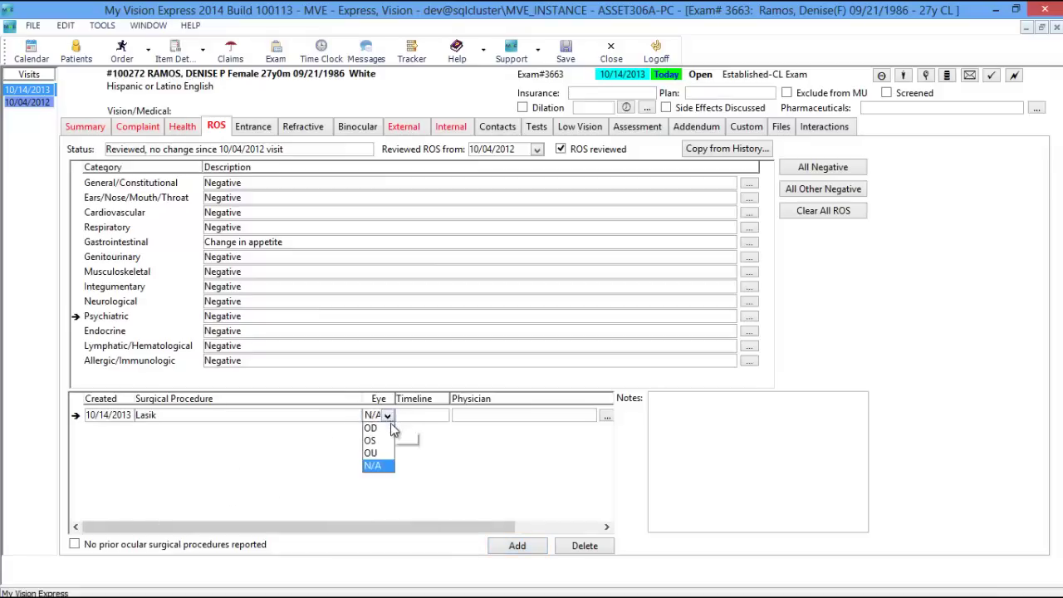
click(376, 452)
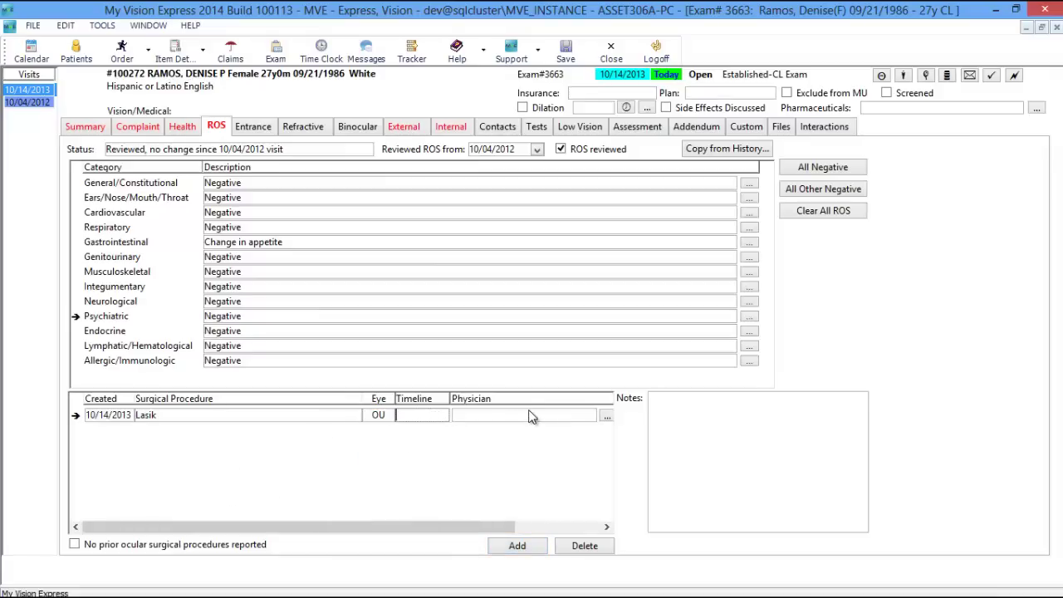
click(553, 416)
scroll(528, 486, down, 4)
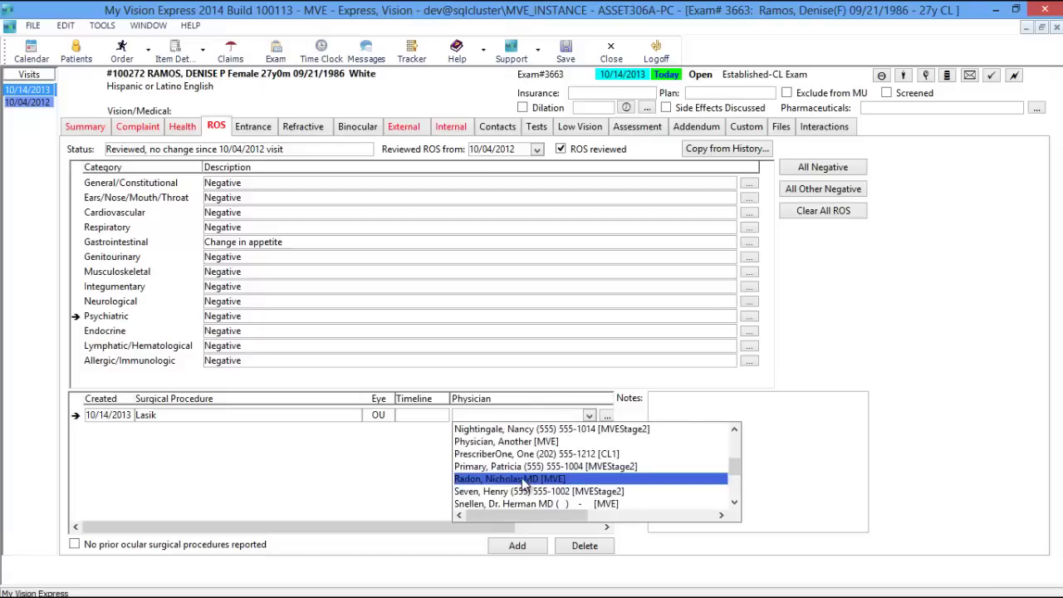
click(507, 467)
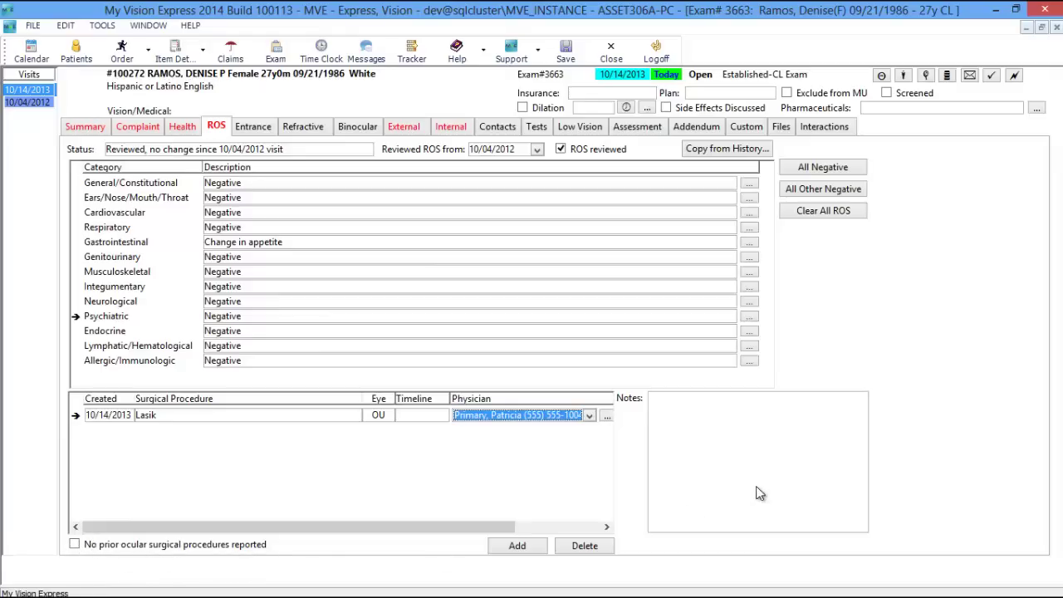
click(661, 427)
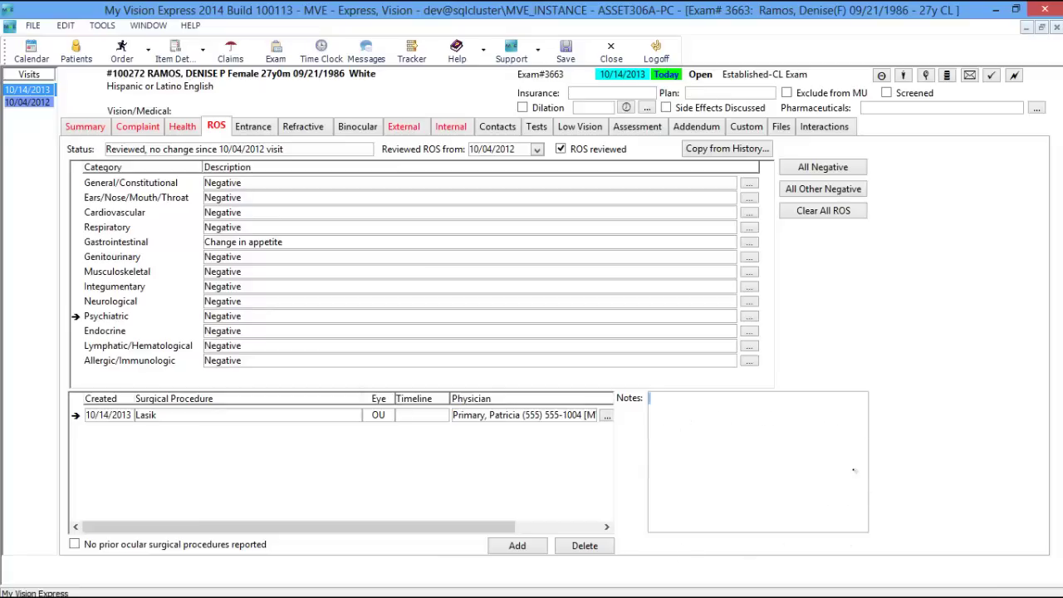
Examine the available choices for visual acuity notes and dominant eye in the exam's Entrance section
click(254, 126)
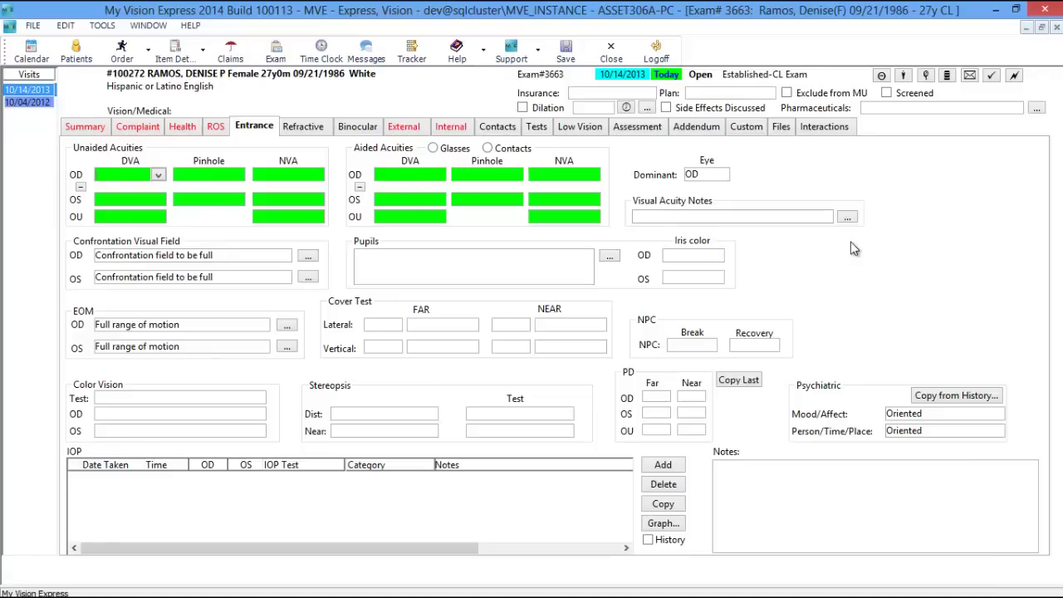
click(826, 218)
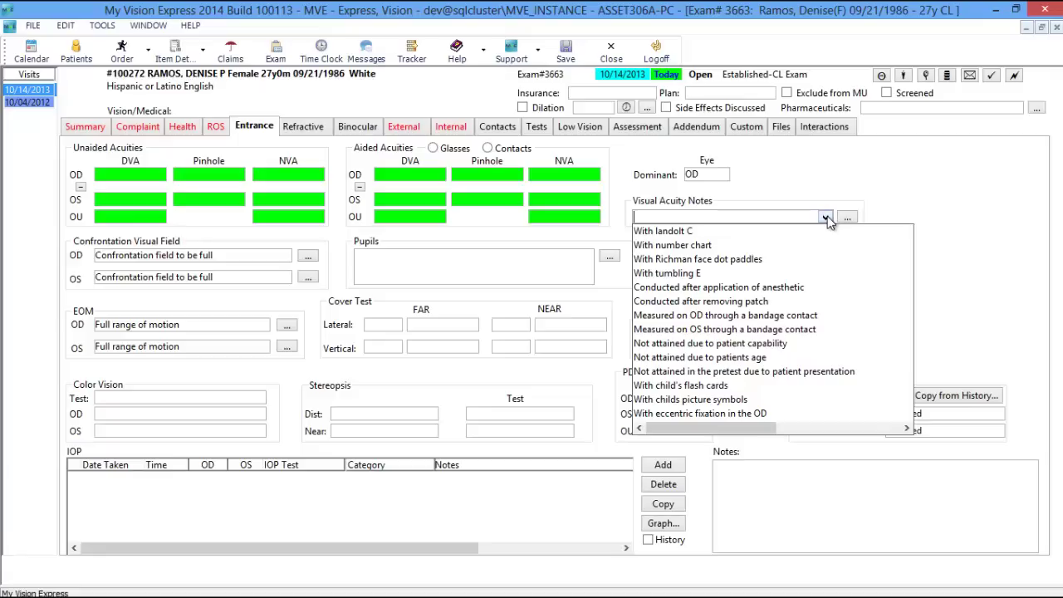
click(827, 217)
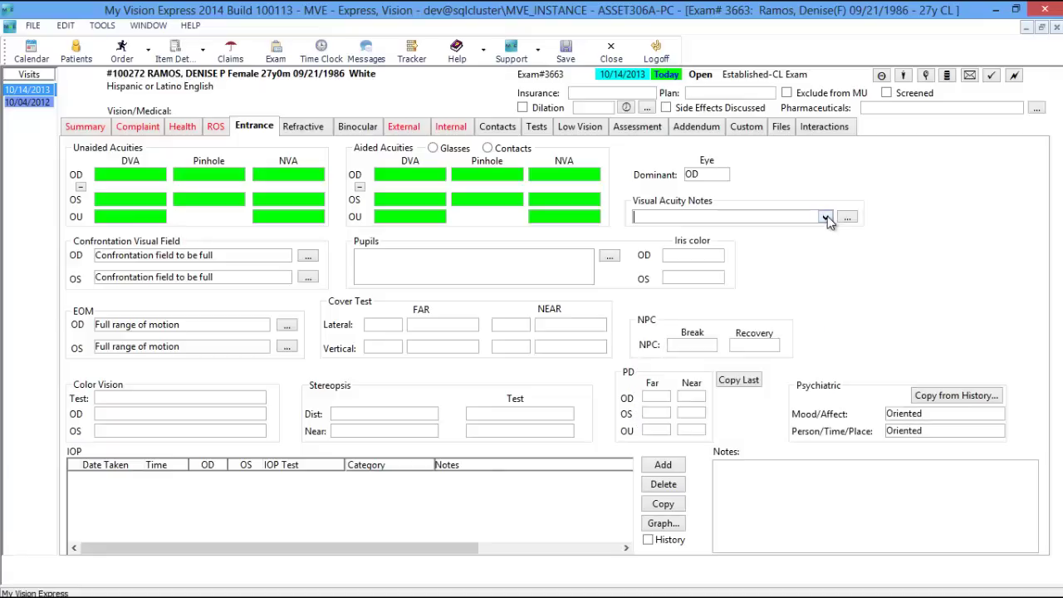
click(721, 177)
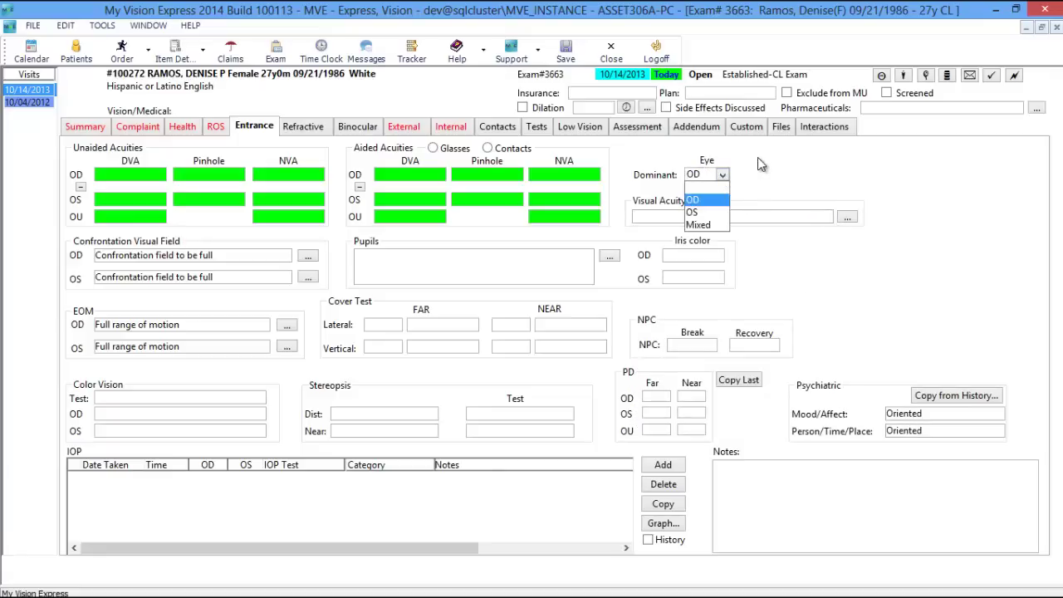
click(759, 161)
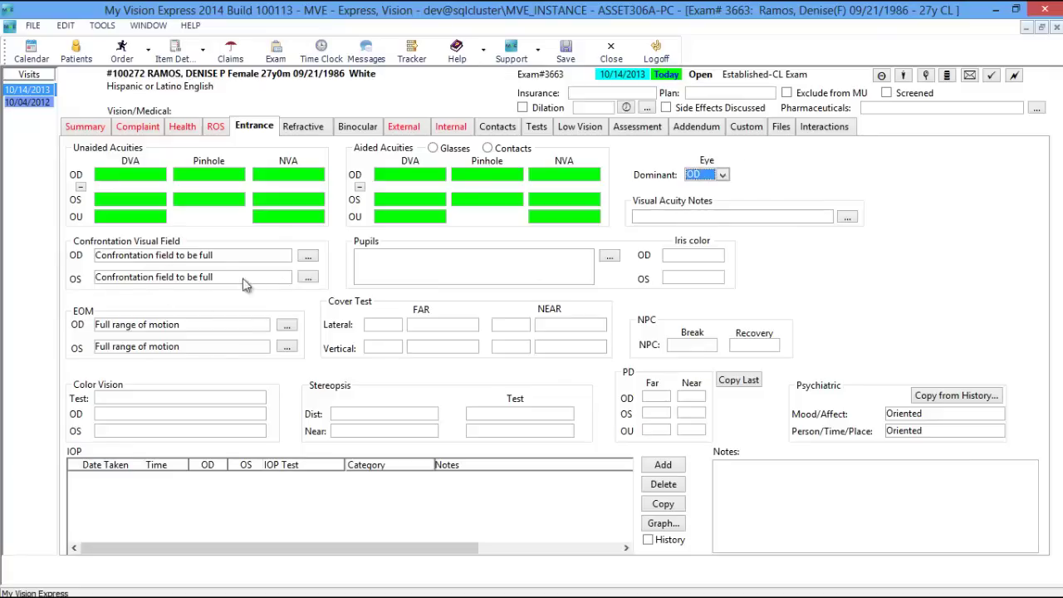
Record No APD as the pupils finding in the entrance tests
click(579, 274)
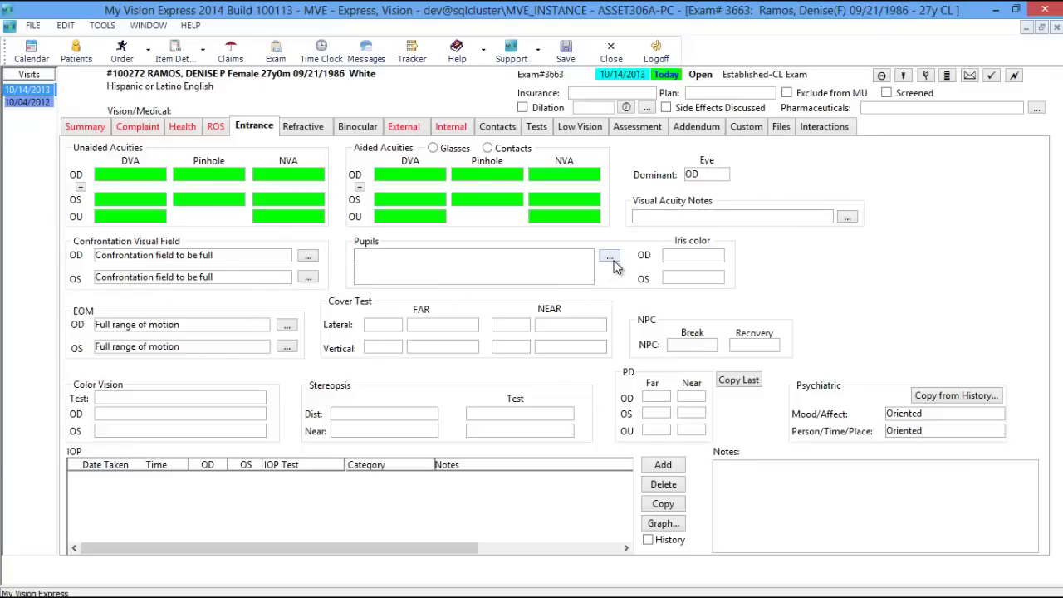
click(612, 259)
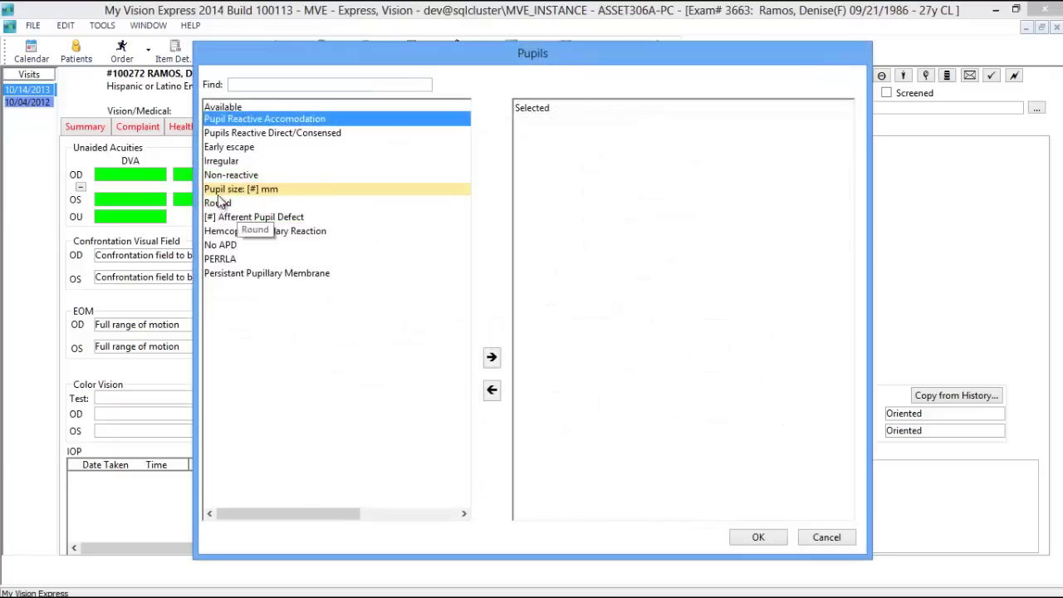
click(249, 245)
click(491, 357)
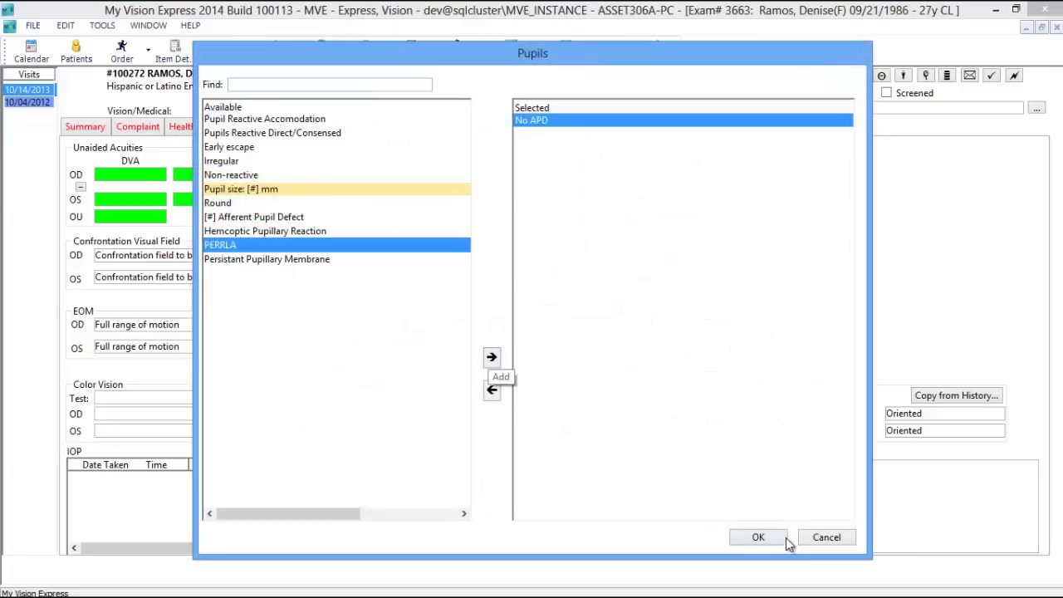
click(758, 538)
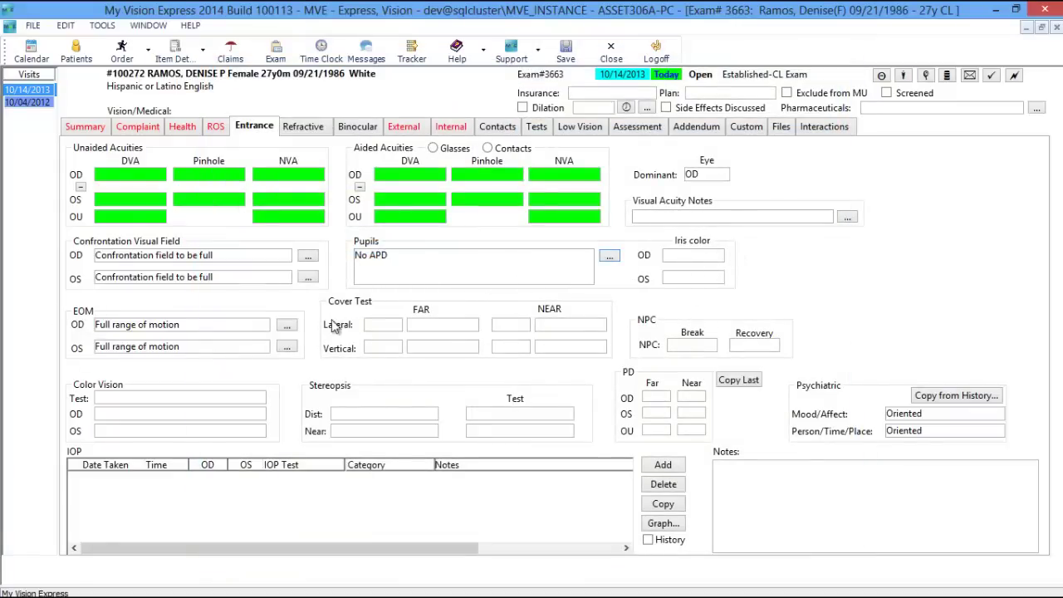
Record the color vision test as Ishihara with a Normal result for both eyes
click(260, 400)
click(260, 399)
click(260, 400)
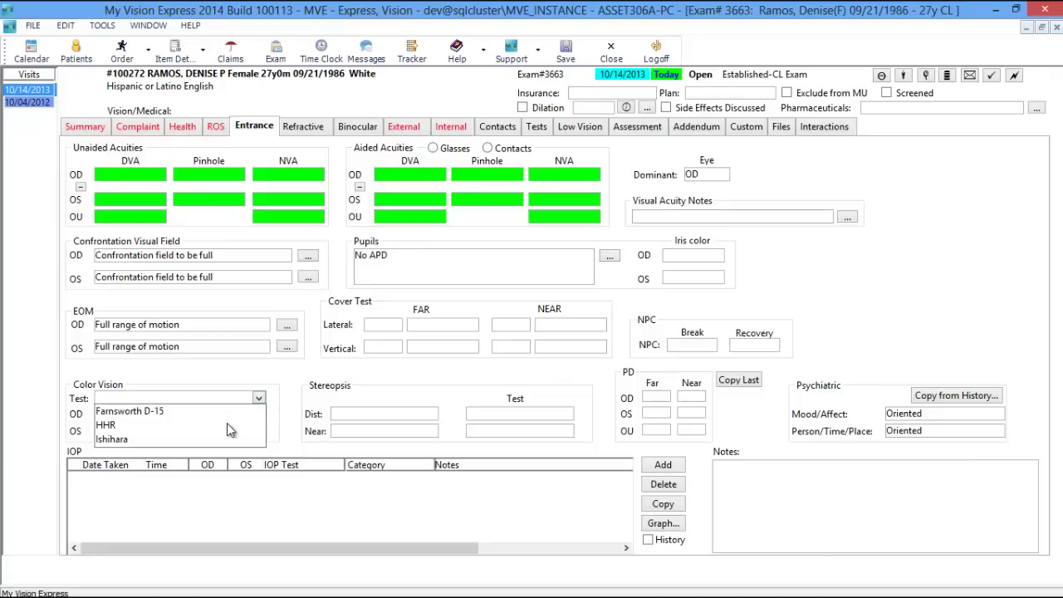
click(220, 440)
click(259, 418)
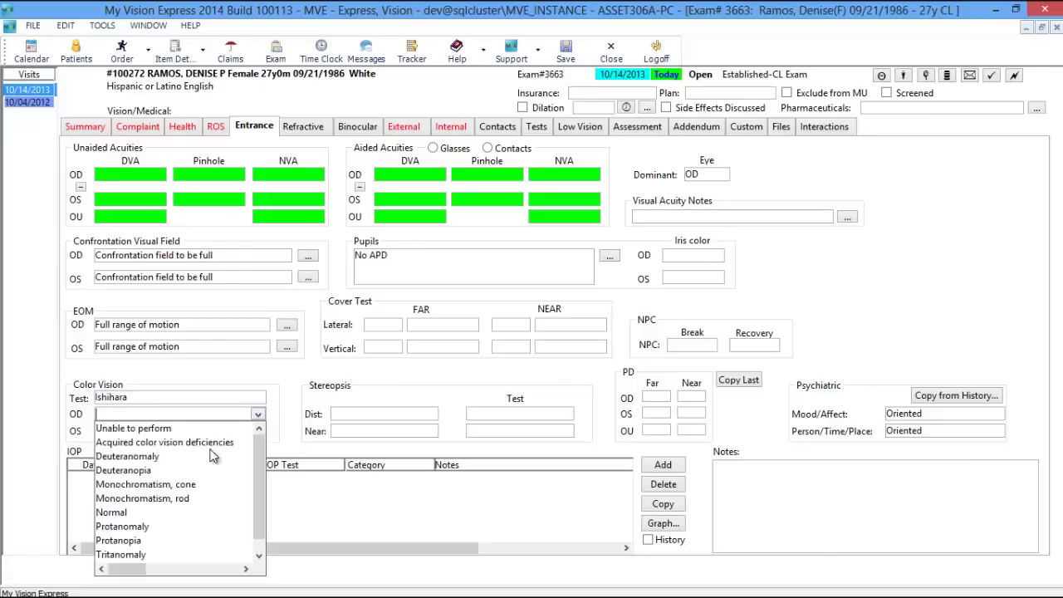
click(150, 515)
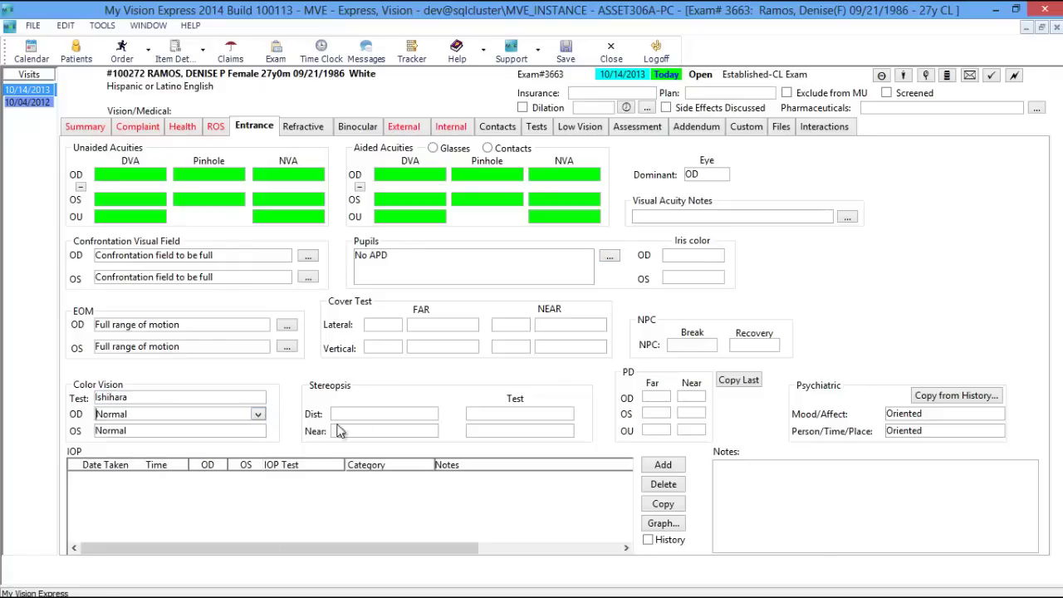
Set the distance stereopsis to 500 using the Vectograph test
click(429, 413)
click(429, 414)
click(390, 457)
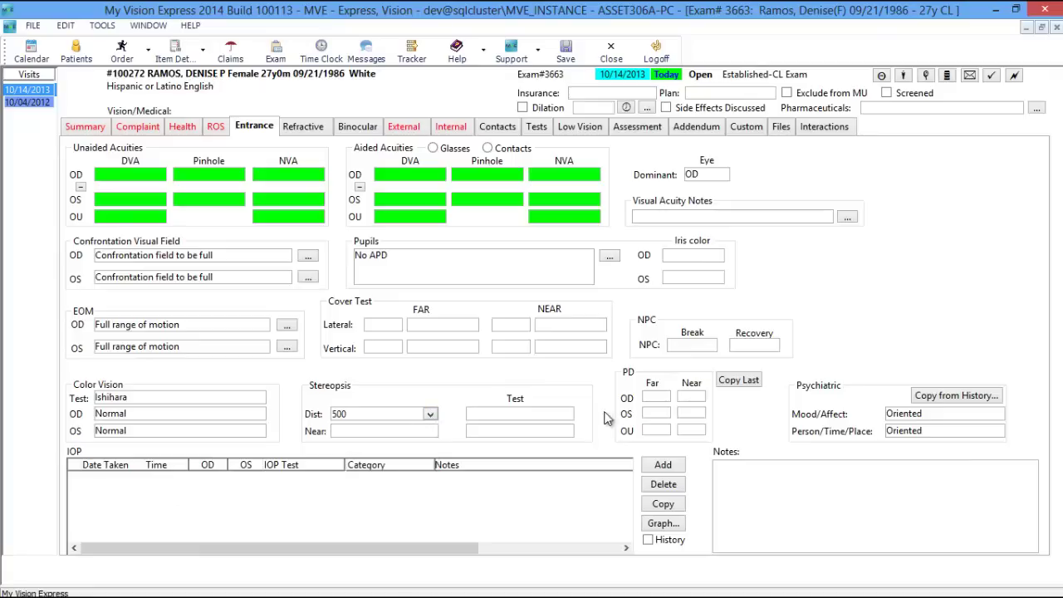
click(566, 414)
click(566, 414)
click(509, 445)
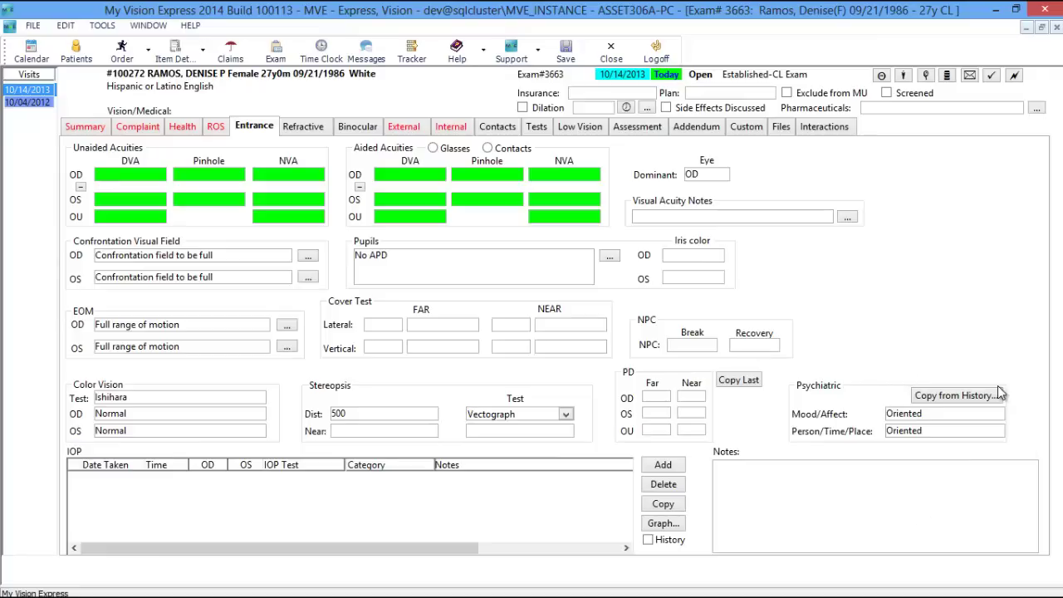
Add an IOP reading to the exam with 15 for OD and 17 for OS
click(661, 467)
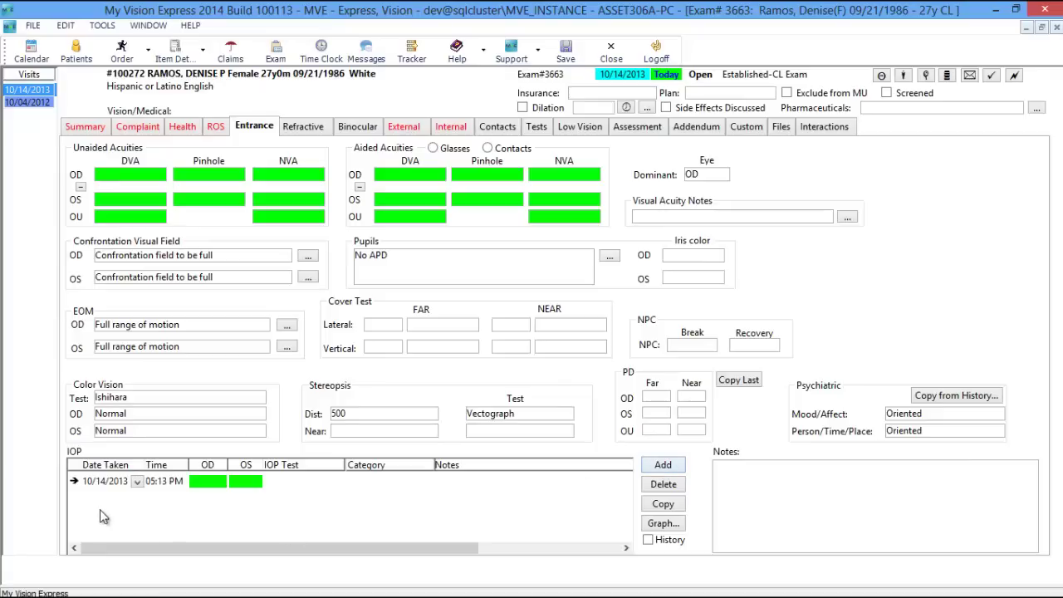
click(220, 481)
scroll(218, 531, down, 2)
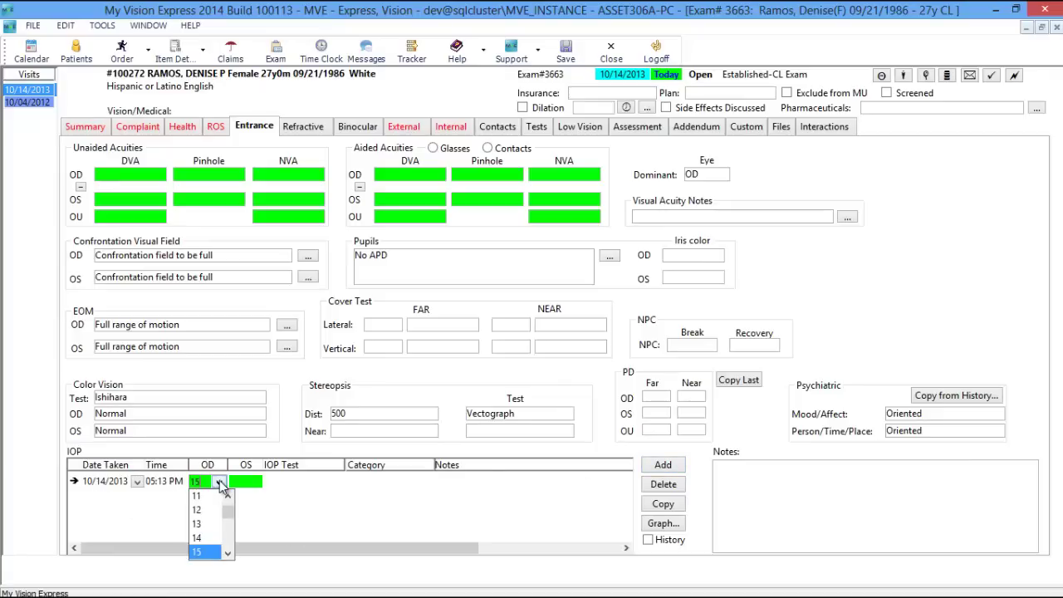
click(207, 538)
click(255, 484)
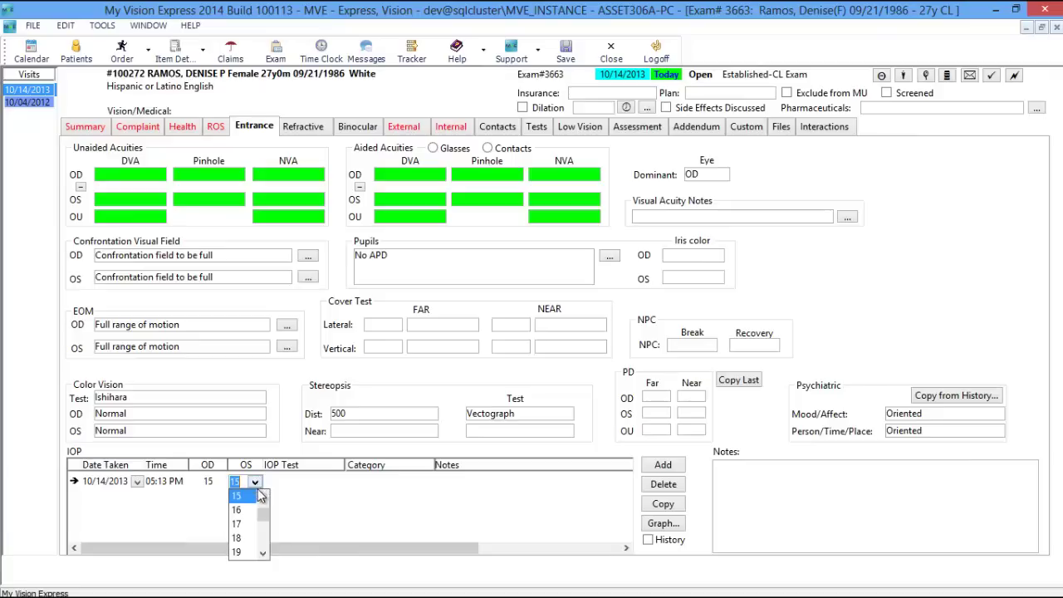
click(254, 530)
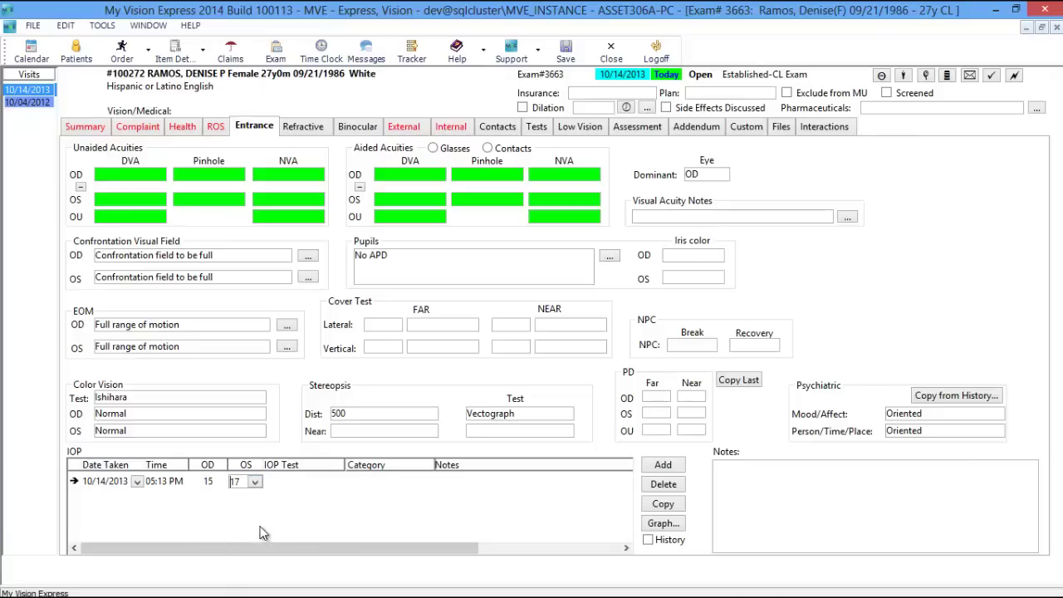
Set the IOP reading's test to Non-Contact and its category to Examination
click(340, 483)
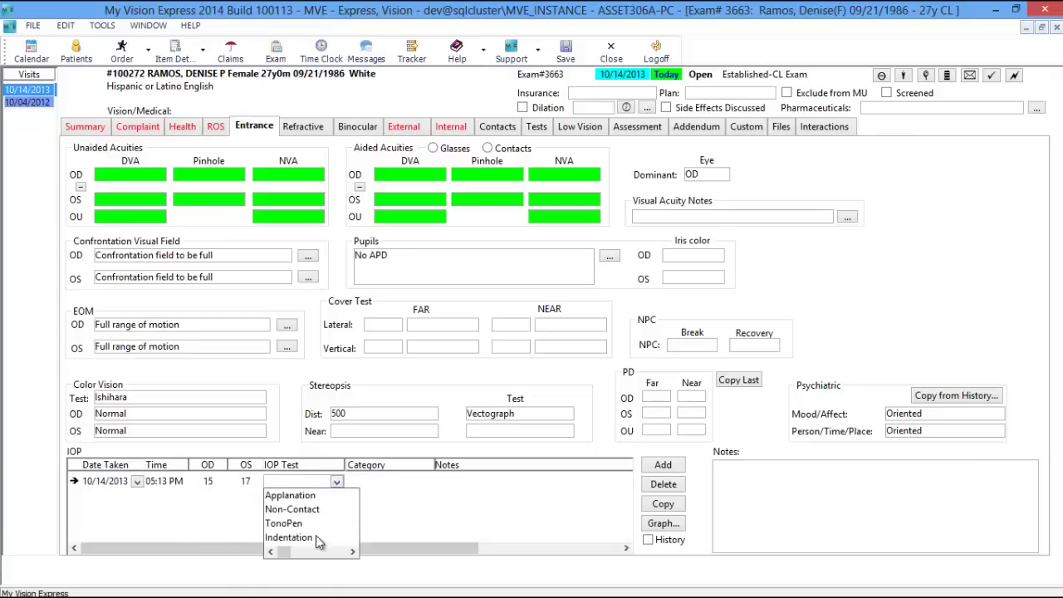
click(316, 511)
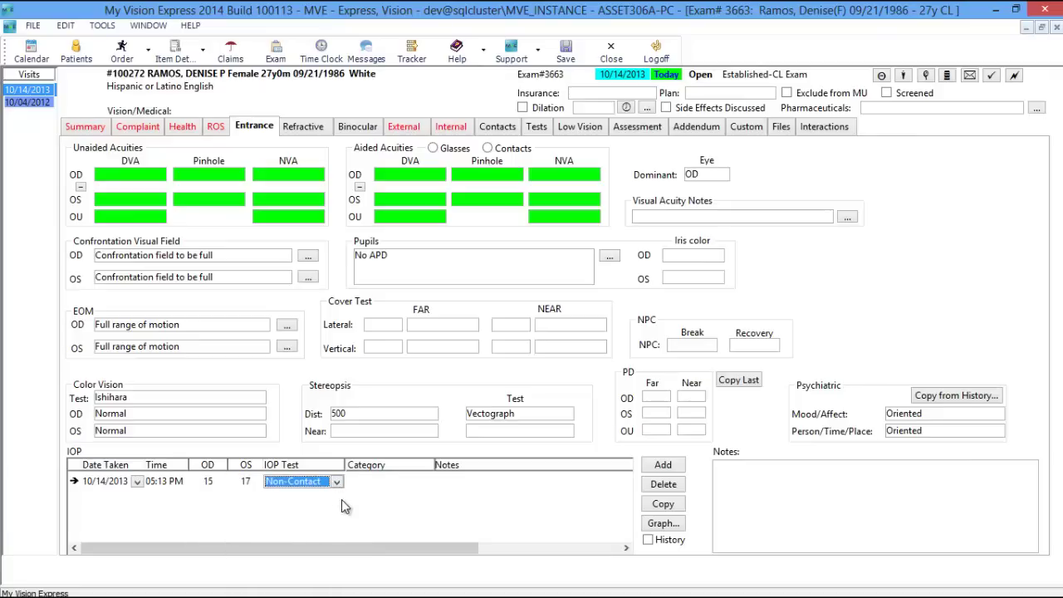
click(429, 483)
click(382, 490)
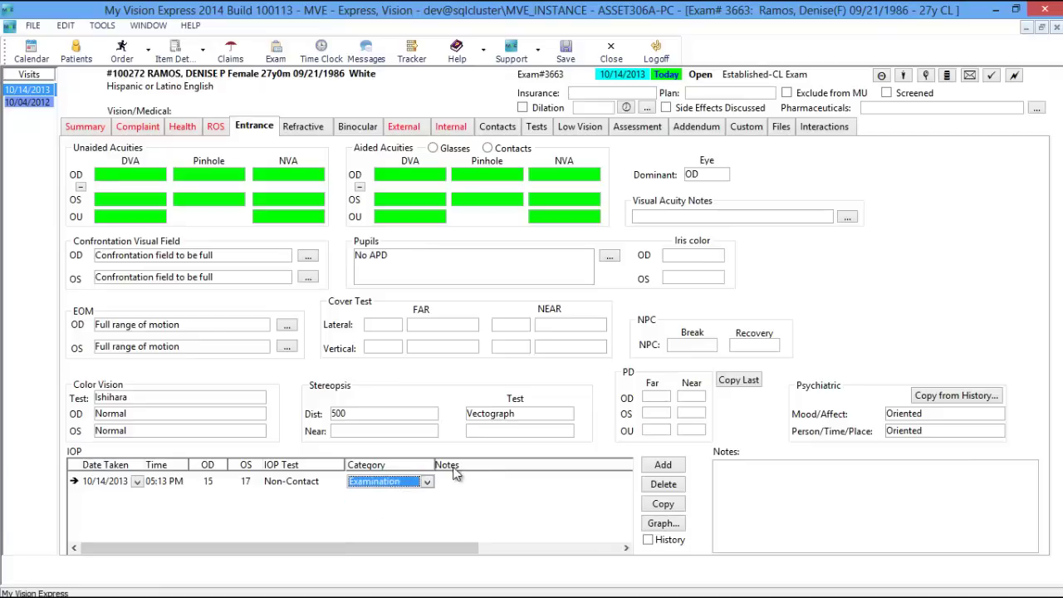
click(469, 483)
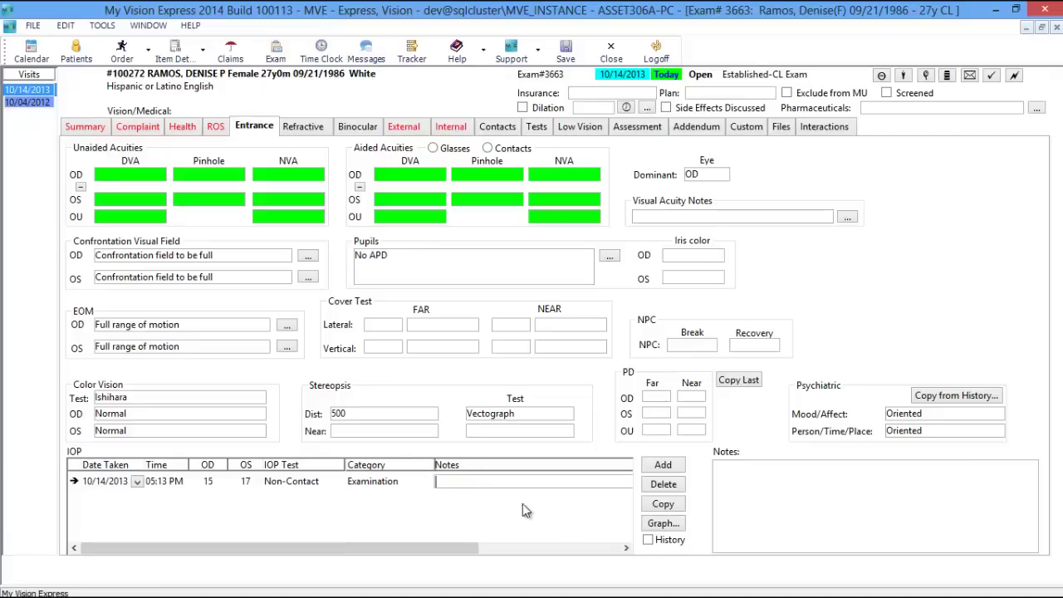
Review the patient's earlier IOP readings and the IOP graph report, and close the report
click(654, 549)
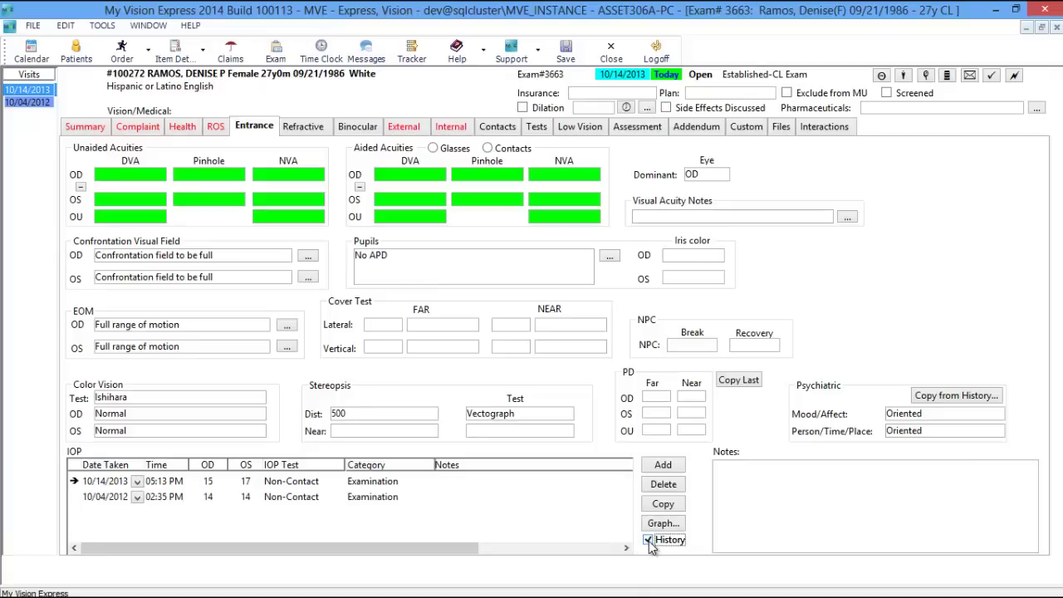
click(651, 541)
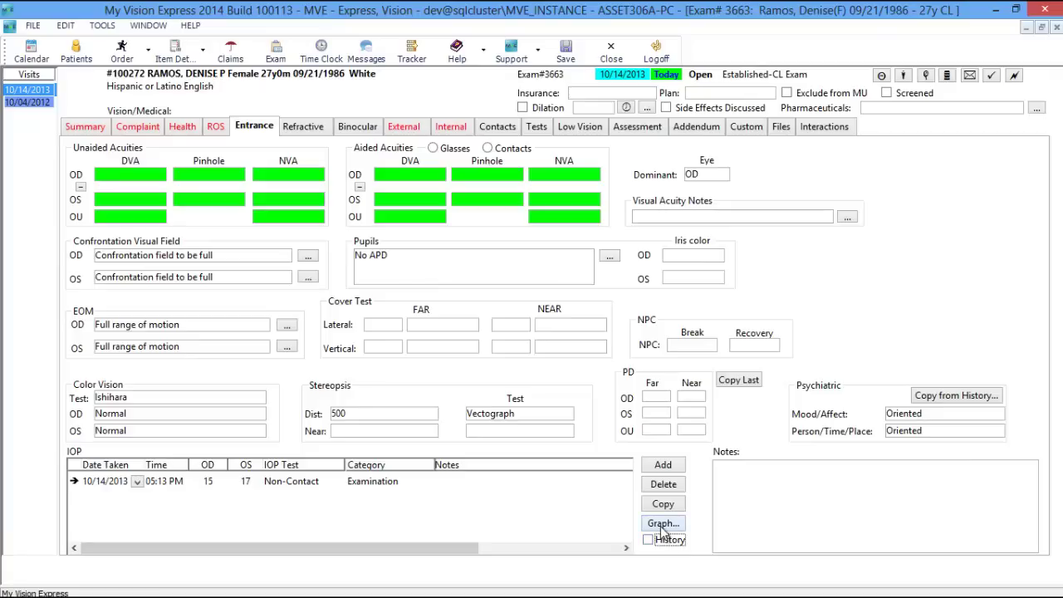
click(660, 524)
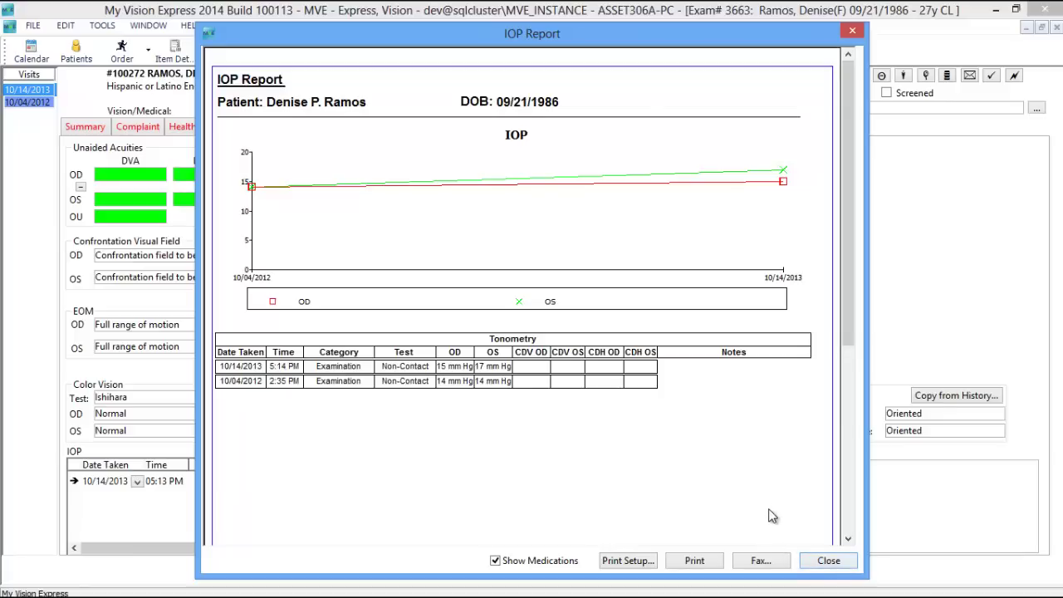
click(829, 561)
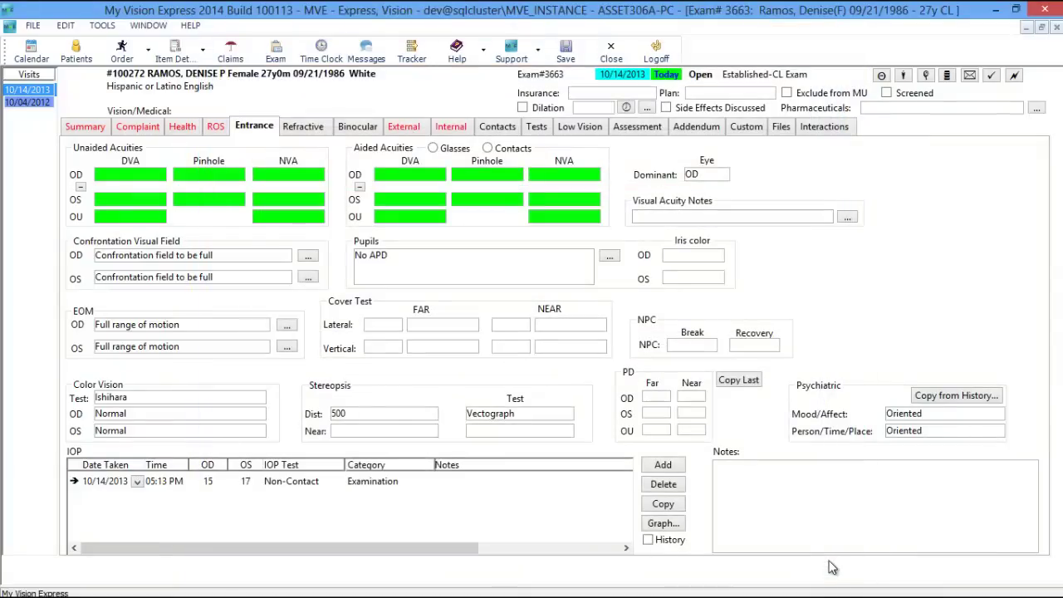
Filter the exam's refractive prescription list to show only current records
click(786, 514)
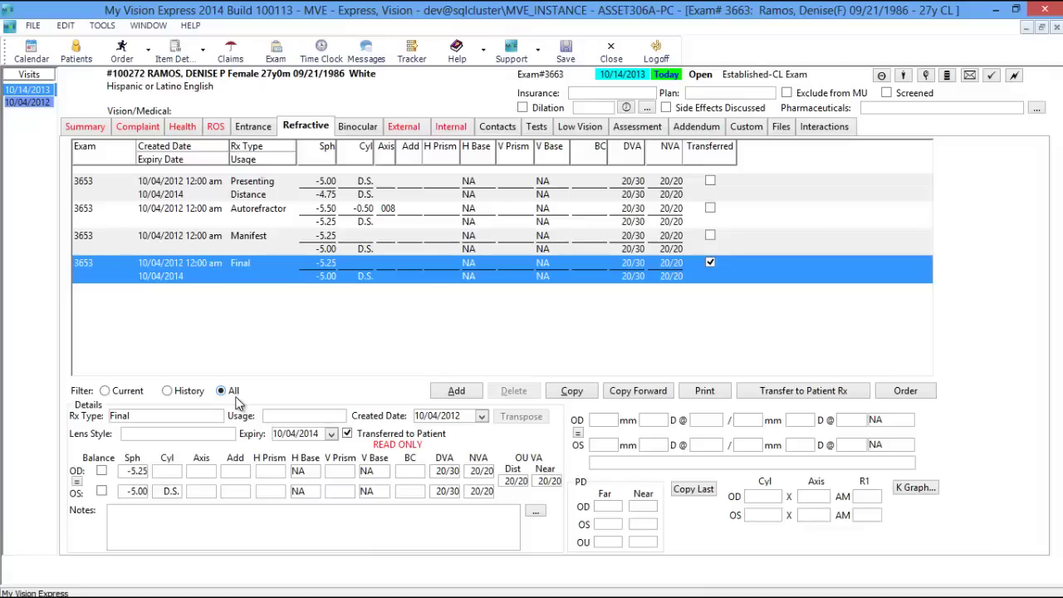
click(126, 394)
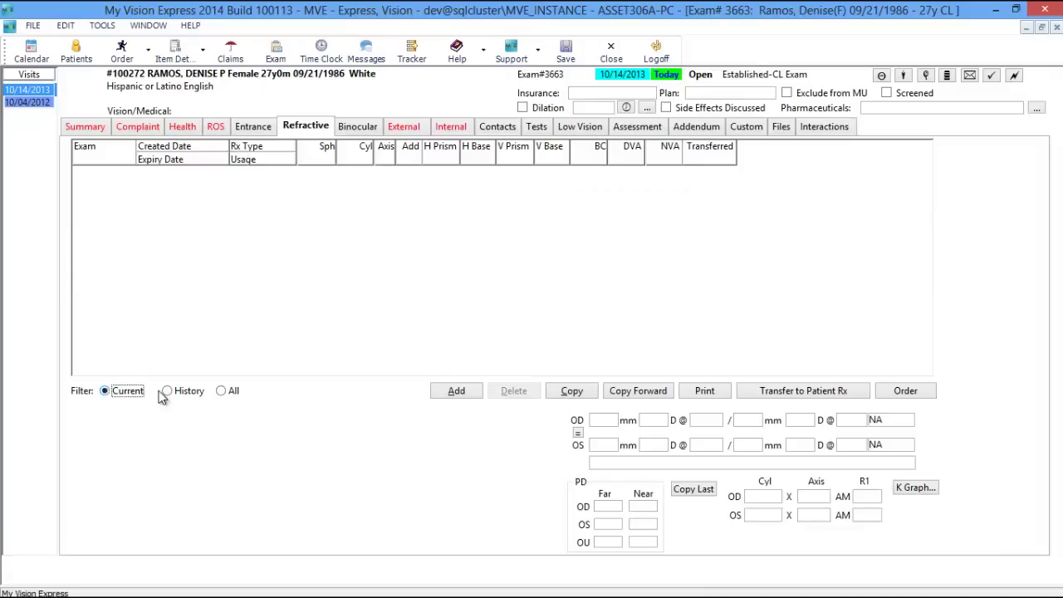
Add a refractive prescription record to the exam with the Rx type Presenting
click(466, 397)
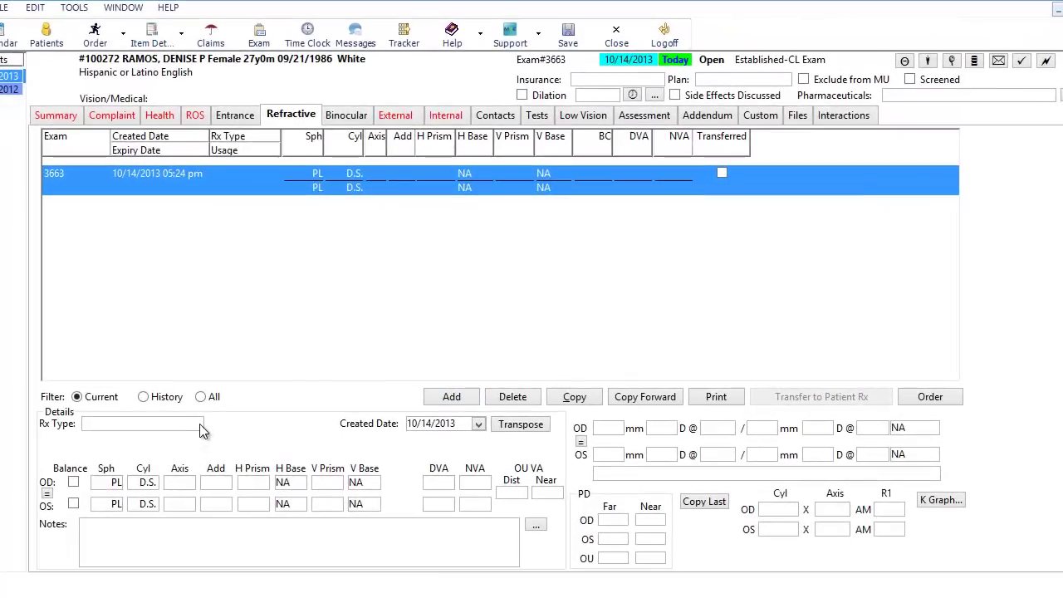
click(199, 424)
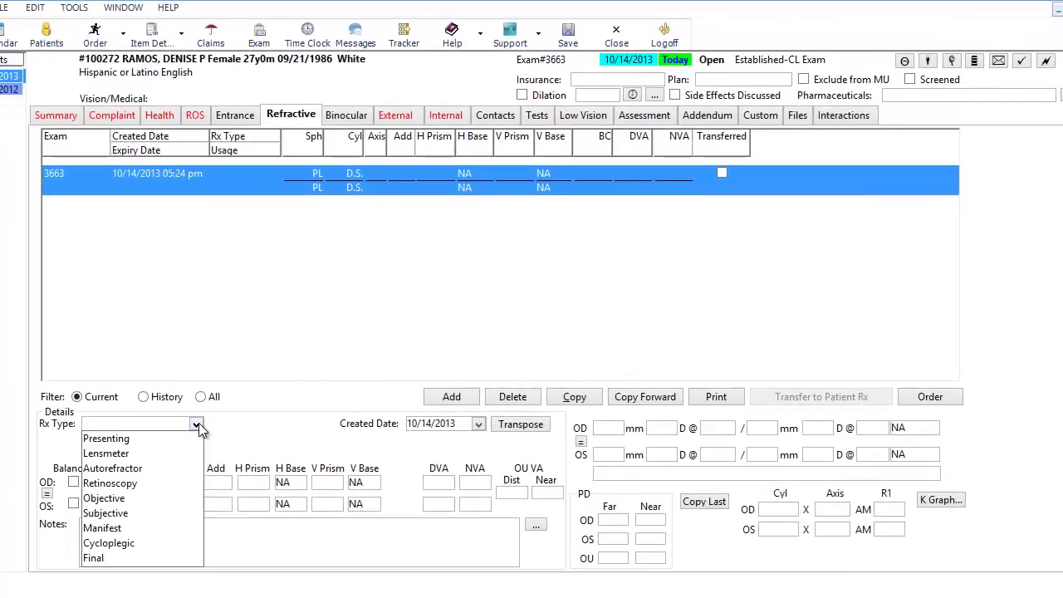
click(152, 440)
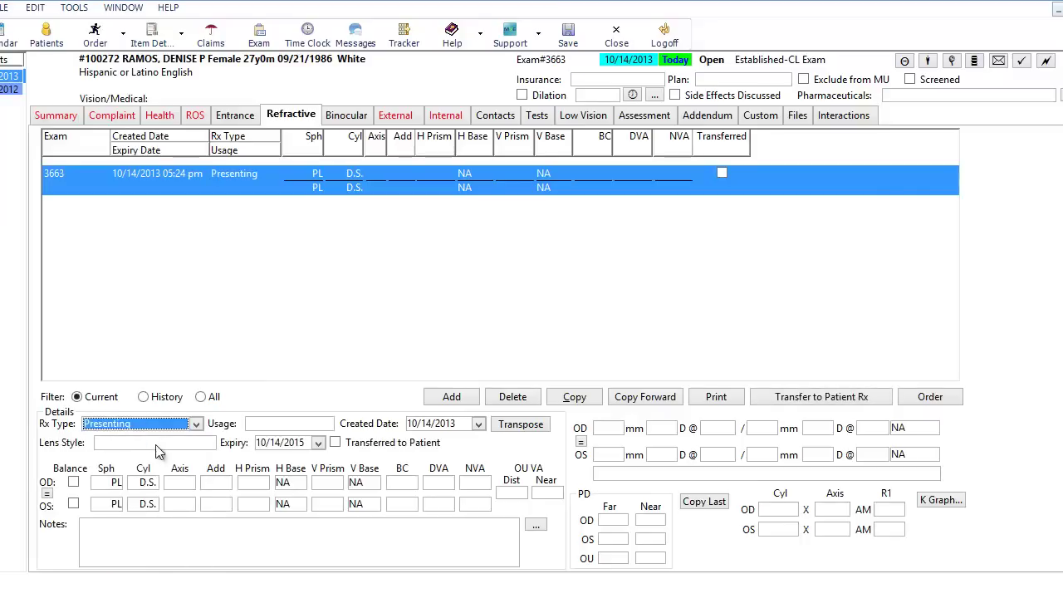
click(326, 424)
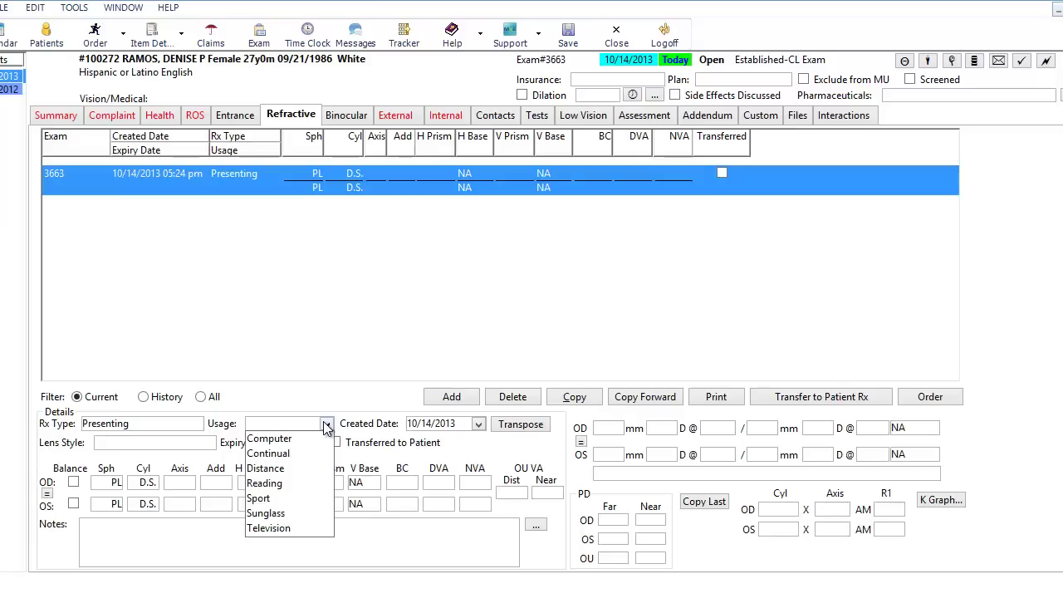
click(210, 445)
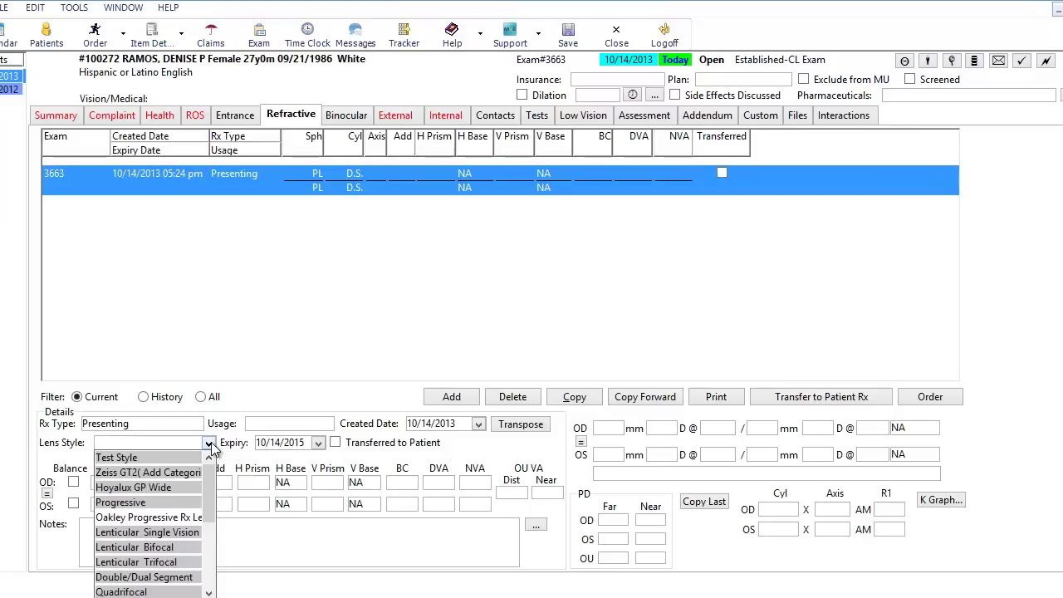
click(210, 446)
click(329, 425)
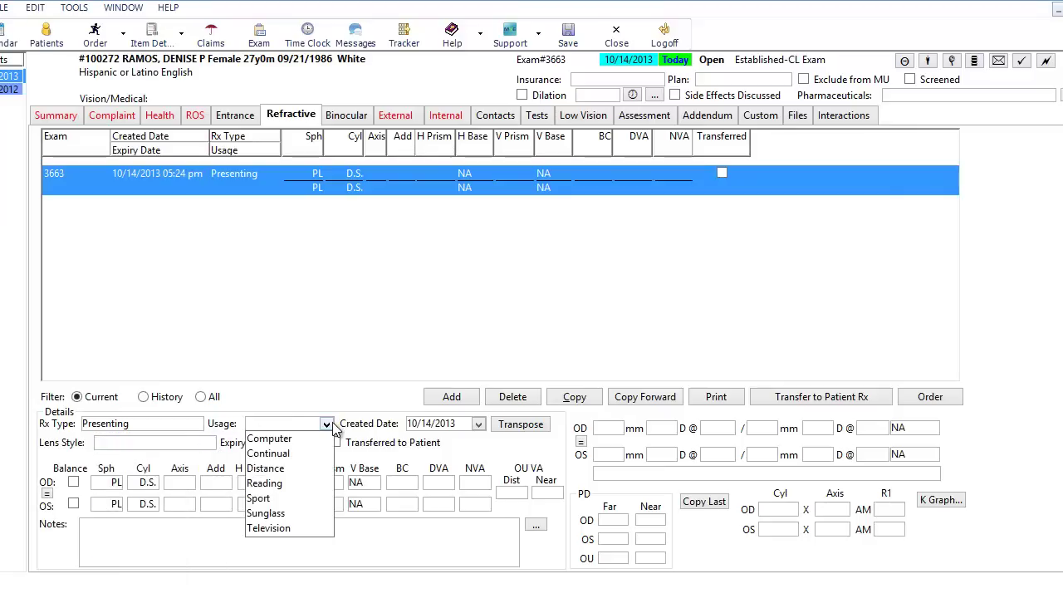
click(209, 444)
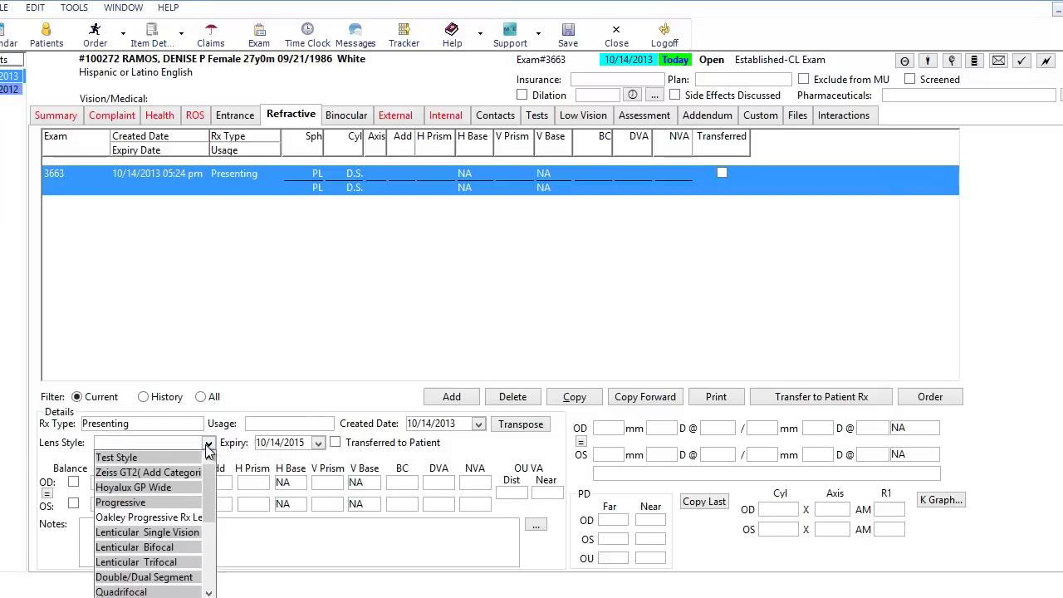
click(209, 444)
Set the Presenting prescription's sphere to -1.00 for both OD and OS
click(108, 482)
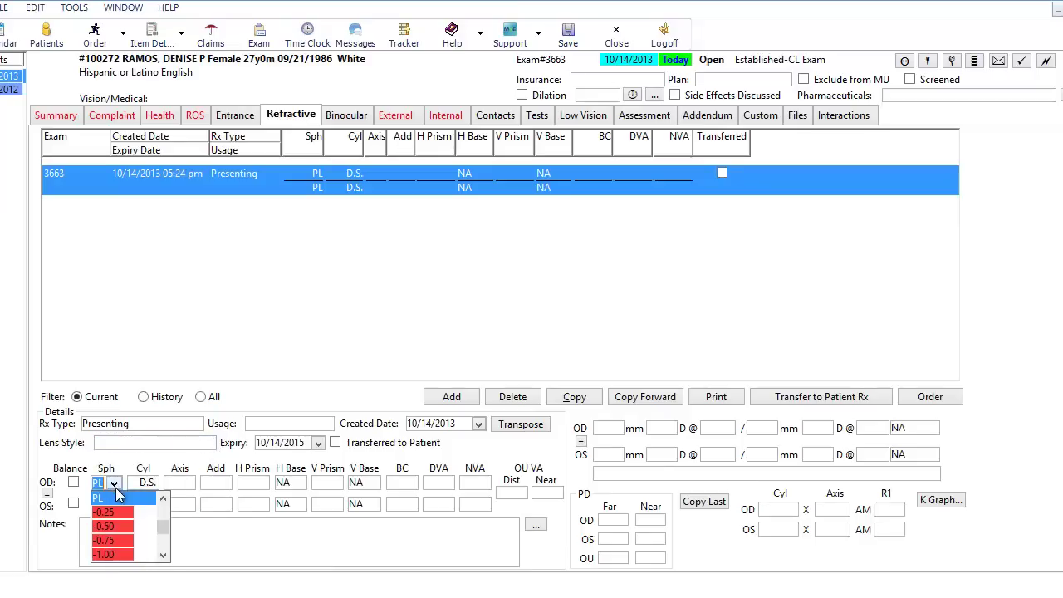
click(113, 513)
click(114, 506)
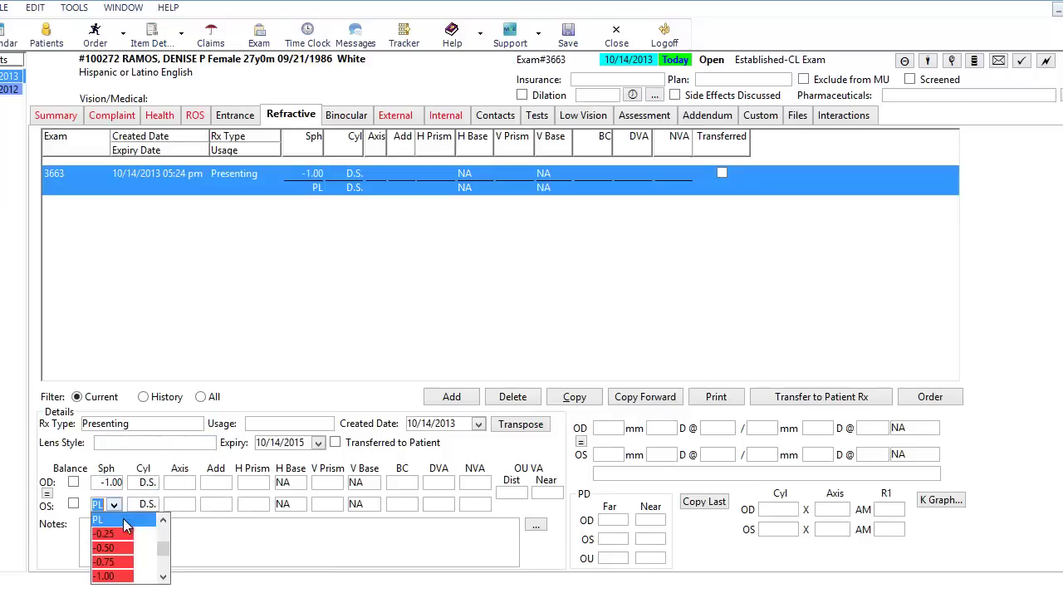
click(125, 577)
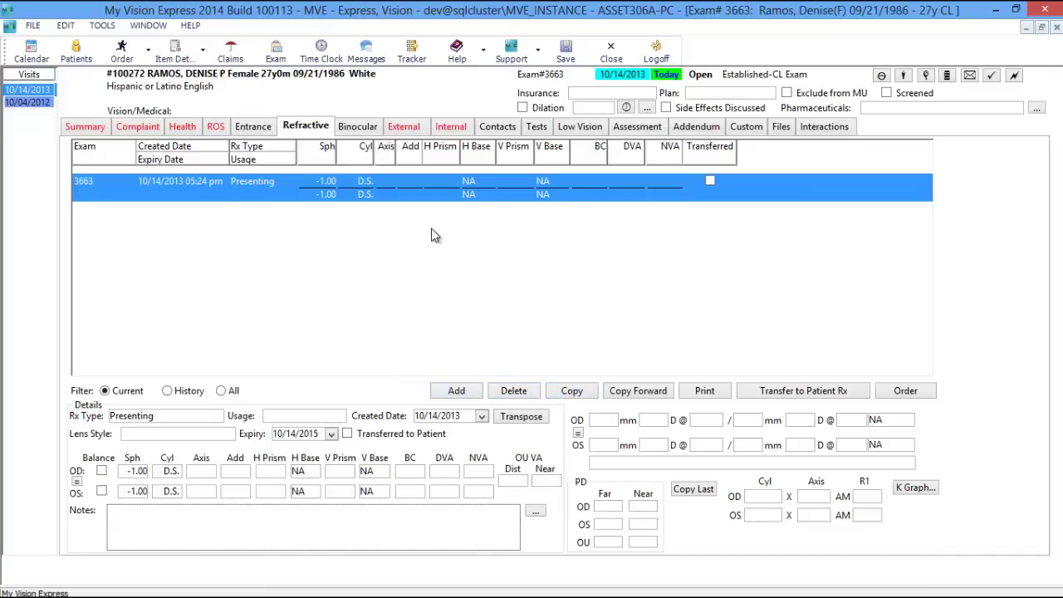
Add a second refractive prescription of type Objective with sphere -0.50 for both OD and OS
click(475, 391)
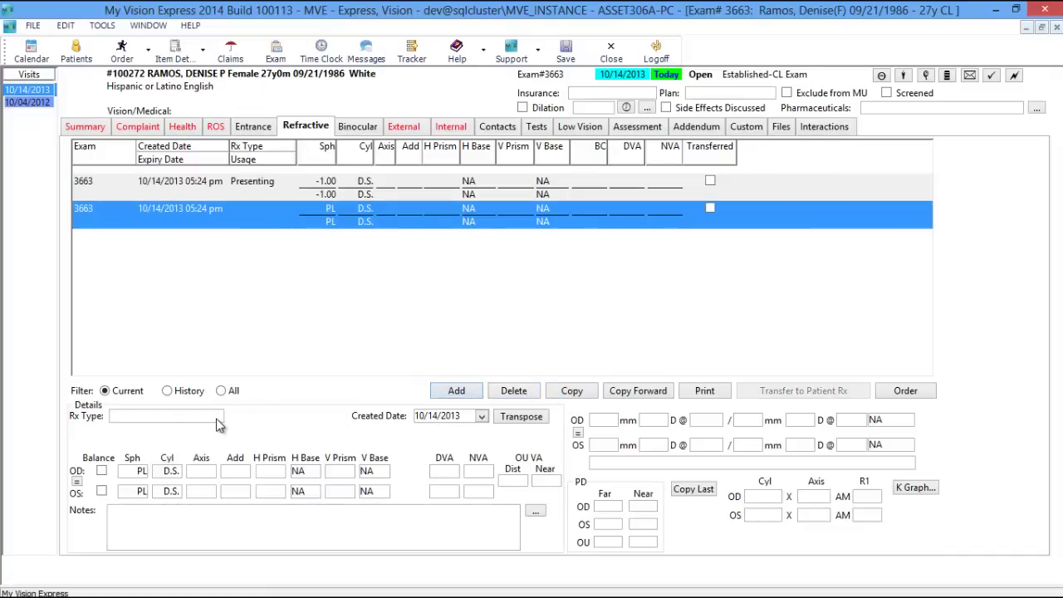
click(216, 416)
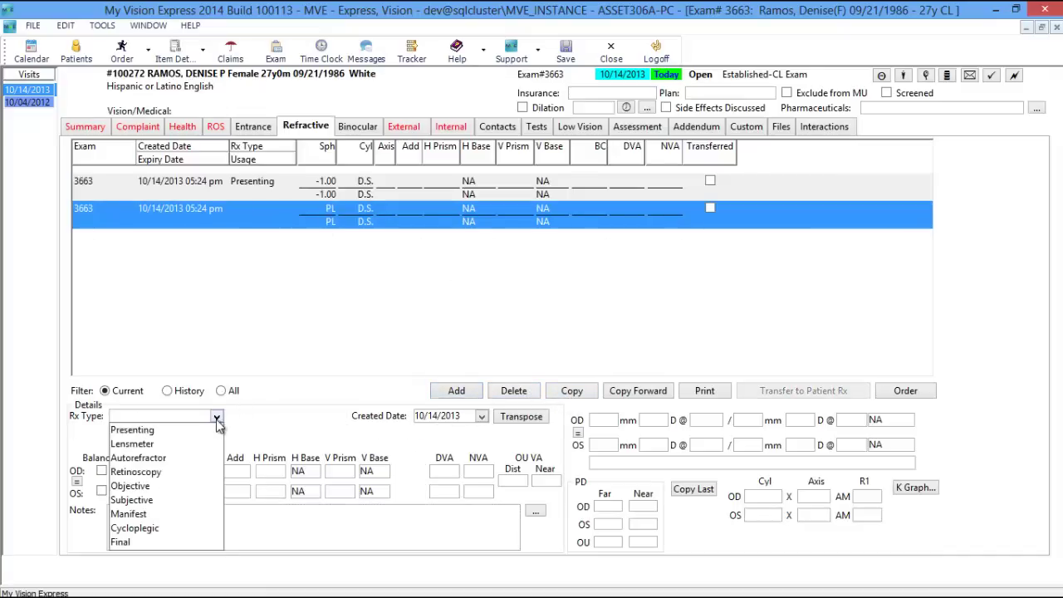
click(130, 486)
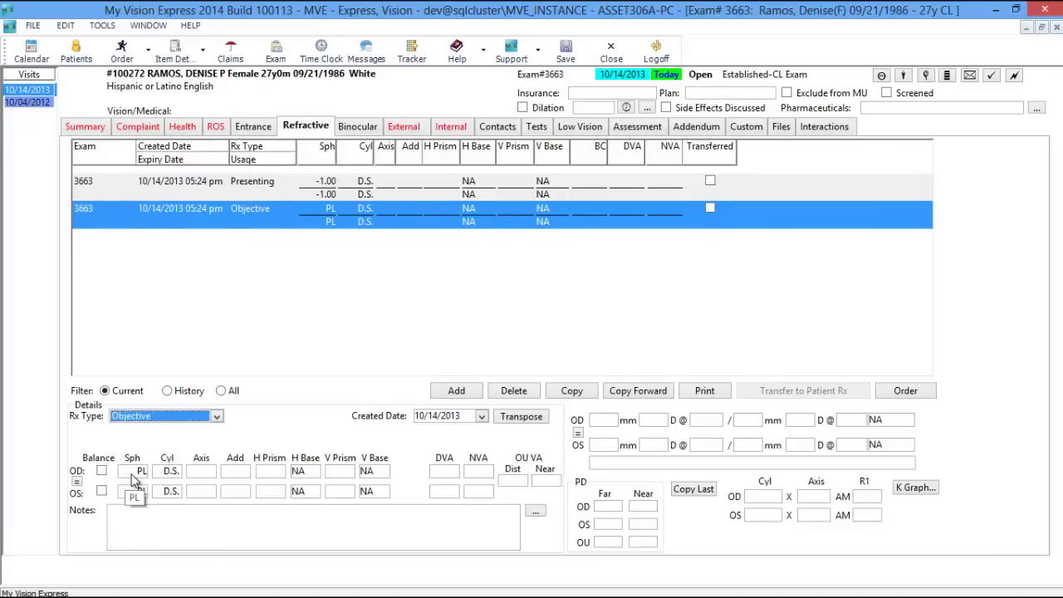
click(140, 472)
click(133, 512)
click(140, 491)
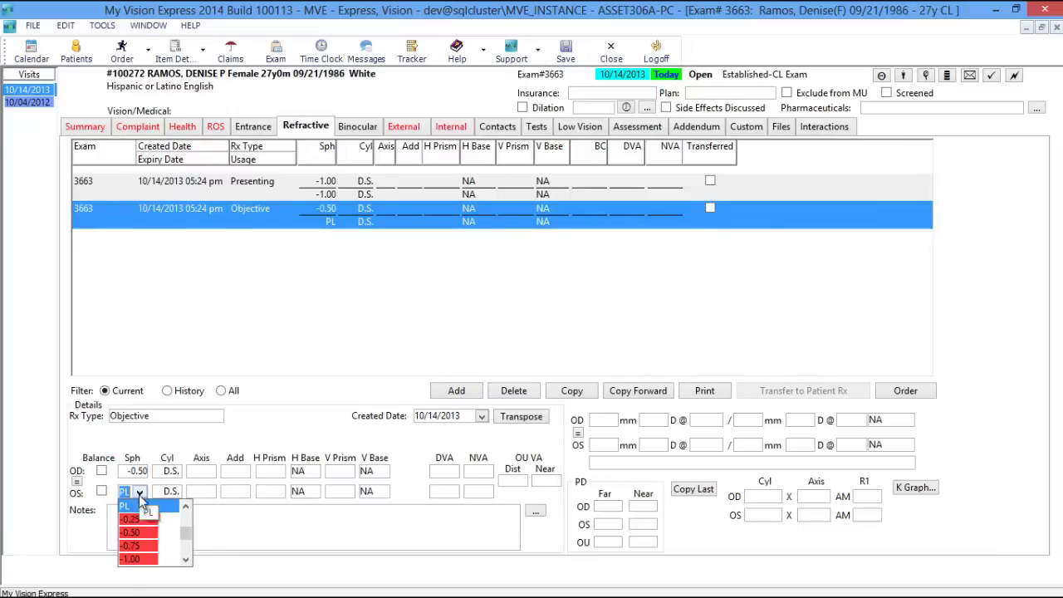
click(148, 531)
Copy the Objective prescription as a Manifest record and set its OD cylinder to -0.25 and OD axis to 003
click(572, 392)
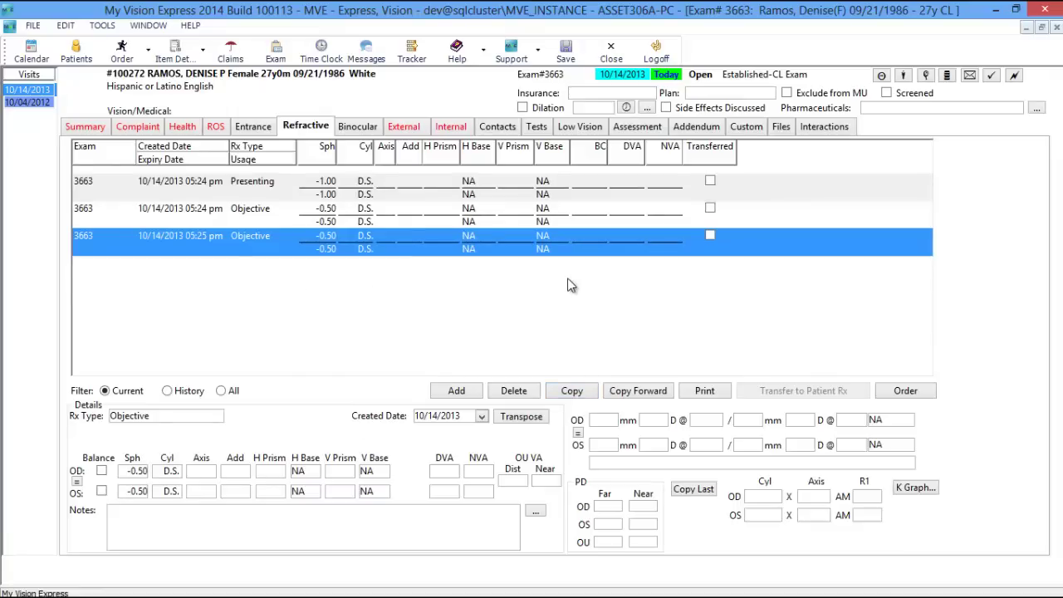
click(217, 419)
click(132, 515)
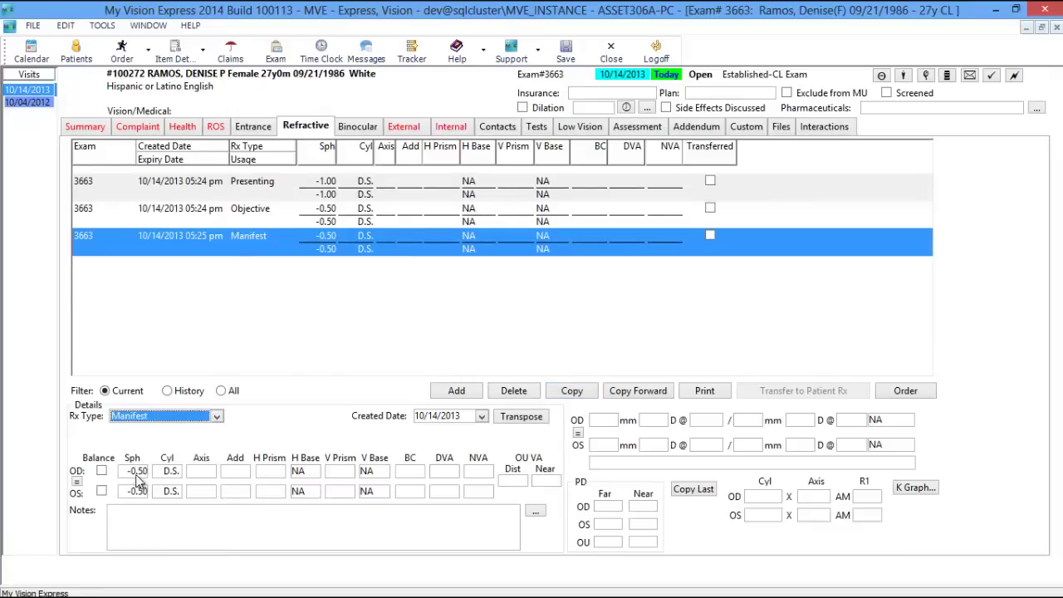
click(167, 471)
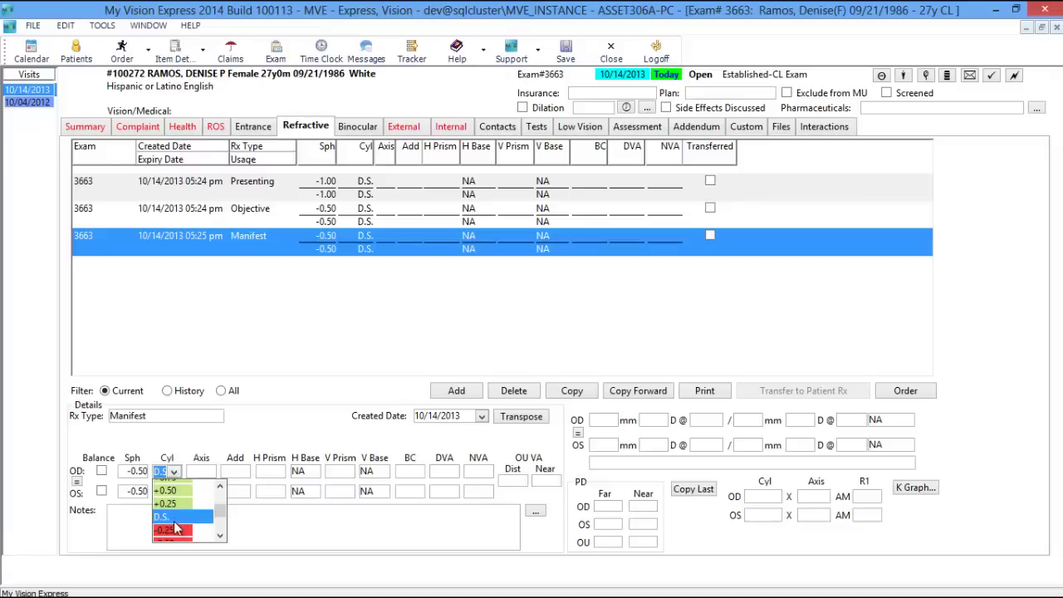
click(170, 532)
click(207, 472)
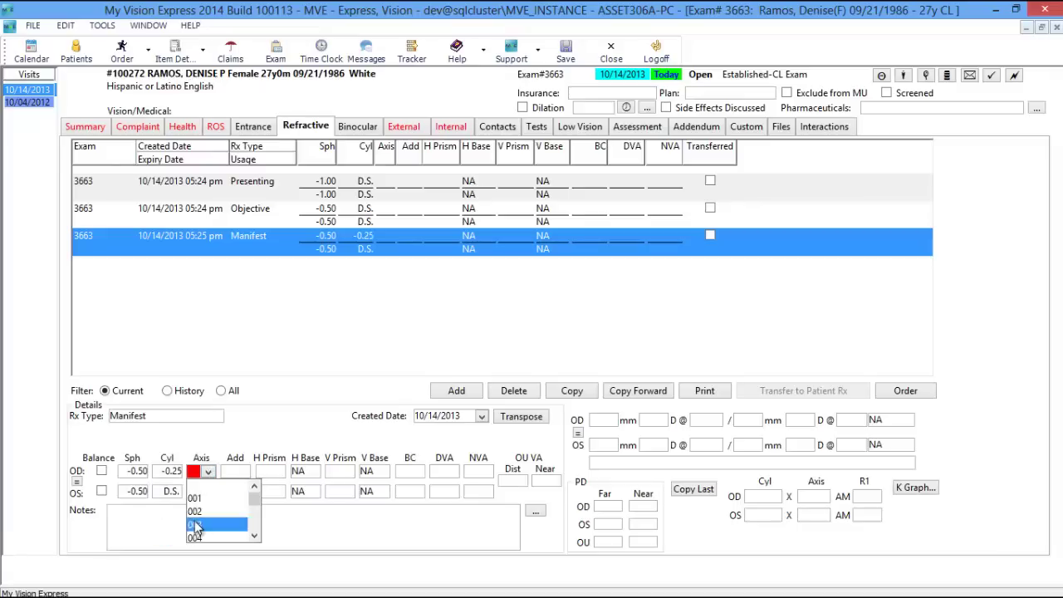
click(202, 524)
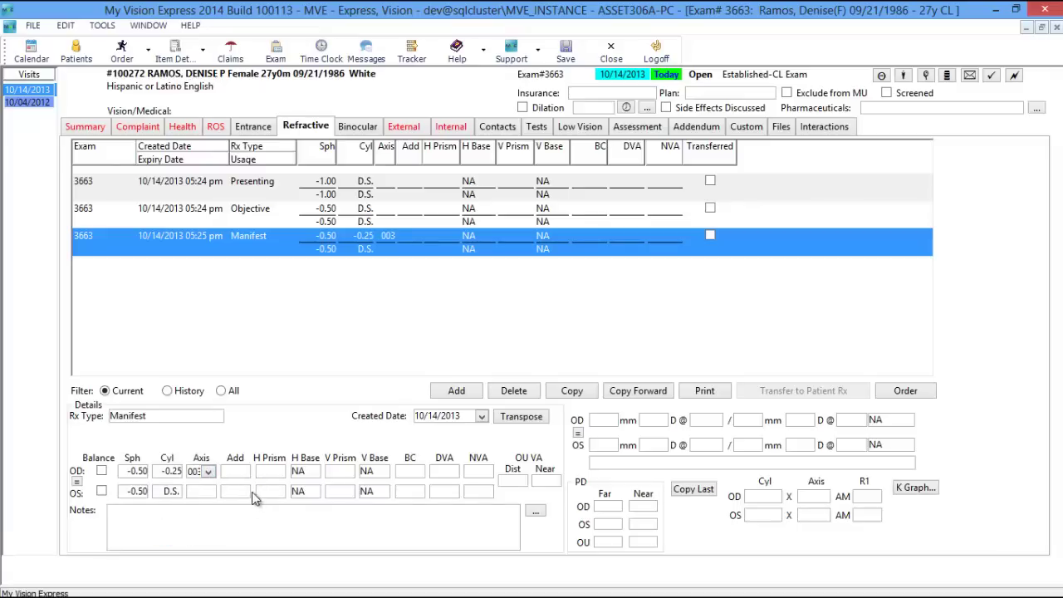
Copy the Manifest prescription forward as the Final record and set its Add to +0.75 for both eyes
click(636, 391)
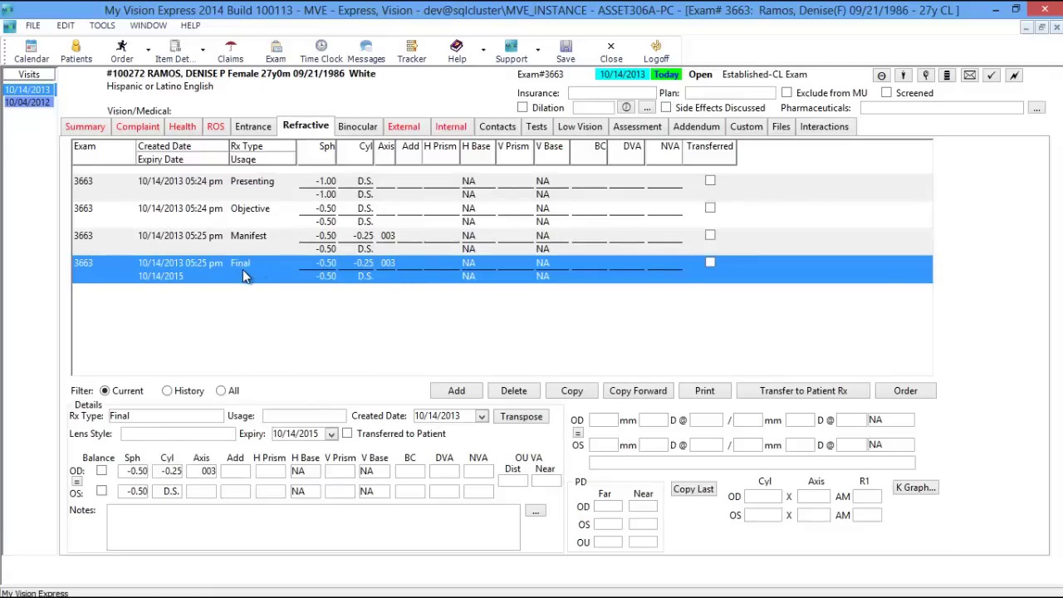
click(246, 475)
click(243, 515)
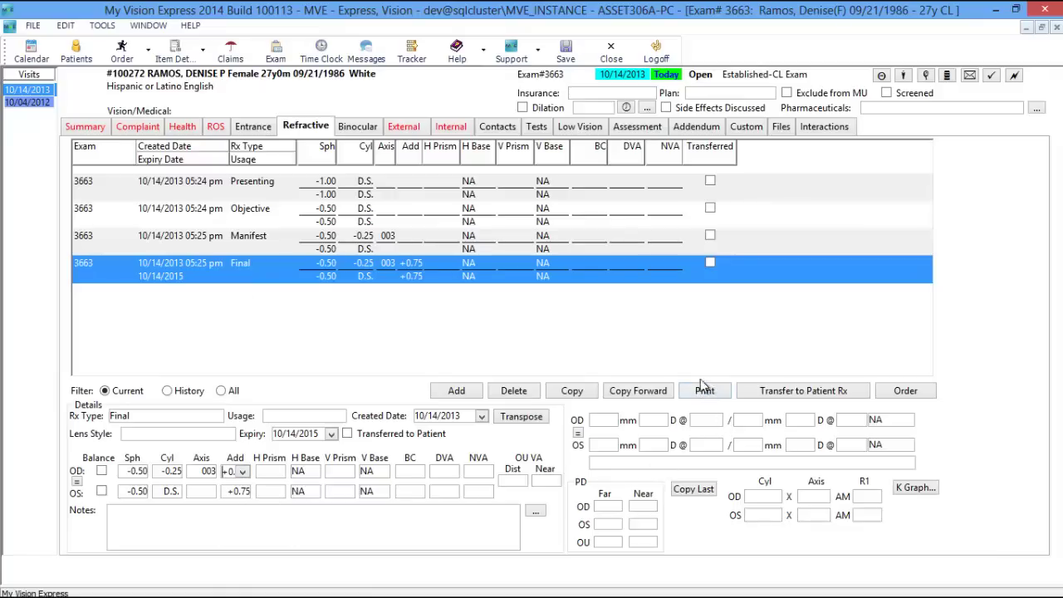
Transfer the Final prescription to the patient's Rx, agreeing to discontinue the previous vision Rx of the same type
click(306, 521)
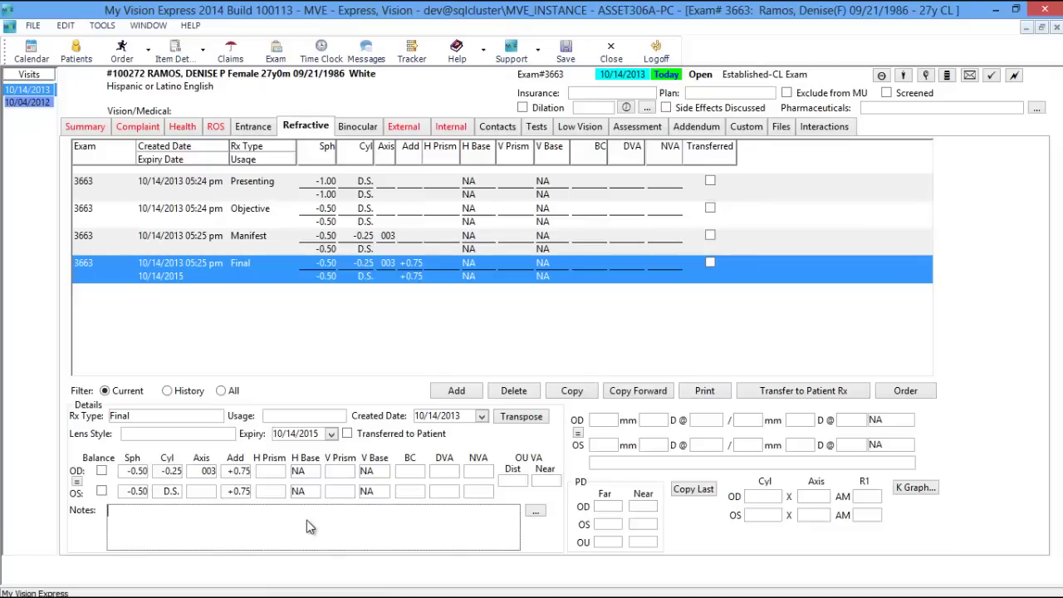
click(796, 392)
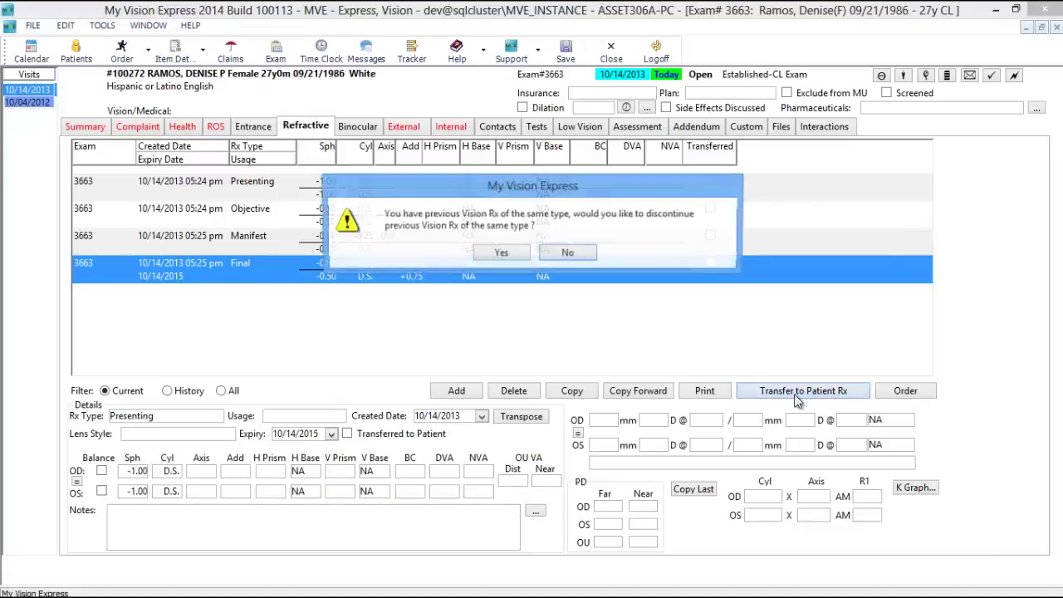
click(490, 254)
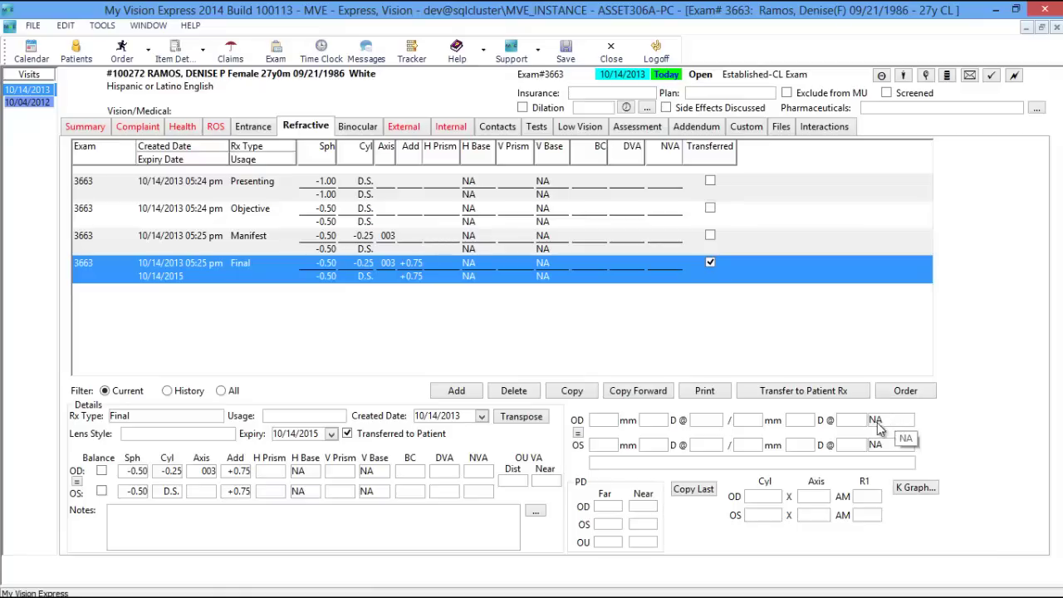
Set the first keratometry readings to 36.37 D for OD and 36.62 D for OS
click(664, 422)
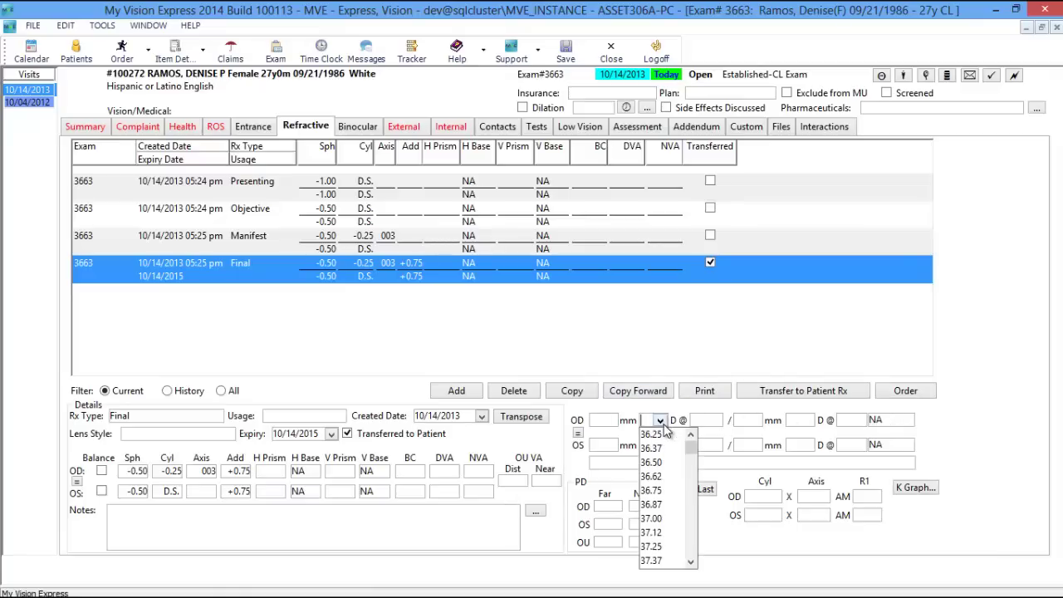
click(660, 453)
click(662, 446)
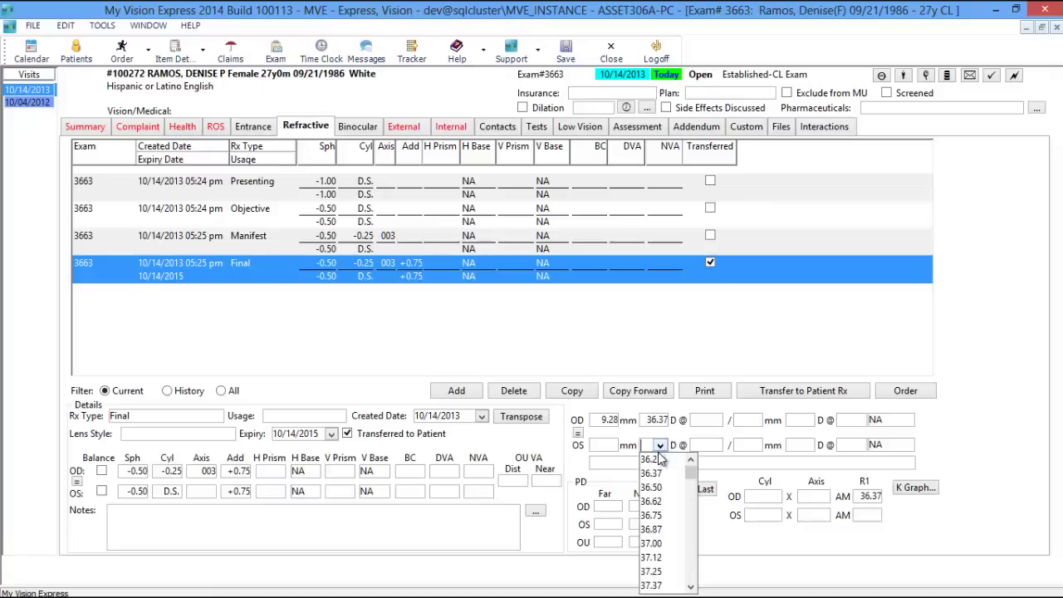
click(665, 502)
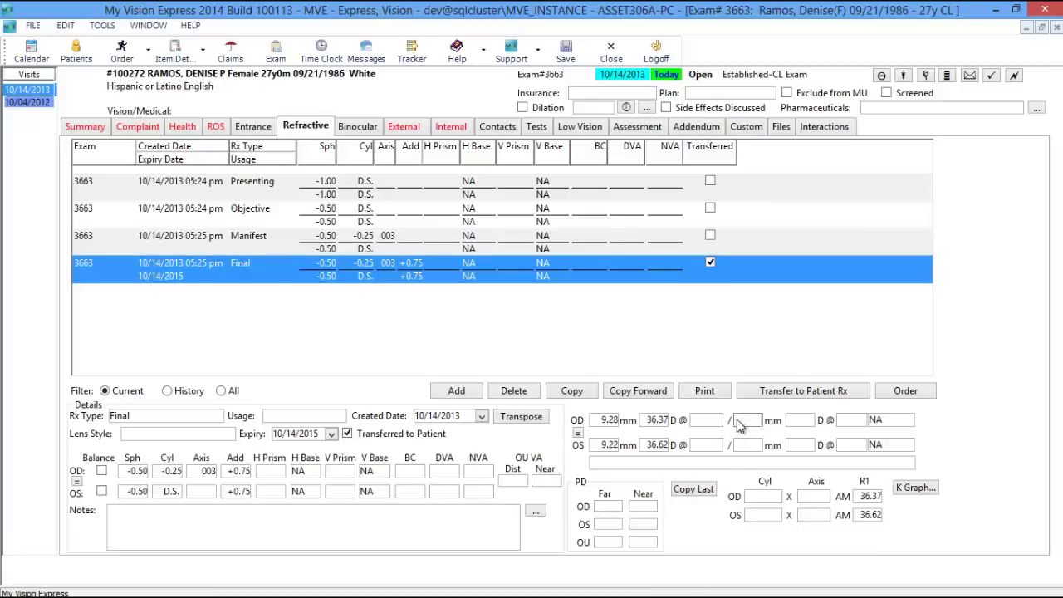
Set the first keratometry axes to 004 for OD and 003 for OS, and the second OD reading to 36.62 D
click(713, 420)
click(718, 457)
click(716, 445)
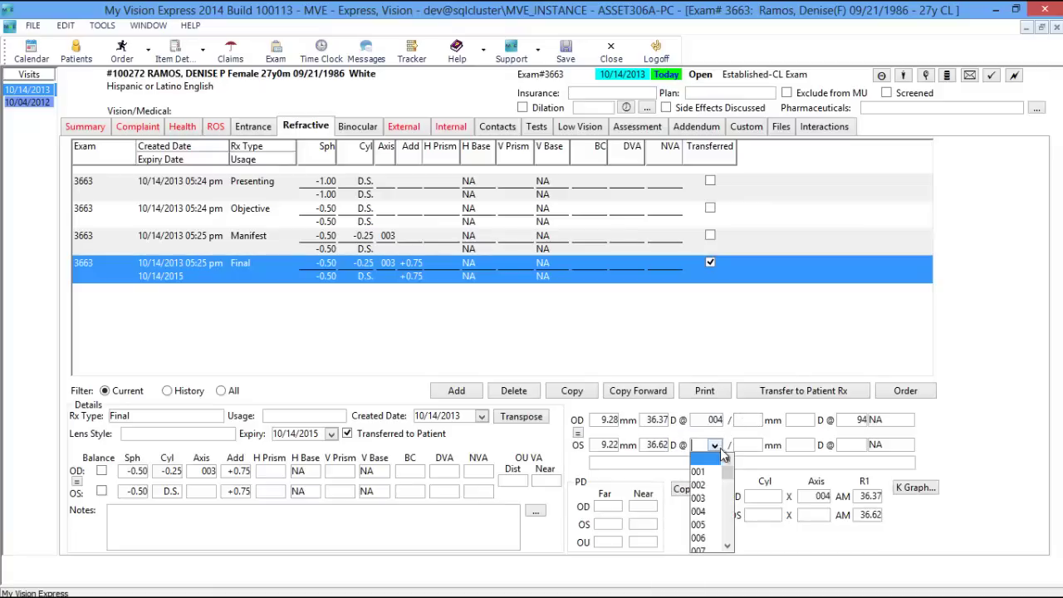
click(711, 501)
click(806, 421)
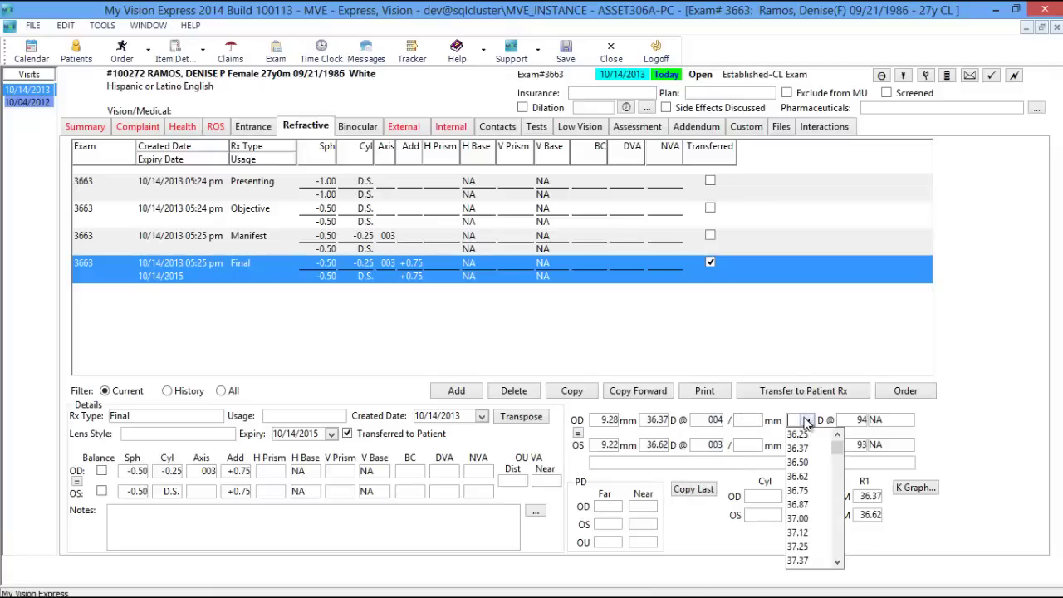
click(799, 477)
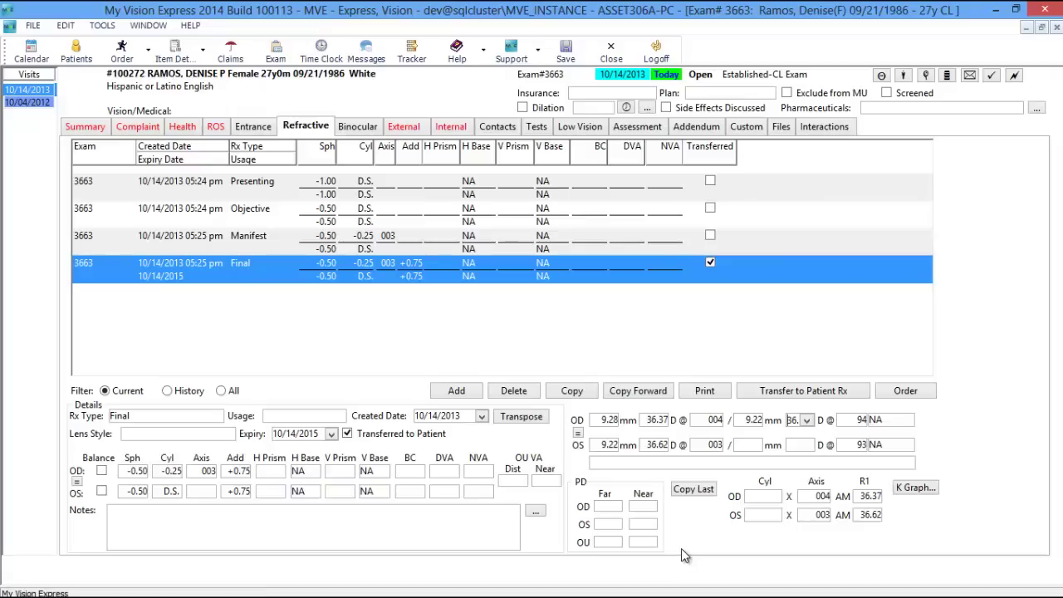
Review the PD fields in the Entrance and Refractive sections, and the exam's Binocular, External and Internal sections
click(249, 127)
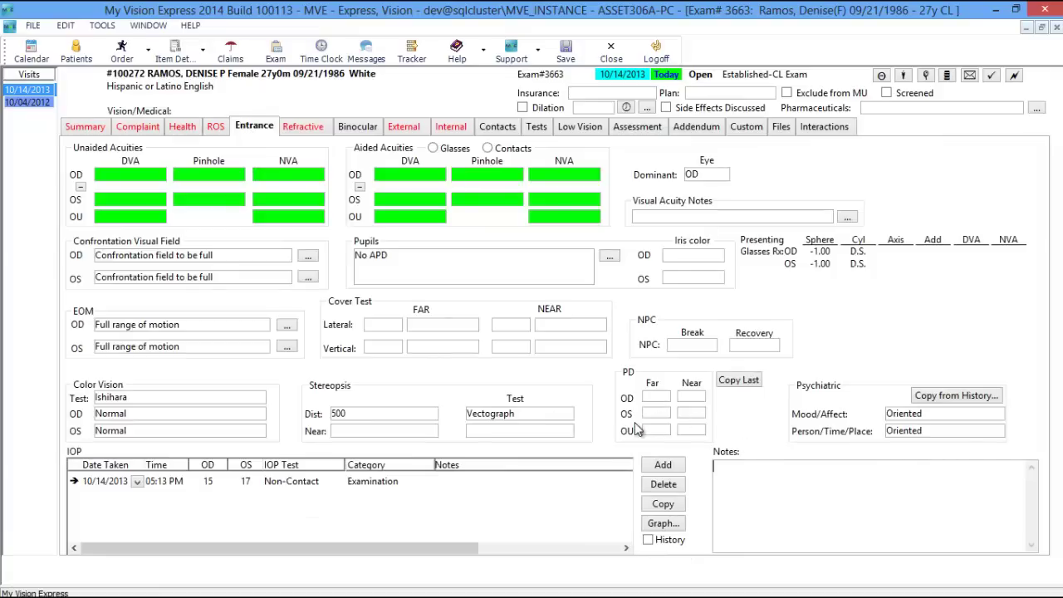
click(315, 133)
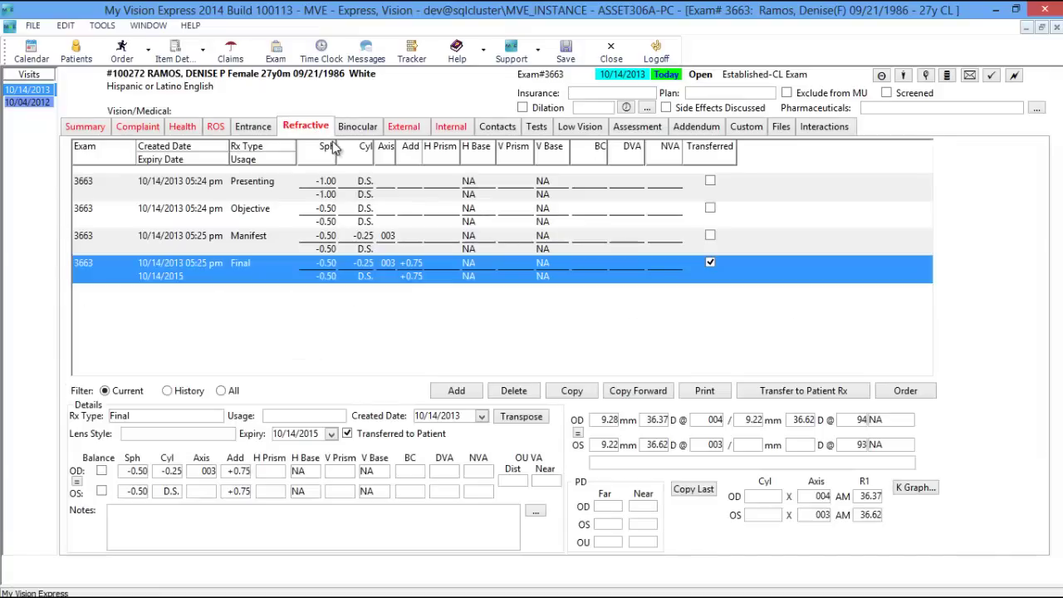
click(362, 128)
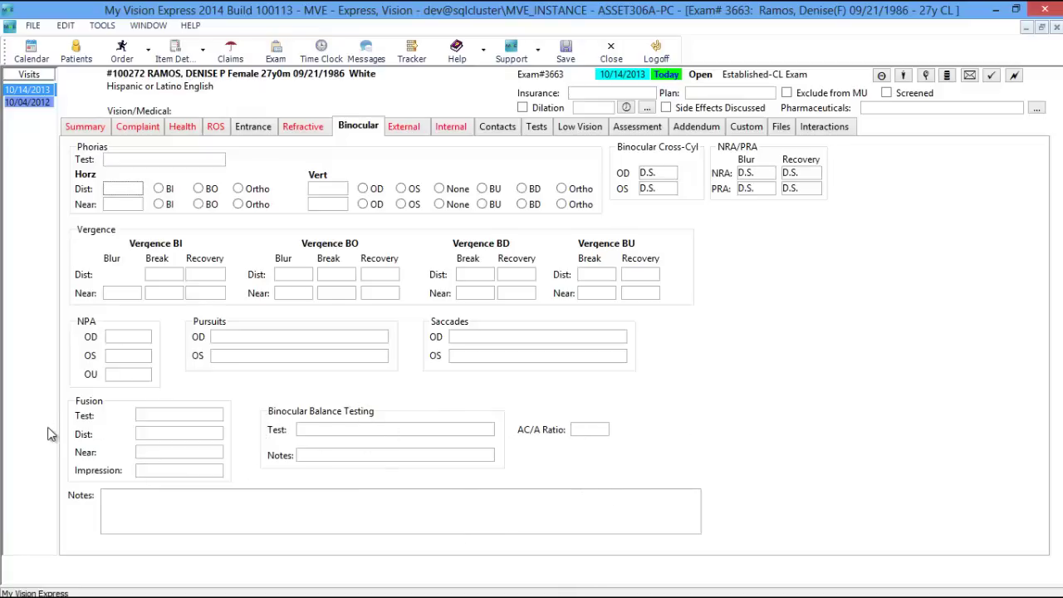
click(137, 510)
click(407, 127)
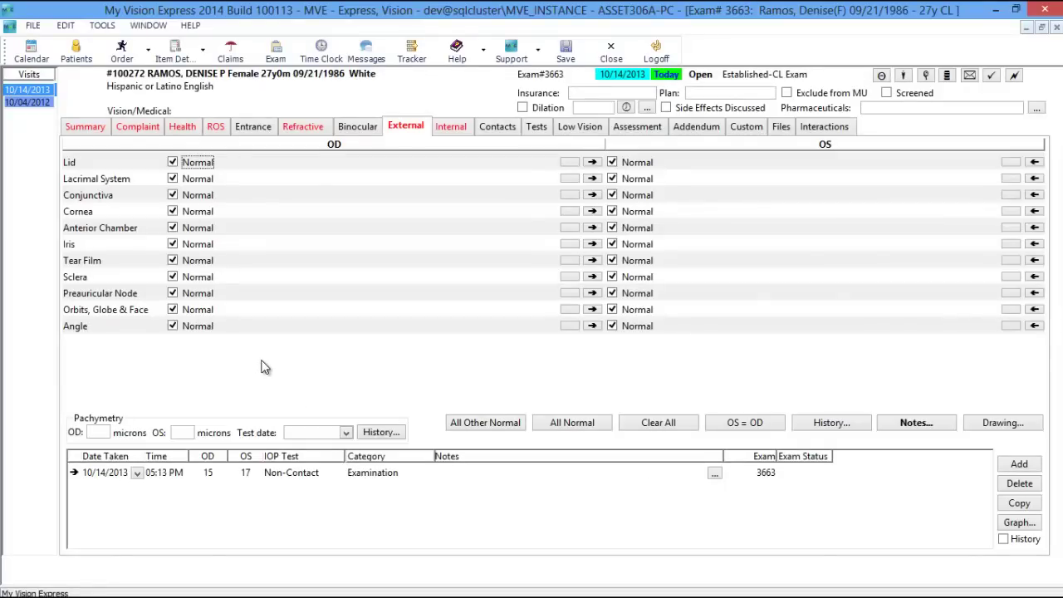
click(444, 126)
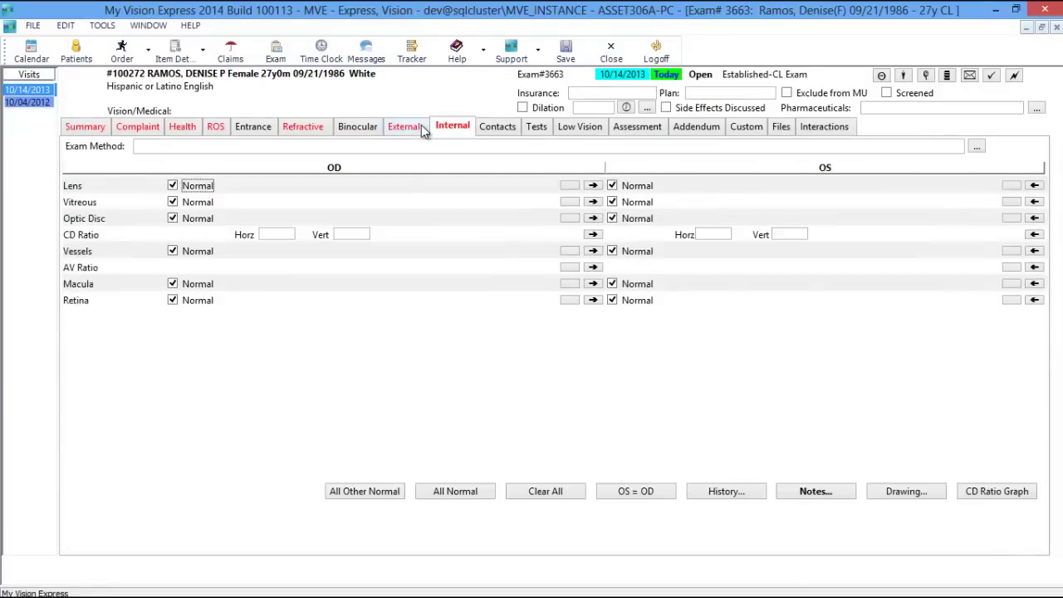
Record Nevus and Lesion as the OD conjunctiva findings in the external exam
click(404, 127)
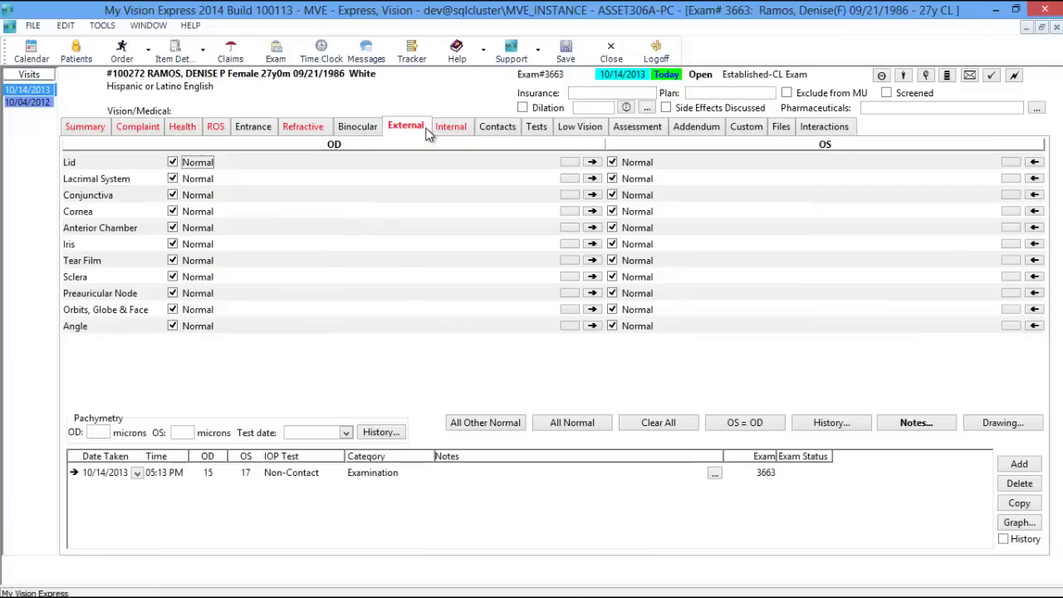
click(546, 199)
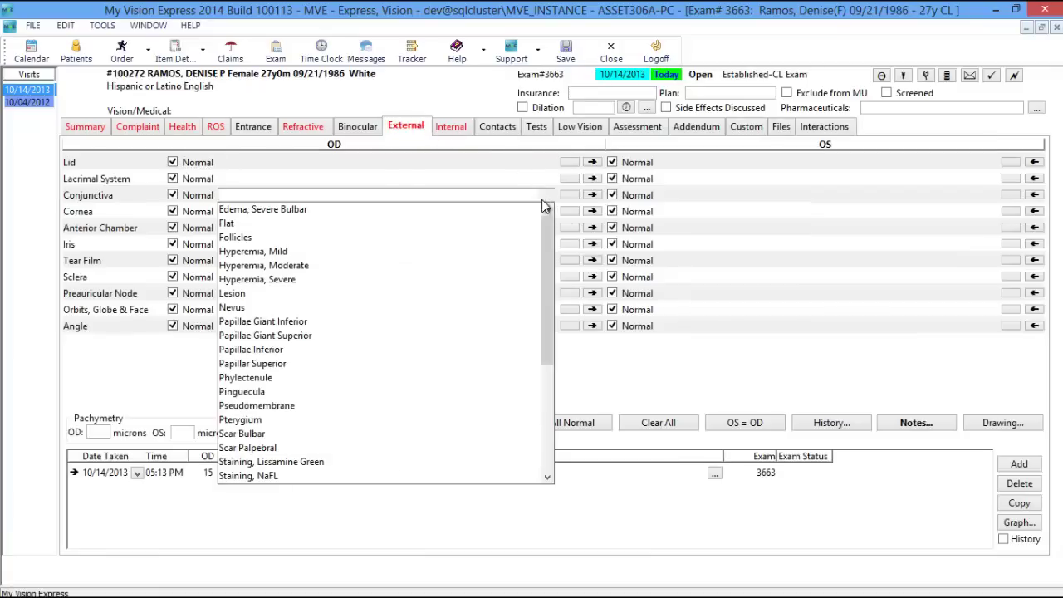
click(238, 308)
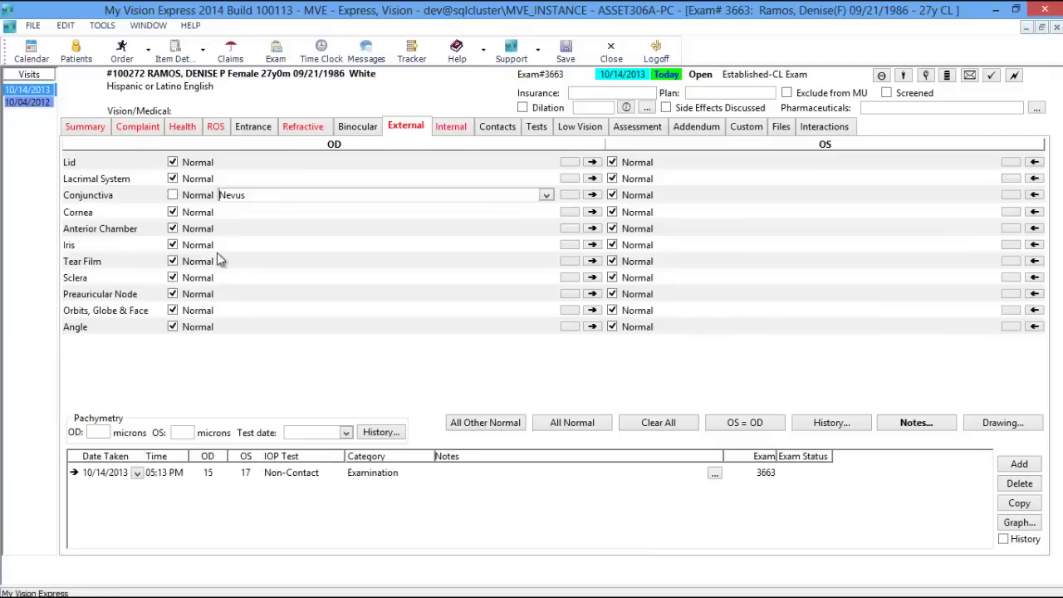
click(567, 197)
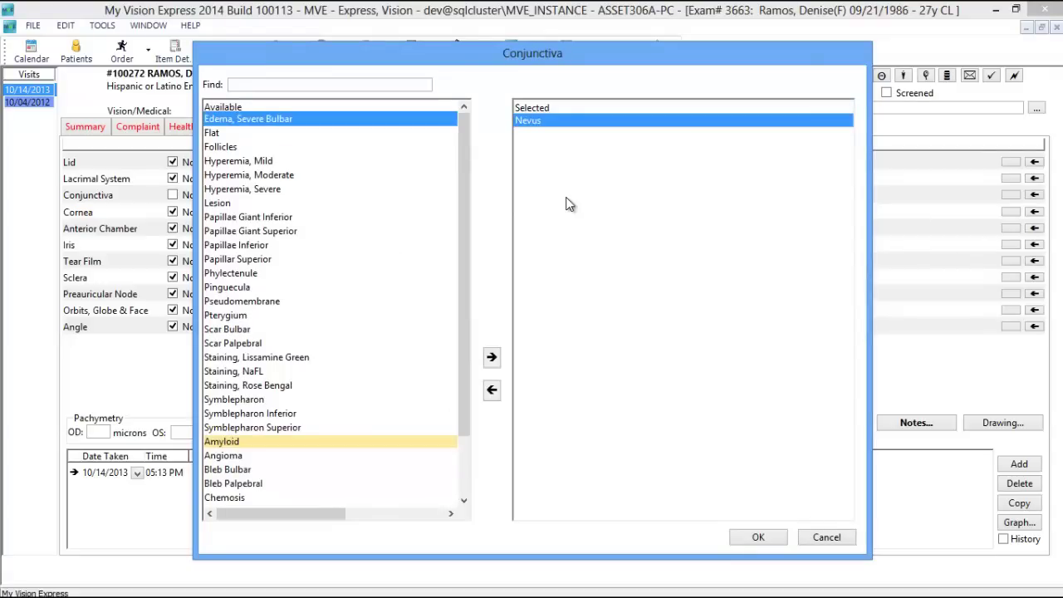
click(218, 204)
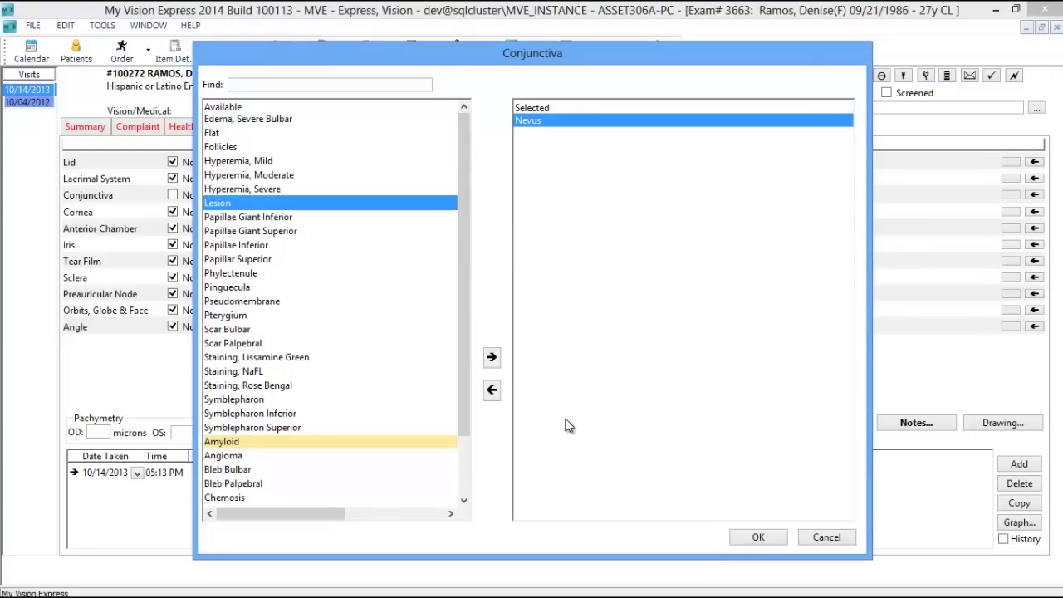
click(492, 357)
click(748, 537)
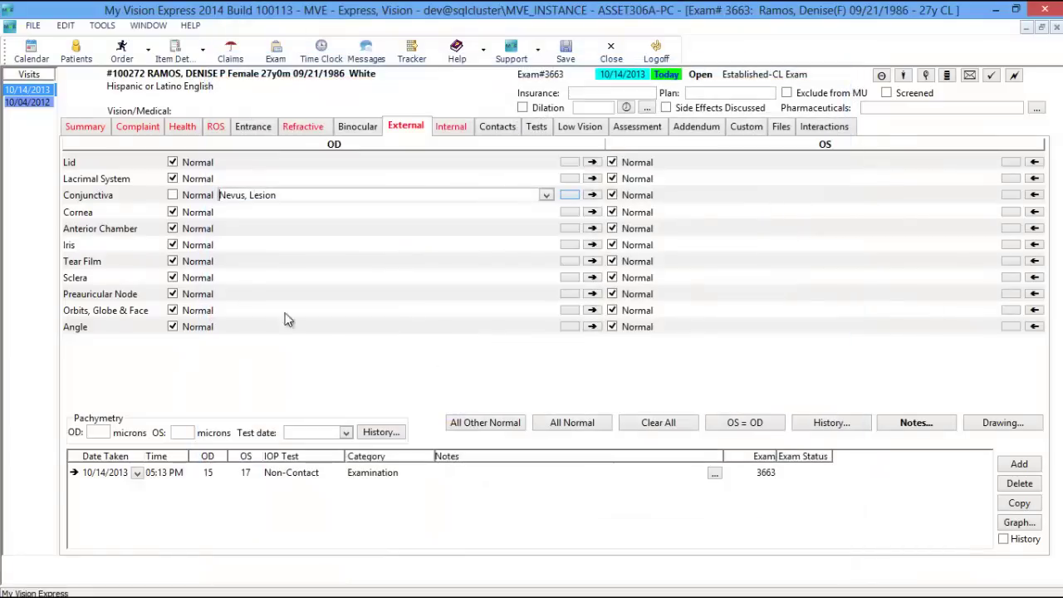
Enter "This is a note" as the OD tear film finding and copy it to OS
click(243, 262)
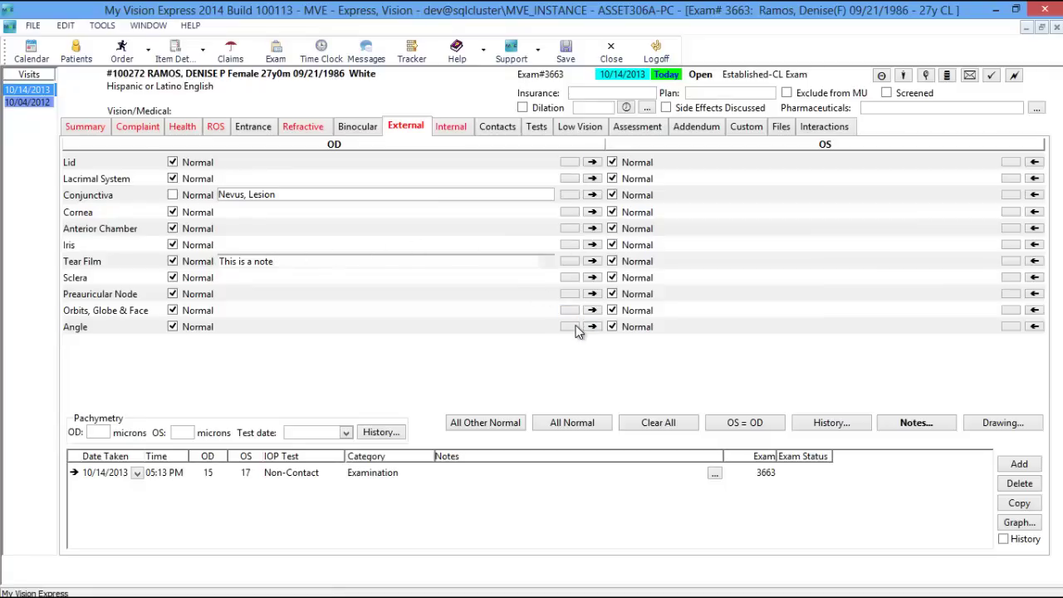
click(593, 262)
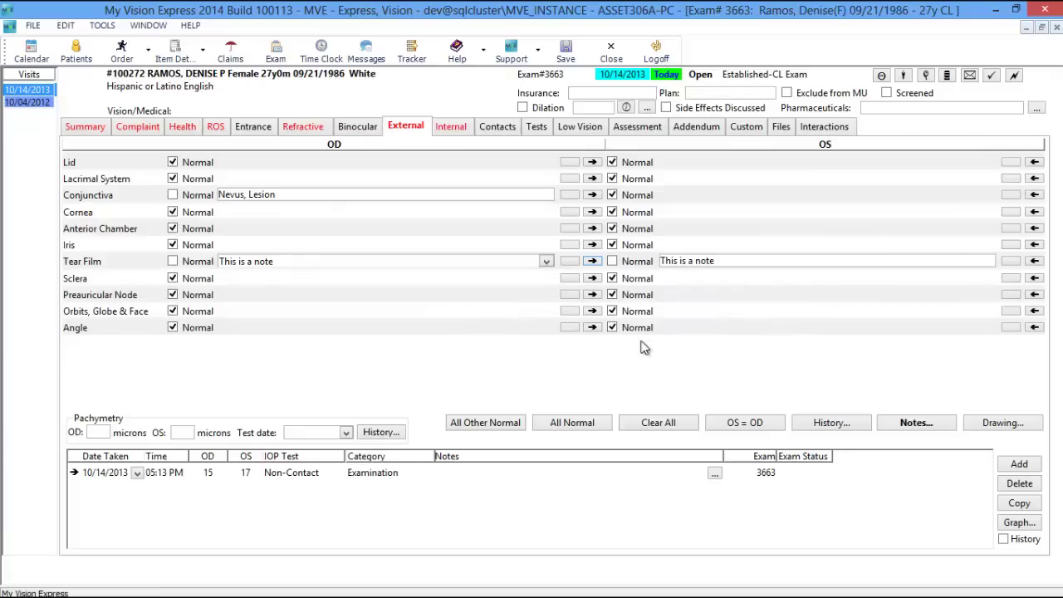
Set OD Orbits, Globe & Face to Closed globe and OD Angle to "Grade 2: Angle closure possible; Chamber angle approx. 20°"
click(546, 313)
click(546, 312)
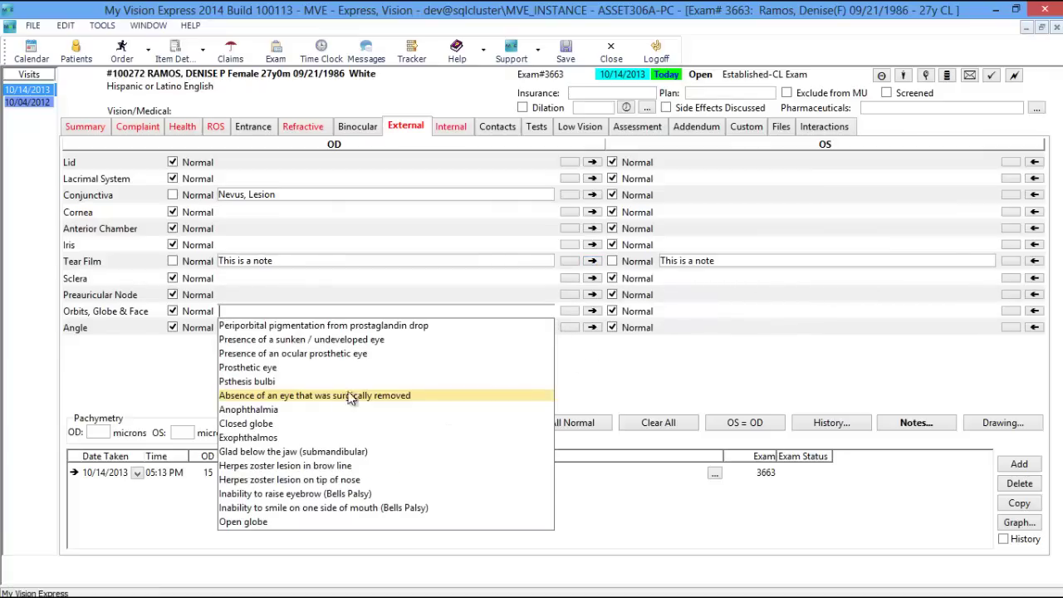
click(262, 425)
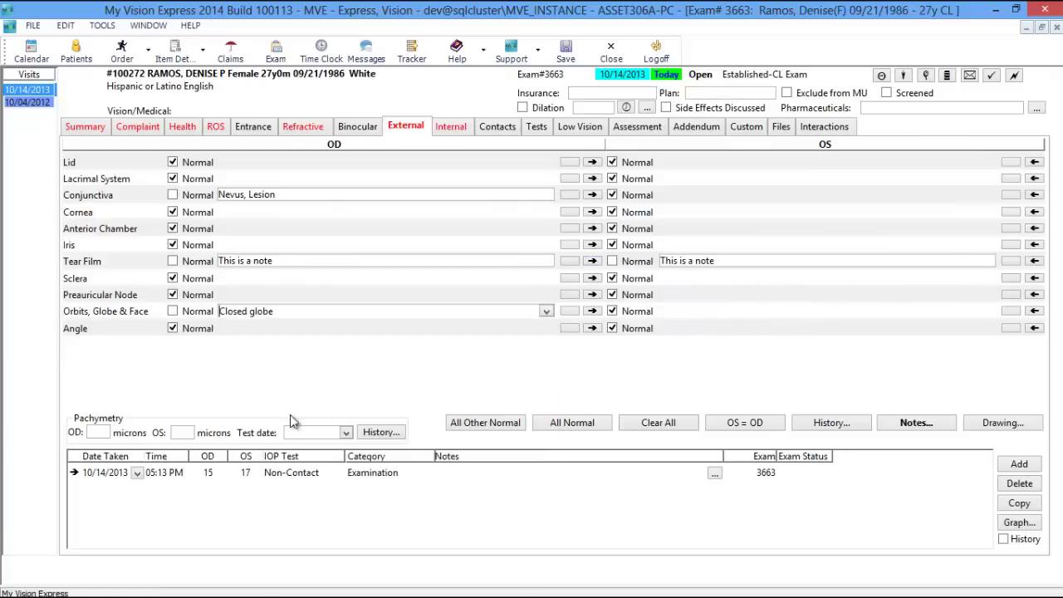
click(548, 326)
click(547, 328)
click(359, 372)
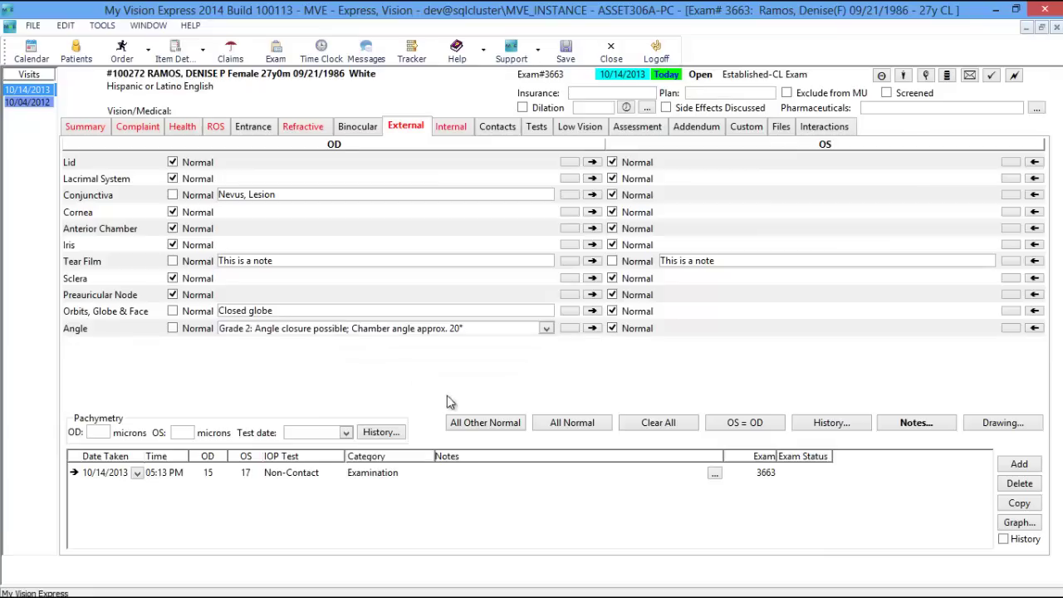
Copy all OD external findings to OS at once and clear every finding for both eyes
click(733, 425)
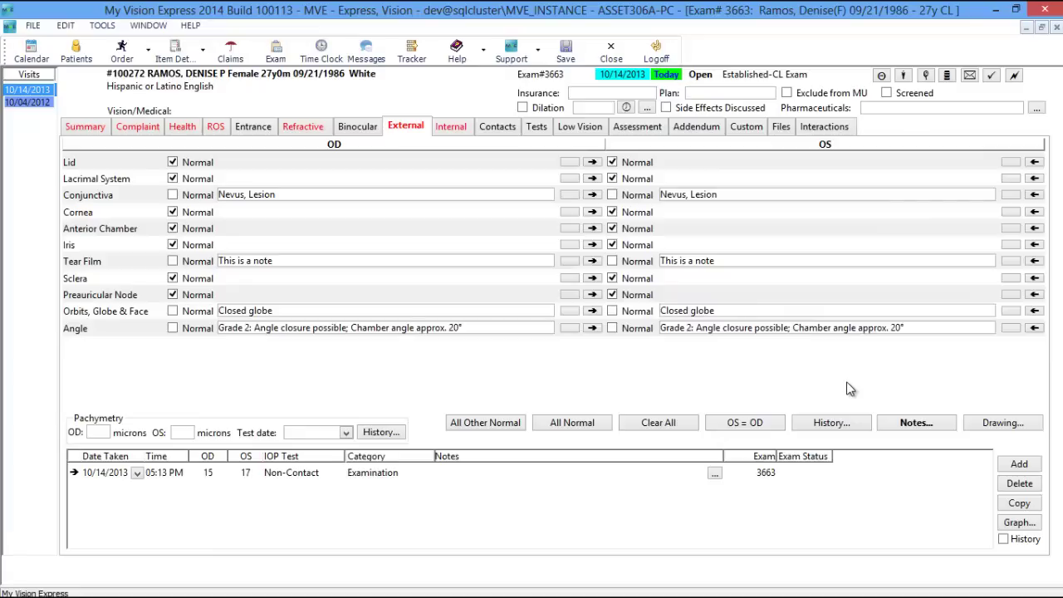
click(654, 431)
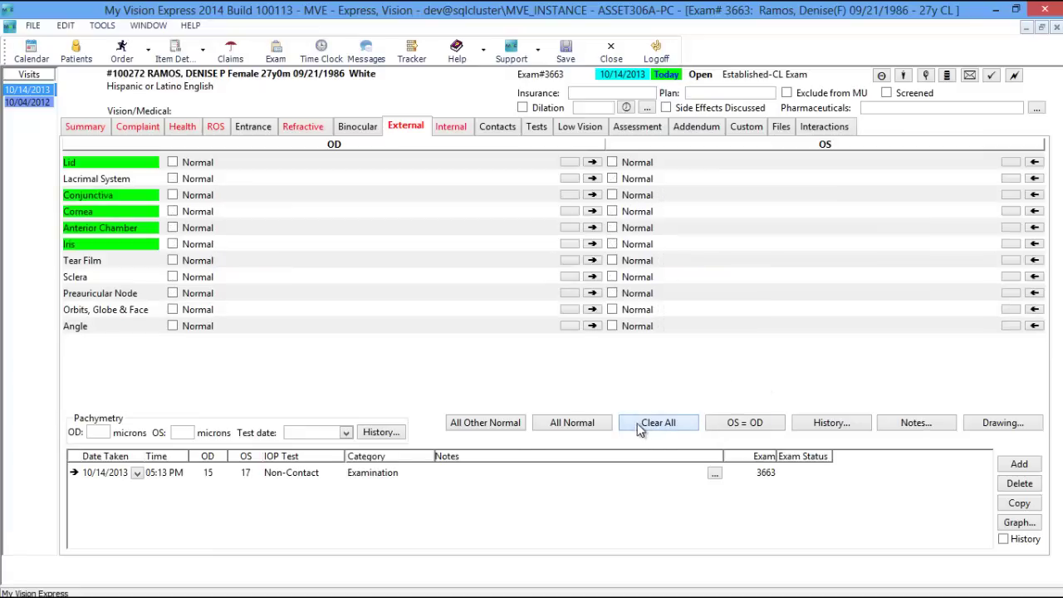
Set the OD sclera to Episcleritis and mark all other external structures as normal
click(546, 277)
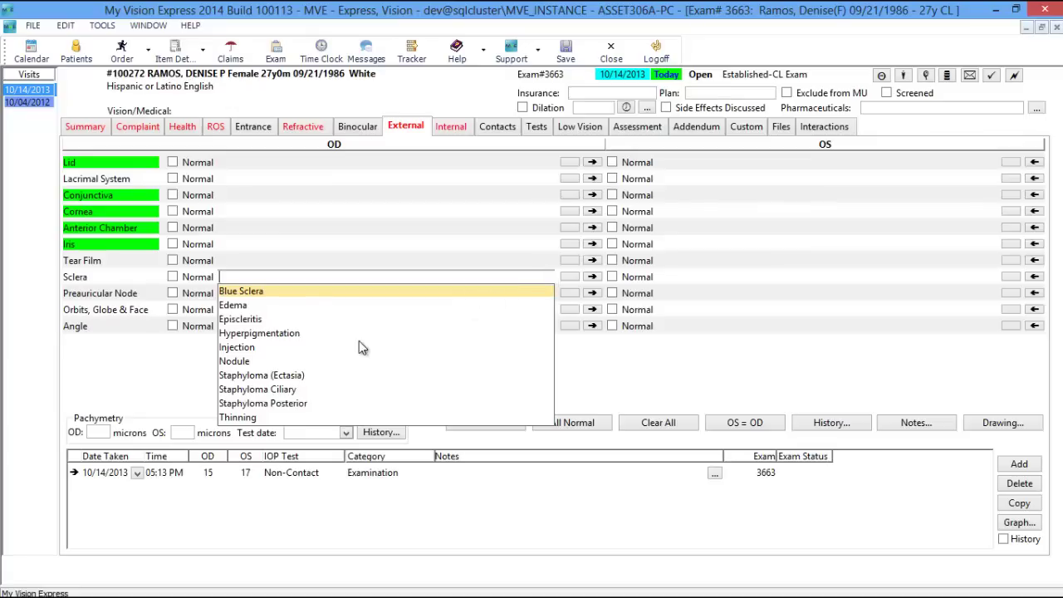
click(249, 321)
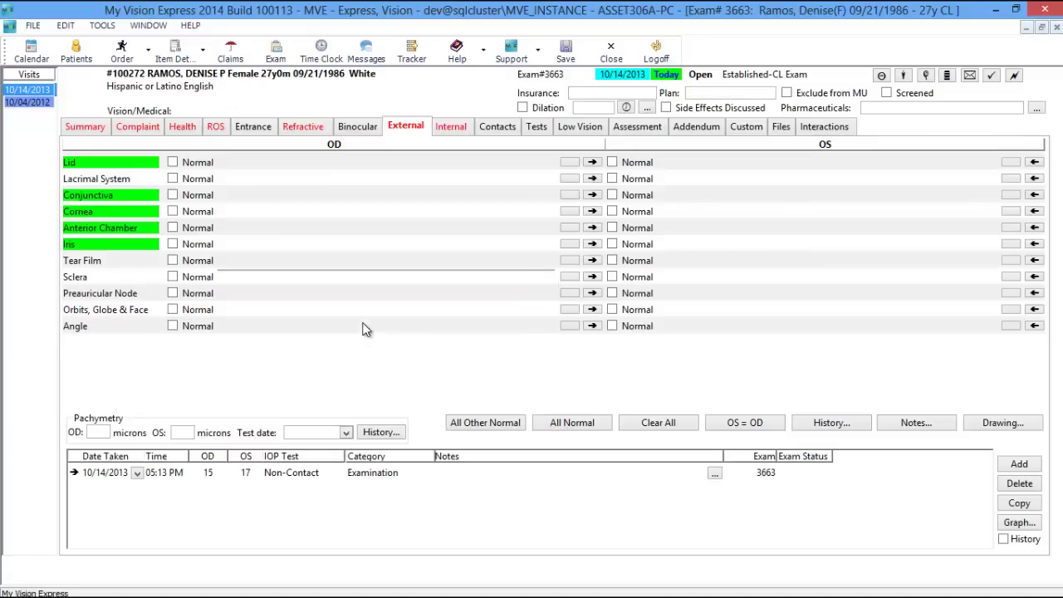
click(506, 427)
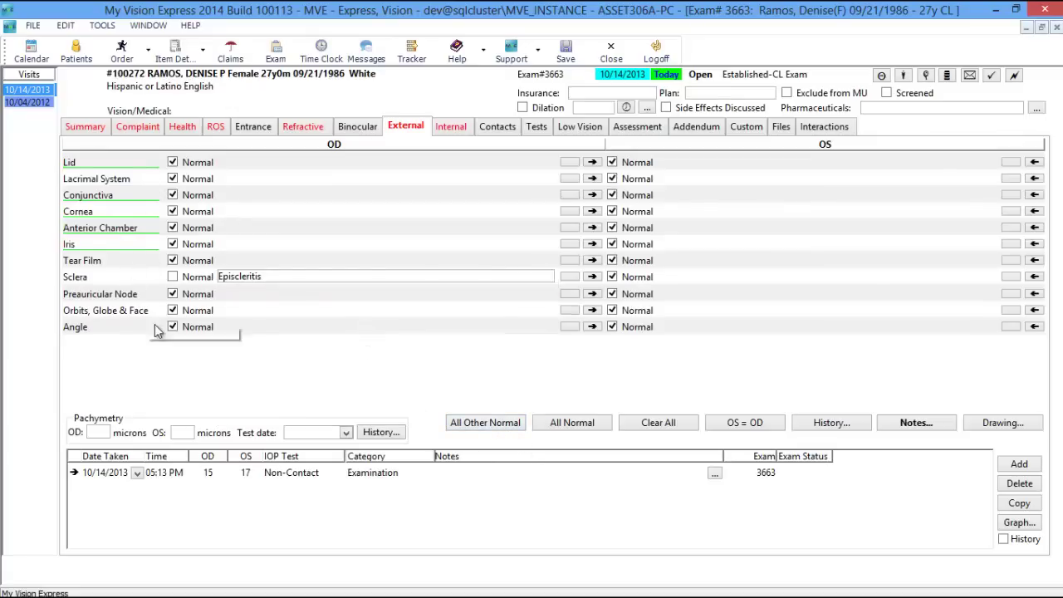
Mark all external structures as normal and clear the whole set of findings
click(601, 427)
click(638, 425)
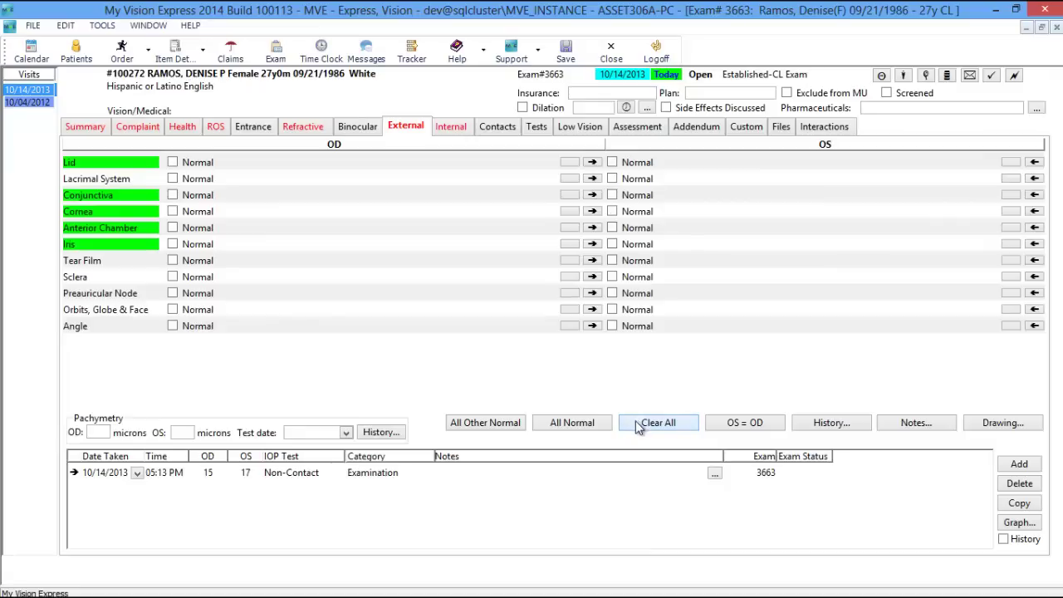
Copy the external findings for both eyes from the patient's 10/04/2012 exam history
click(833, 423)
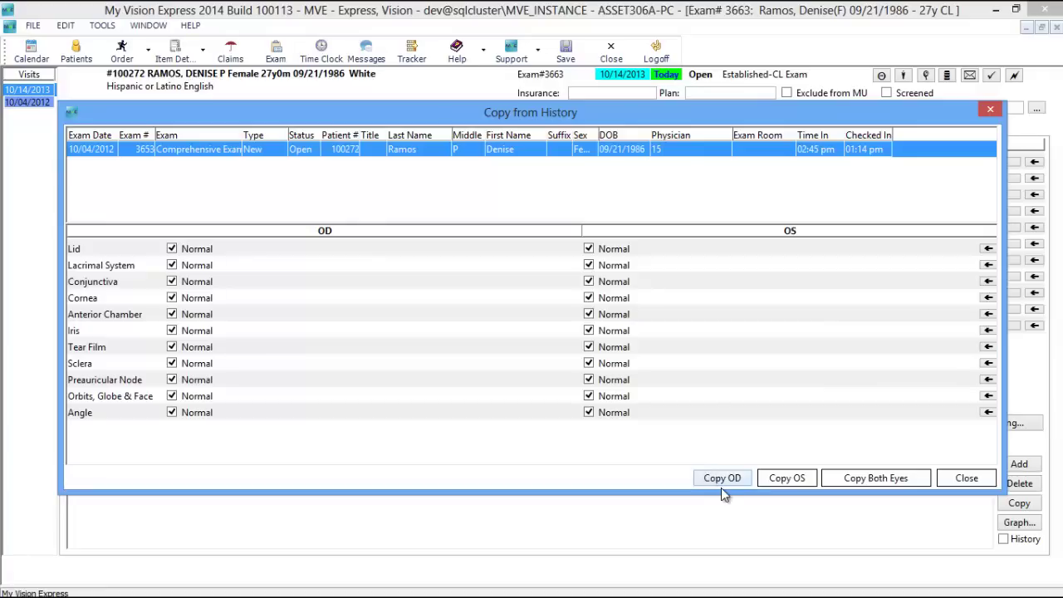
click(864, 480)
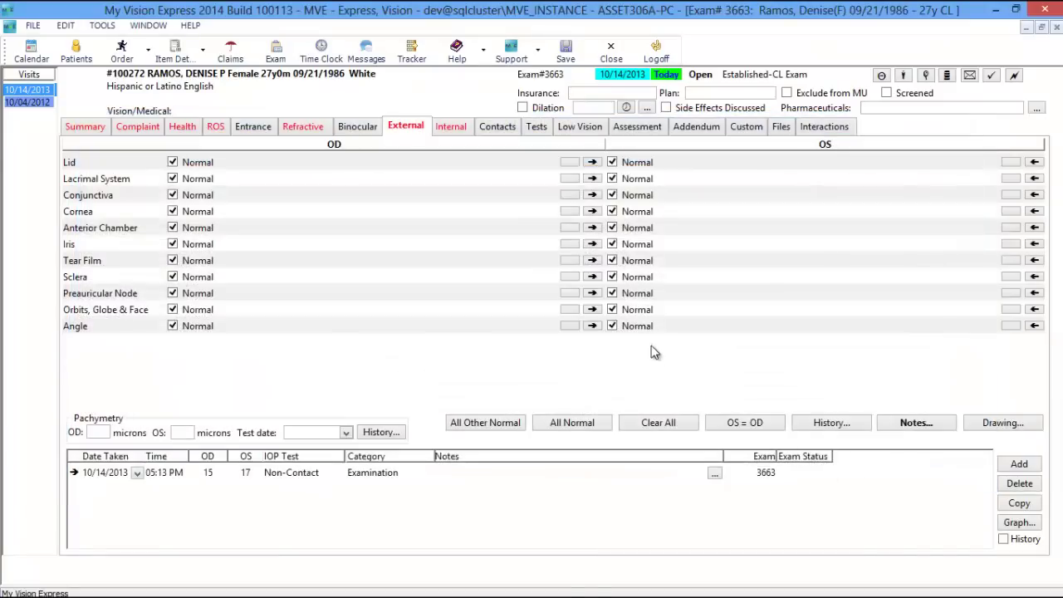
Review the text of the External Notes for the normal findings and close the notes
click(899, 428)
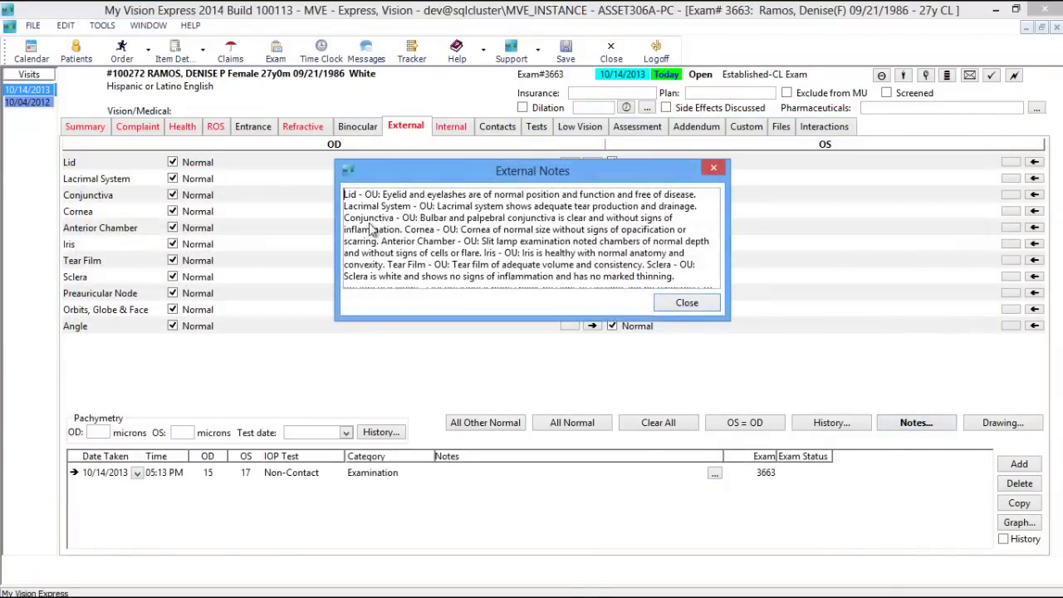
click(465, 253)
double_click(396, 233)
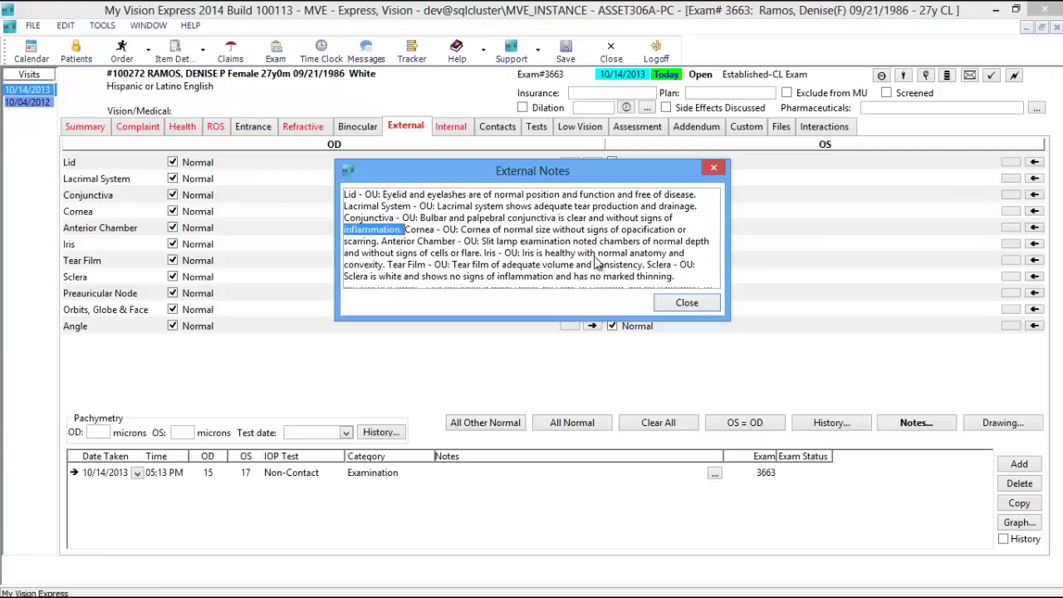
double_click(586, 253)
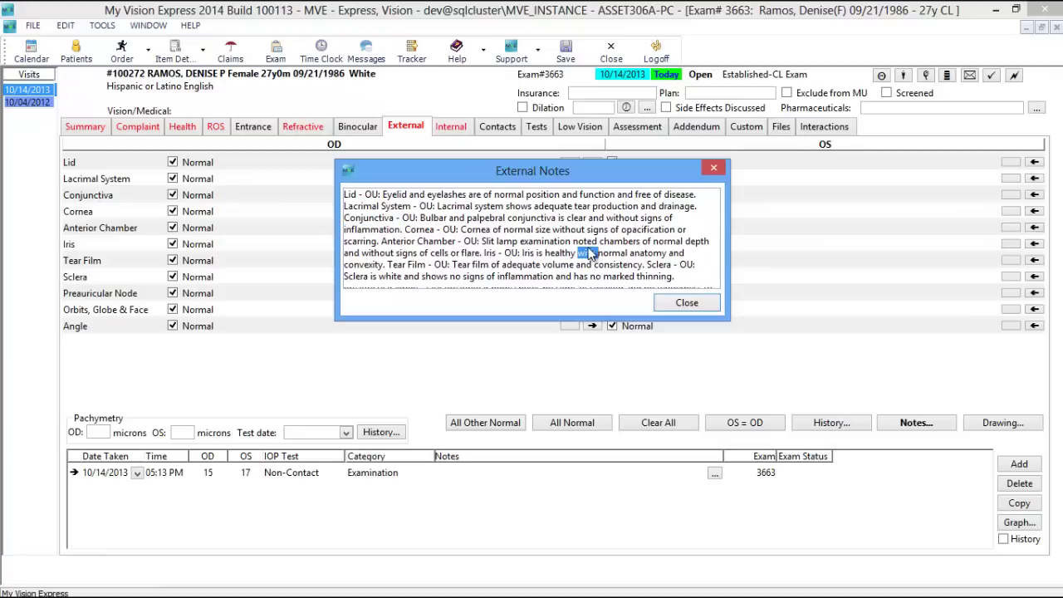
click(699, 306)
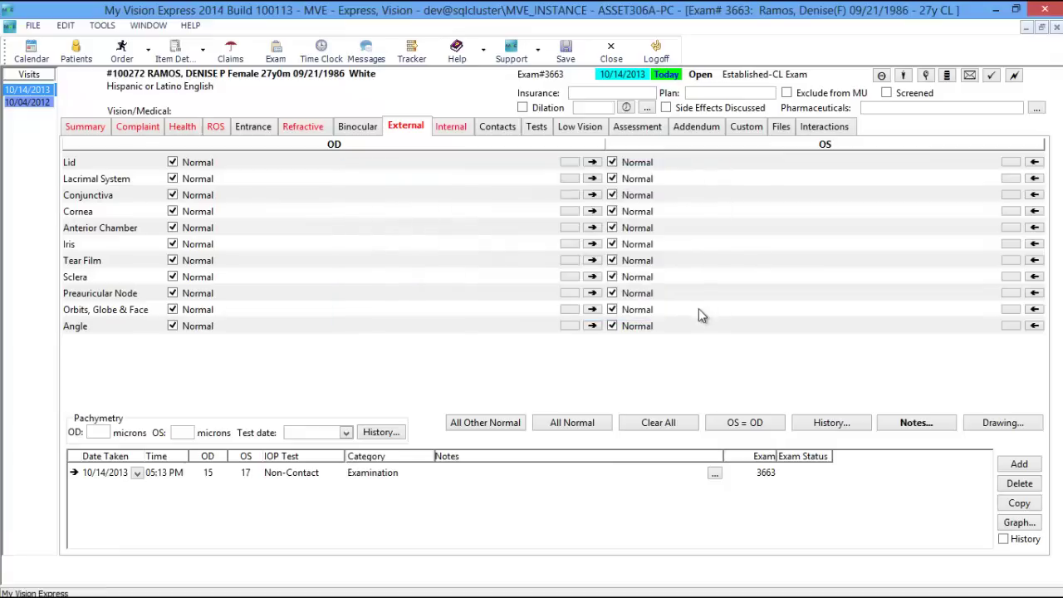
Open the external exam drawing and make a red freehand Pen mark on the white of the eye, between iris and inner corner
click(1023, 426)
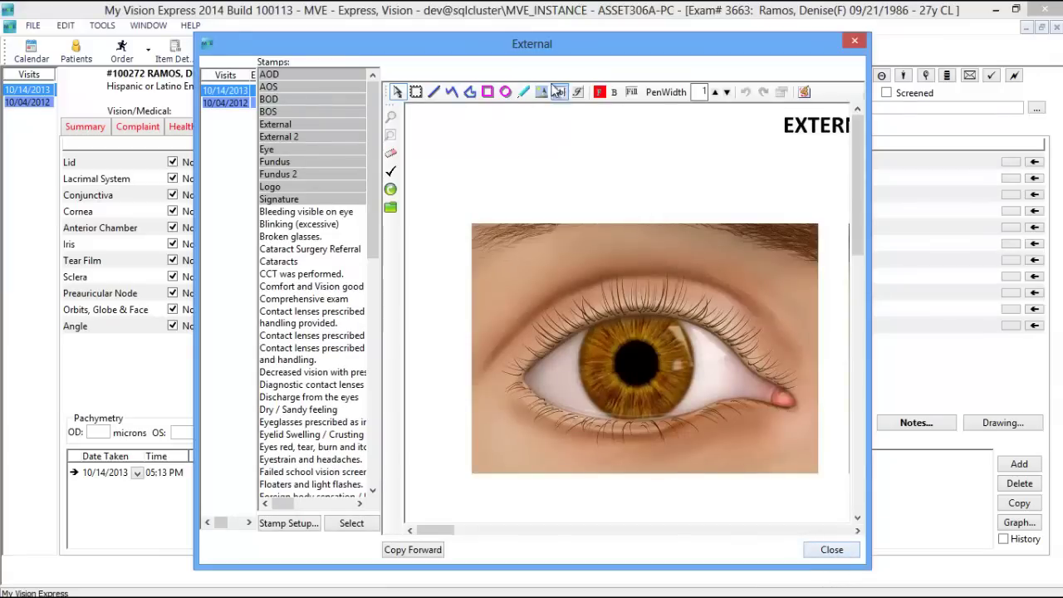
click(522, 93)
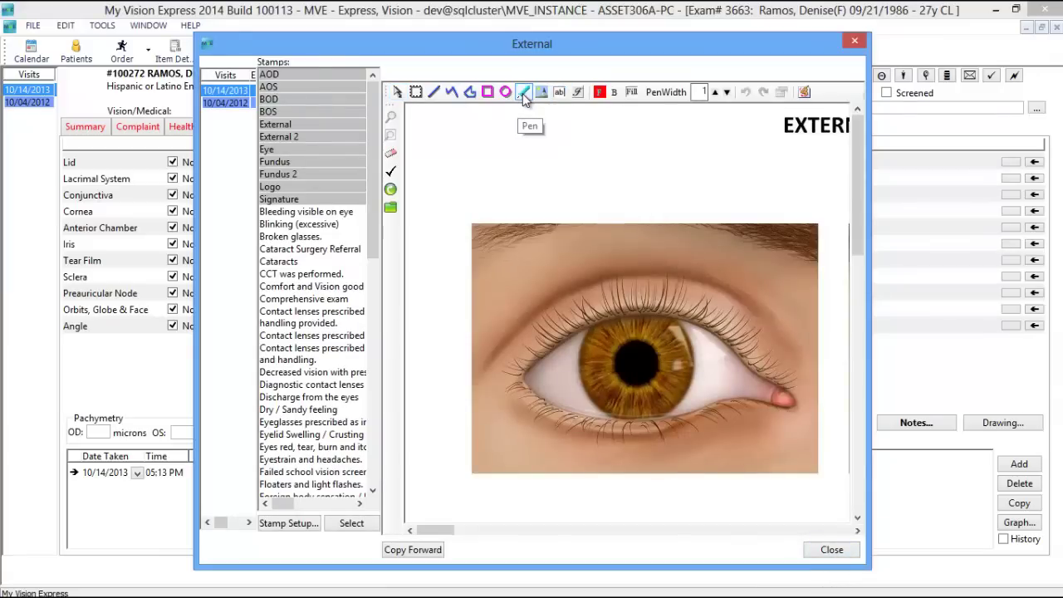
mouse_move(714, 366)
mouse_down()
mouse_move(723, 392)
mouse_move(698, 389)
mouse_up()
Add the text "this is a note" in the blank area above the eye picture
click(559, 92)
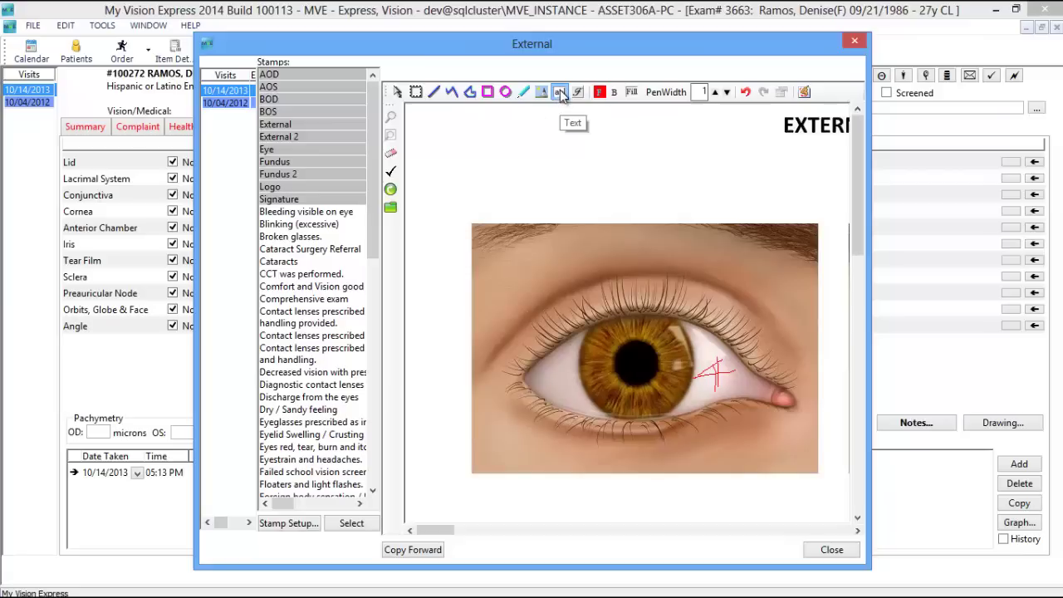
drag(429, 122, 771, 200)
text(this is a note)
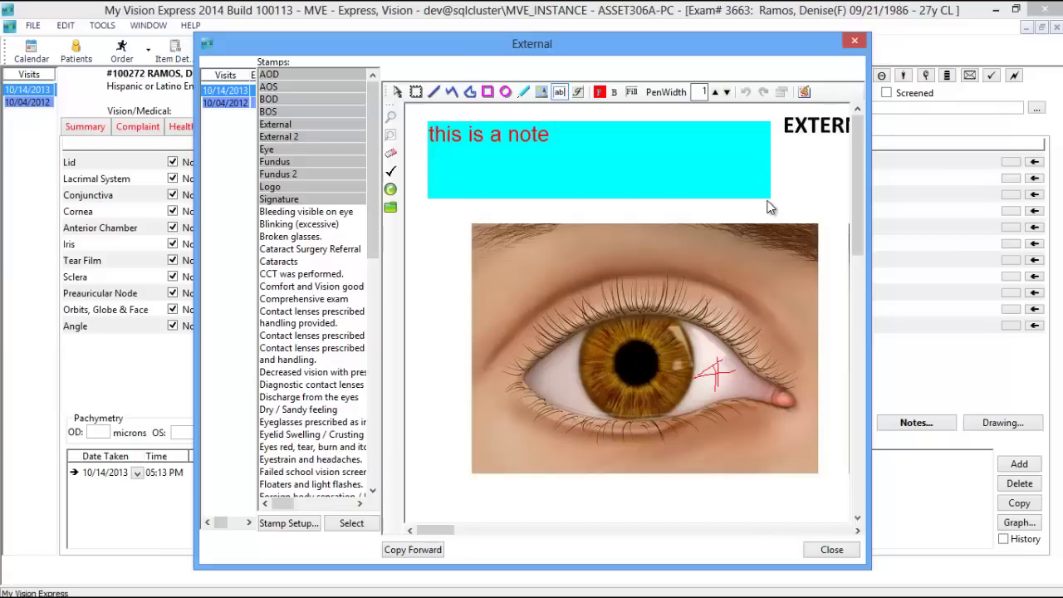
click(806, 185)
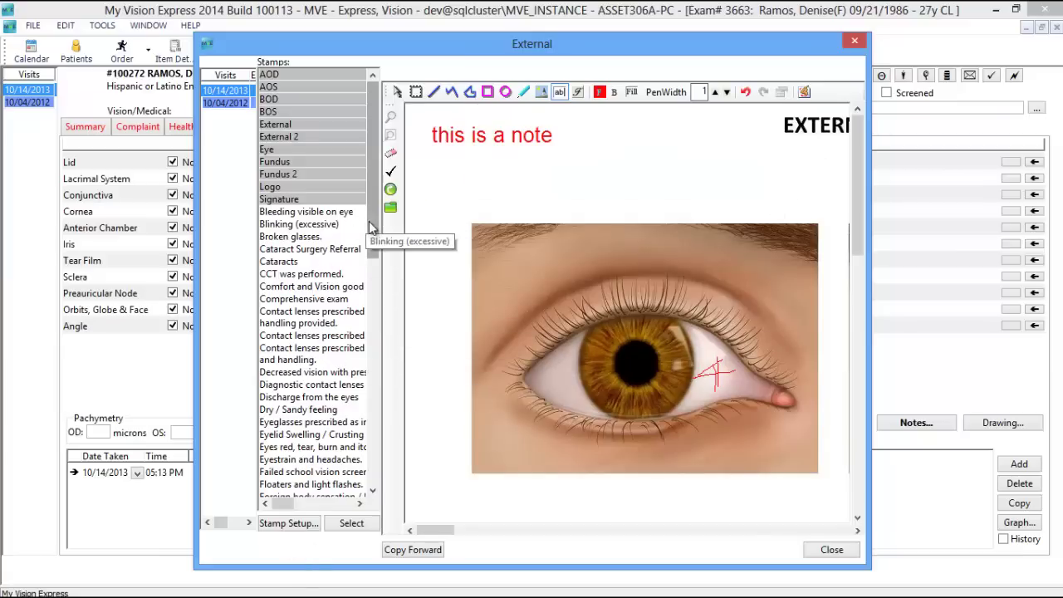
Place the "Dry / Sandy feeling" stamp over the upper eyelid and enlarge it across the eye picture
scroll(373, 232, down, 2)
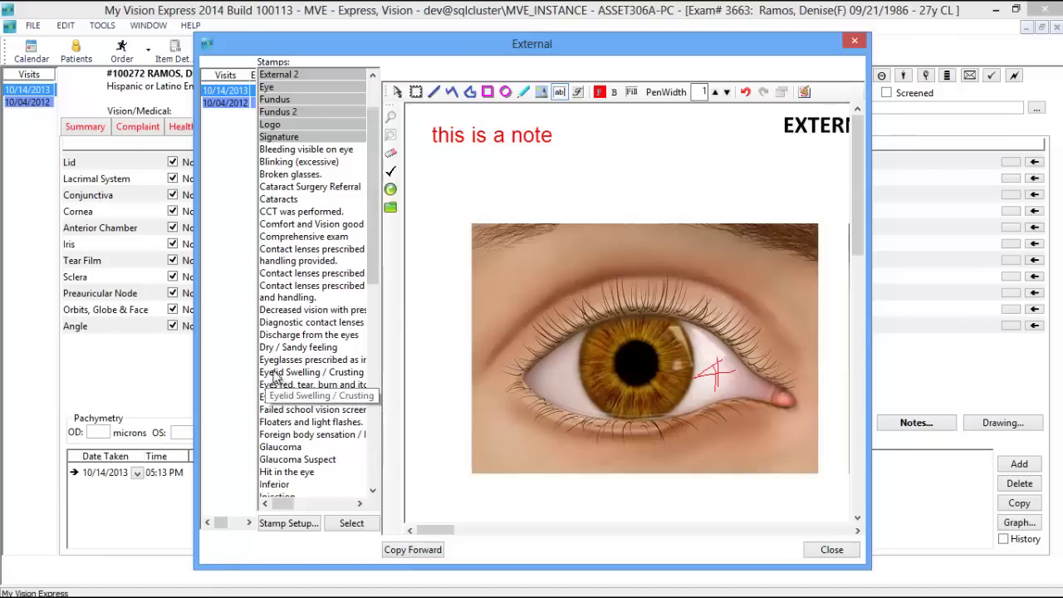
click(305, 348)
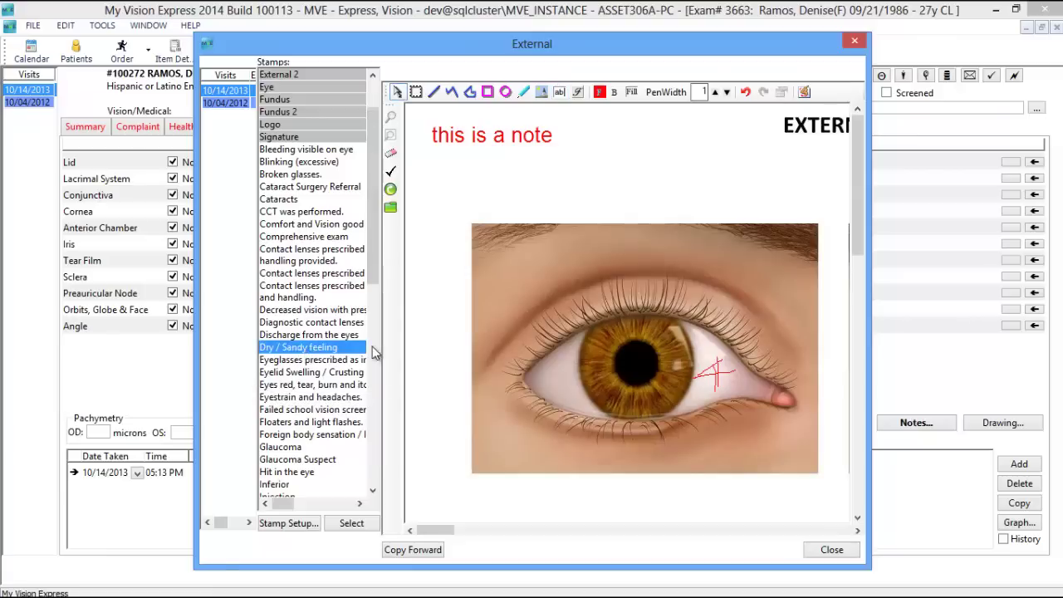
click(663, 283)
drag(663, 283, 630, 248)
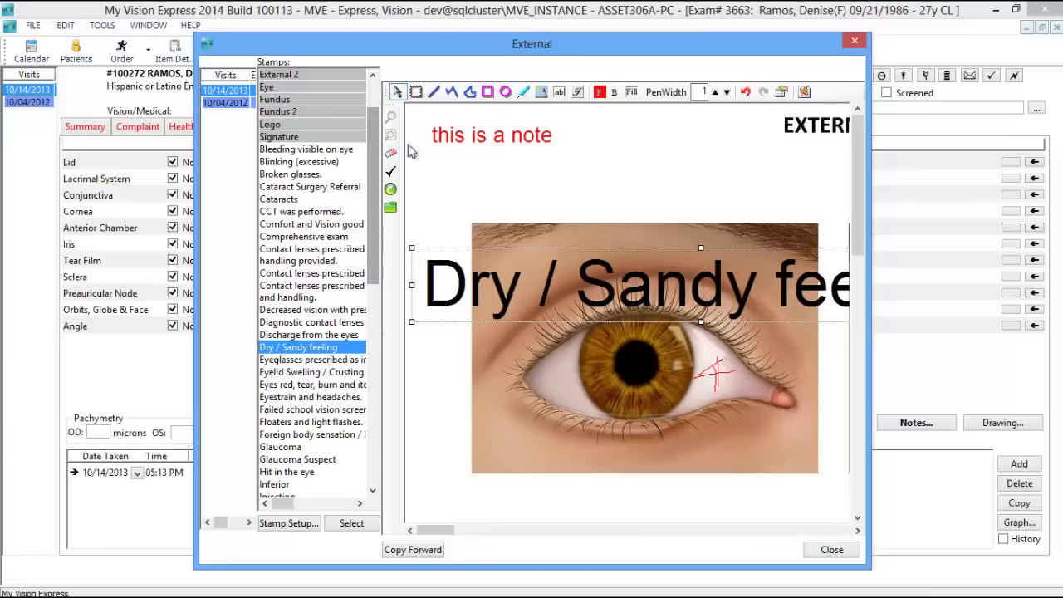
Draw a small circle on the white of the eye, on the outer-corner side of the iris
click(506, 93)
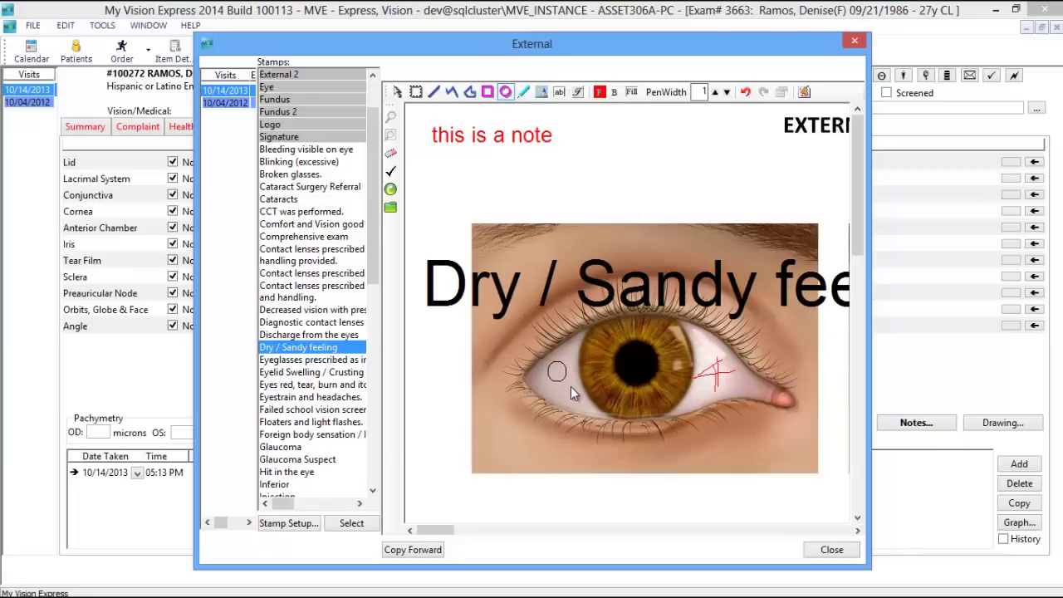
drag(571, 386, 573, 394)
Undo the circle and the "Dry / Sandy feeling" stamp, and redo the enlarged stamp
click(746, 93)
click(746, 93)
click(746, 93)
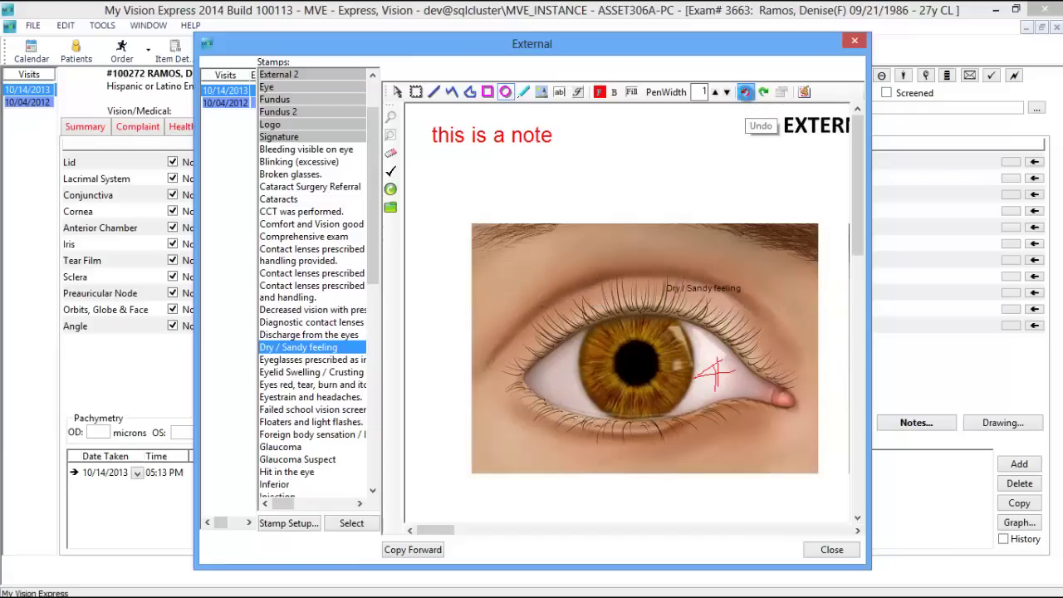
click(746, 93)
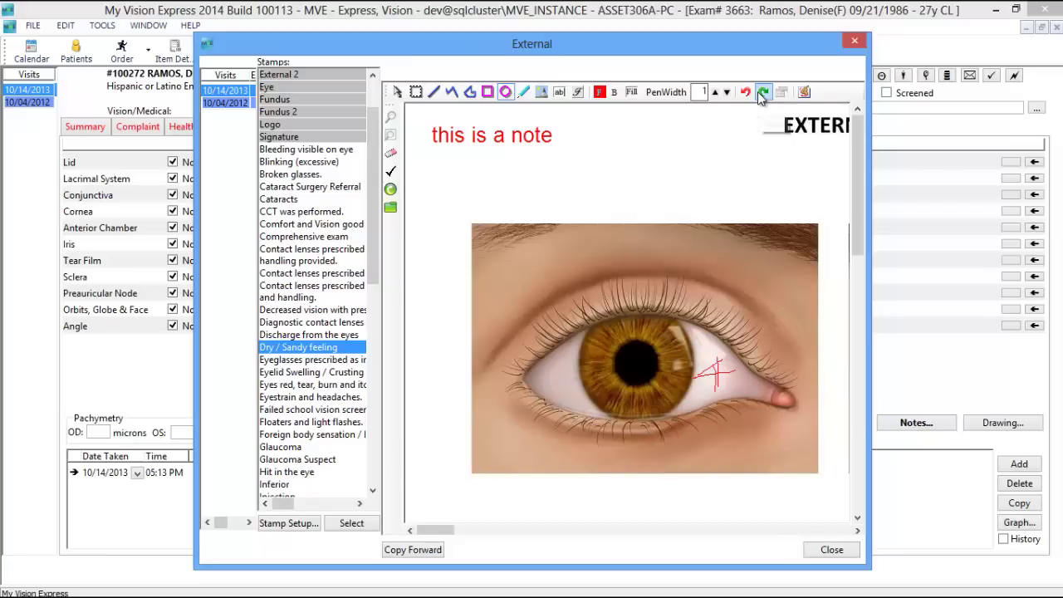
click(762, 93)
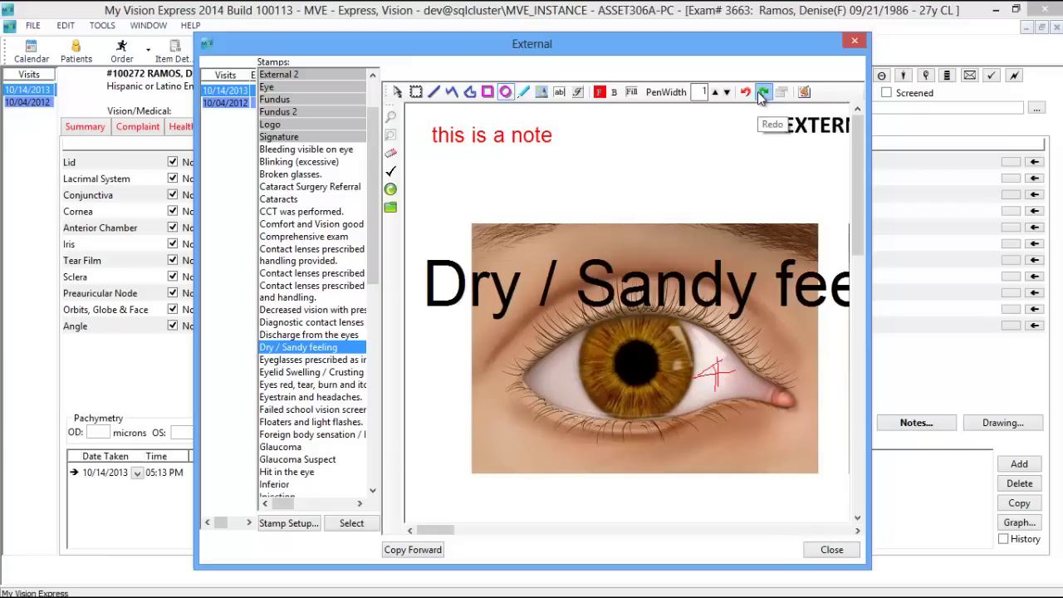
Clear all annotations from the external eye drawing, and check the 10/04/2012 visit's drawing before closing the drawing window
click(804, 93)
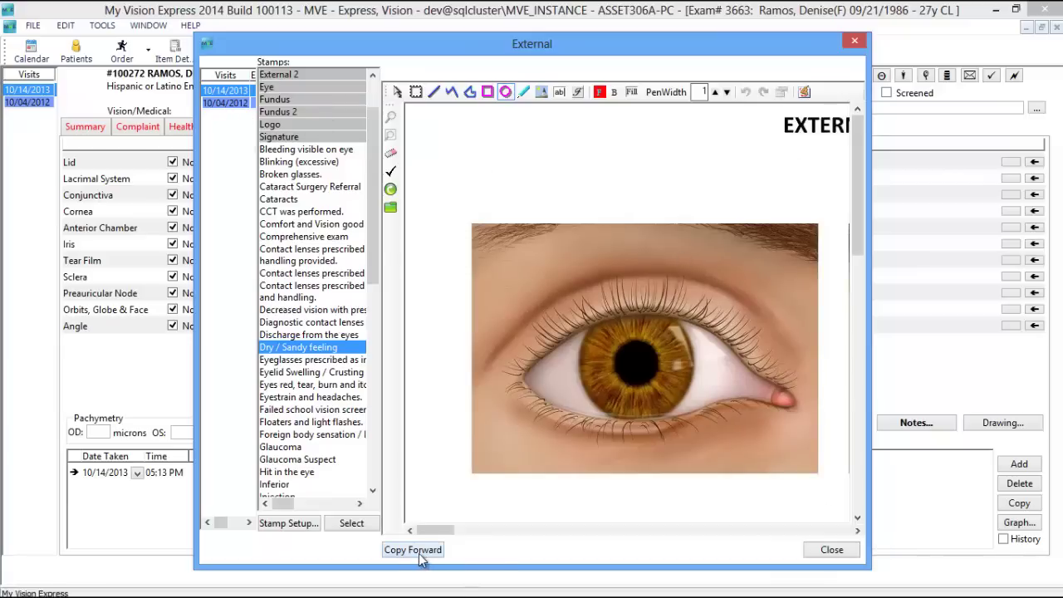
click(223, 103)
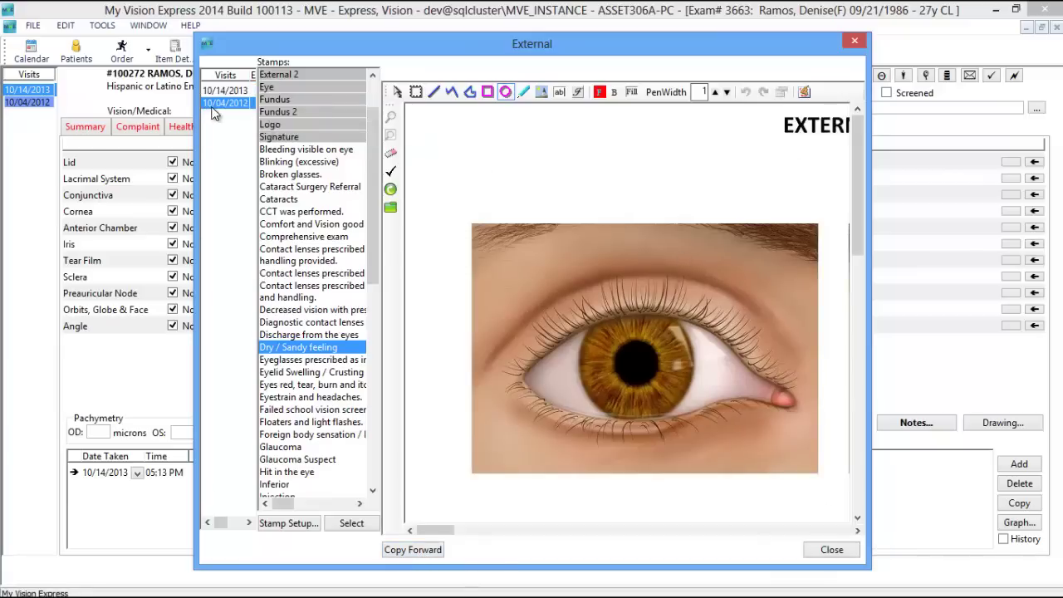
ctrl+click(225, 91)
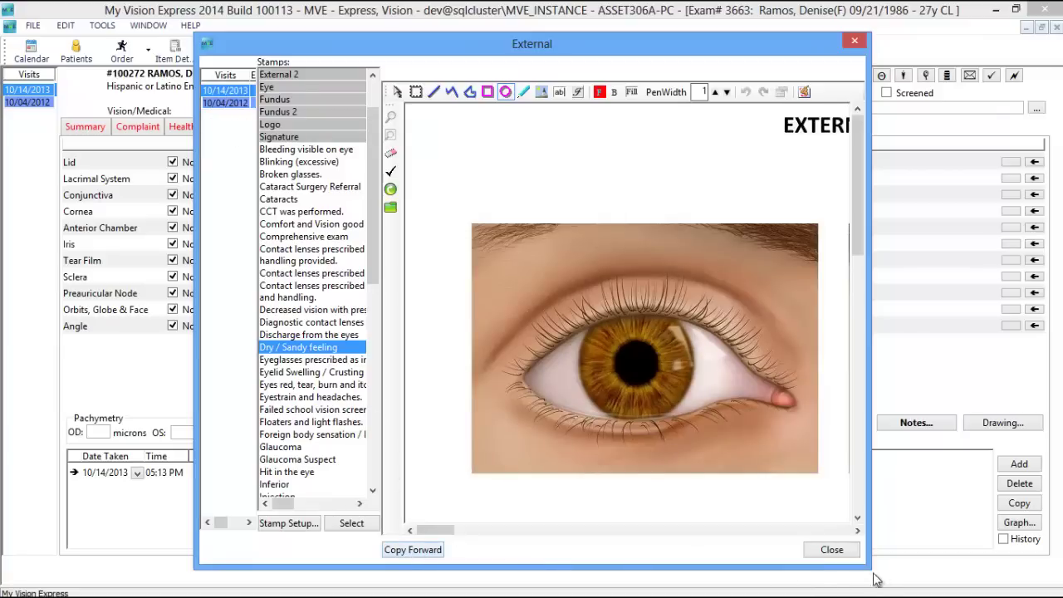
click(833, 550)
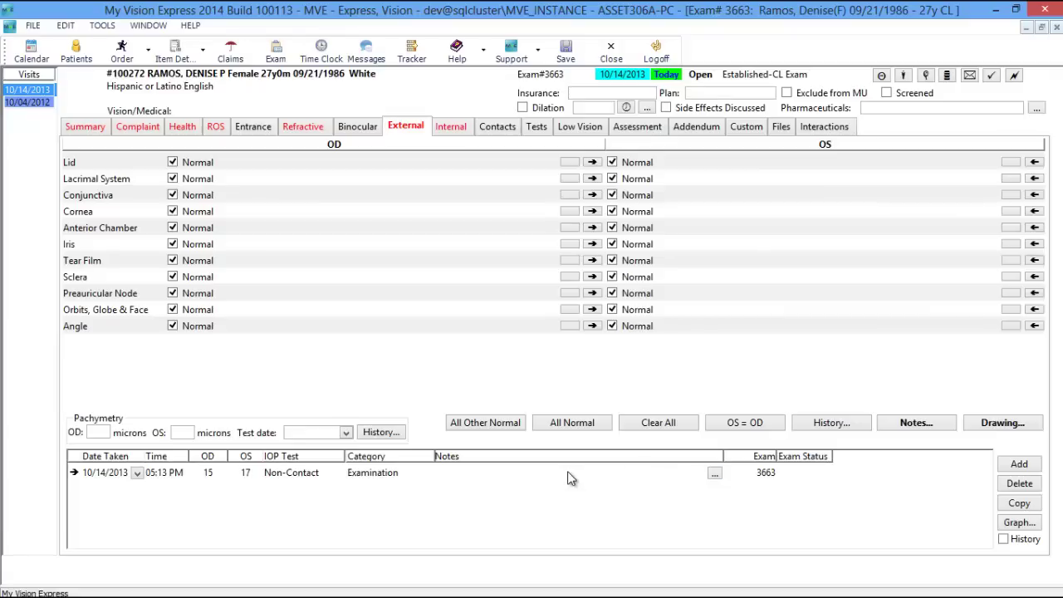
In the internal exam, record Cataract Posterior Cortical 4+ as the right-eye lens finding and copy it to the left eye
click(445, 127)
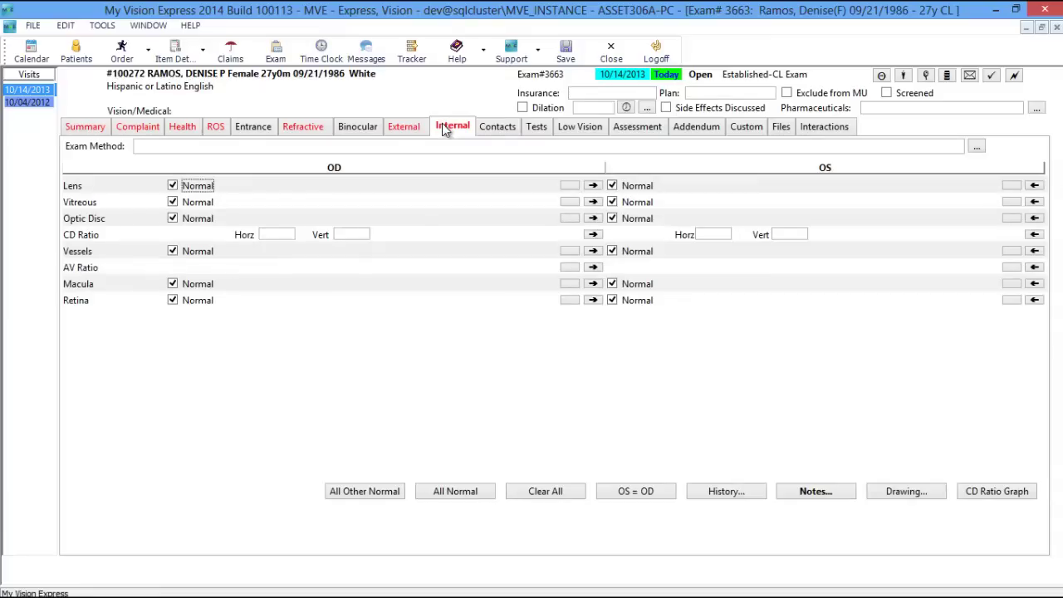
click(548, 187)
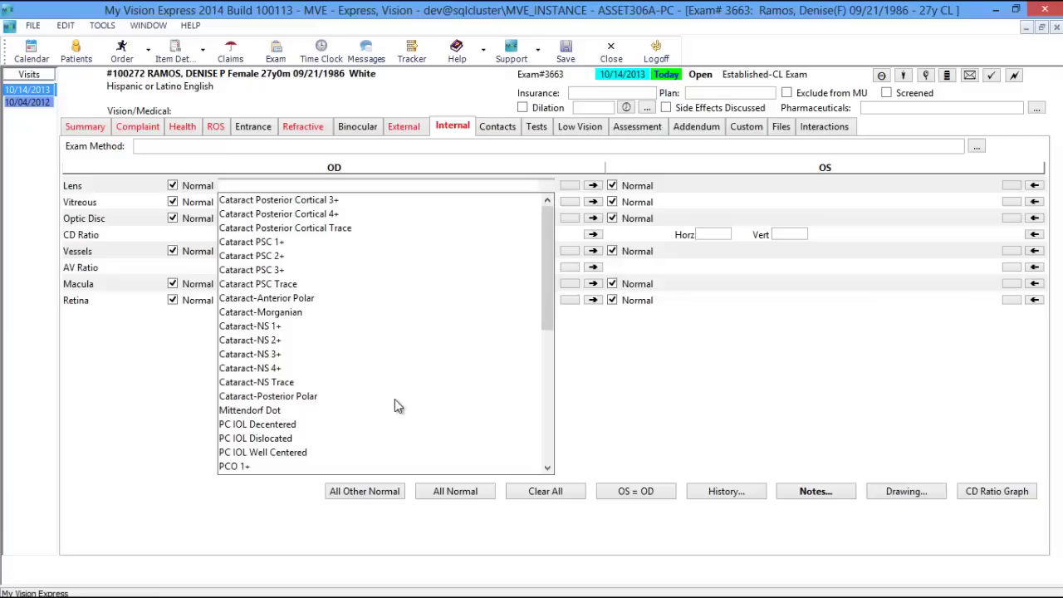
click(328, 213)
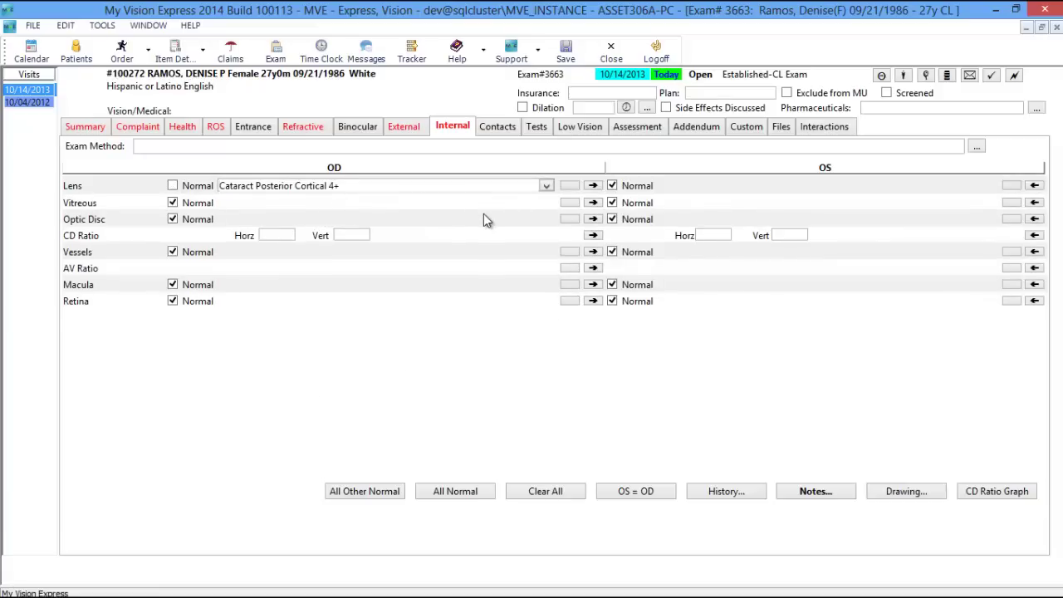
click(593, 186)
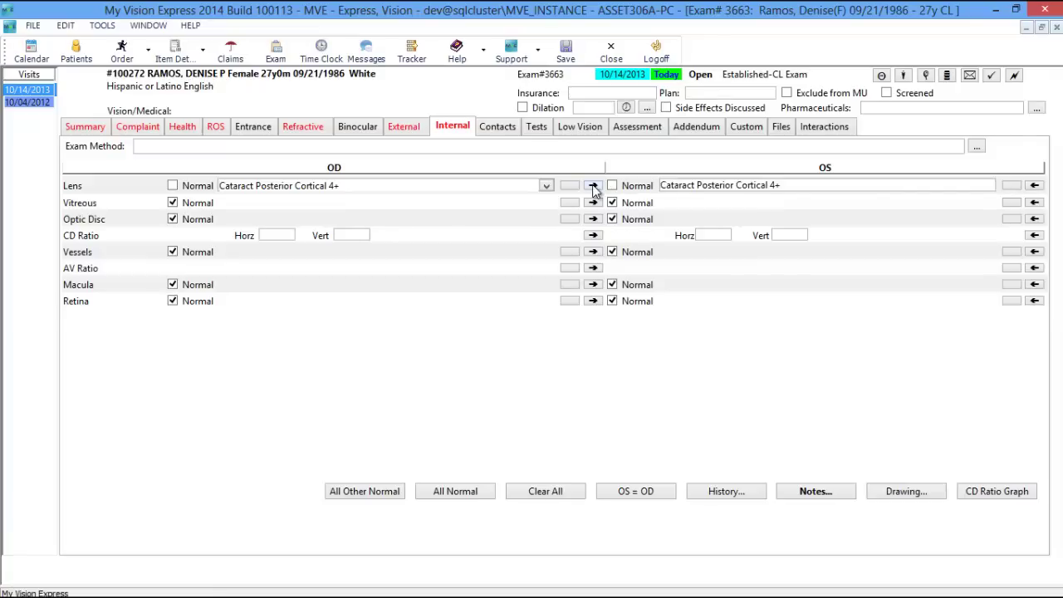
Set the right-eye horizontal CD ratio to 0.20 and the AV ratio to 2/3
click(285, 236)
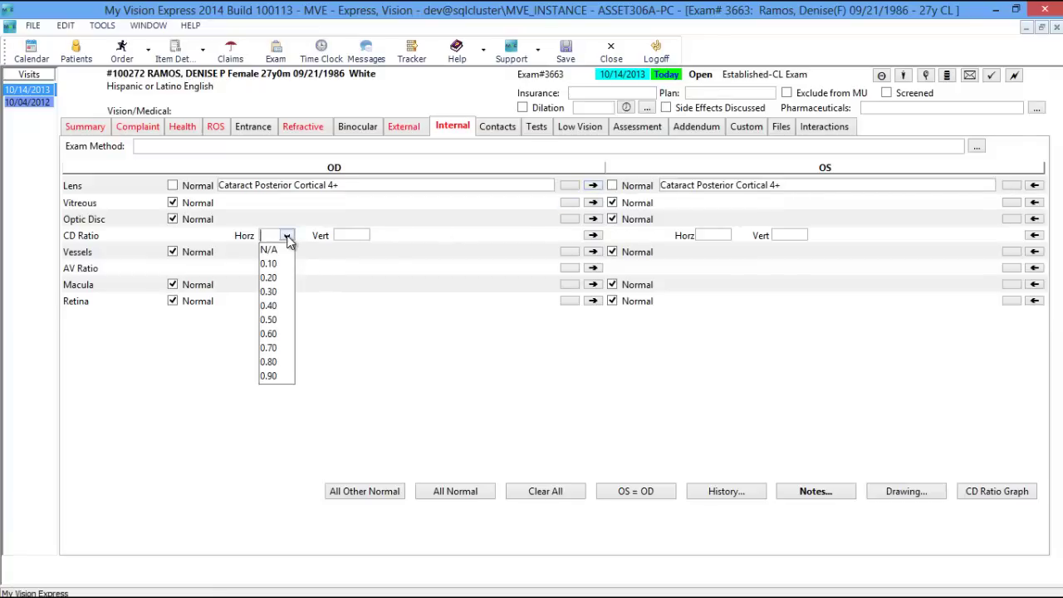
click(273, 278)
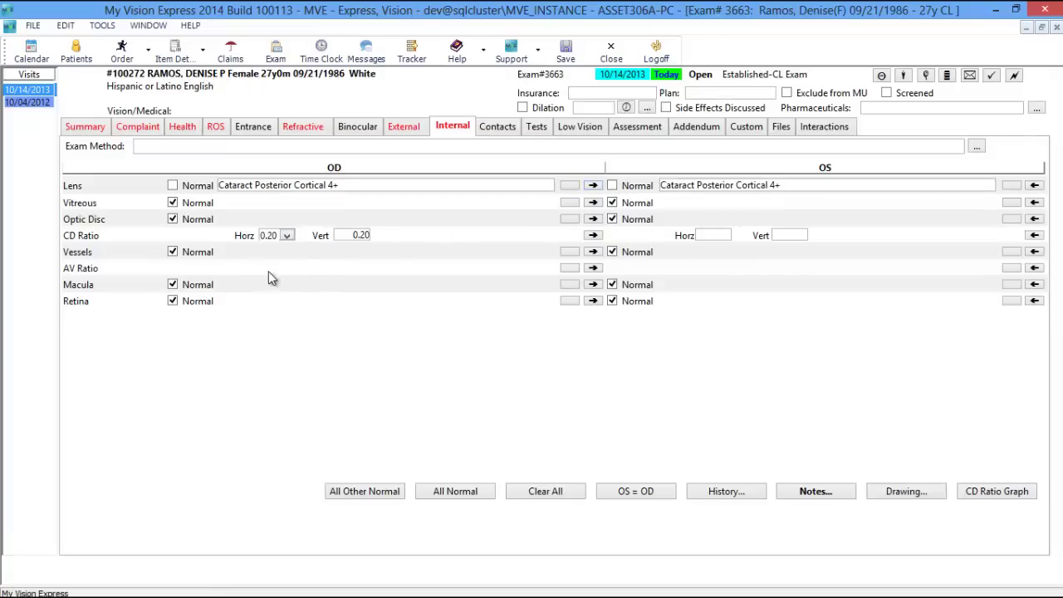
click(546, 269)
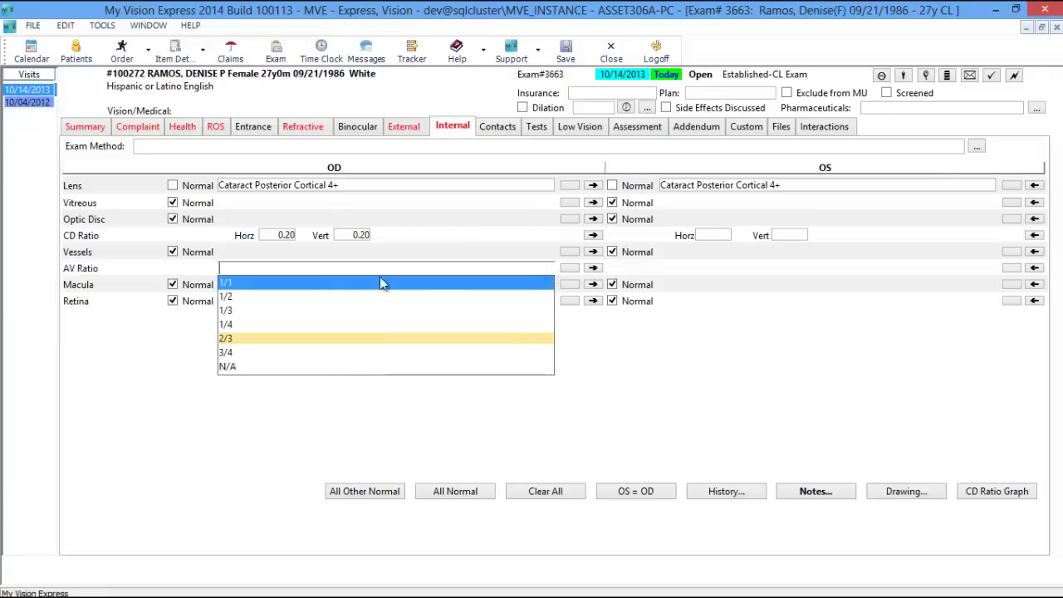
click(262, 347)
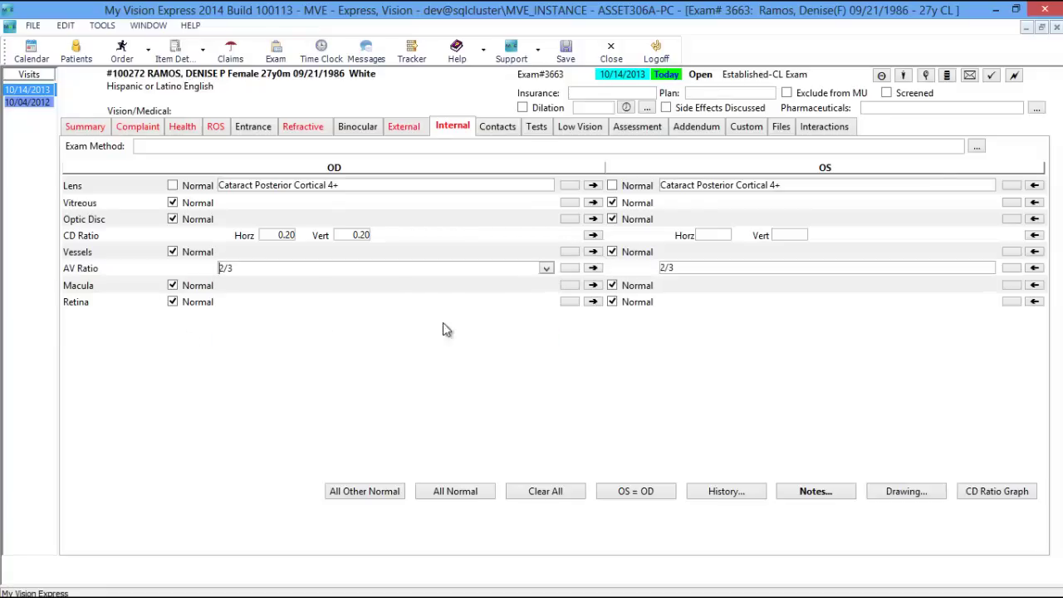
Record Drusen and Pars Planitis together as the right-eye retina findings
click(569, 302)
click(234, 233)
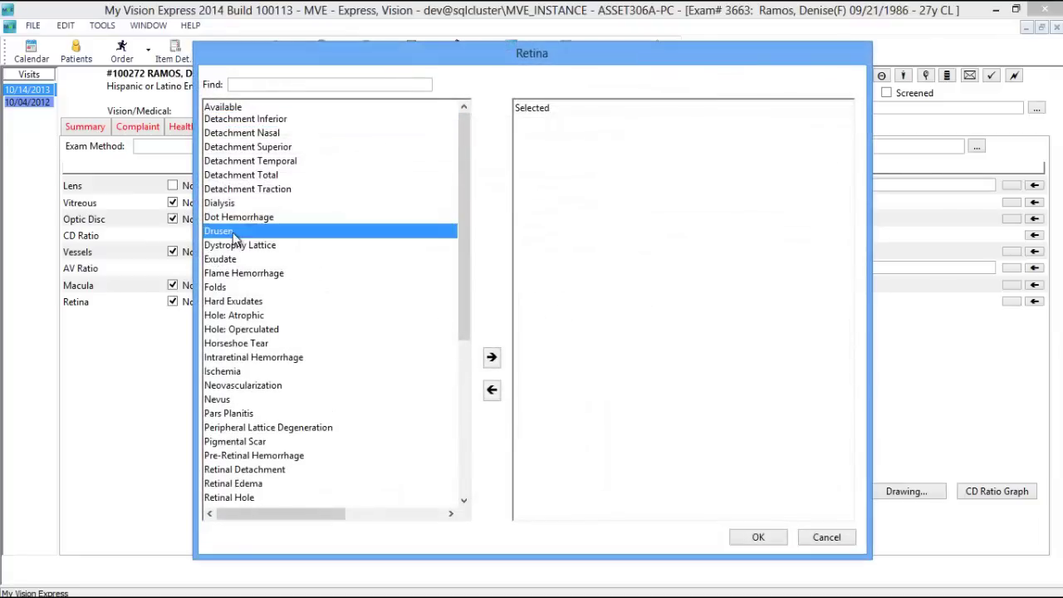
click(494, 361)
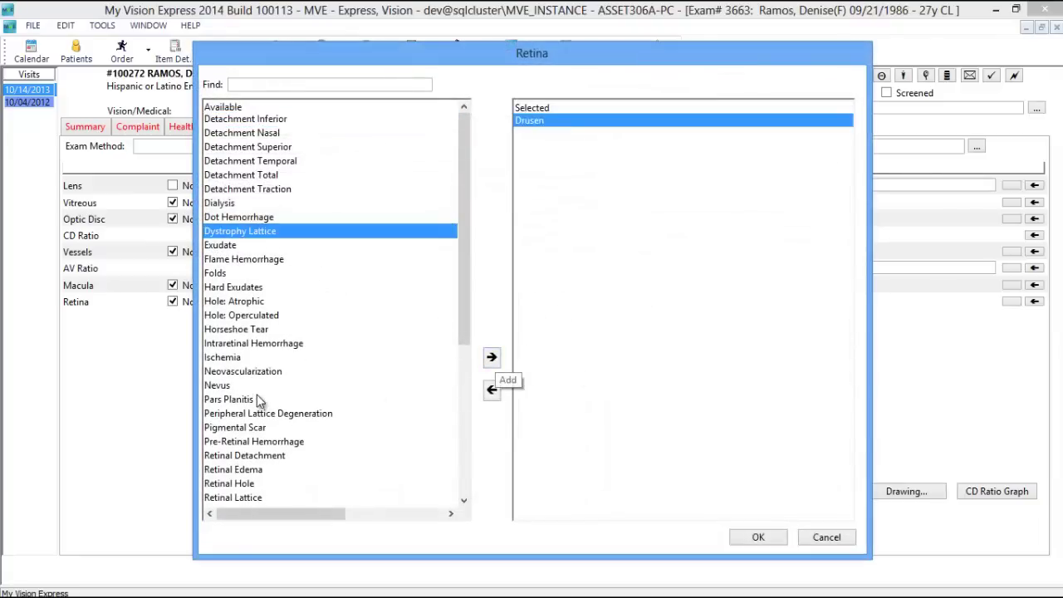
click(257, 398)
click(497, 360)
click(759, 537)
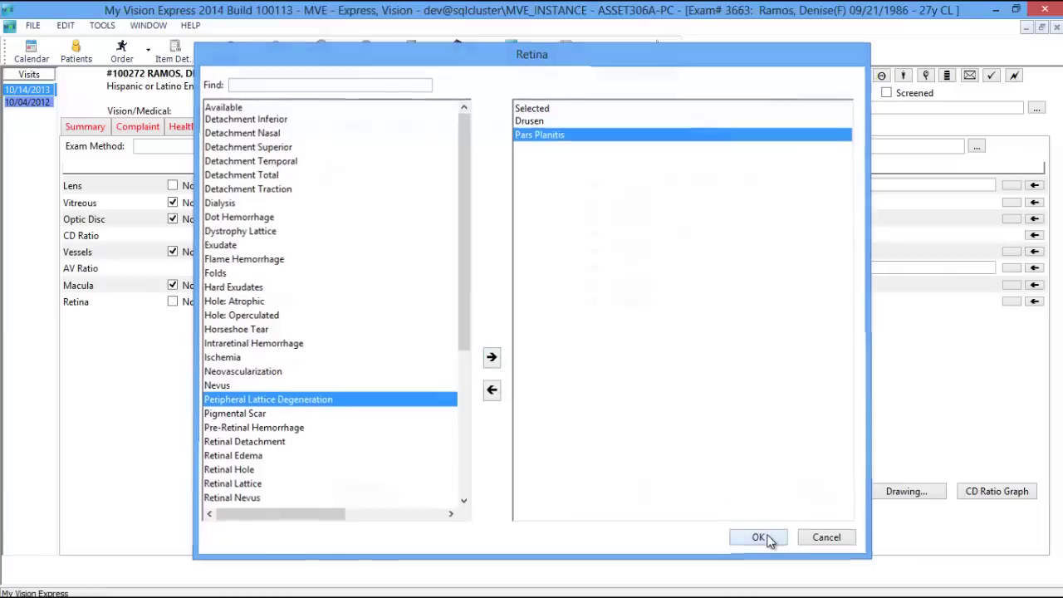
Enter "This is a note" as the right-eye macula finding and choose 78 D Lens as the exam method
click(284, 287)
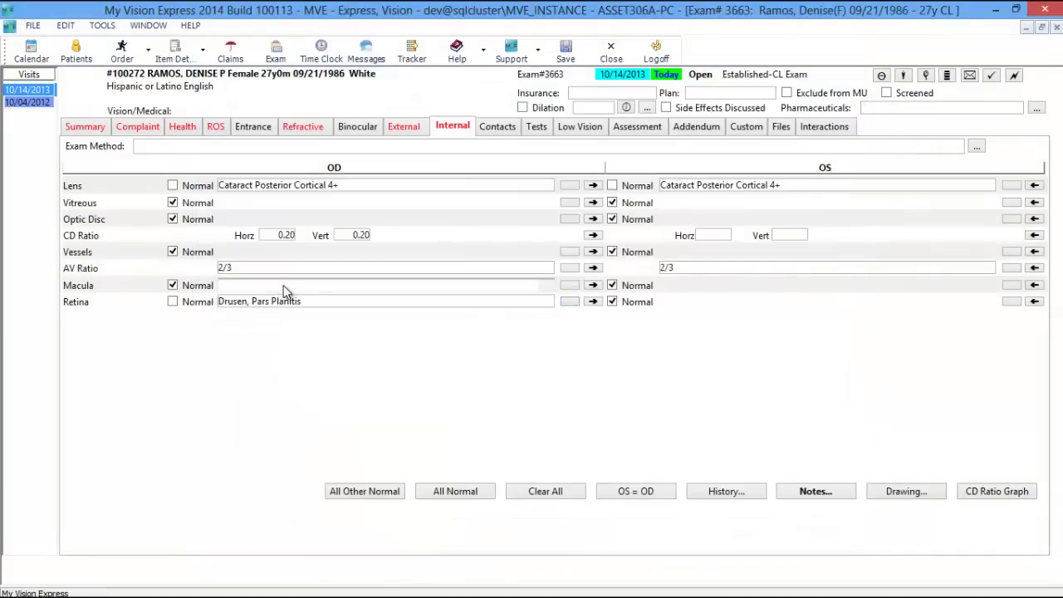
text(this is a note)
click(352, 389)
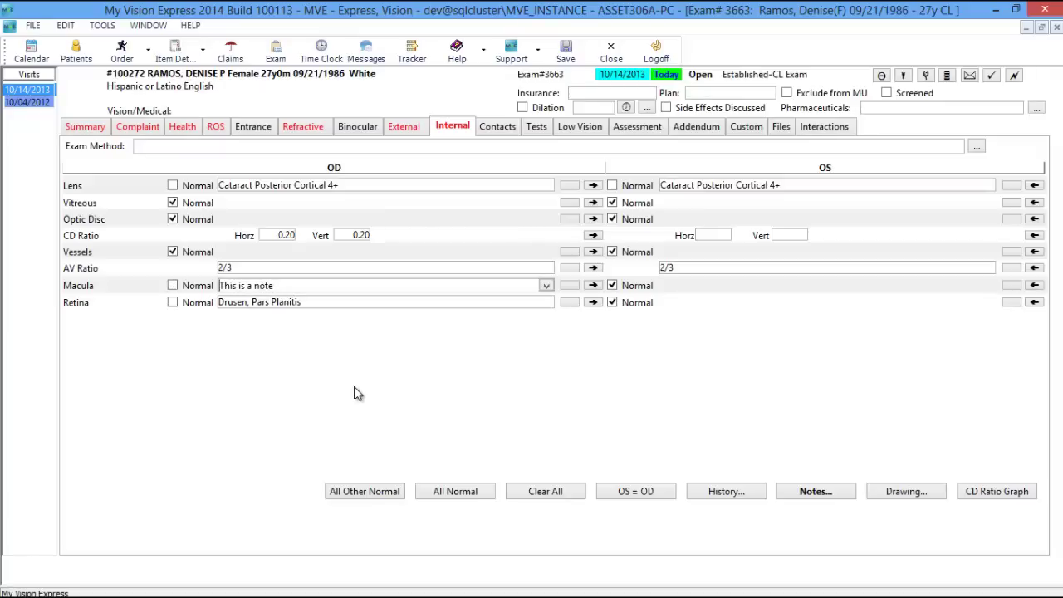
click(961, 147)
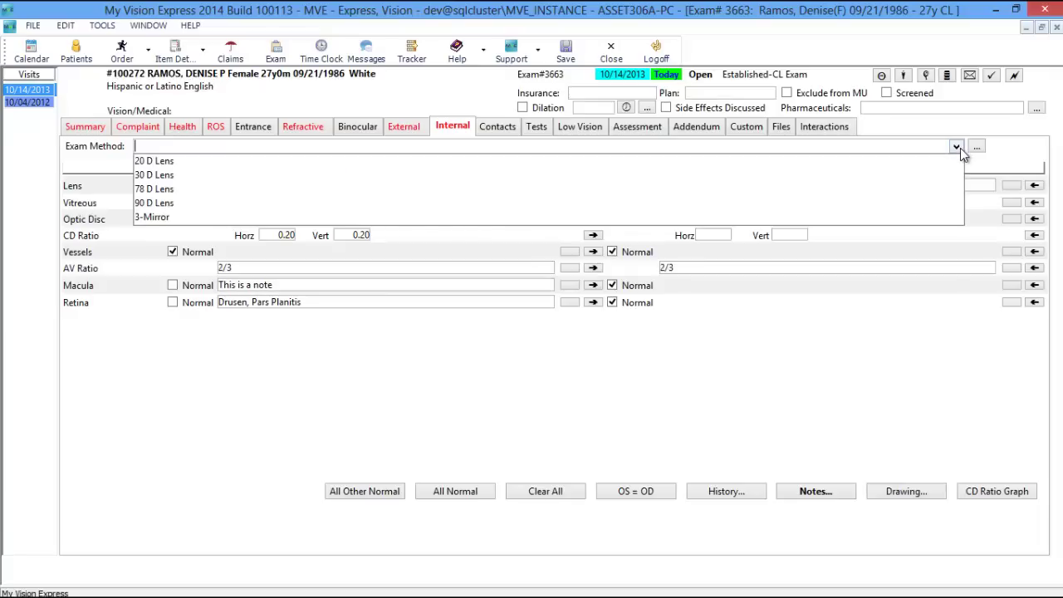
click(173, 188)
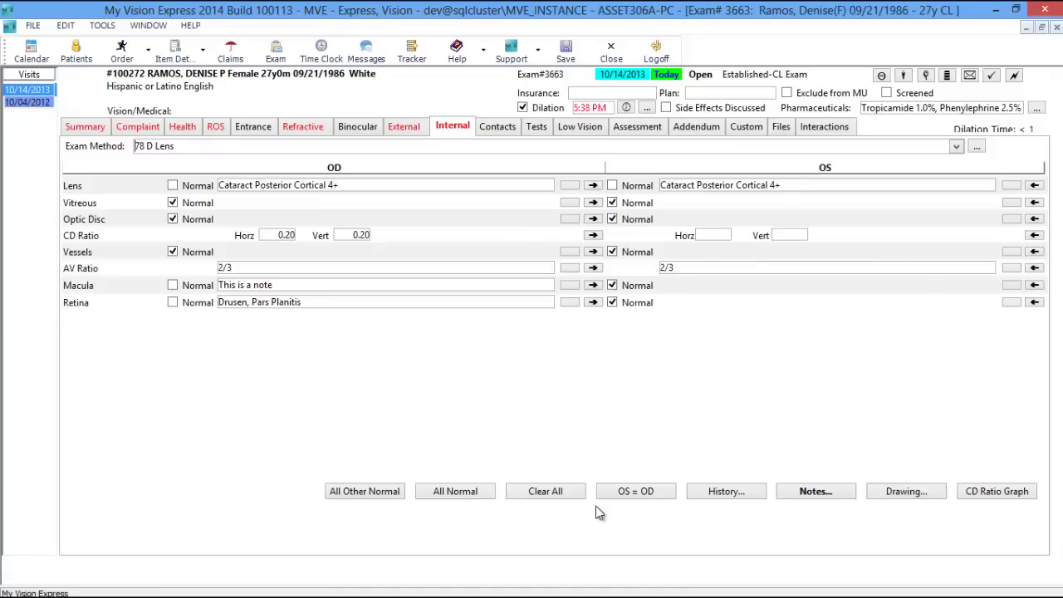
Review the previous internal exam findings available to copy from history, and read the generated internal notes
click(727, 496)
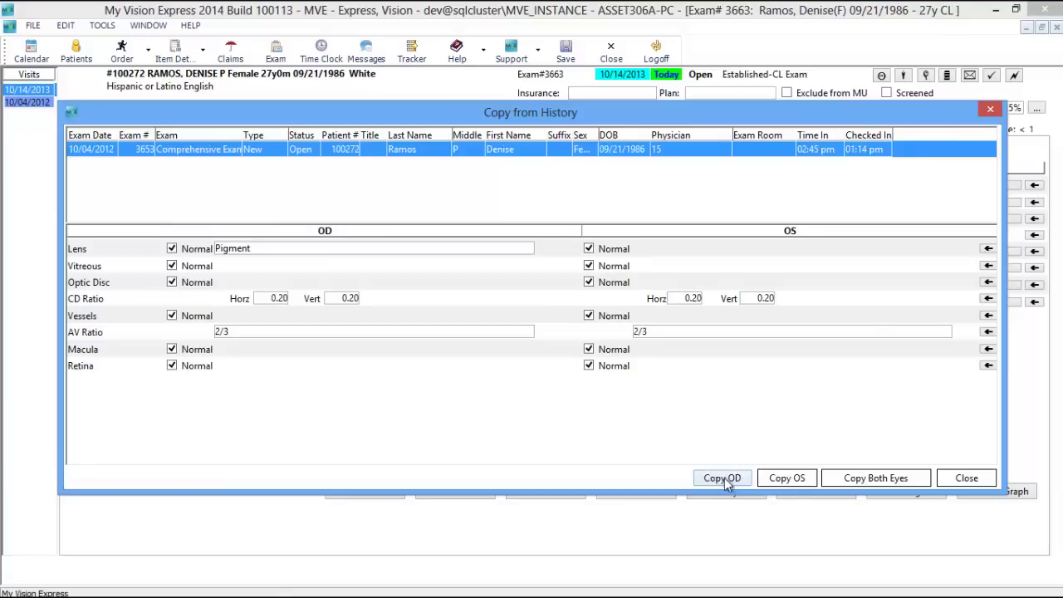
click(967, 479)
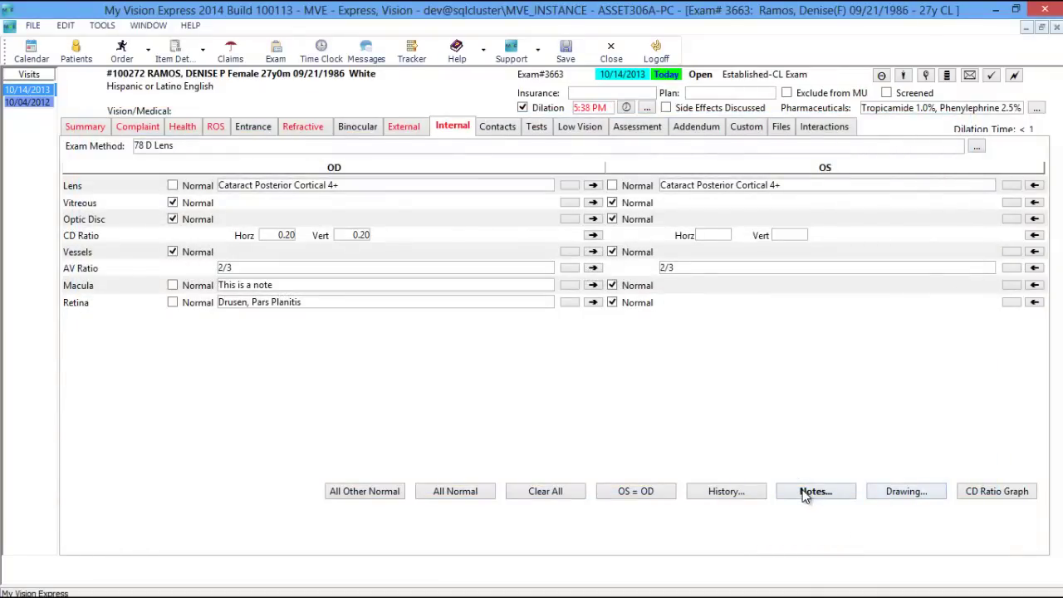
click(812, 492)
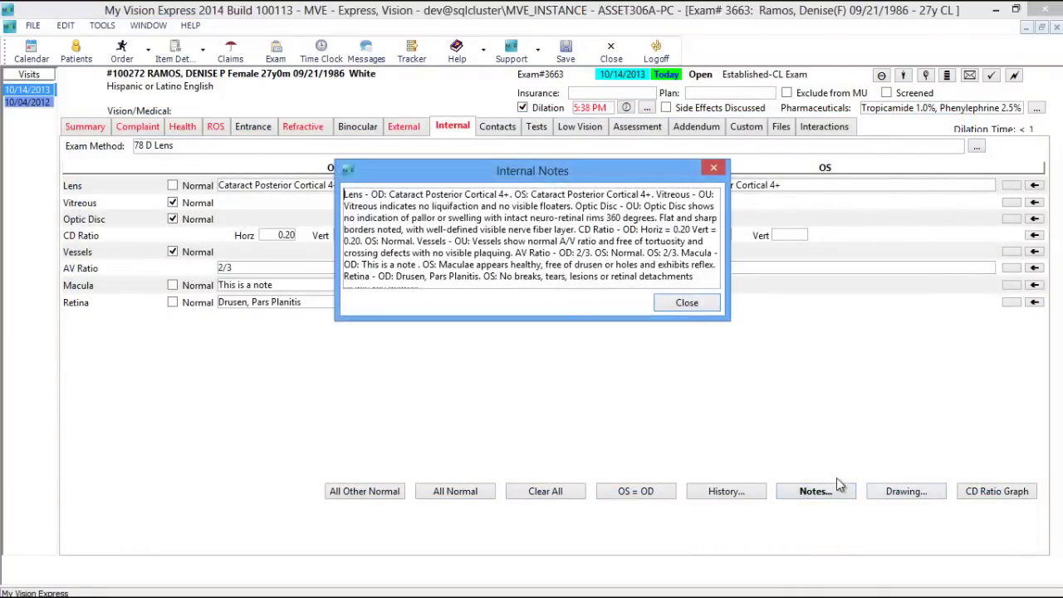
click(687, 303)
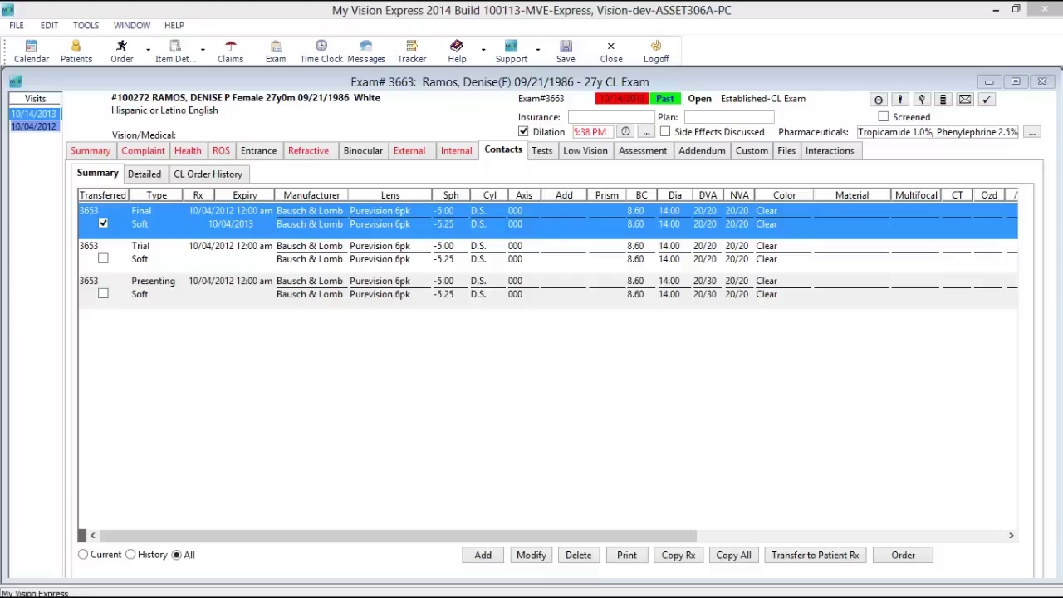
Add a new contact lens prescription, view its RGP/Custom fields, and set the lens kind back to Soft
click(488, 554)
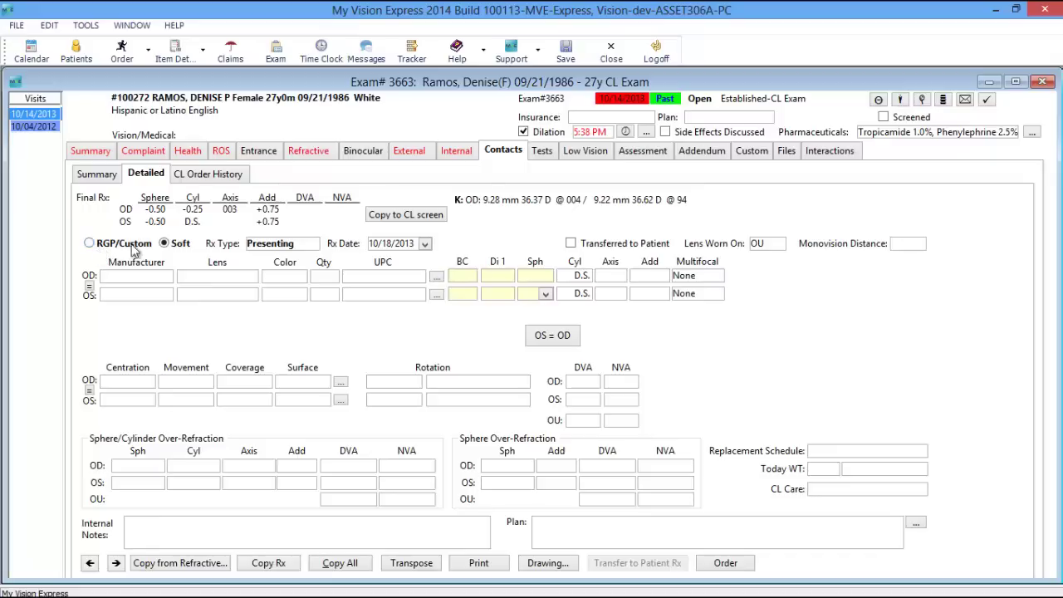
click(88, 242)
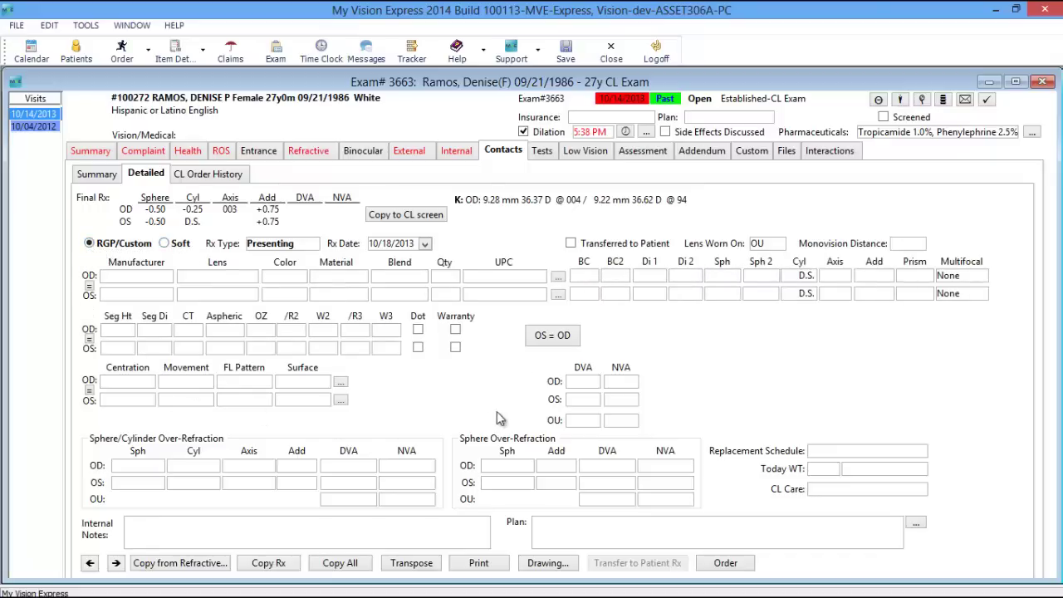
click(165, 242)
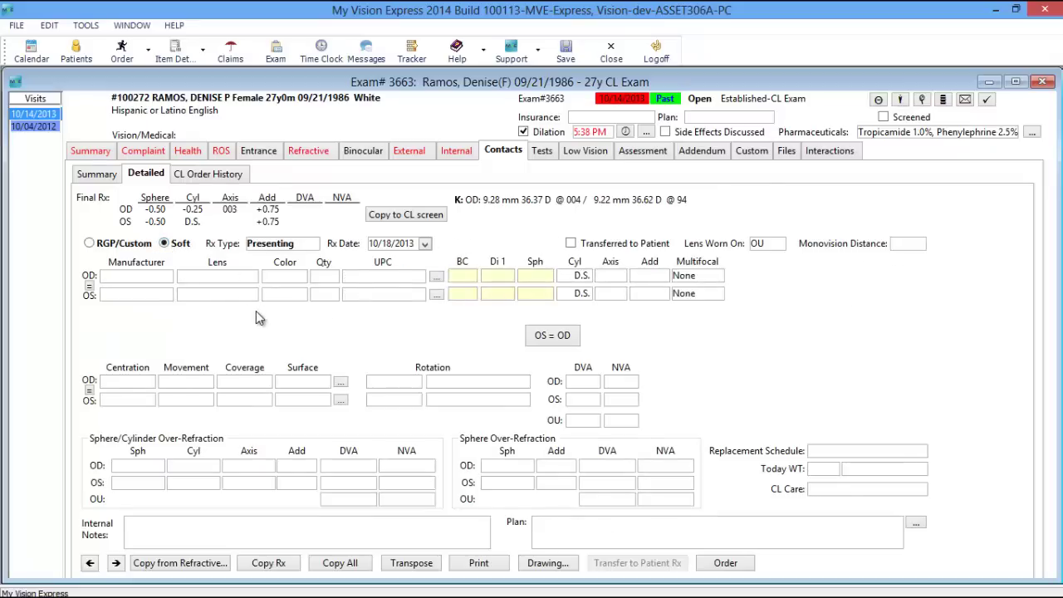
Set the contact lens prescription's Rx type to Trial 2
click(314, 245)
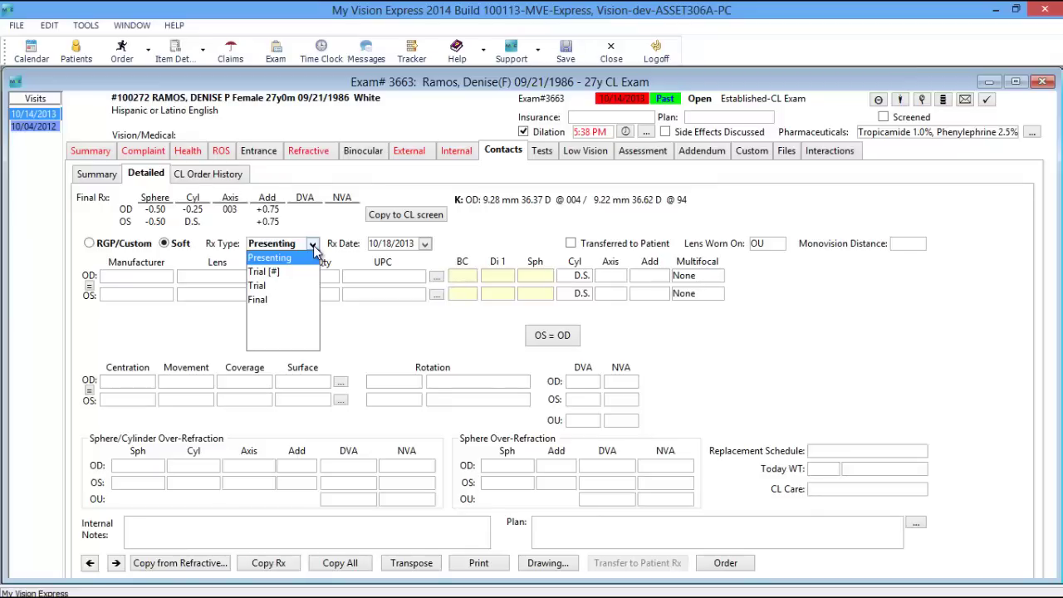
click(287, 272)
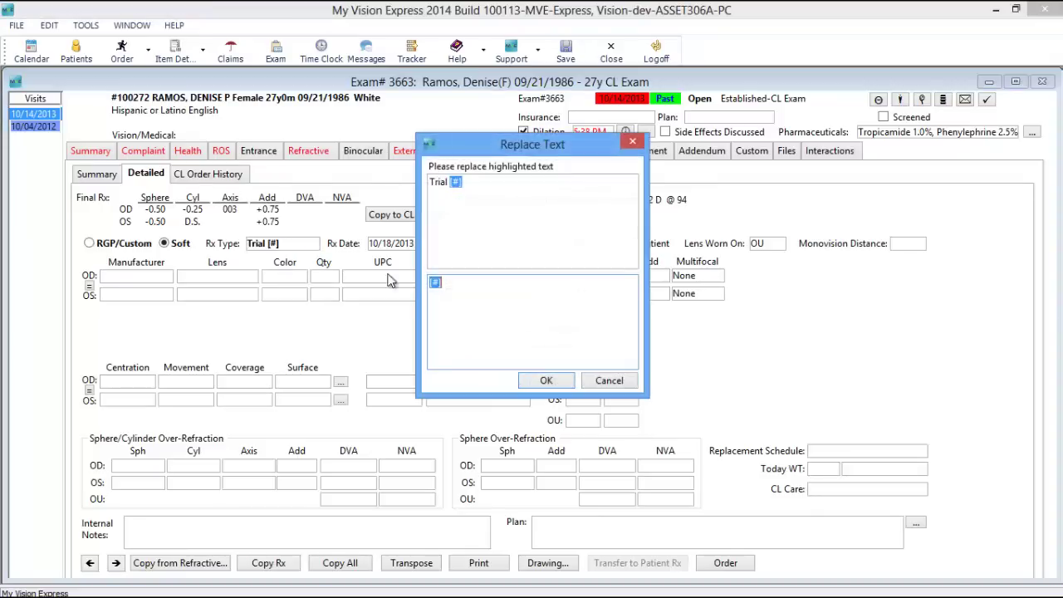
text(2)
click(548, 382)
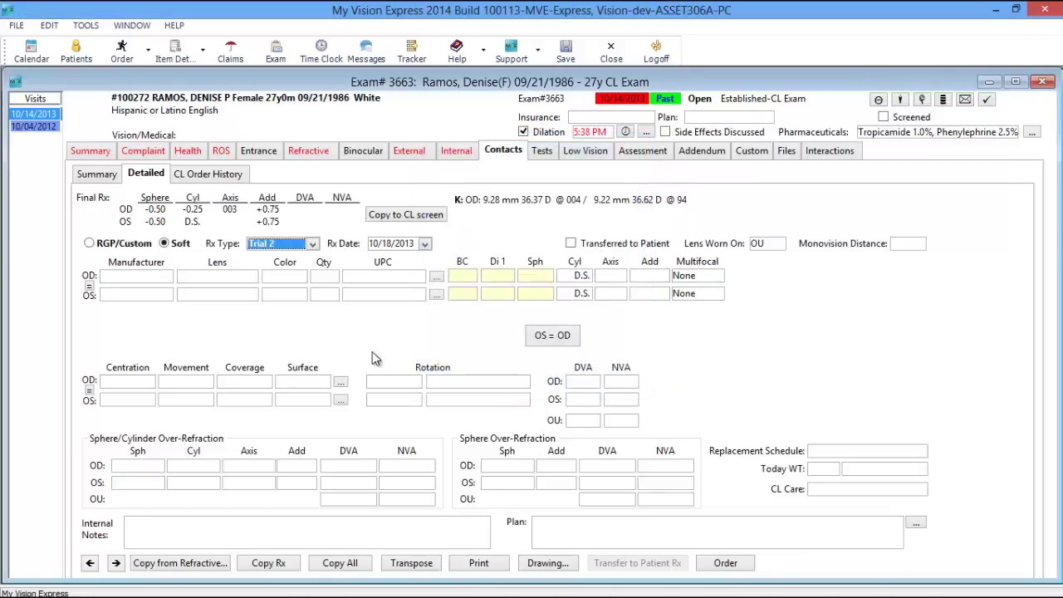
Choose the Bausch & Lomb Purevision 2 6pk from the lens inventory, filtered by manufacturer, for the right eye
click(437, 280)
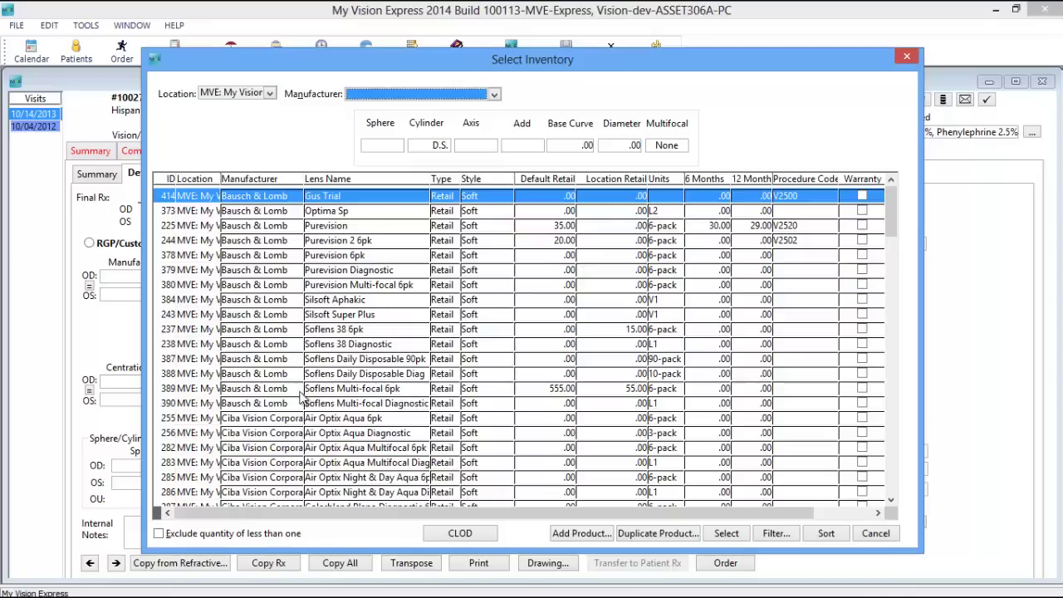
click(887, 249)
drag(887, 250, 887, 411)
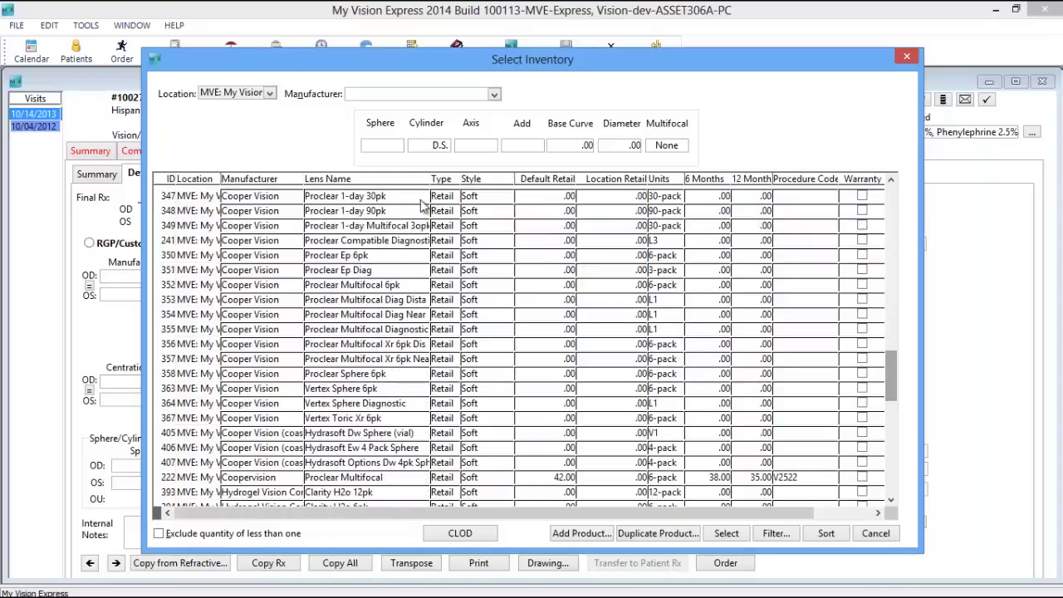
click(497, 98)
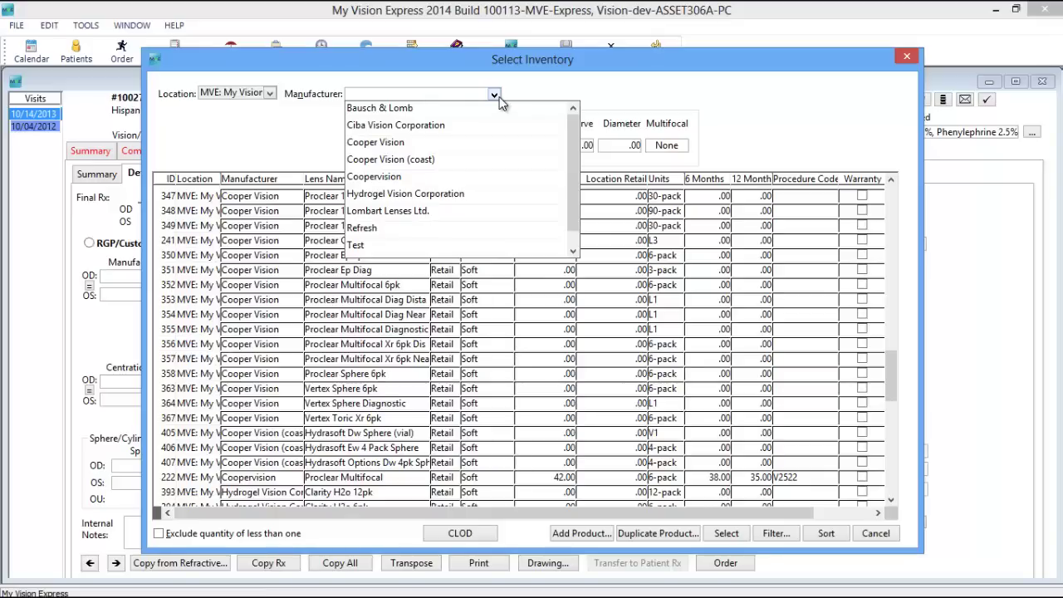
click(448, 110)
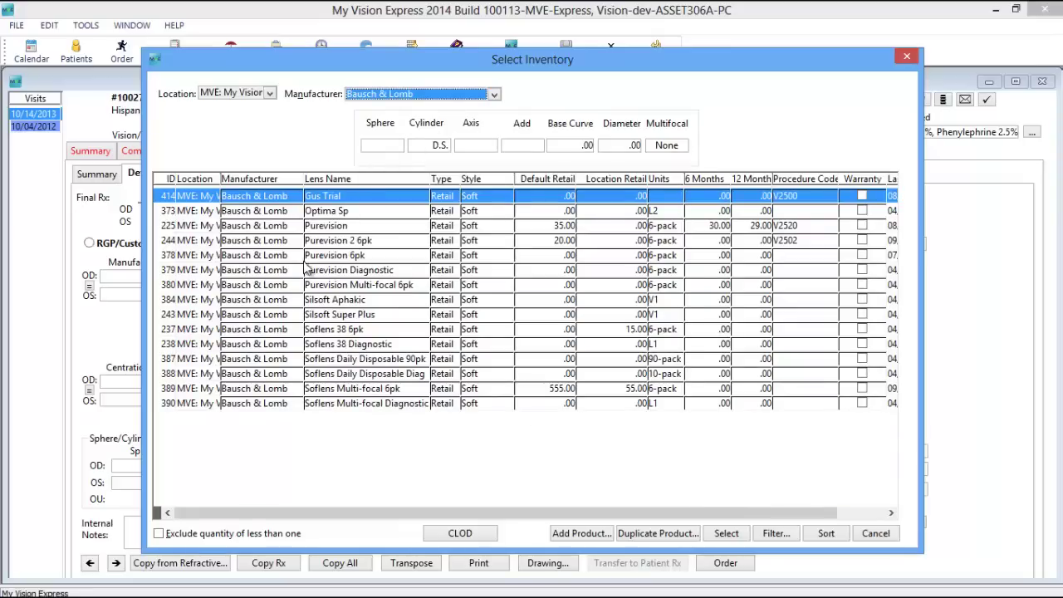
double_click(363, 241)
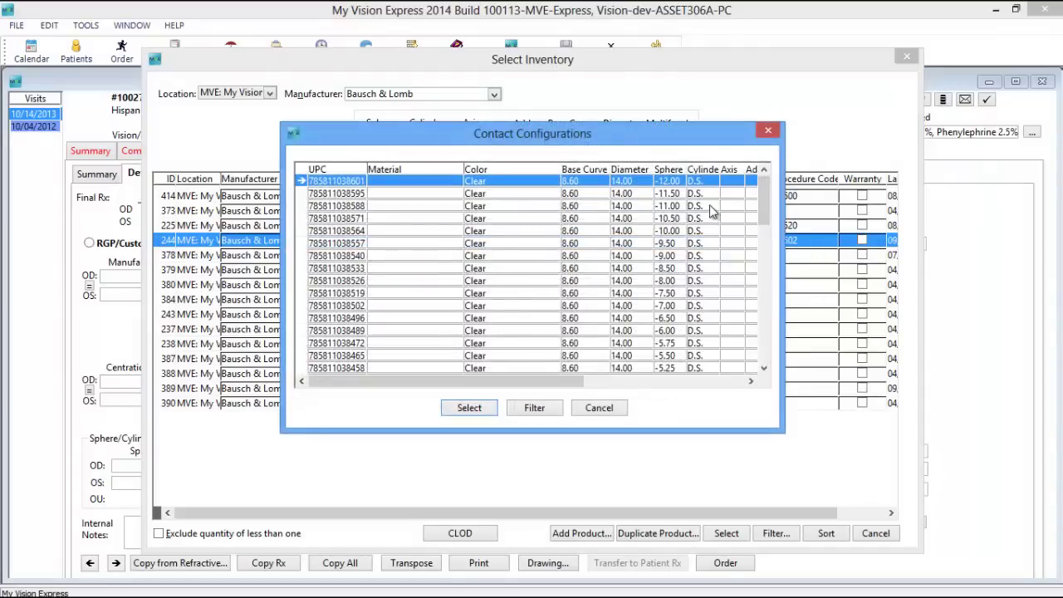
Select the Clear configuration with base curve 8.60, diameter 14.00 and sphere -1.00, and copy the right-eye lens to the left eye
drag(765, 200, 731, 293)
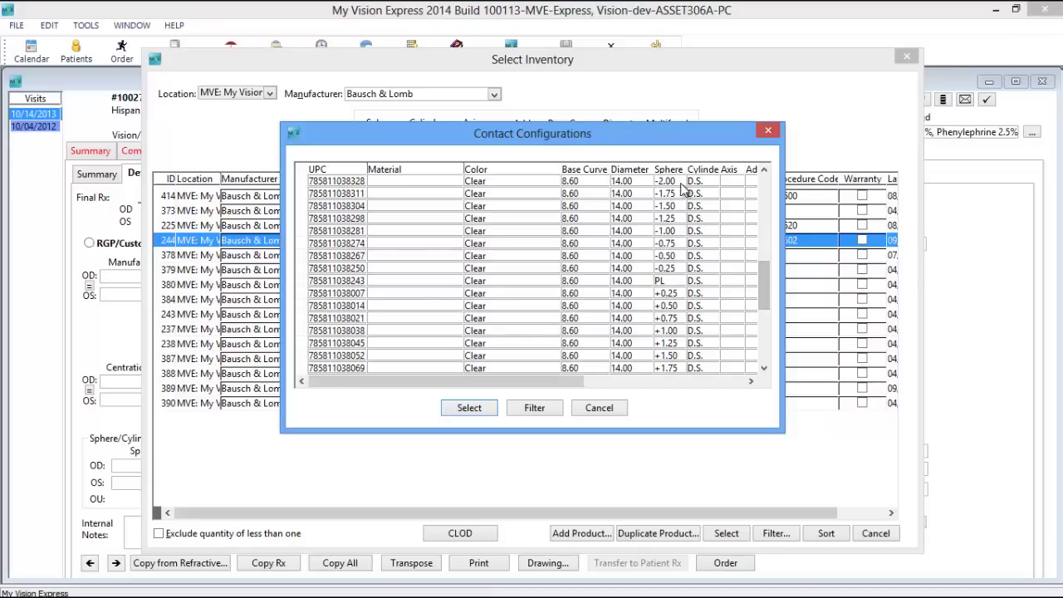
double_click(674, 231)
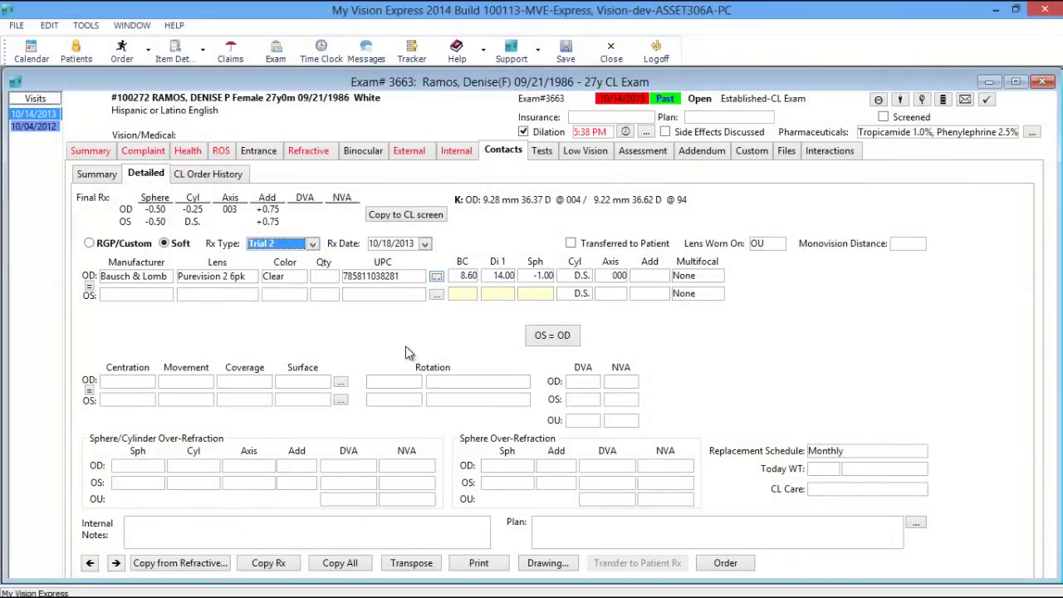
click(542, 337)
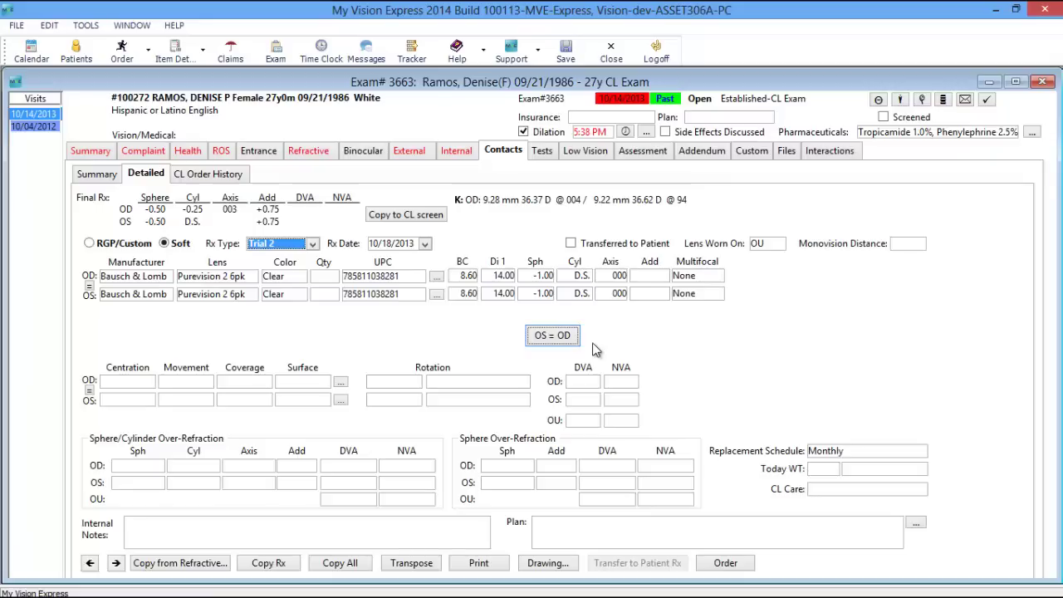
Try limiting the worn lens to OD, then restore OU and copy the right-eye lens to the left eye again
click(779, 248)
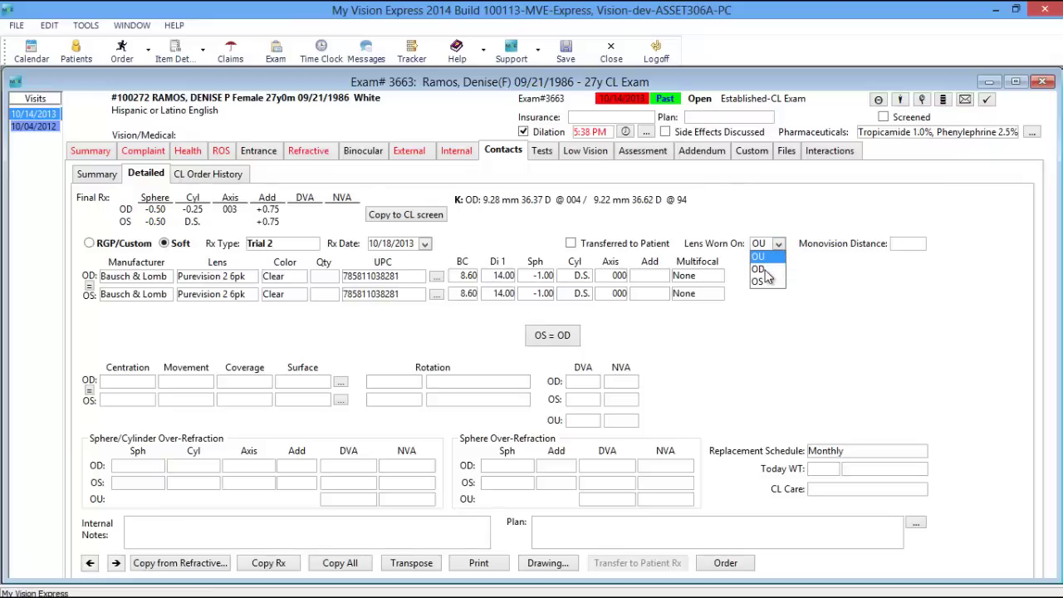
click(765, 270)
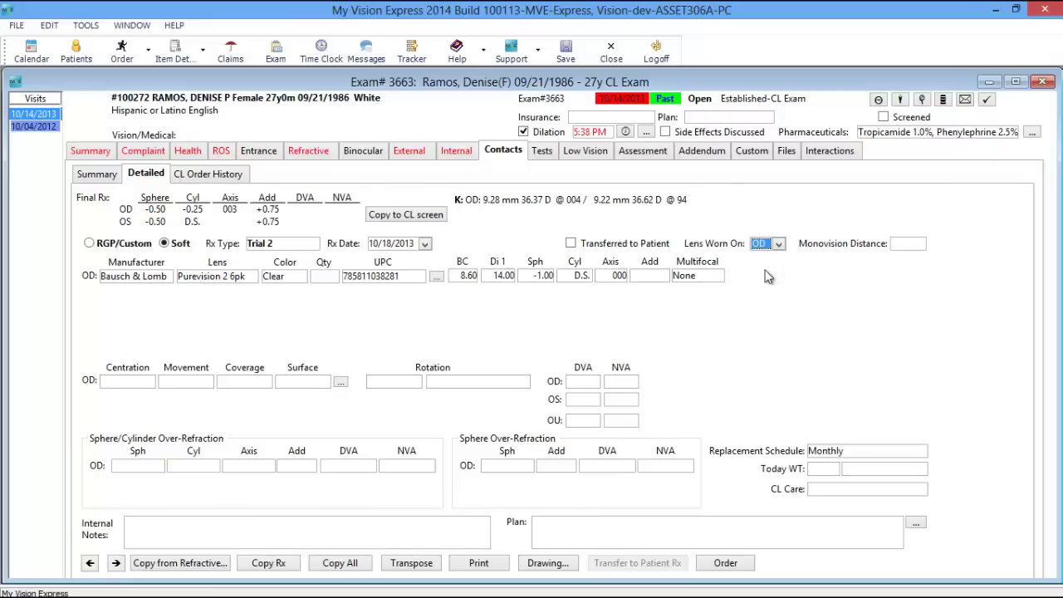
click(922, 246)
click(826, 299)
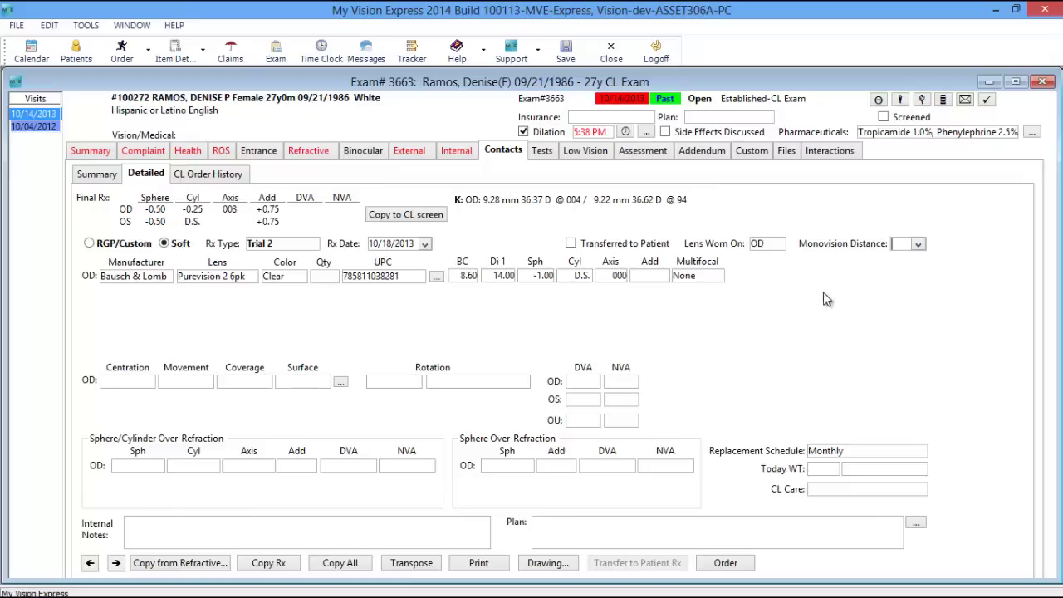
click(779, 245)
click(763, 285)
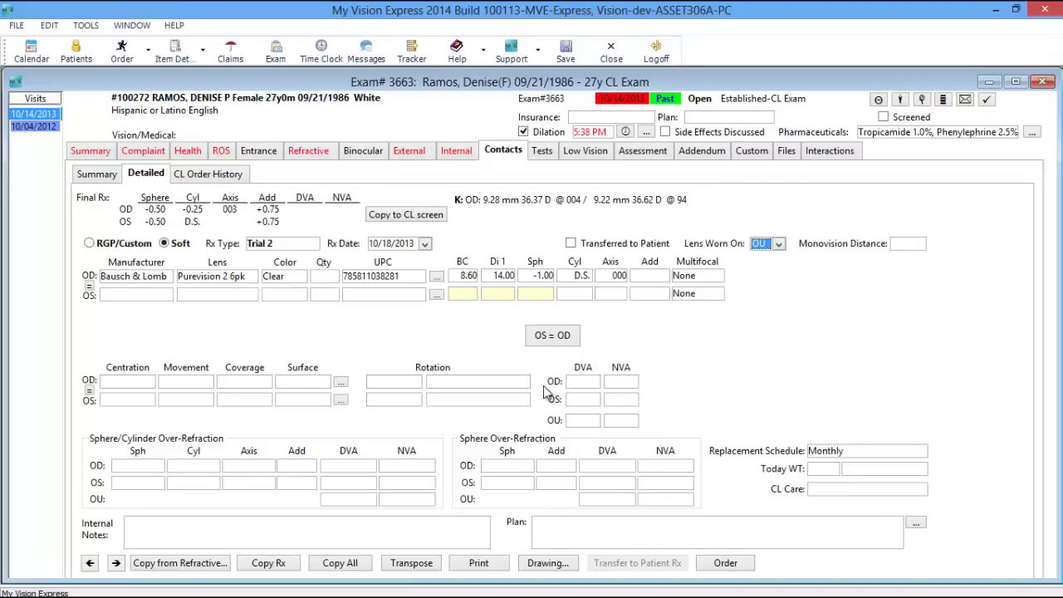
click(558, 336)
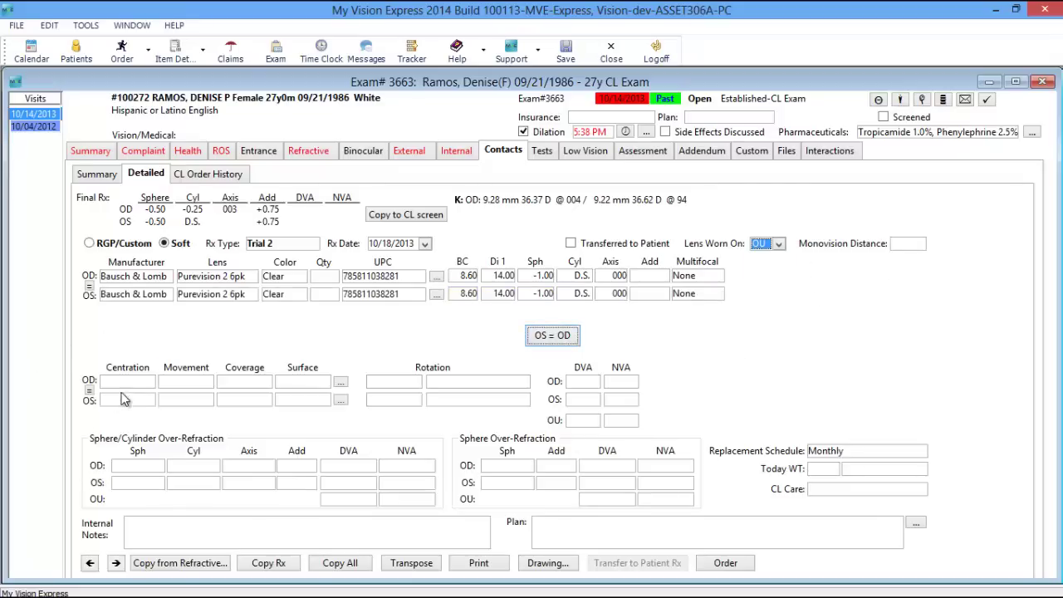
Record the right-eye lens fit as Superior centration, 1 mm movement, No coverage and Clear surface, and copy it to the left eye
click(149, 383)
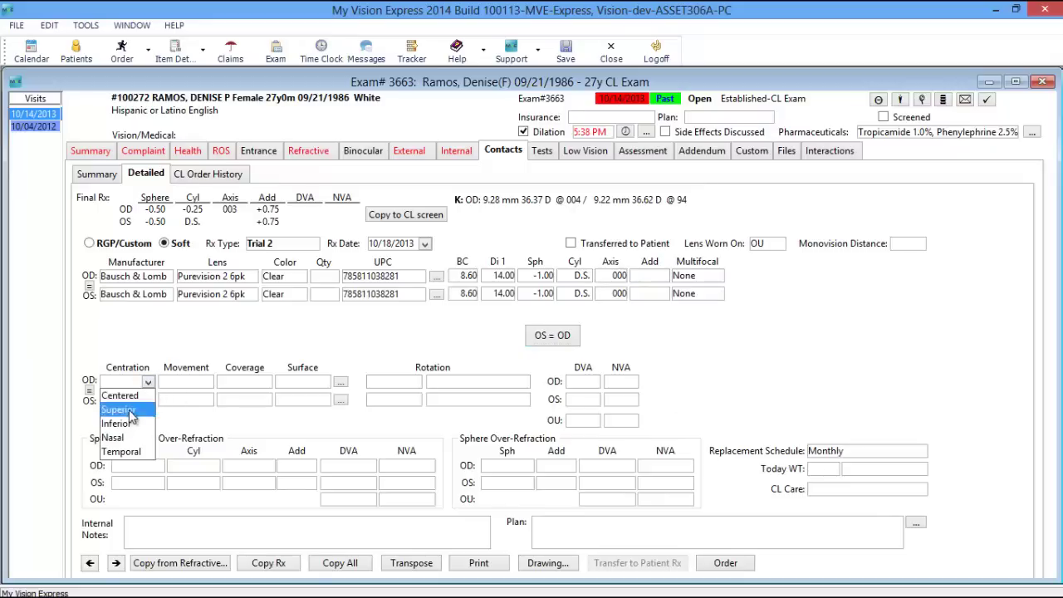
click(125, 405)
click(205, 383)
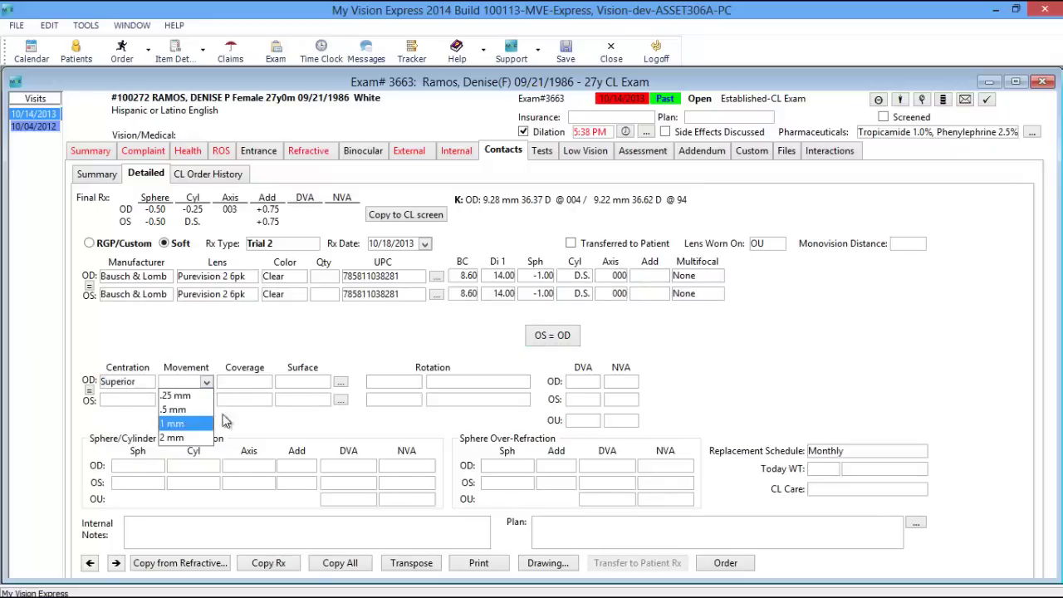
click(189, 421)
click(263, 383)
click(249, 397)
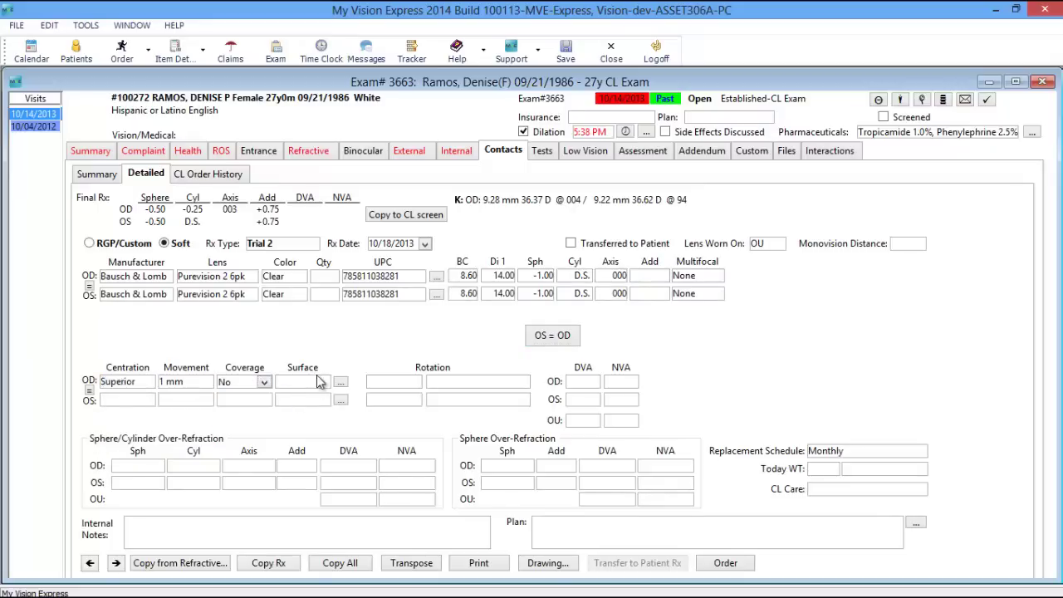
click(324, 381)
click(327, 399)
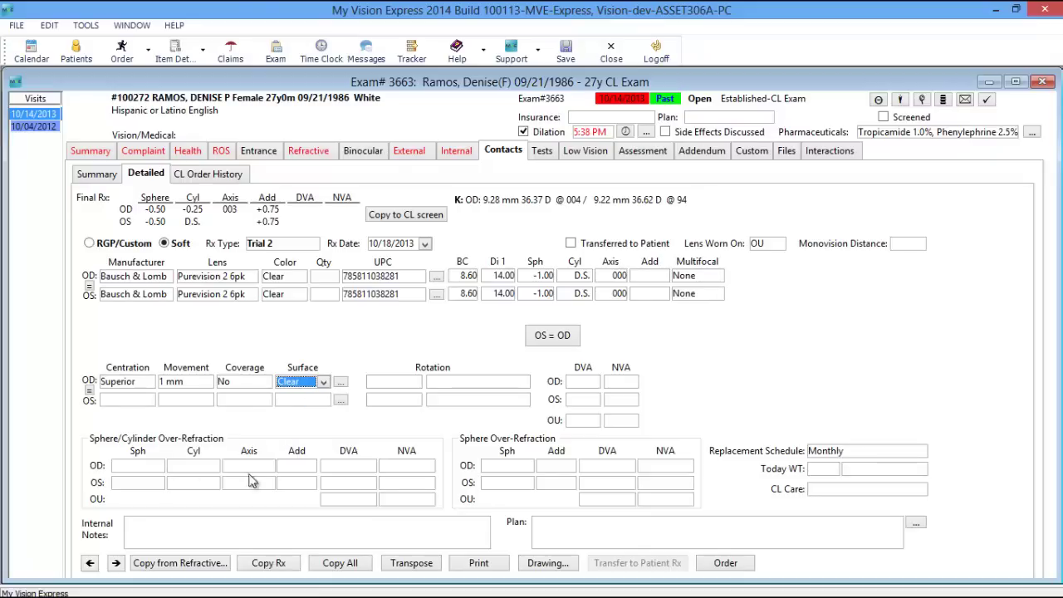
click(89, 392)
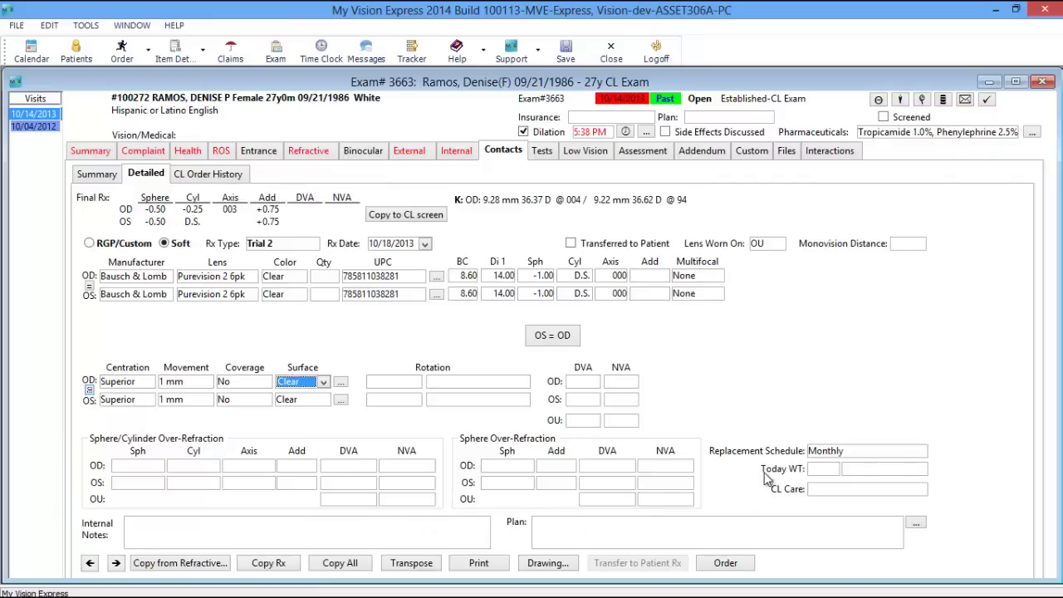
Choose Monthly as the lens replacement schedule and Clear Care as the CL care product
click(926, 450)
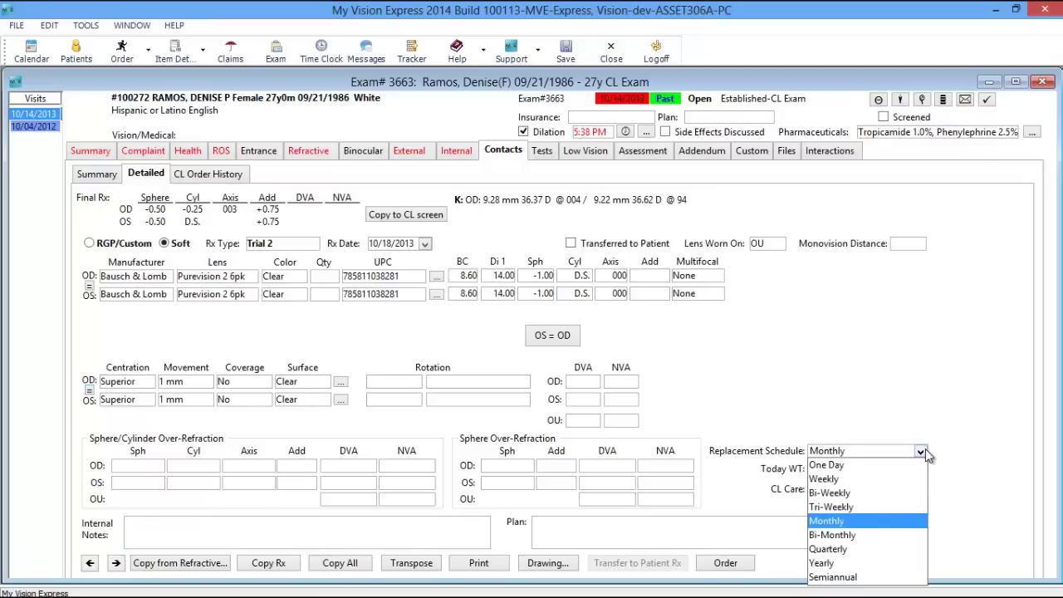
click(829, 520)
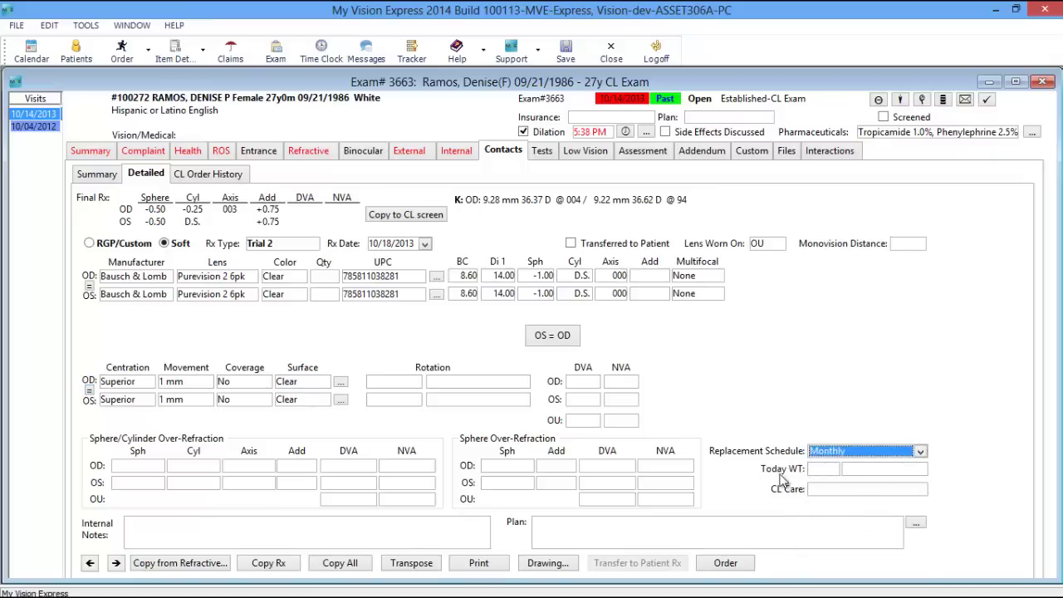
click(917, 489)
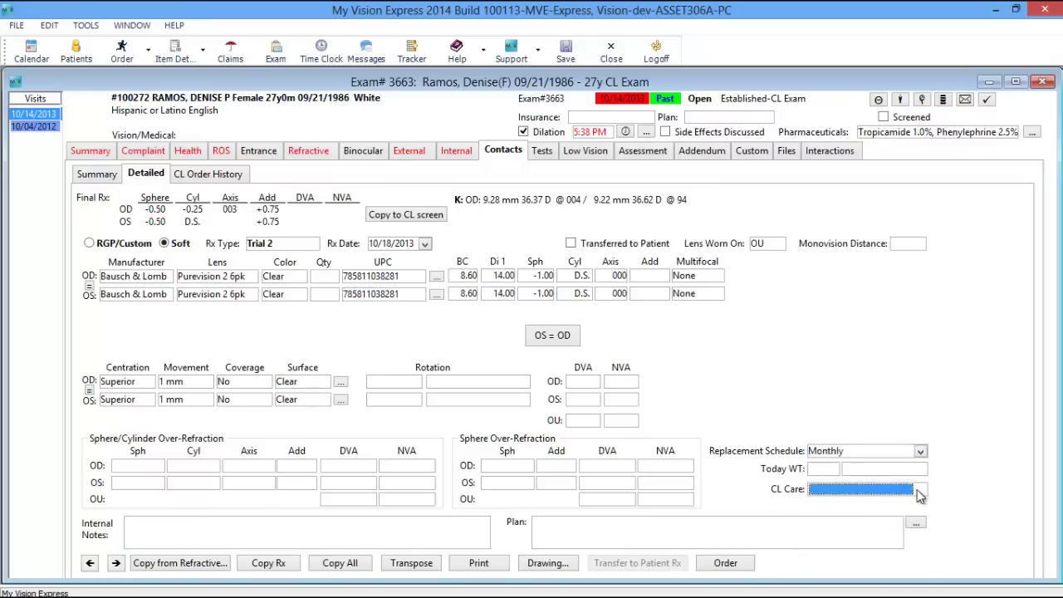
click(920, 491)
click(864, 532)
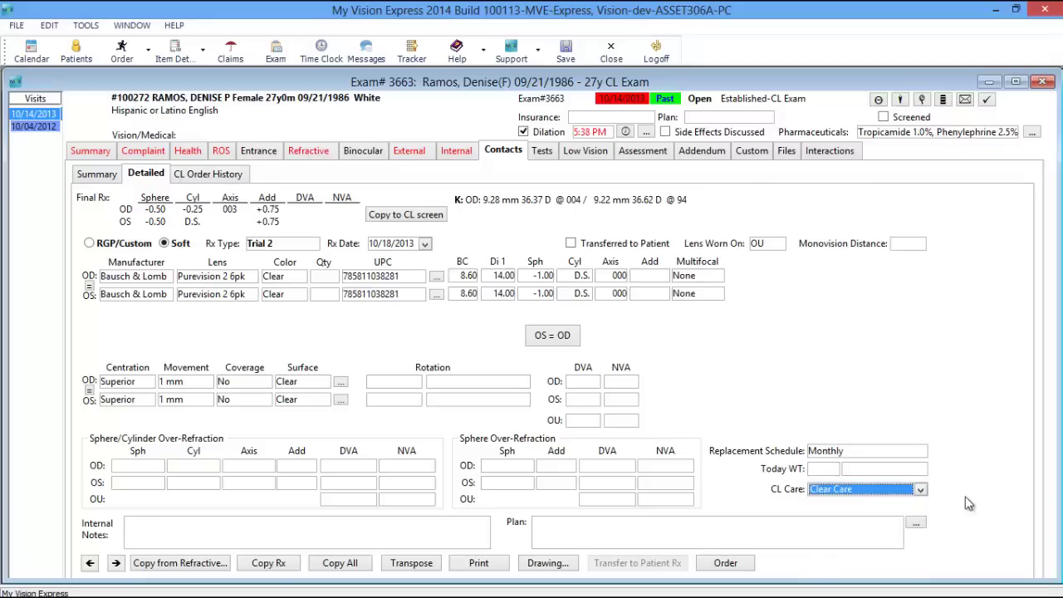
Add the current-wearer contact instruction "discontinue contacts temporarily" to the prescription's plan
click(182, 534)
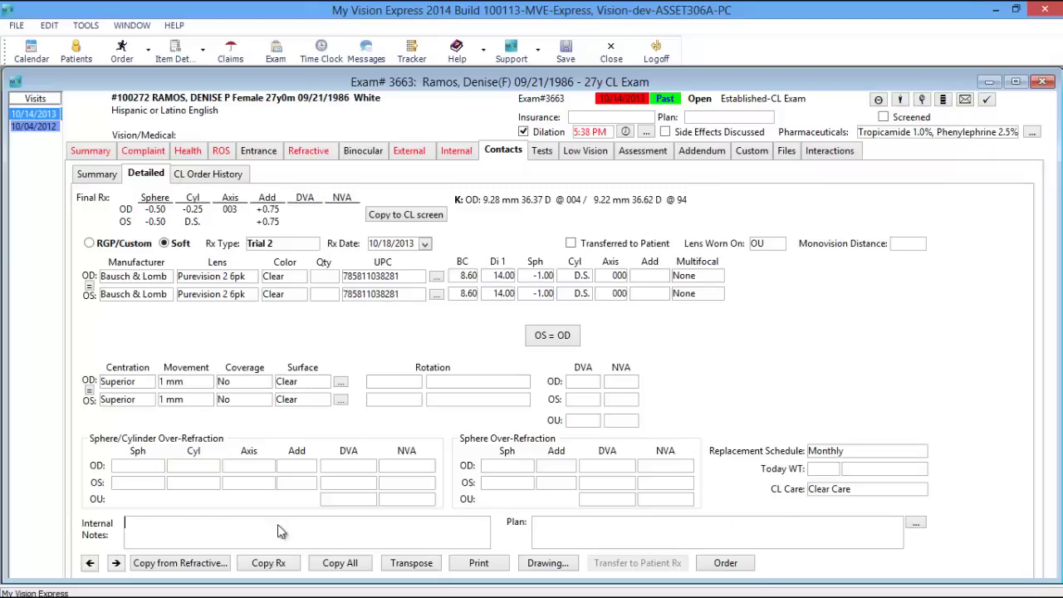
click(568, 528)
click(915, 524)
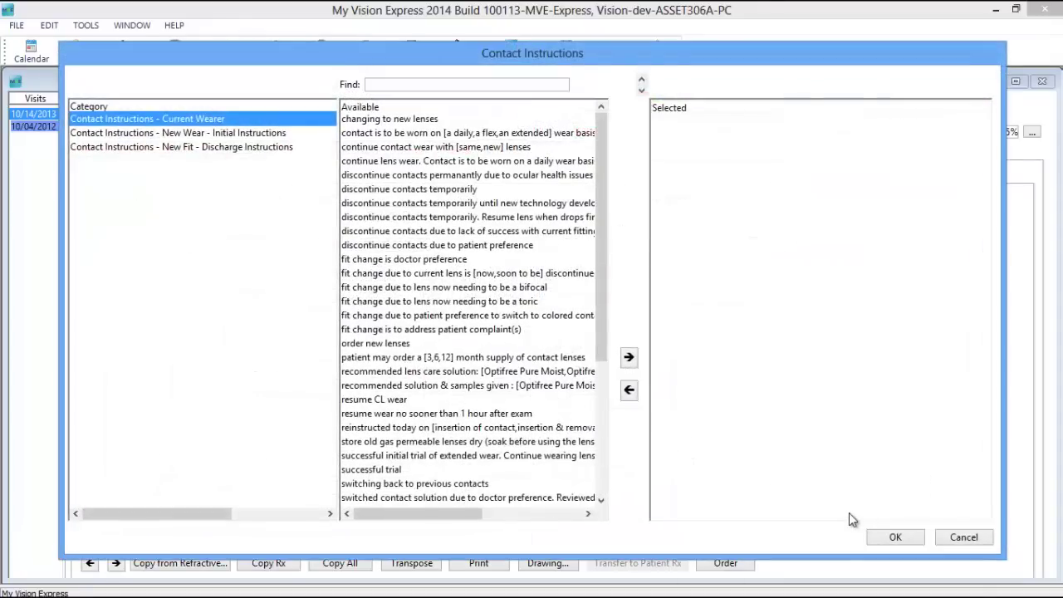
click(438, 189)
click(629, 357)
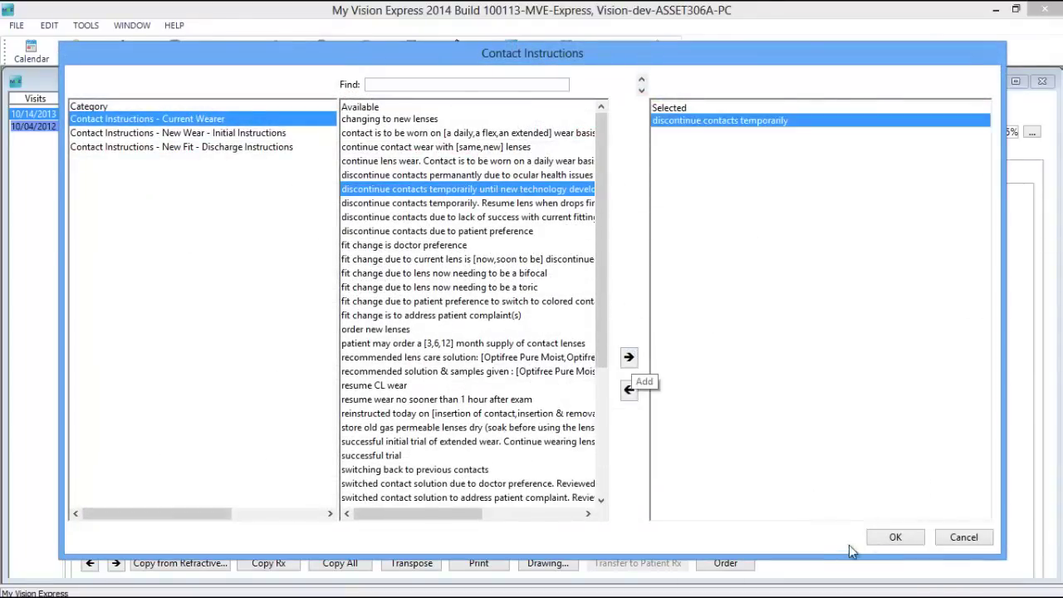
click(890, 538)
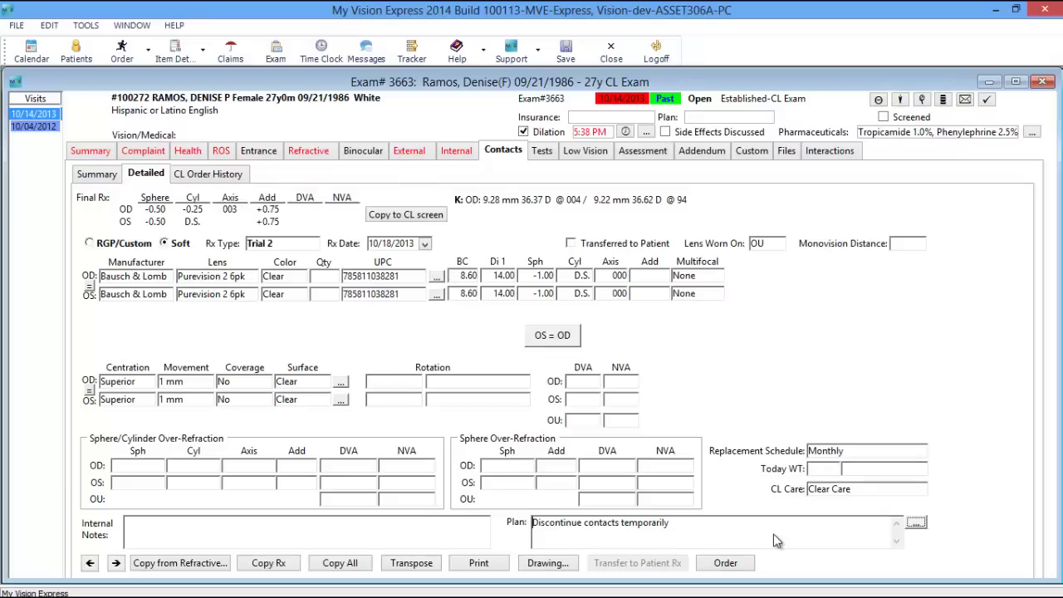
Copy the transferred Final refraction from the 10/04/2012 exam into the contact lens prescription
click(207, 568)
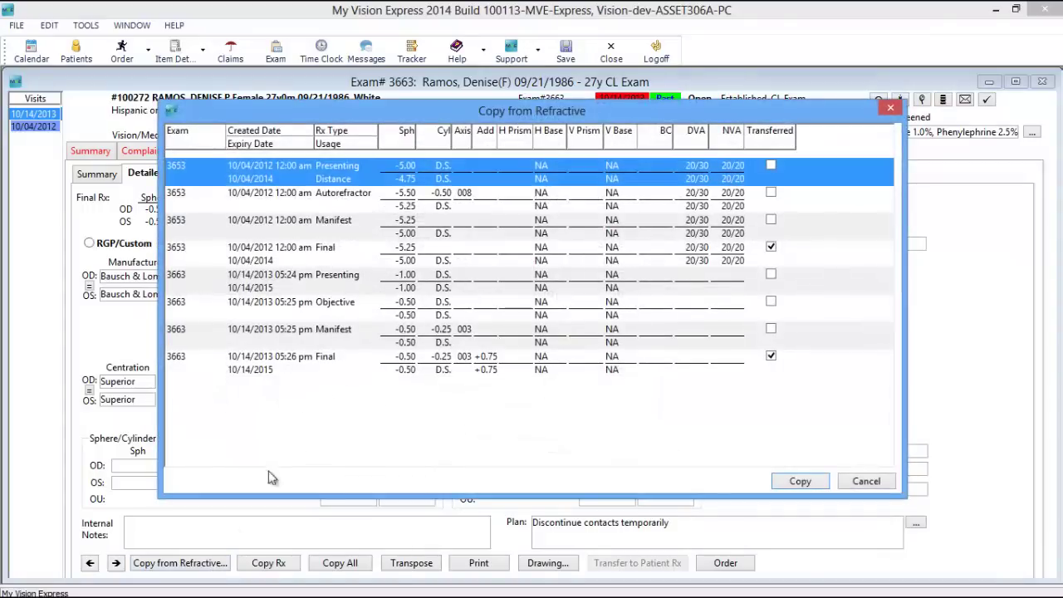
click(375, 258)
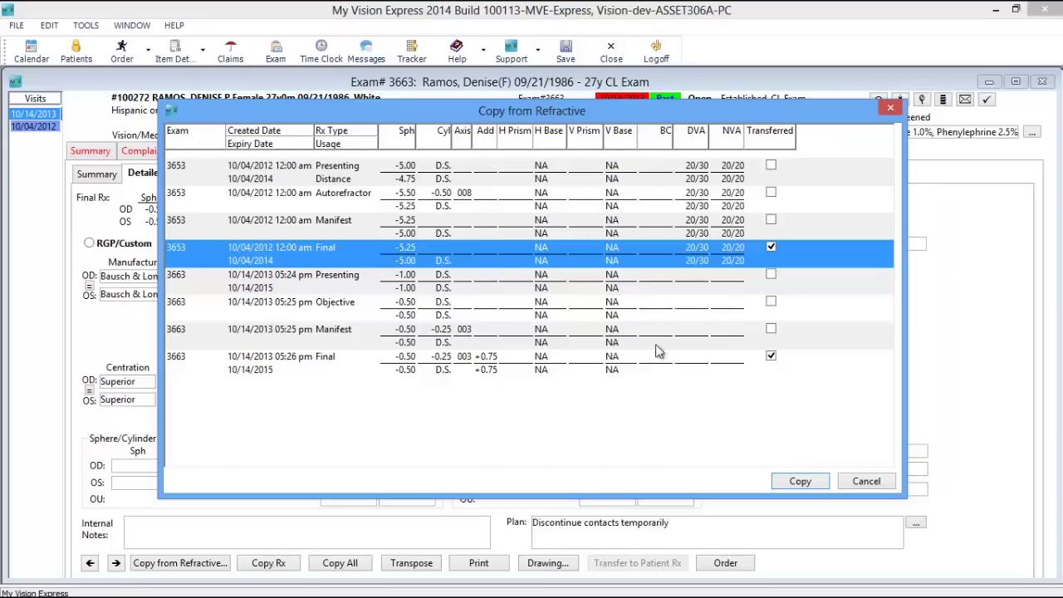
click(800, 481)
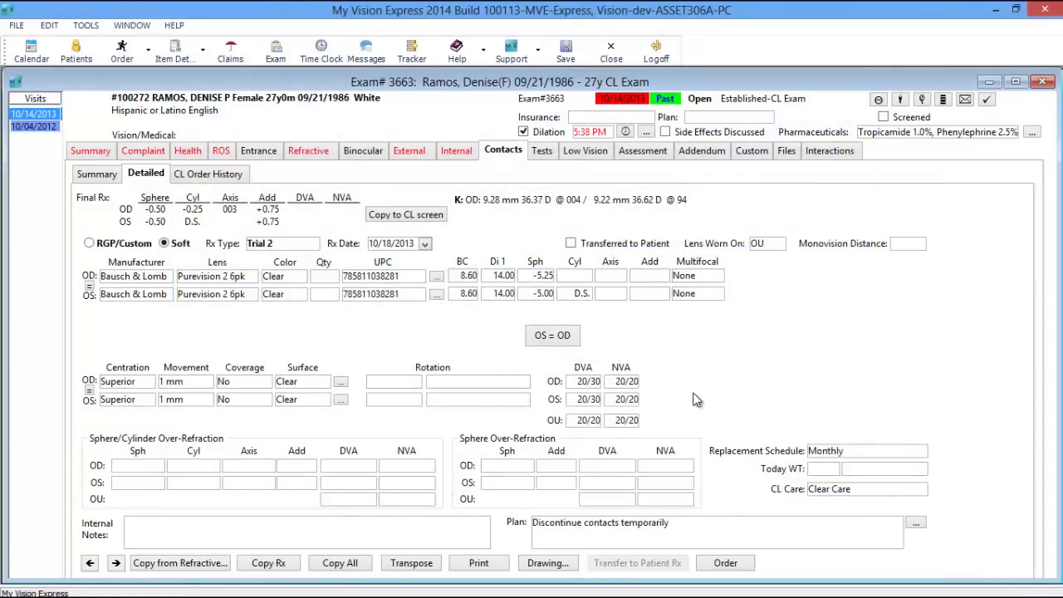
Copy the contact lens Rx into a new prescription and set its Rx type to Final
click(282, 563)
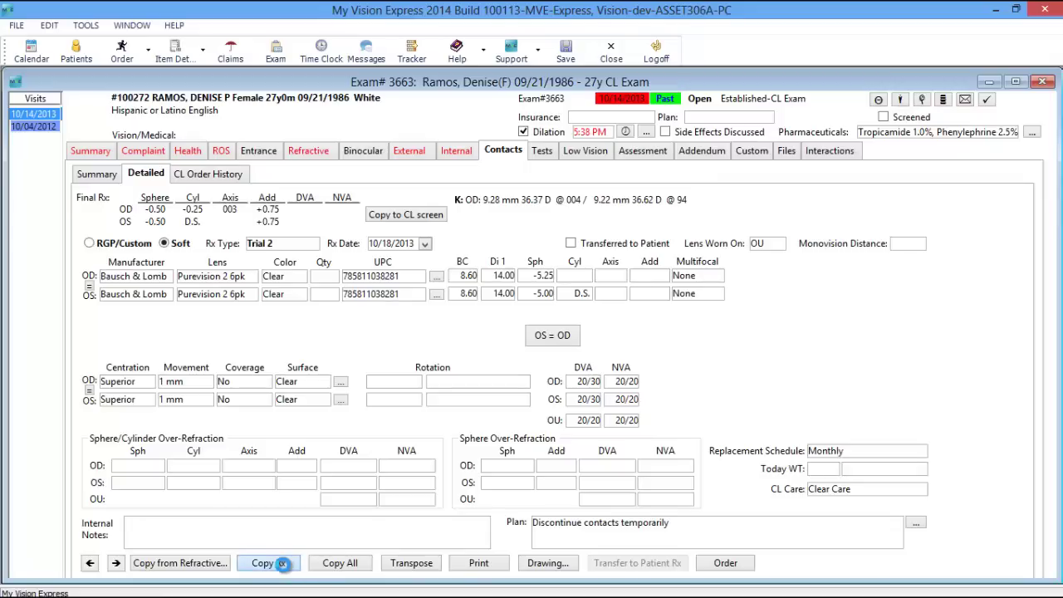
click(282, 564)
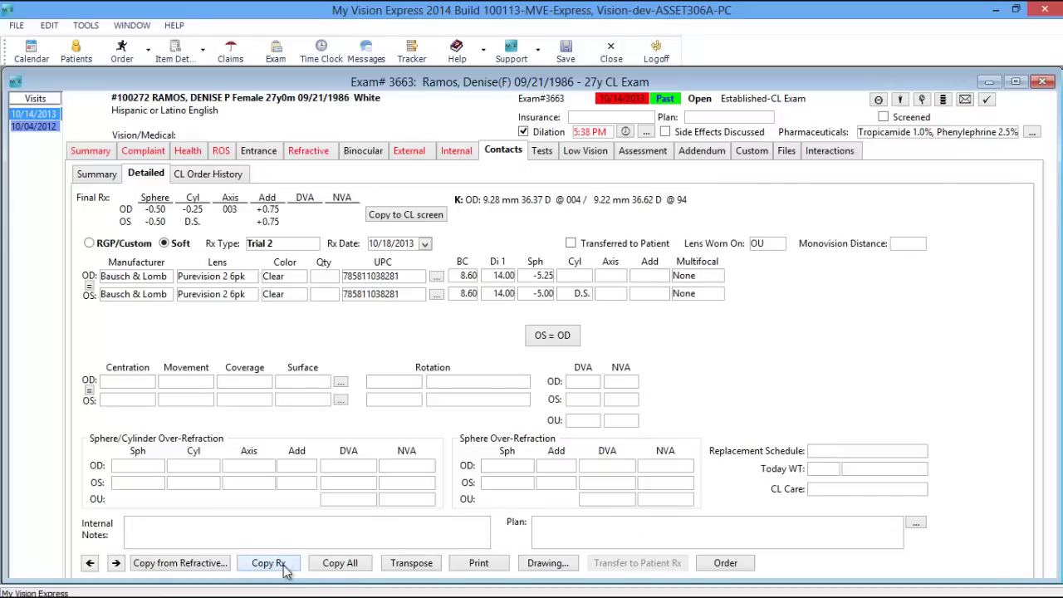
click(344, 565)
click(313, 244)
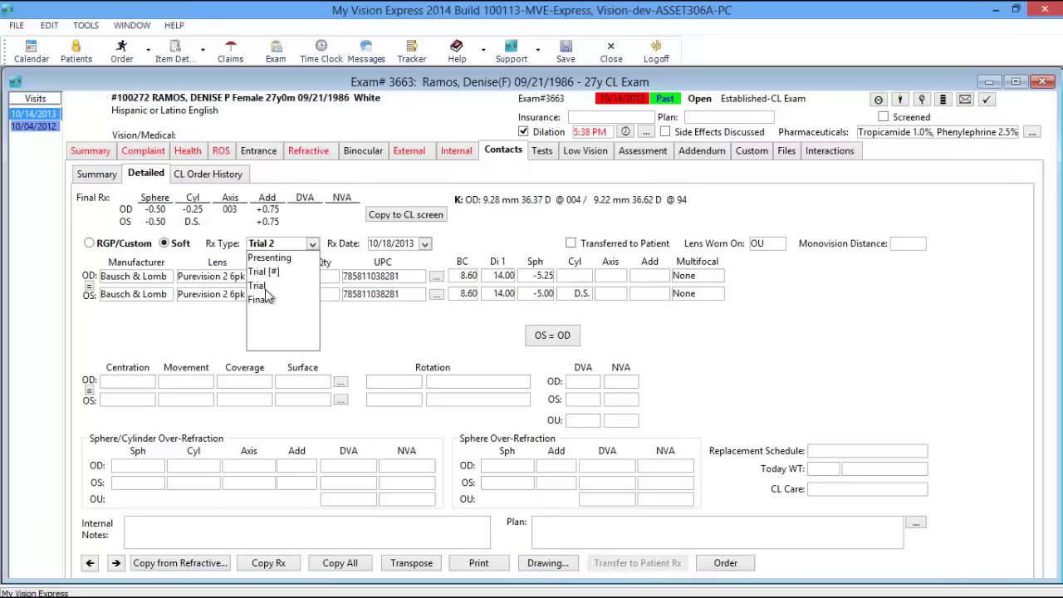
click(261, 300)
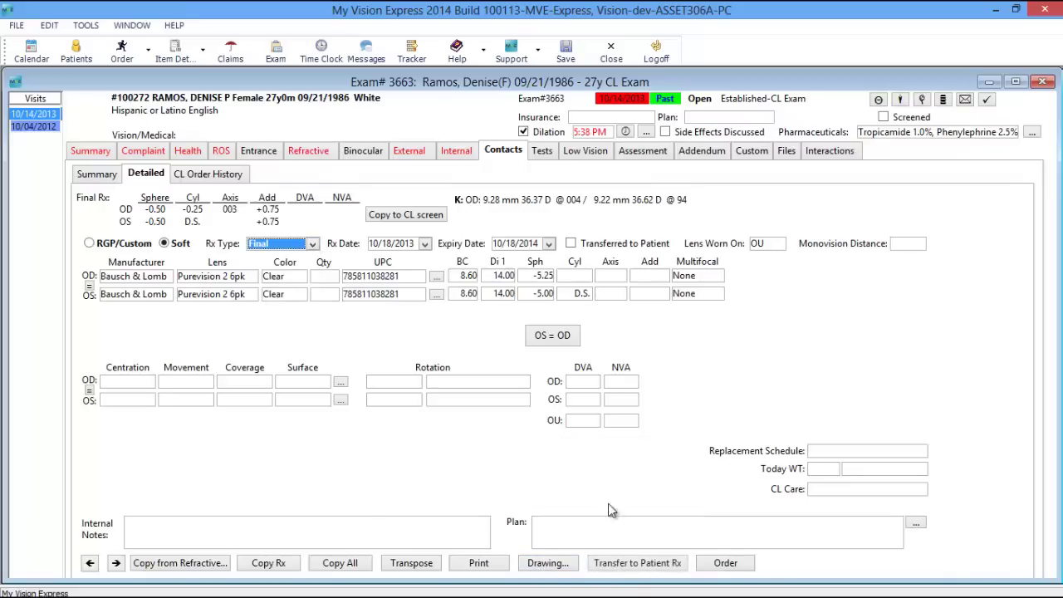
Transfer the final contact lens prescription to the patient Rx and view the contact lens order history
click(637, 570)
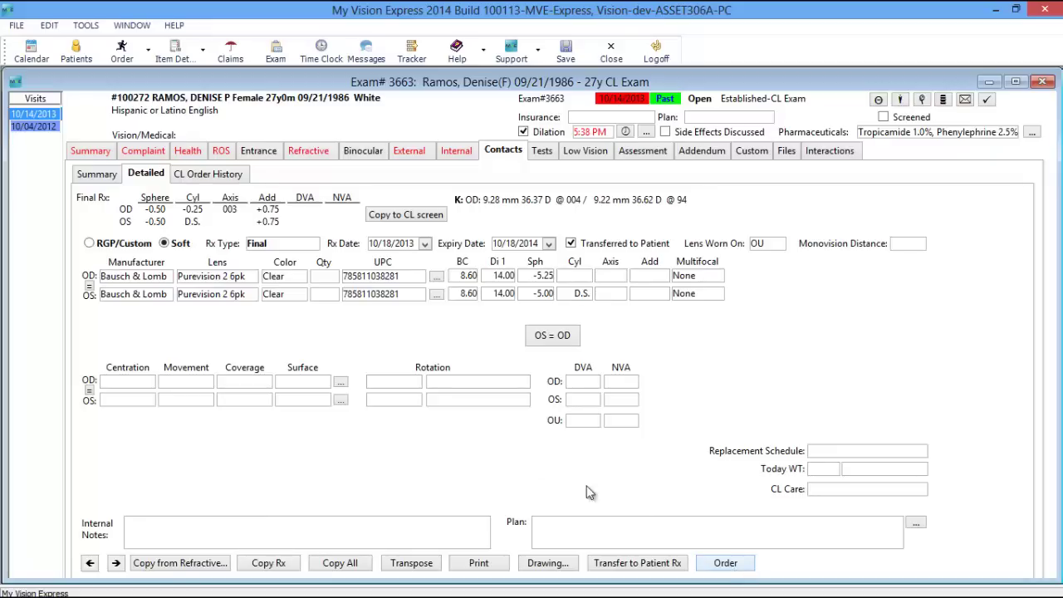
click(198, 174)
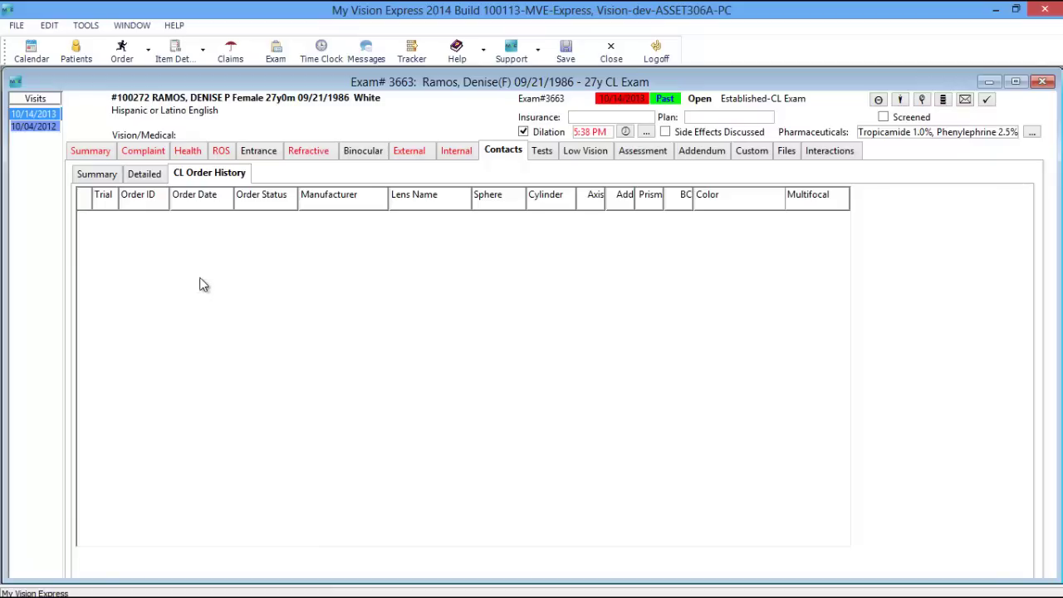
Add a diagnostic test of type Visual Field - Extended with the instrument FF-81- Screening for eye OU
click(540, 152)
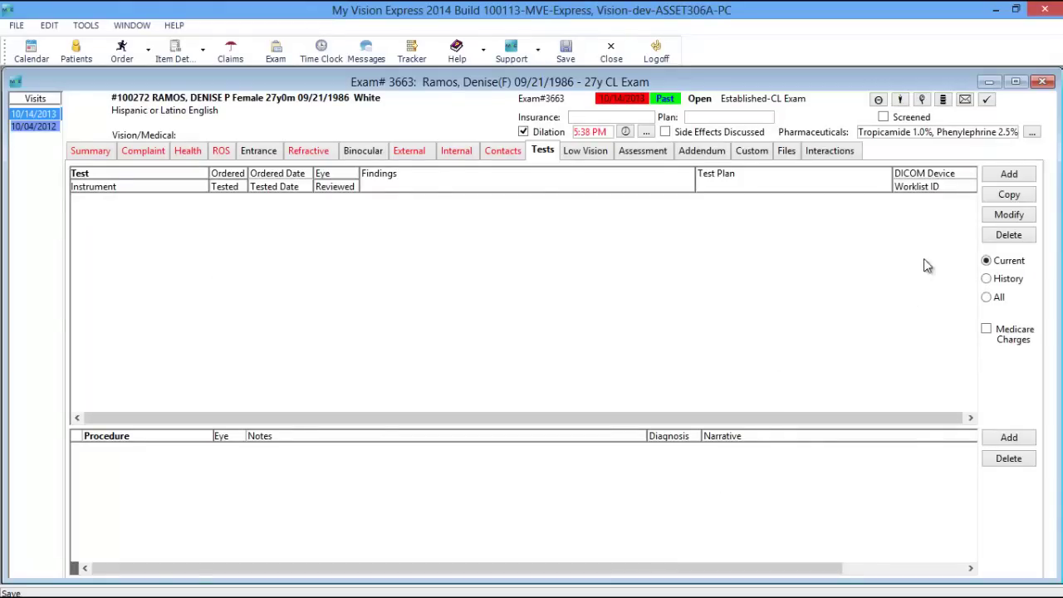
click(1017, 181)
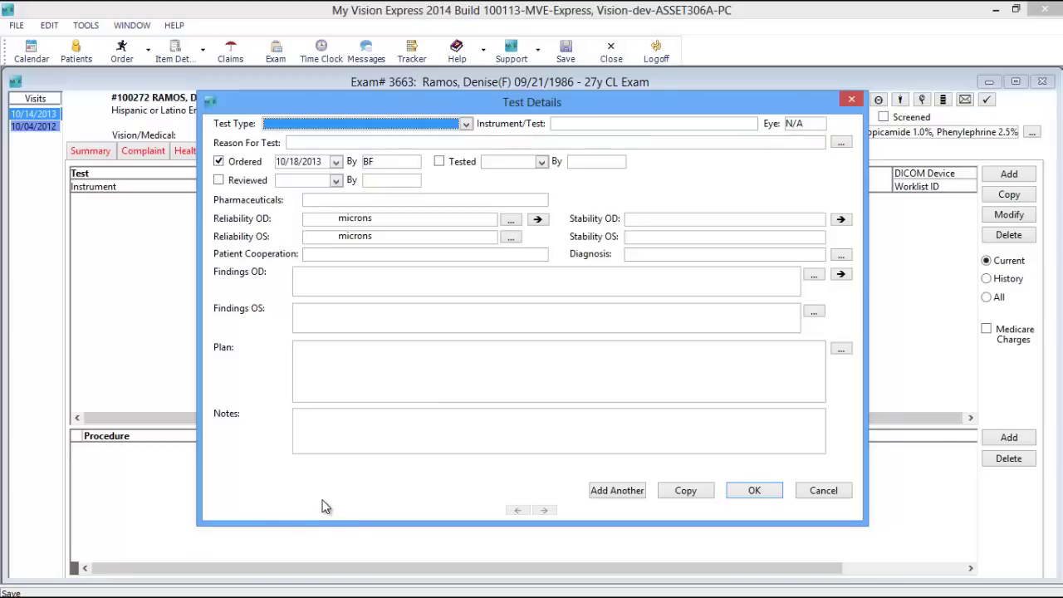
click(466, 124)
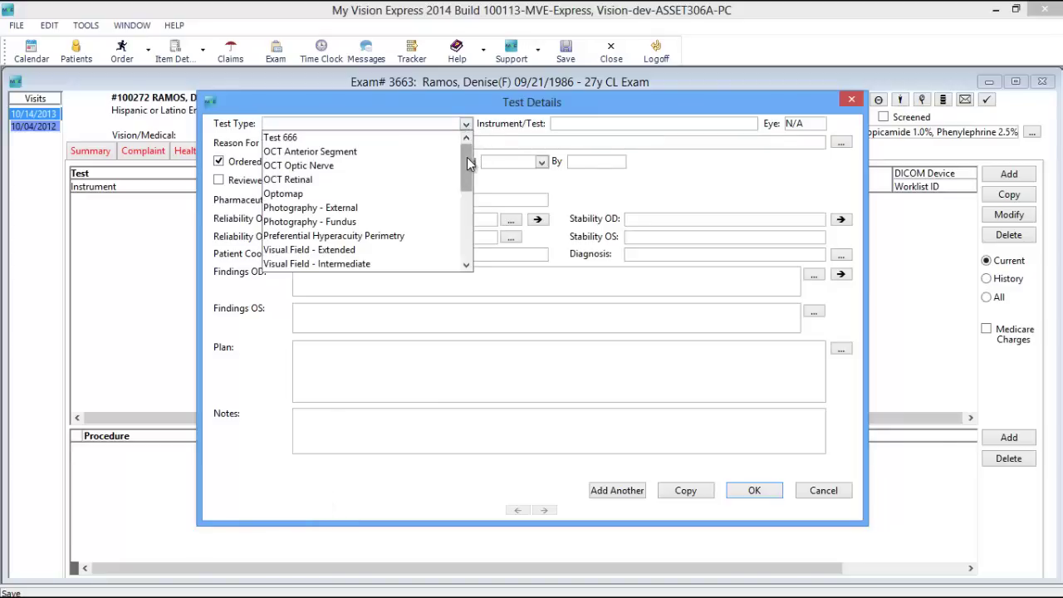
scroll(468, 177, down, 2)
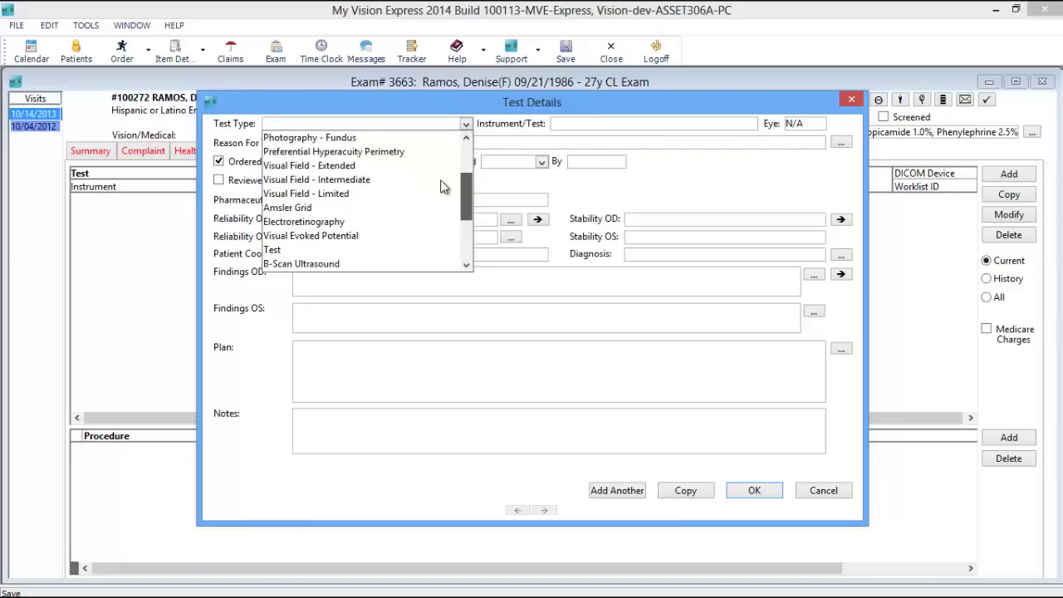
click(324, 165)
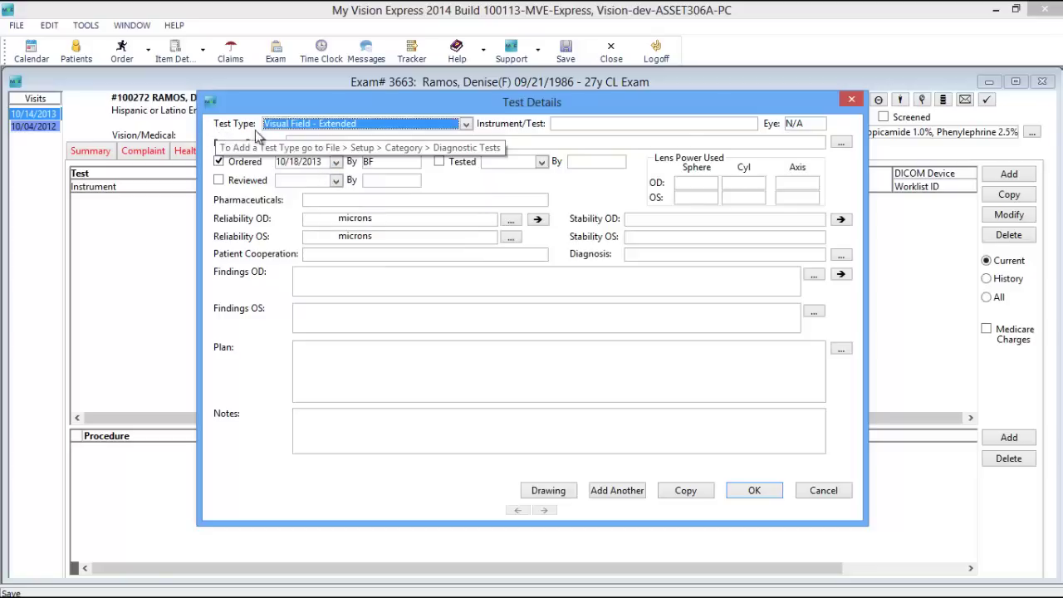
click(751, 123)
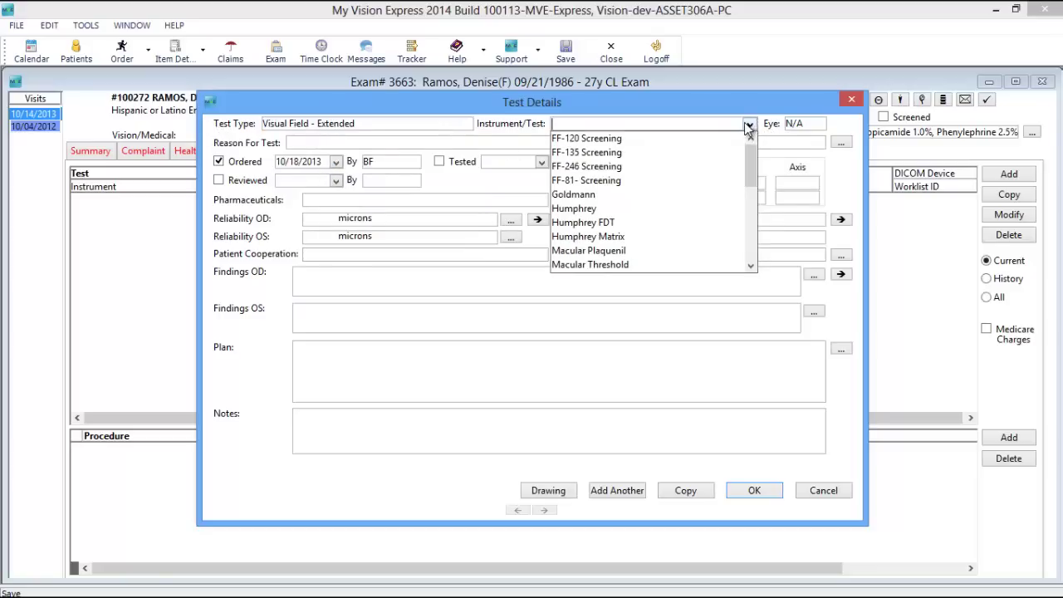
click(613, 179)
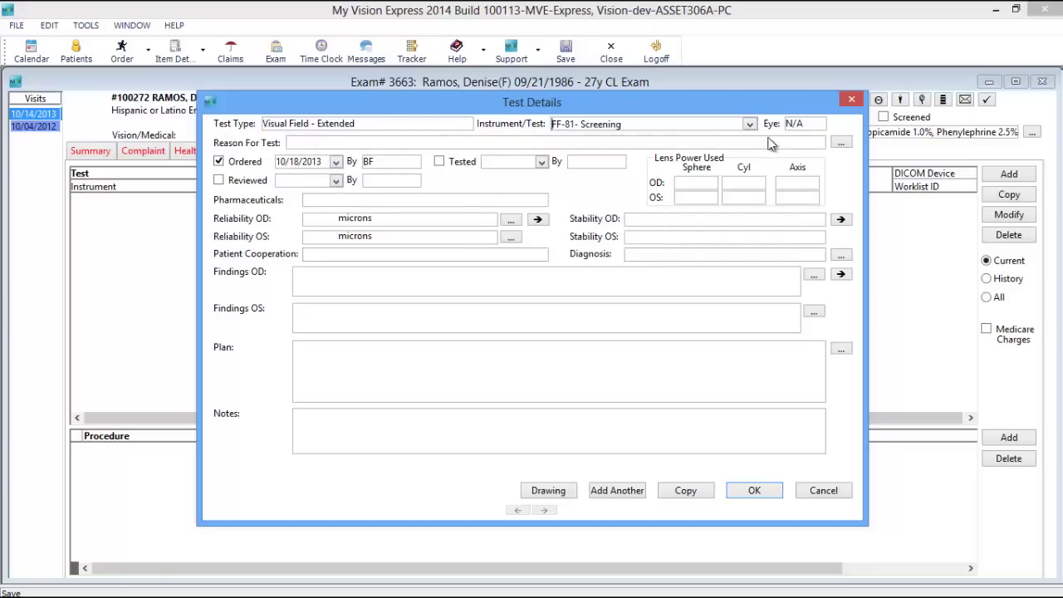
click(818, 124)
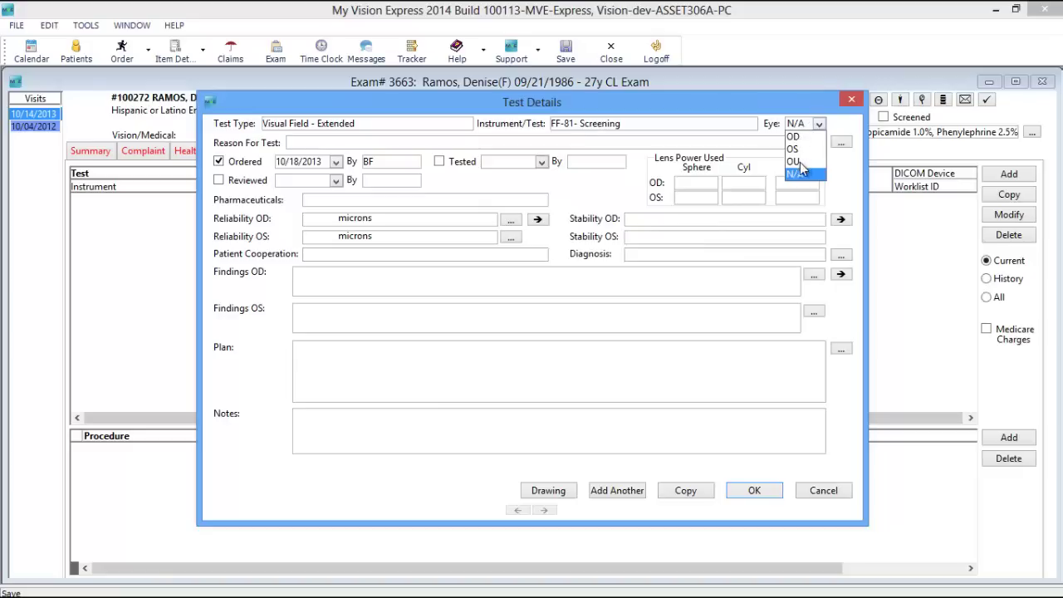
click(796, 161)
Set the test reason to Monitoring prior field loss, mark it tested and reviewed, and choose Tropicamide 1.0% as the pharmaceutical
click(818, 143)
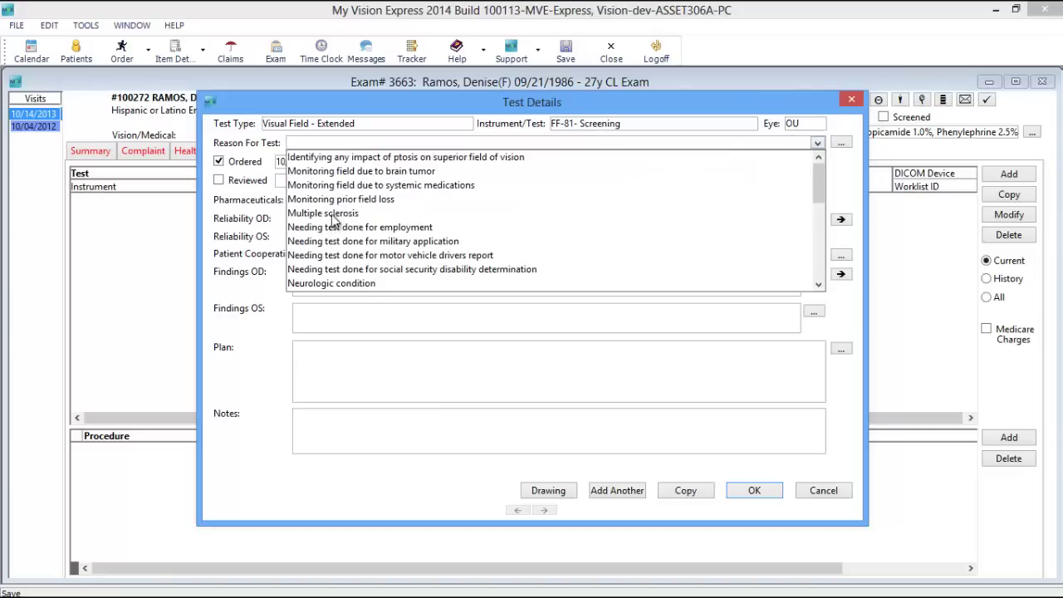
click(392, 201)
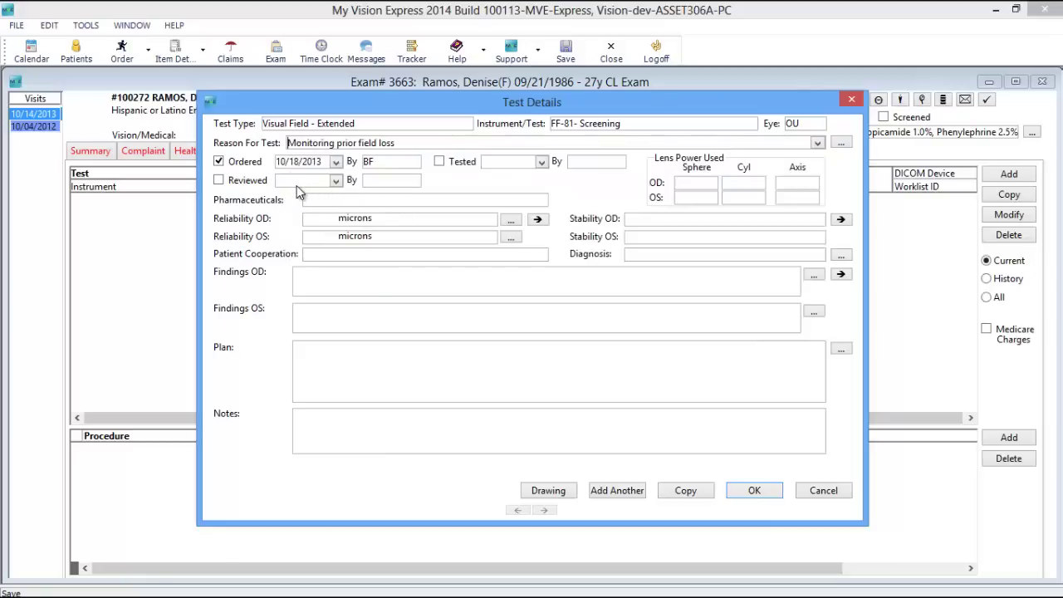
click(446, 161)
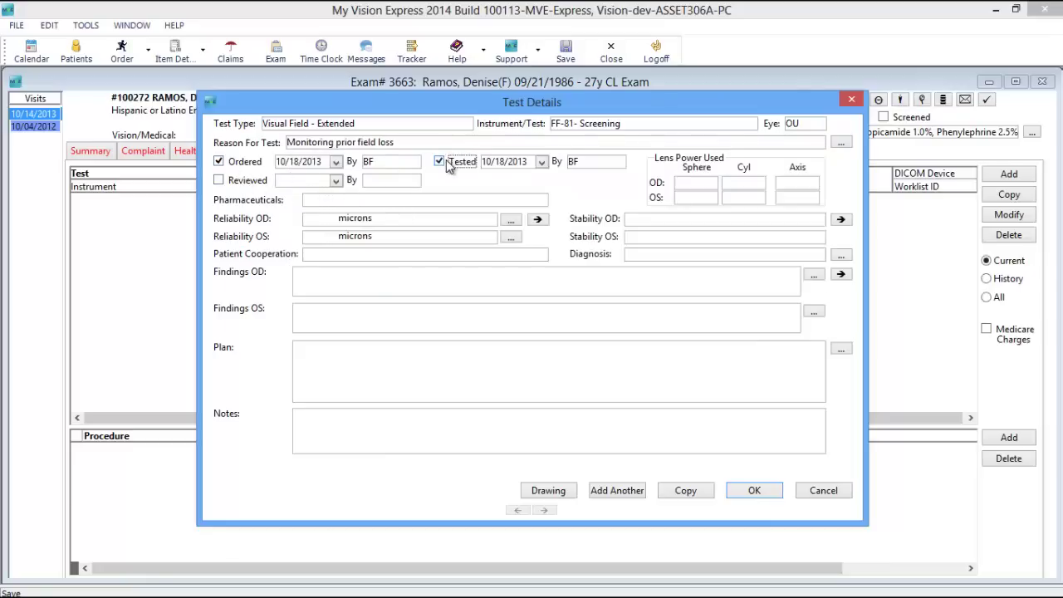
click(250, 182)
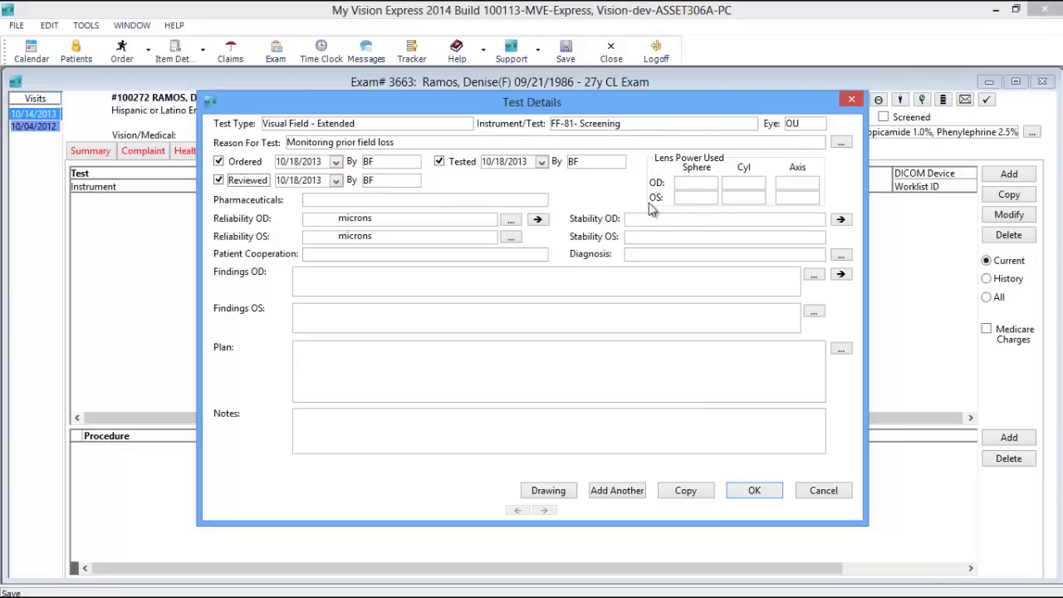
click(540, 201)
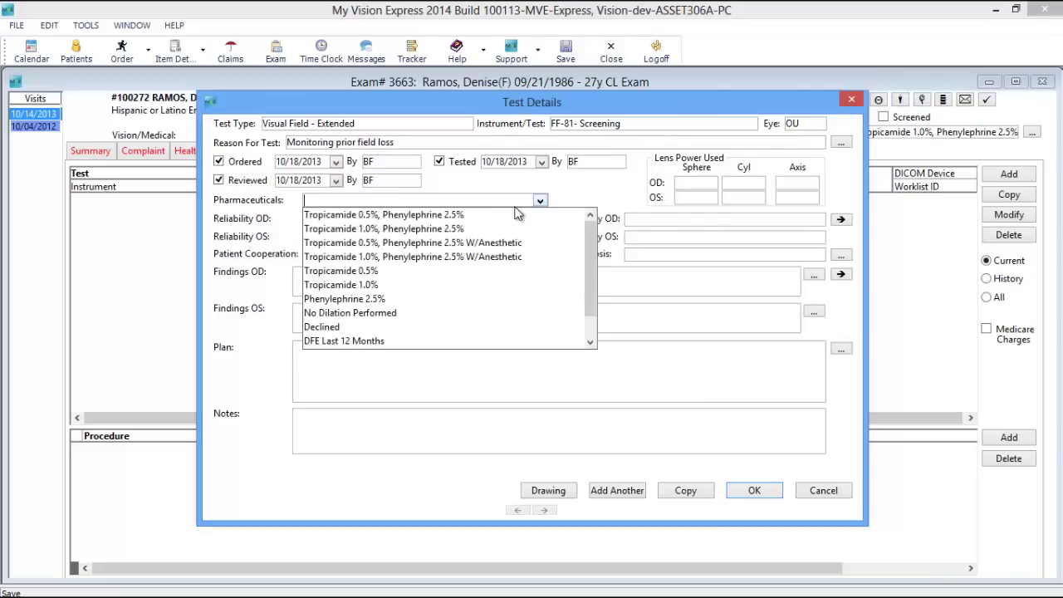
click(370, 285)
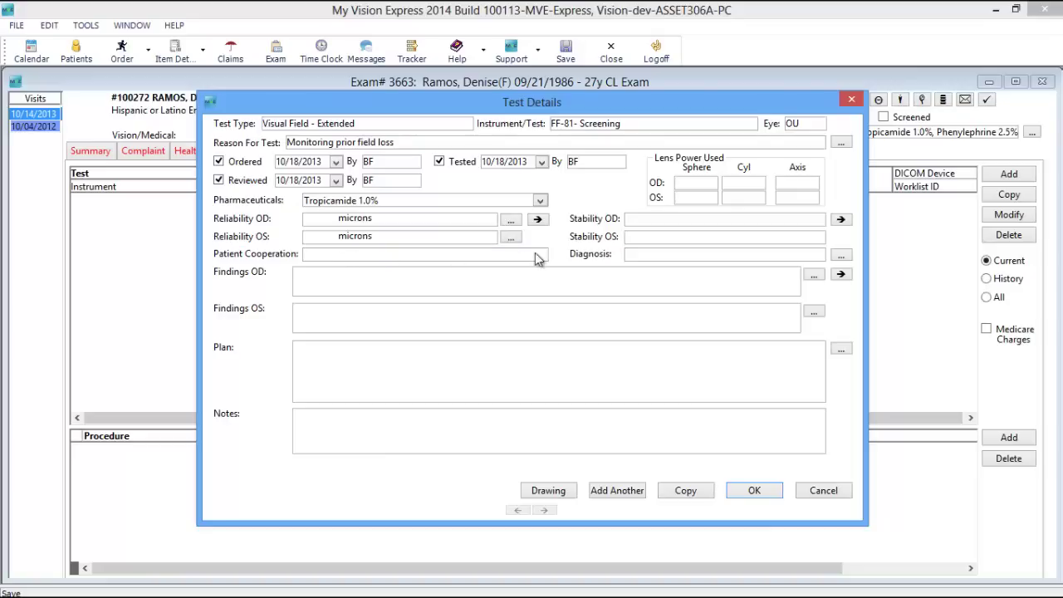
Set the test diagnosis to 365.01 - Glaucoma Suspect, accepting both the Visual Field - Extended charge and the diagnosis code
click(640, 259)
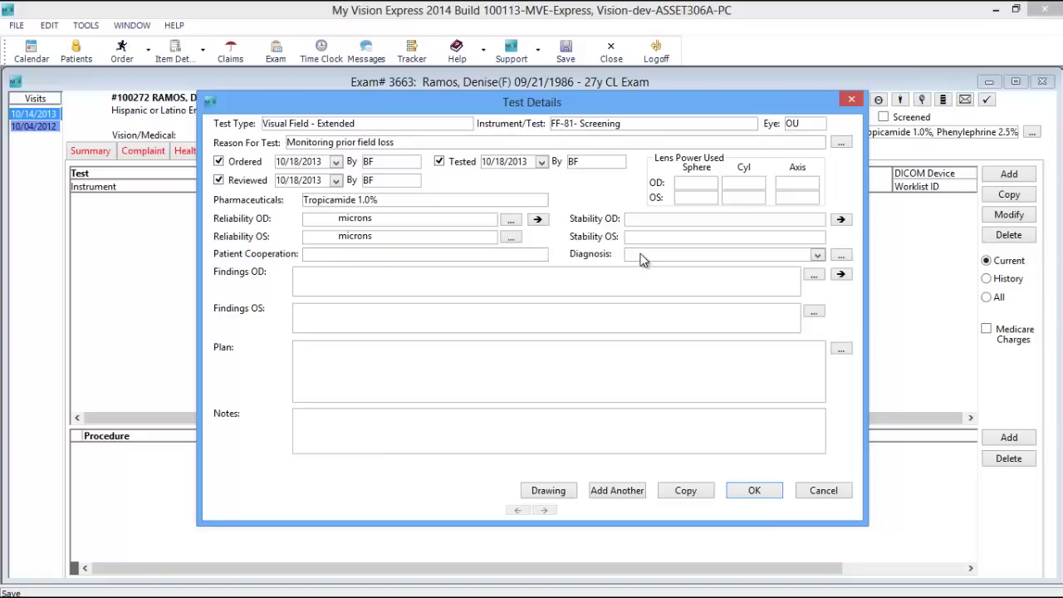
text(365)
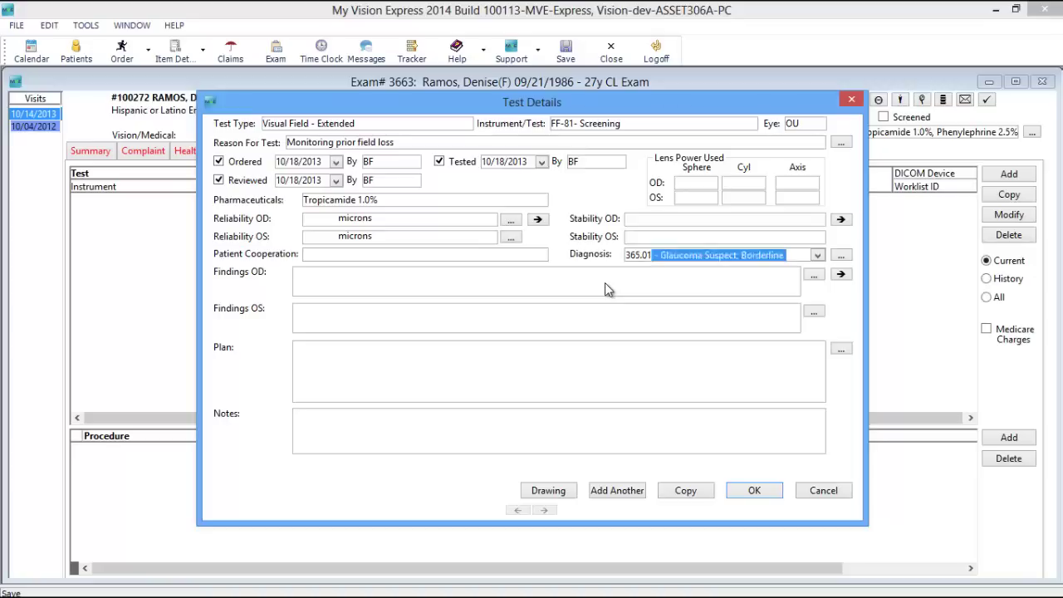
key(Return)
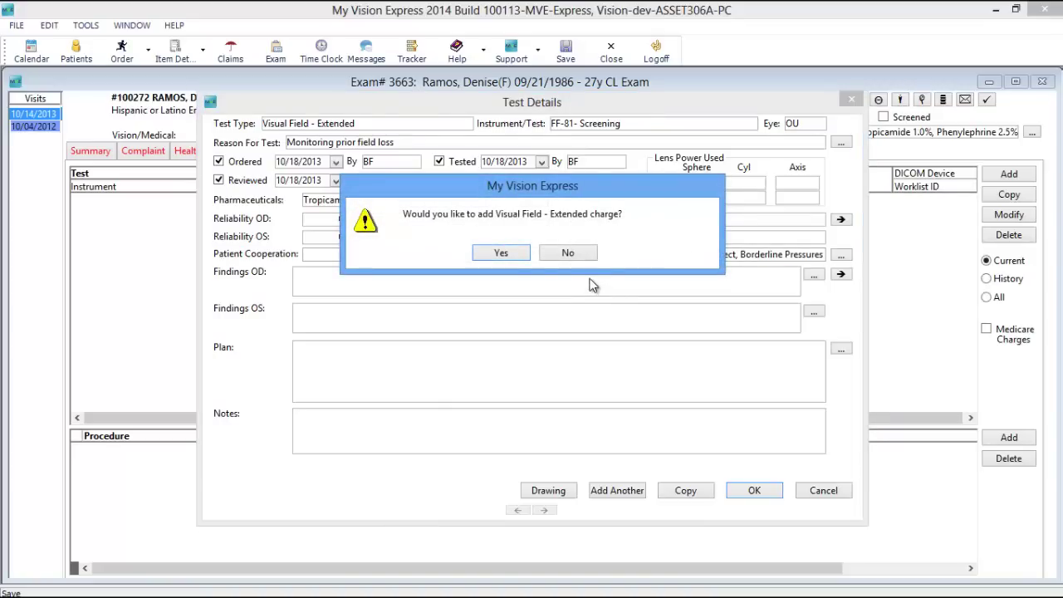
click(515, 255)
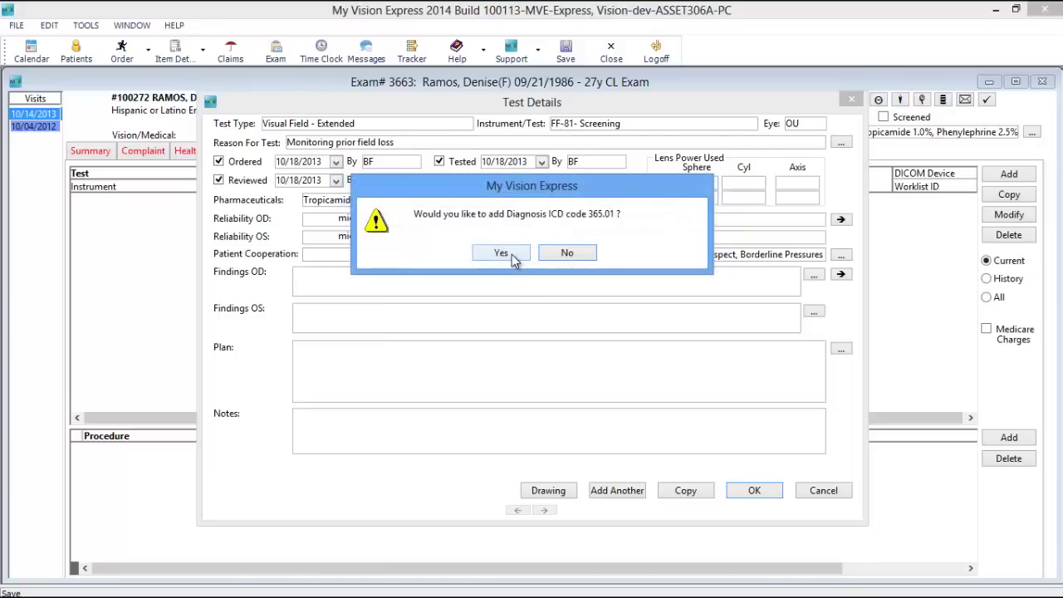
click(512, 254)
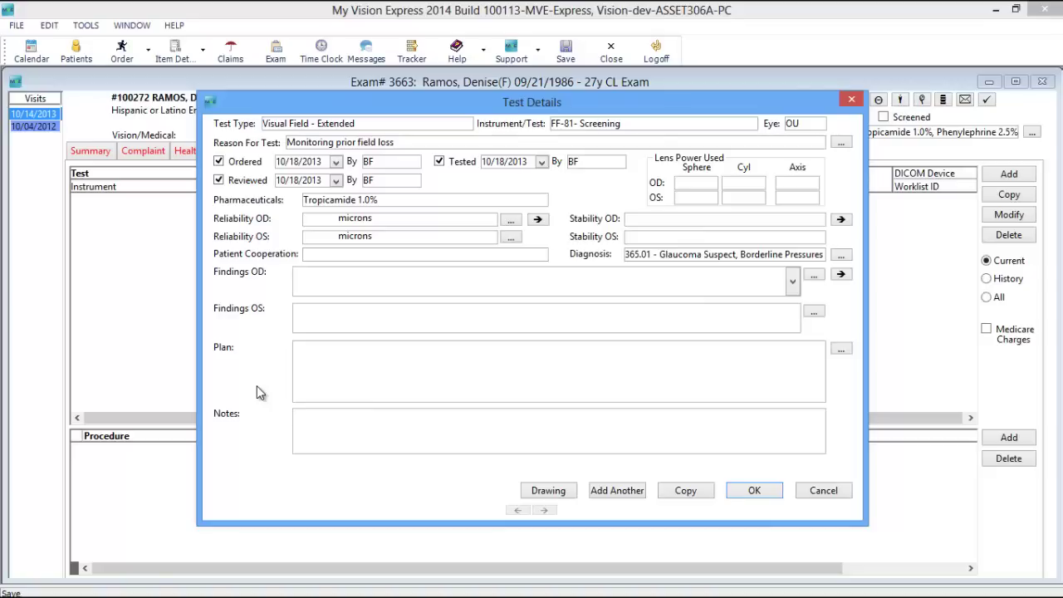
Set the test plan to Repeat test in 12 months and save the test details
click(358, 441)
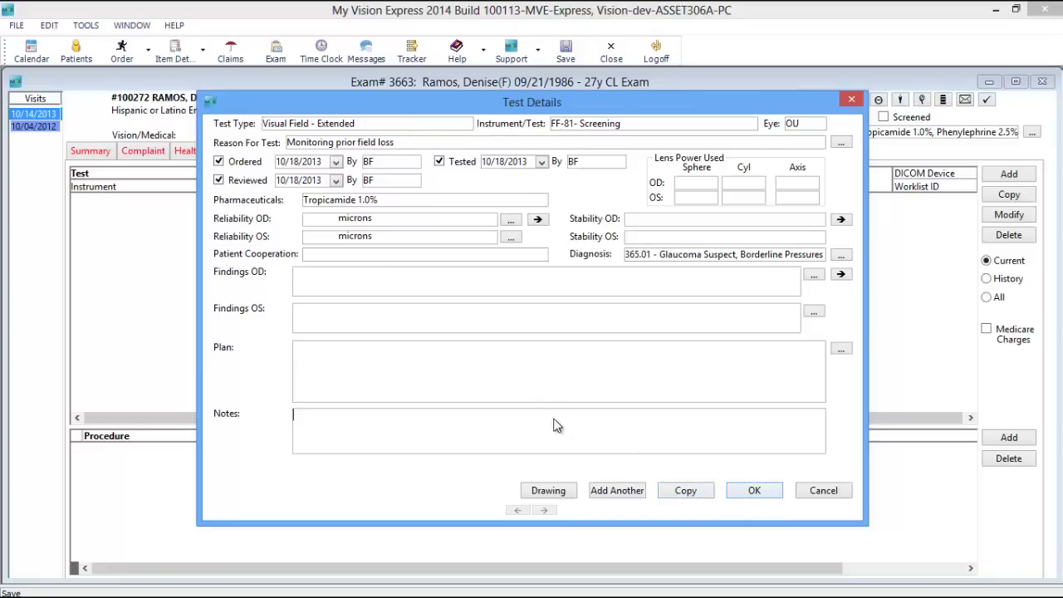
click(536, 391)
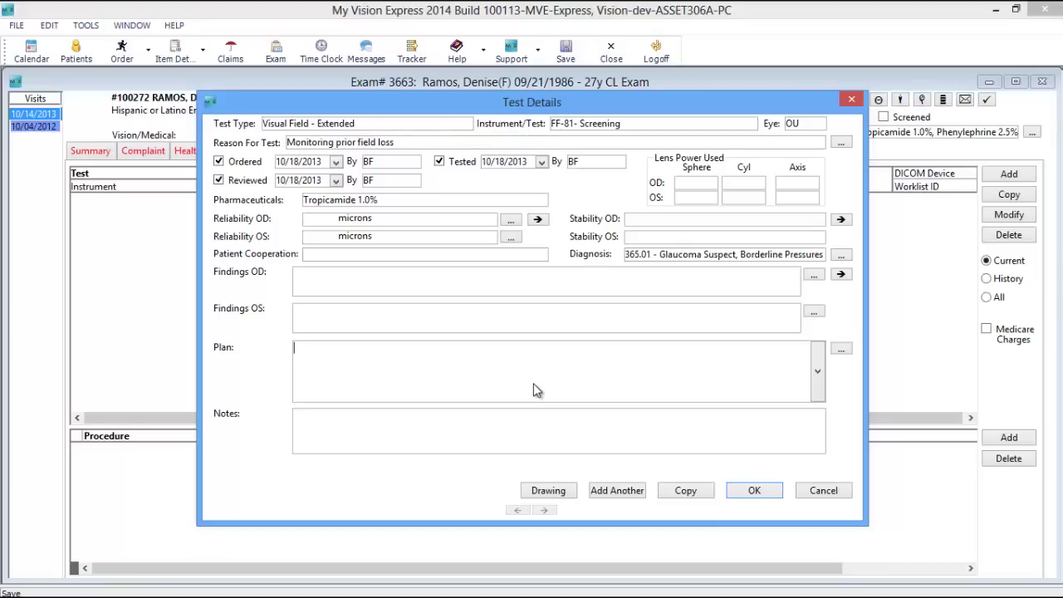
click(817, 371)
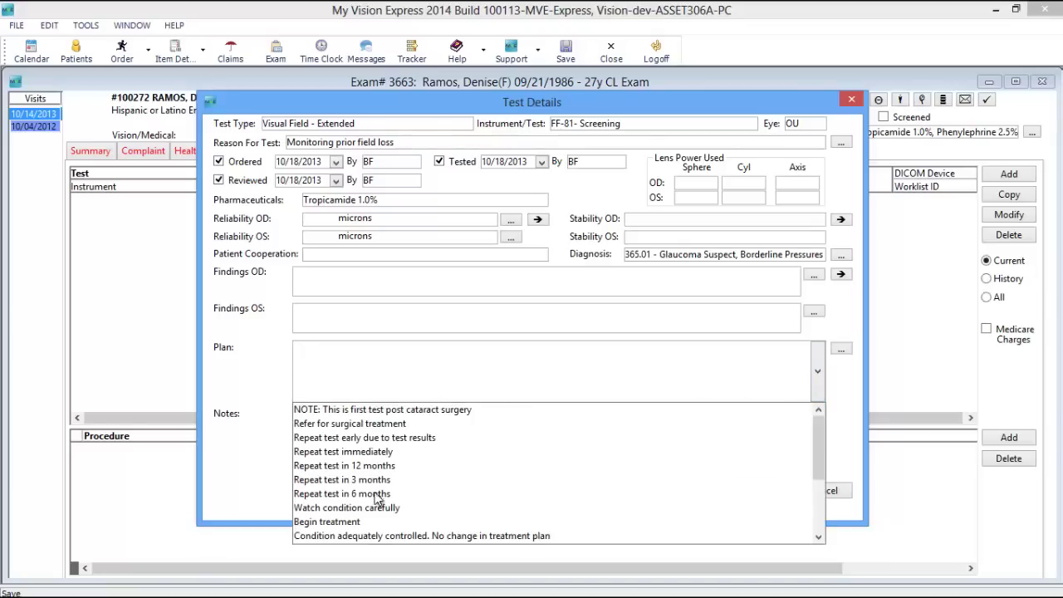
click(359, 466)
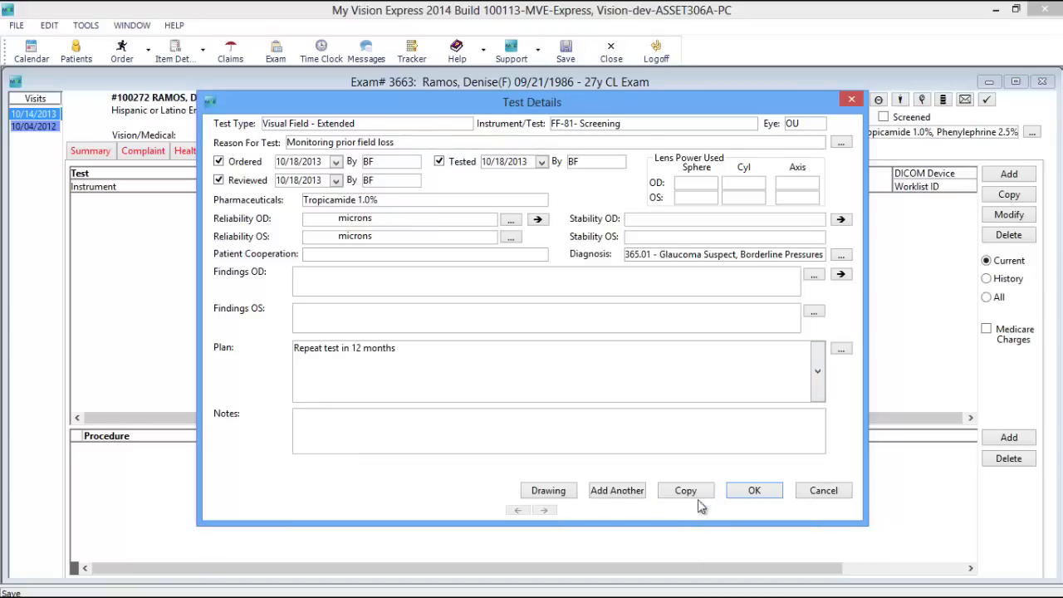
click(752, 490)
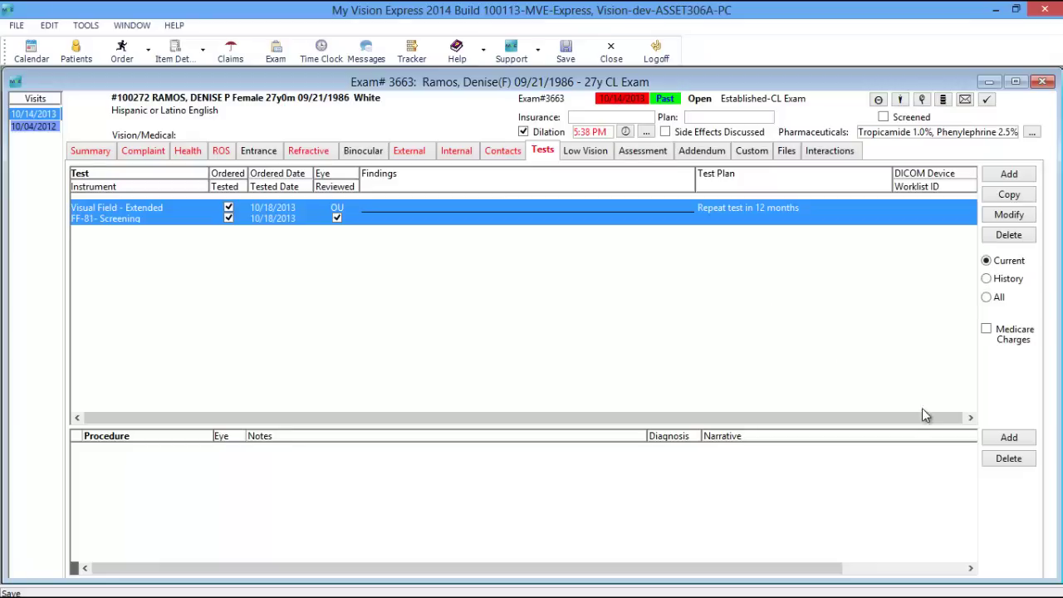
Add a Punctal Plugs - Lower Left procedure to the exam and set its eye to OS
click(1008, 440)
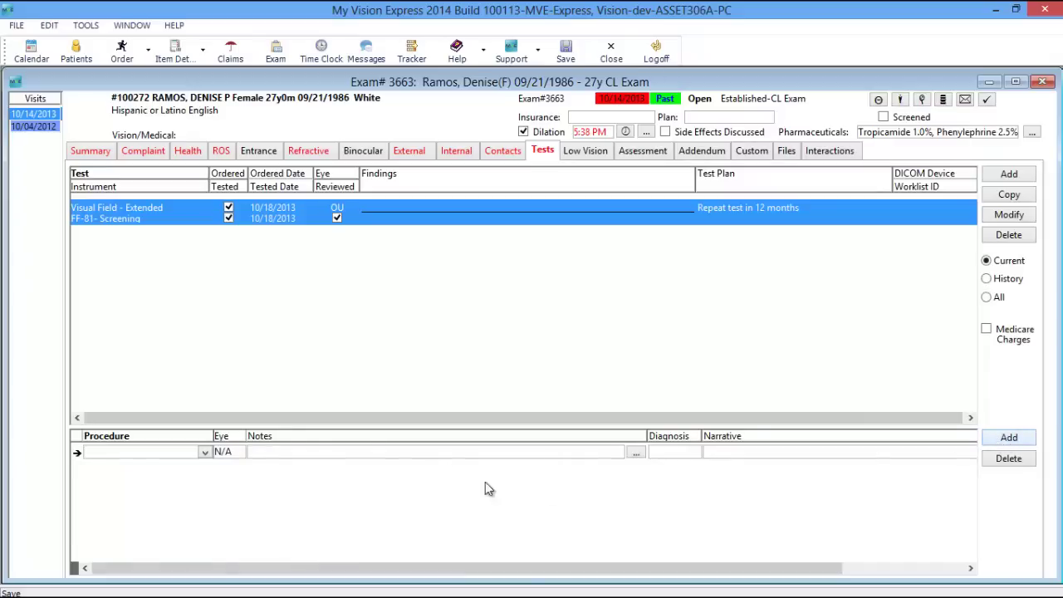
click(204, 453)
drag(231, 490, 231, 505)
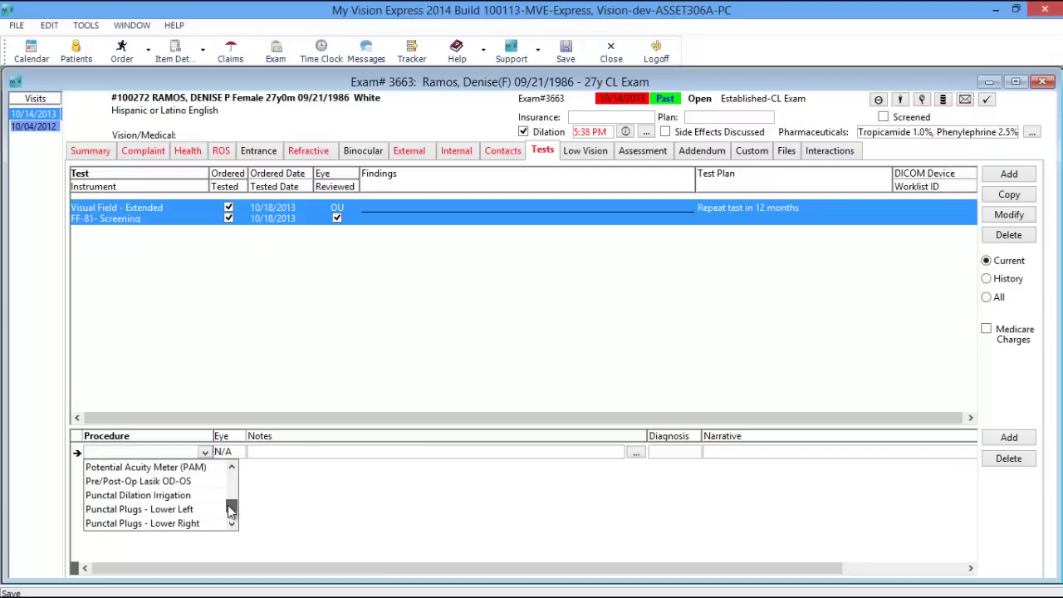
click(184, 511)
click(242, 453)
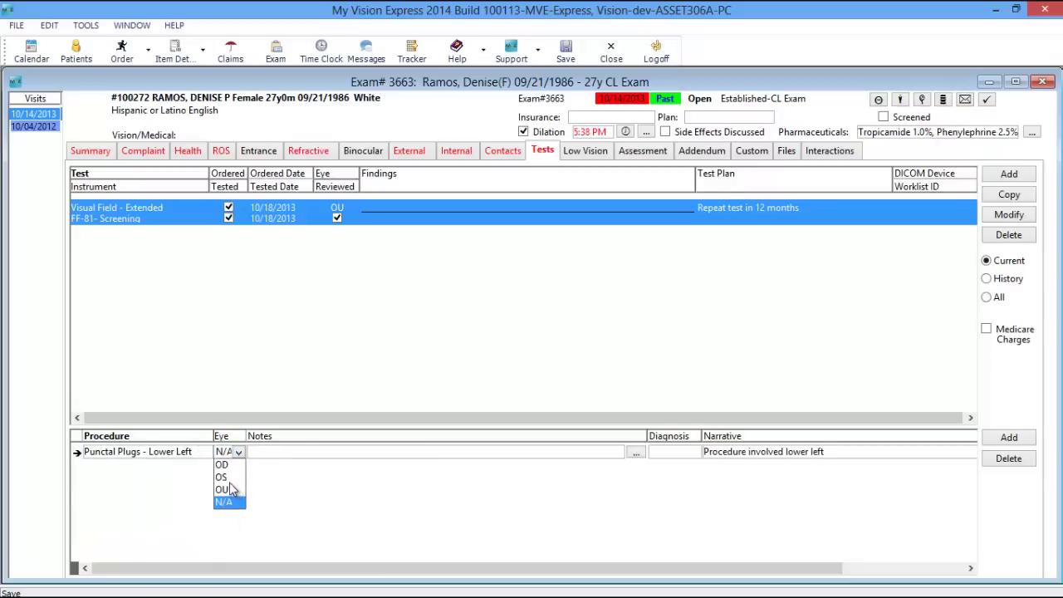
click(234, 478)
Give the punctal plug procedure the note All four puncta and diagnosis 375.15 - Dry Eye Syndrome, accepting the diagnosis code
click(272, 454)
click(616, 451)
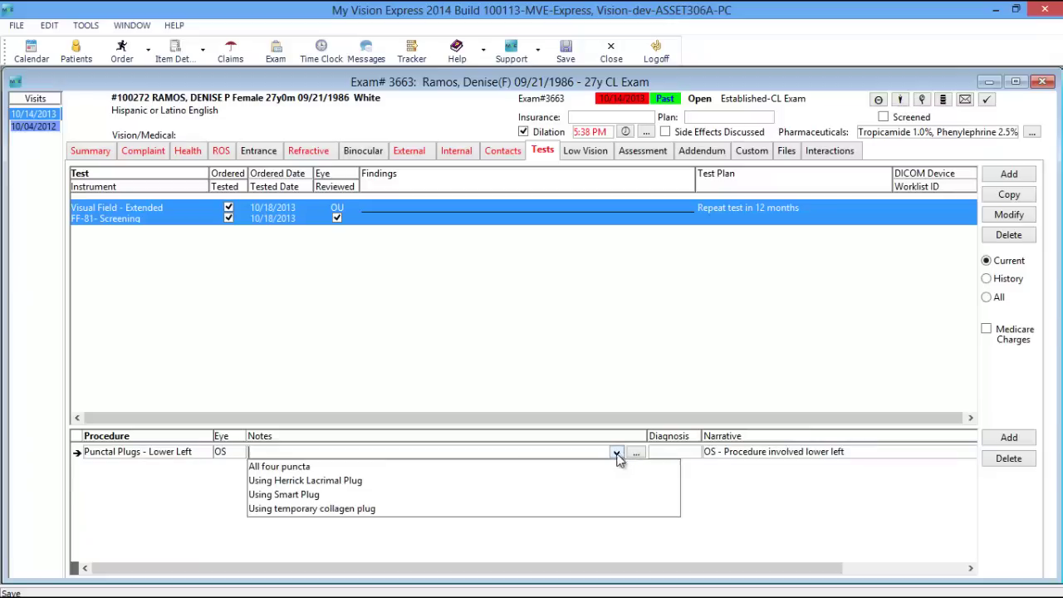
click(316, 467)
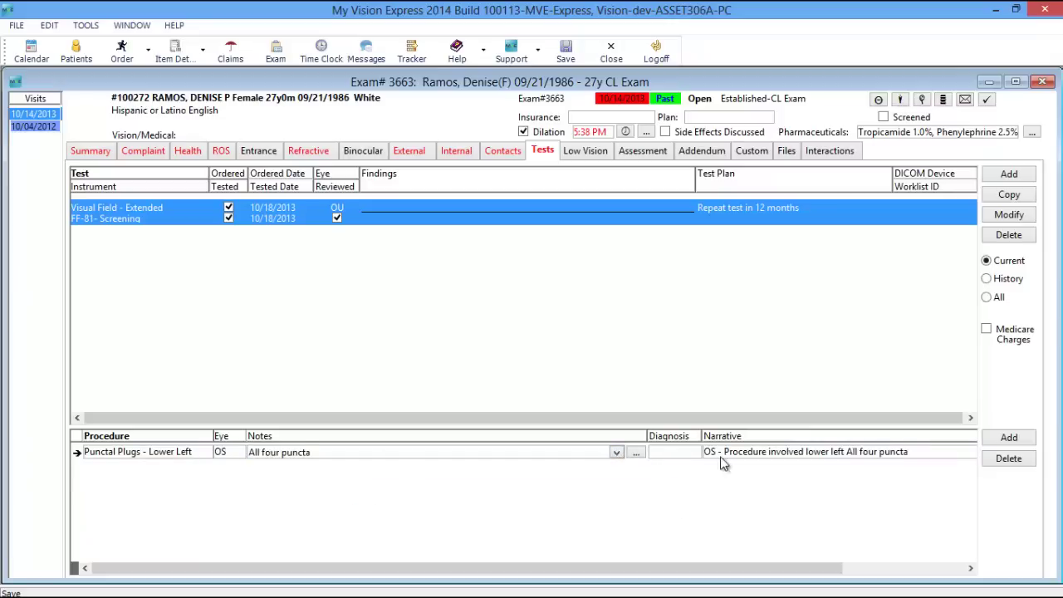
click(674, 452)
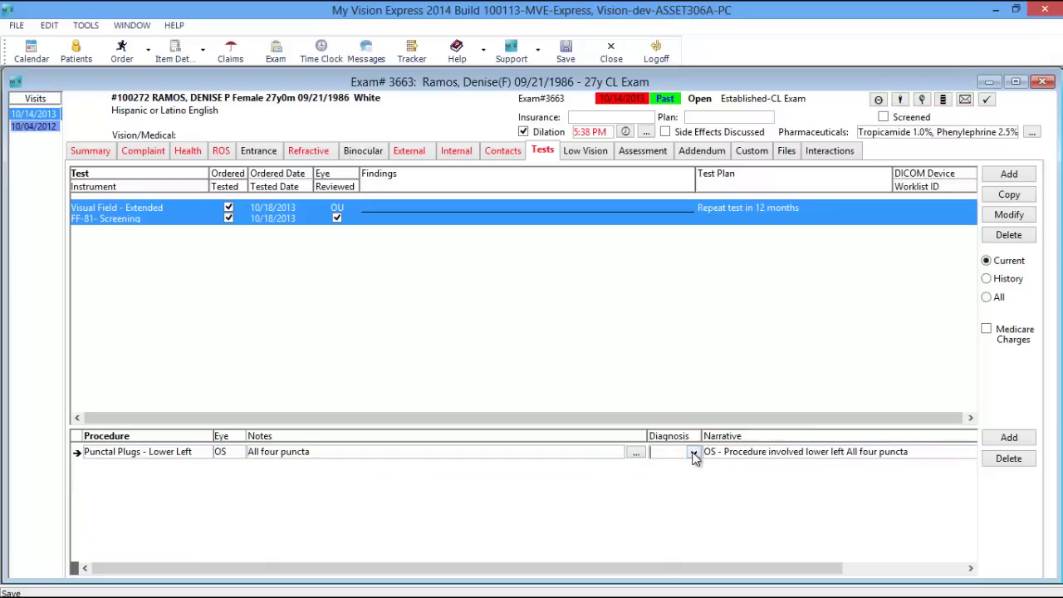
click(694, 454)
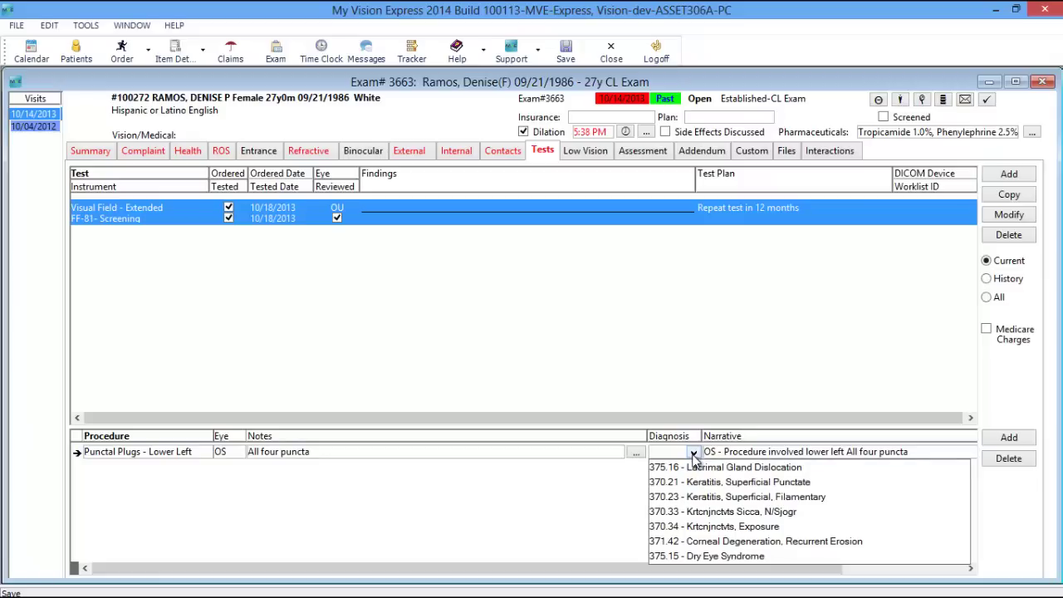
click(708, 556)
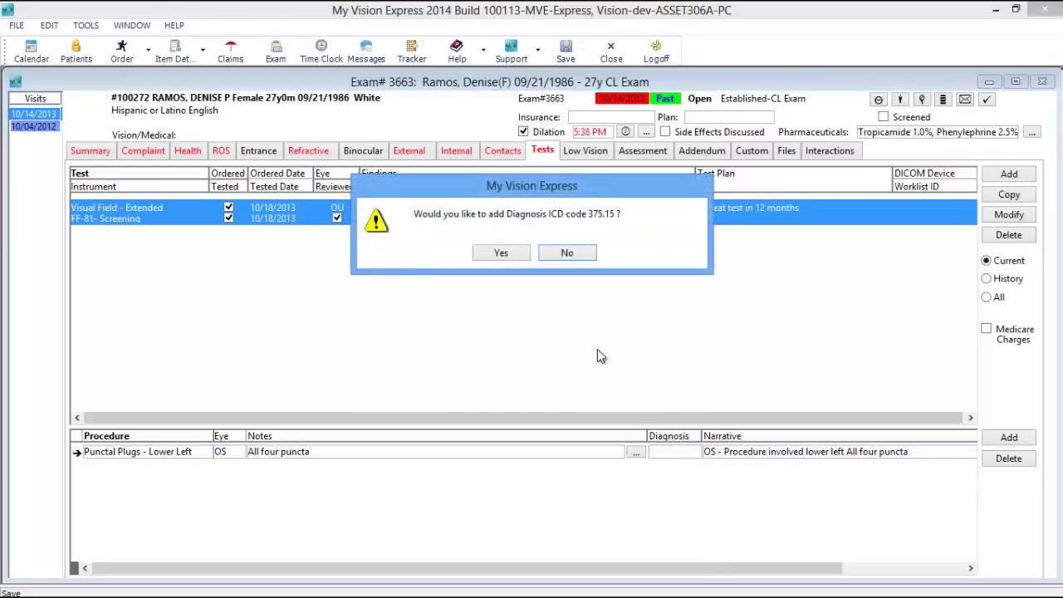
click(496, 254)
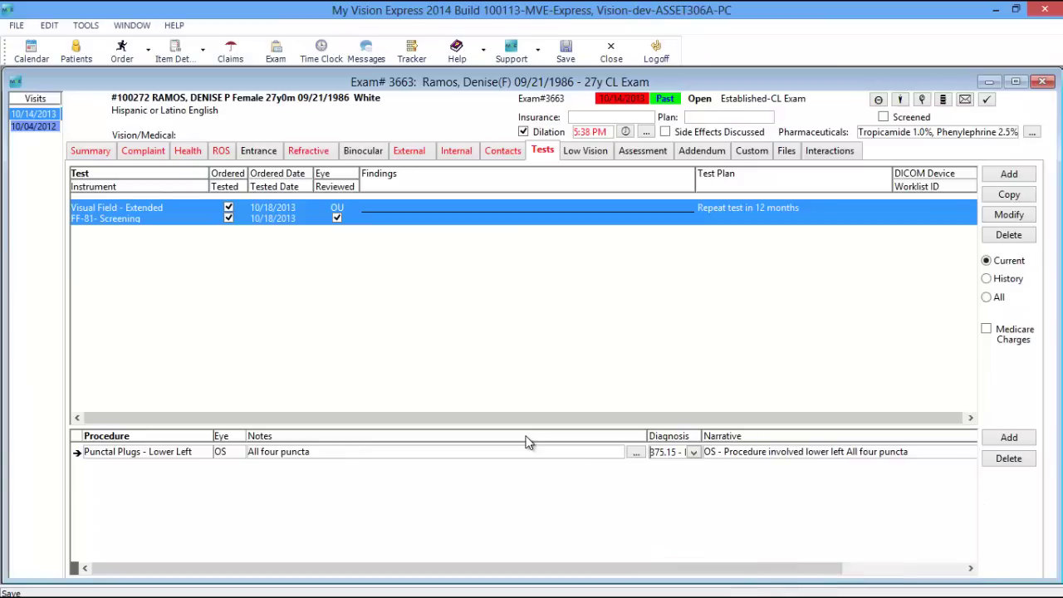
Add a new device entry to the exam's low vision evaluation
click(591, 155)
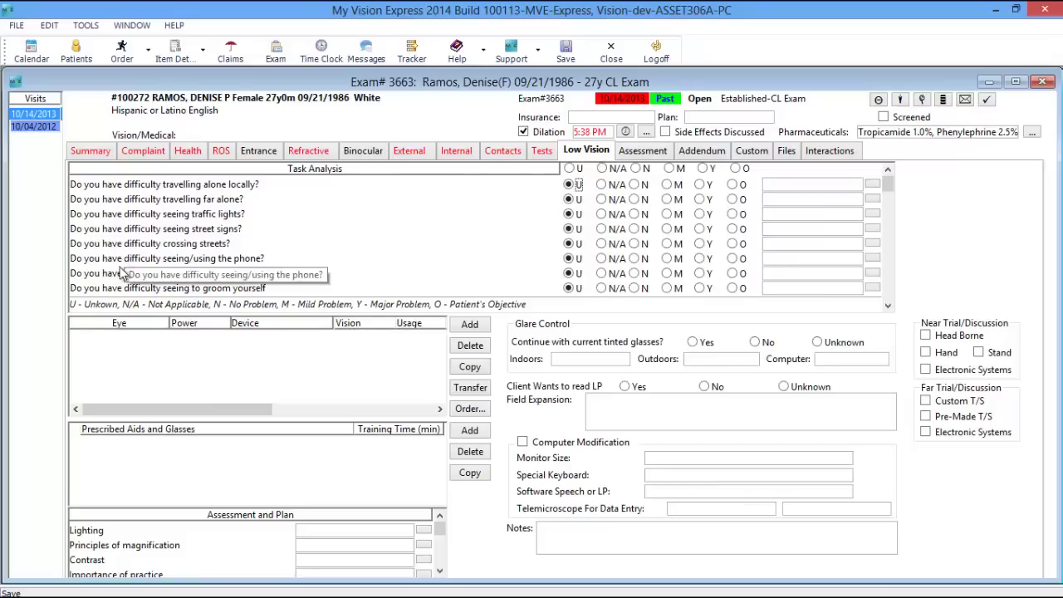
click(477, 329)
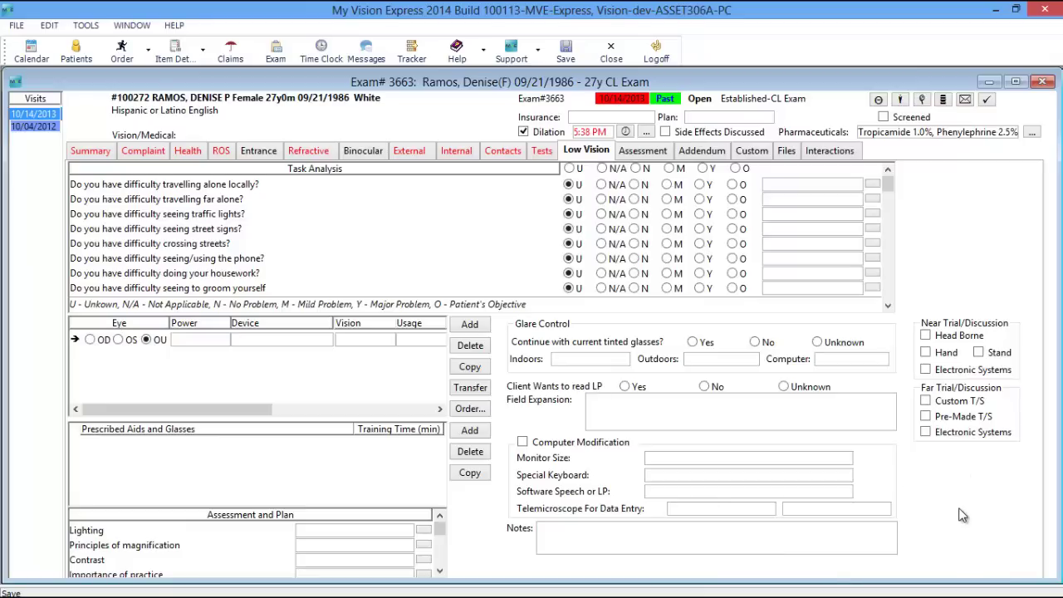
Import only the available diagnosis 367.1 - Myopia into the exam's assessment and accept adding the refractive charge
click(646, 151)
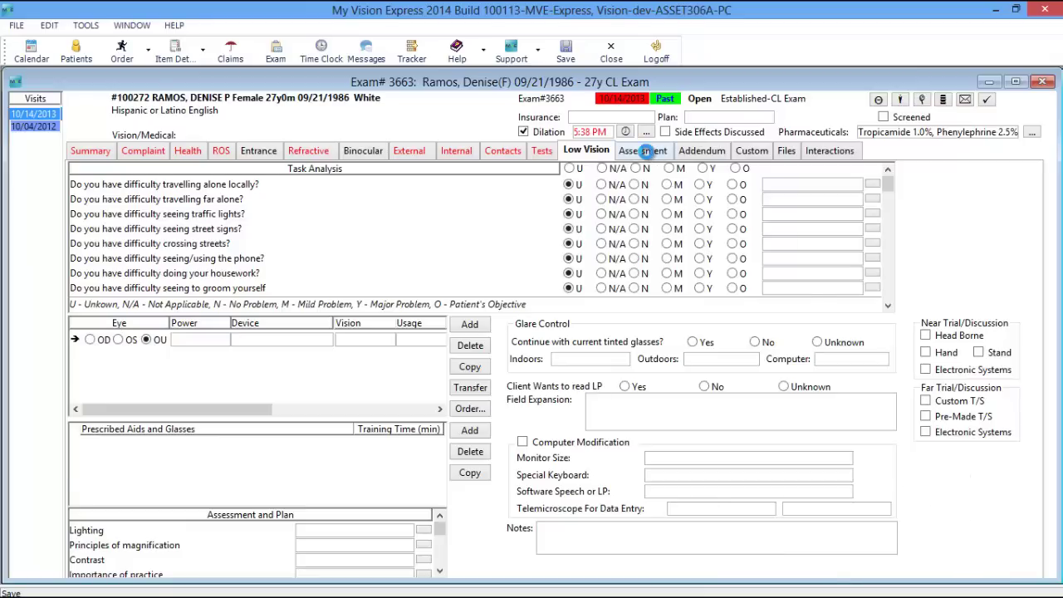
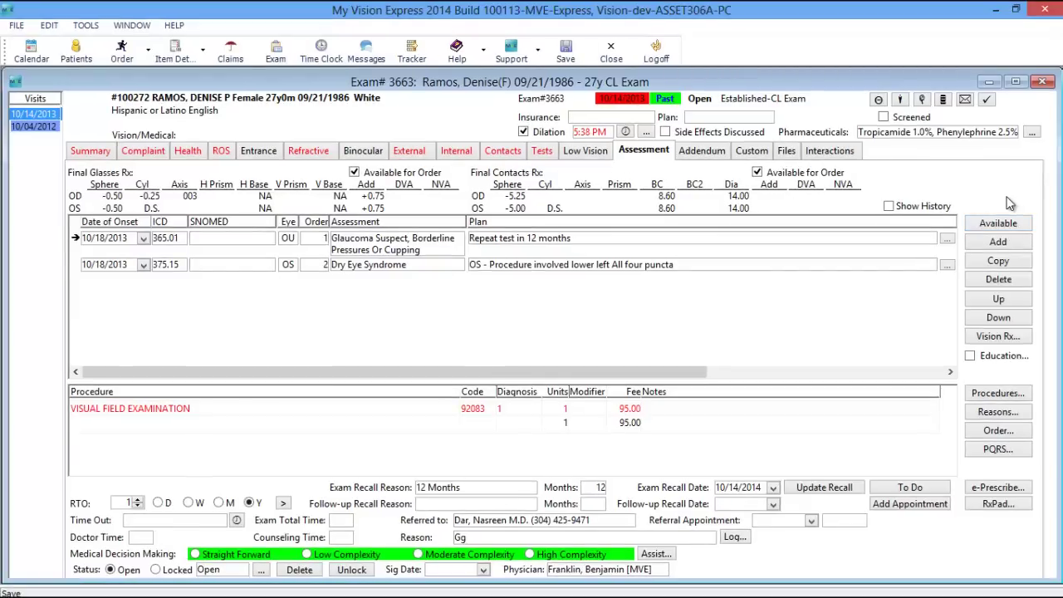
click(1001, 221)
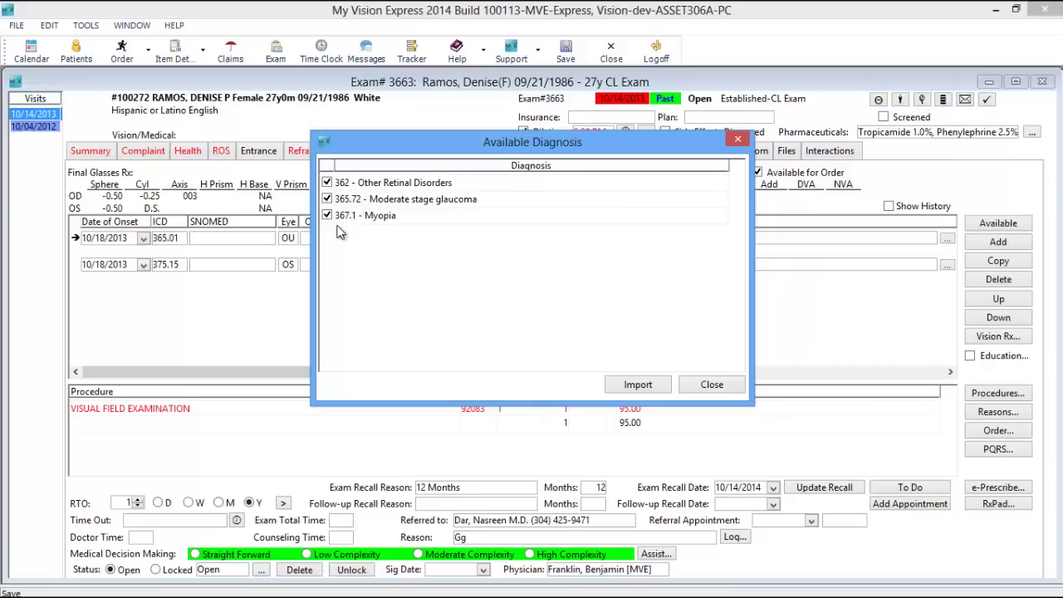
click(327, 200)
click(328, 182)
click(638, 383)
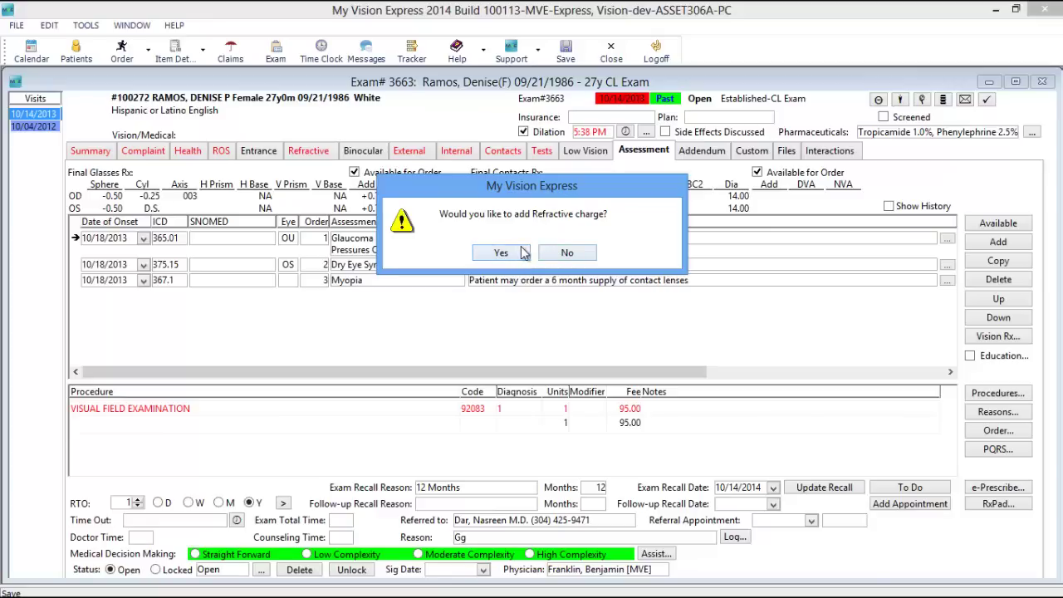
click(519, 253)
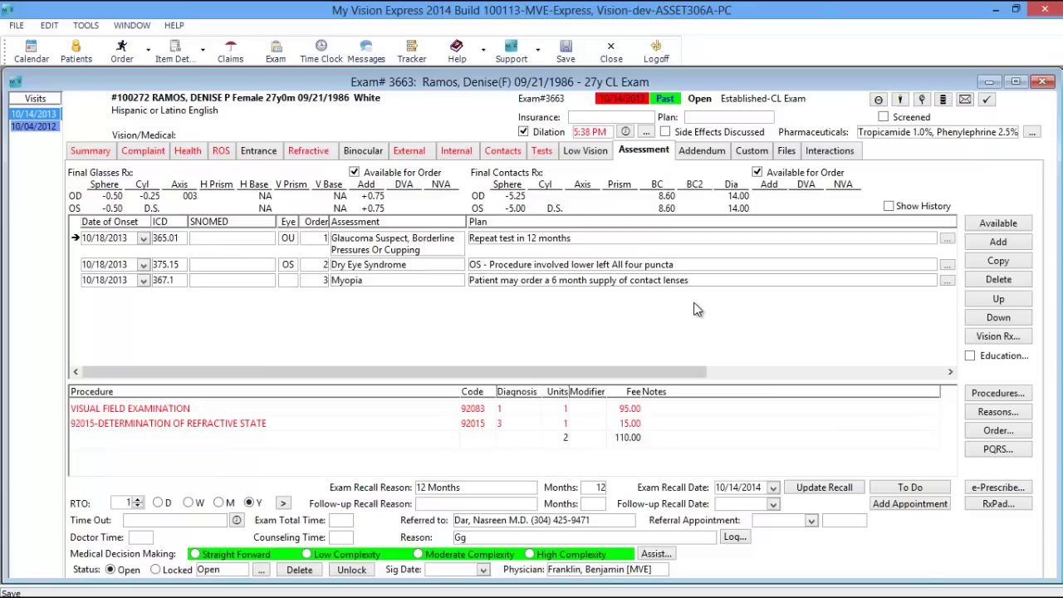
Add diagnosis 366.10 - Cataract, Senile Unspecifie to the assessment using a filter on 366, and delete the extra 366 - Cataract entry
click(986, 243)
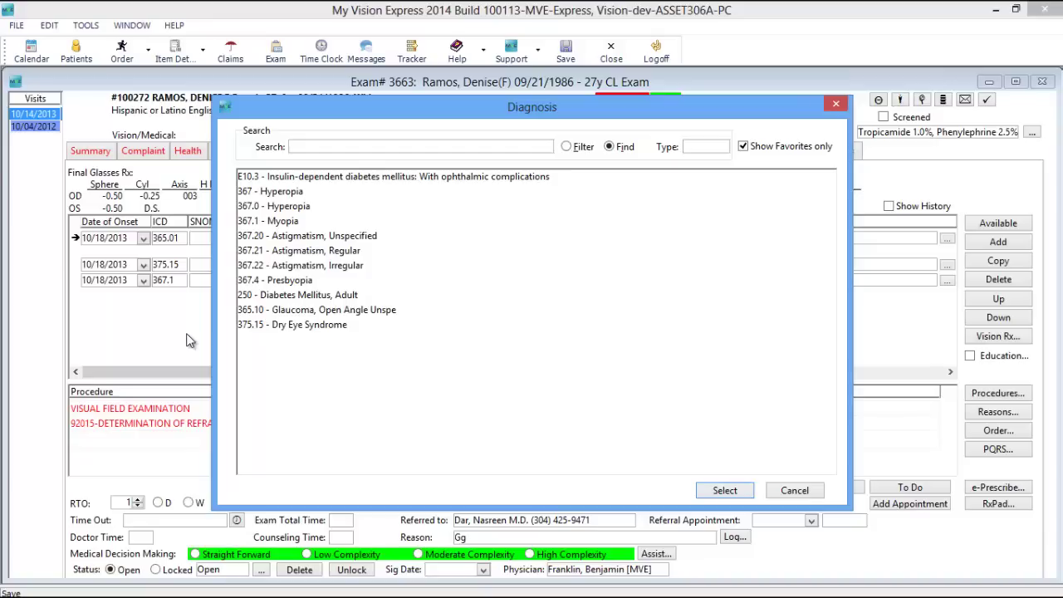
text(cata)
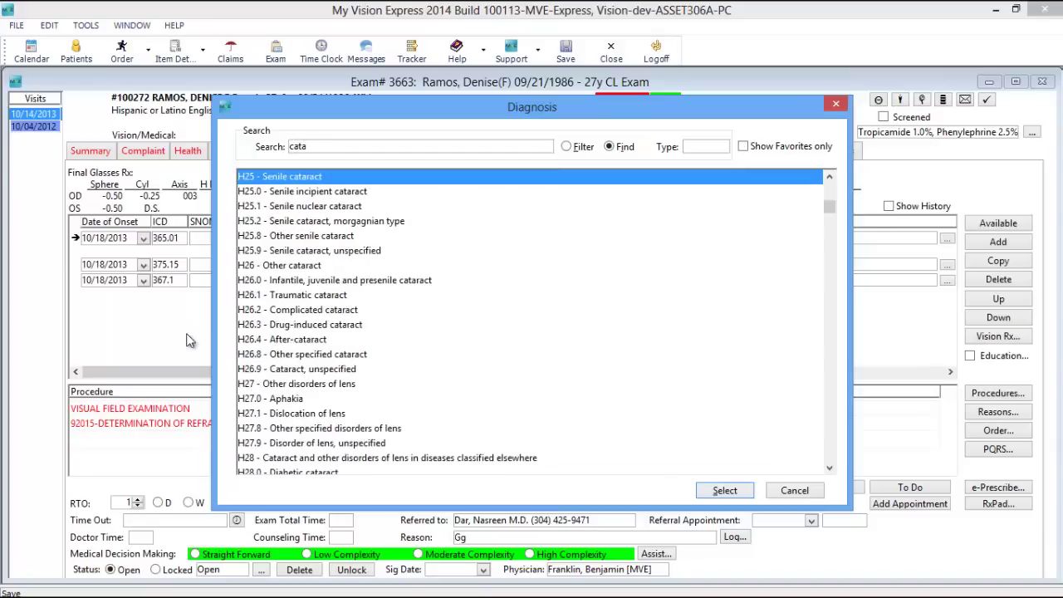
click(582, 148)
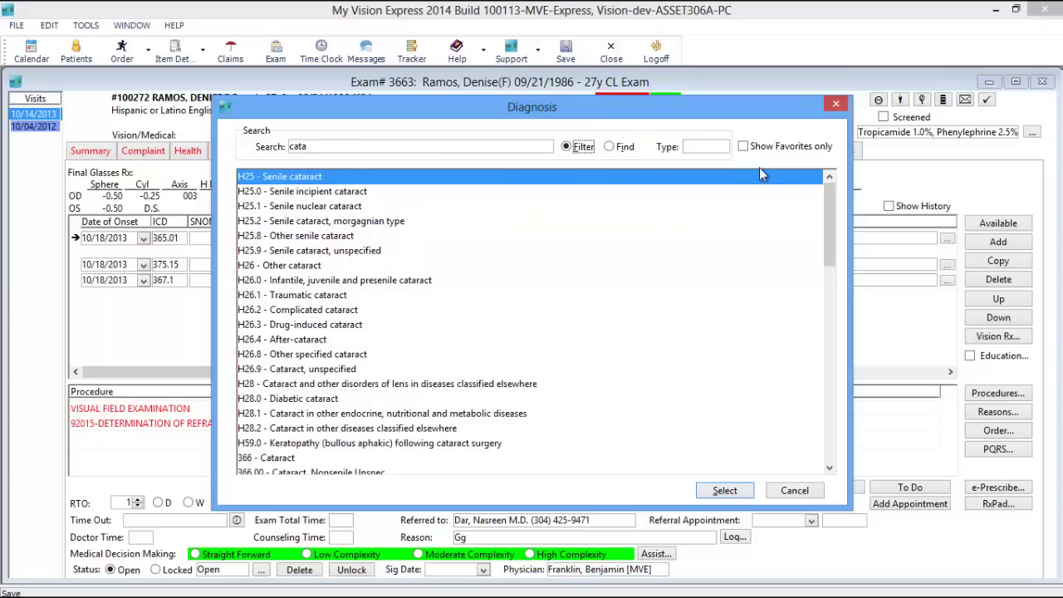
double_click(319, 153)
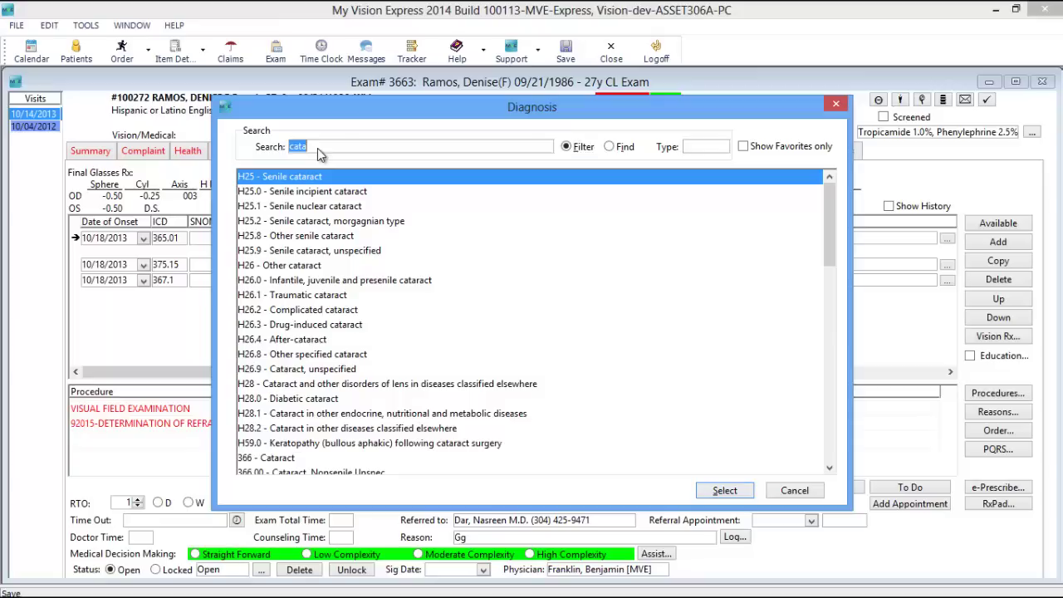
key(BackSpace)
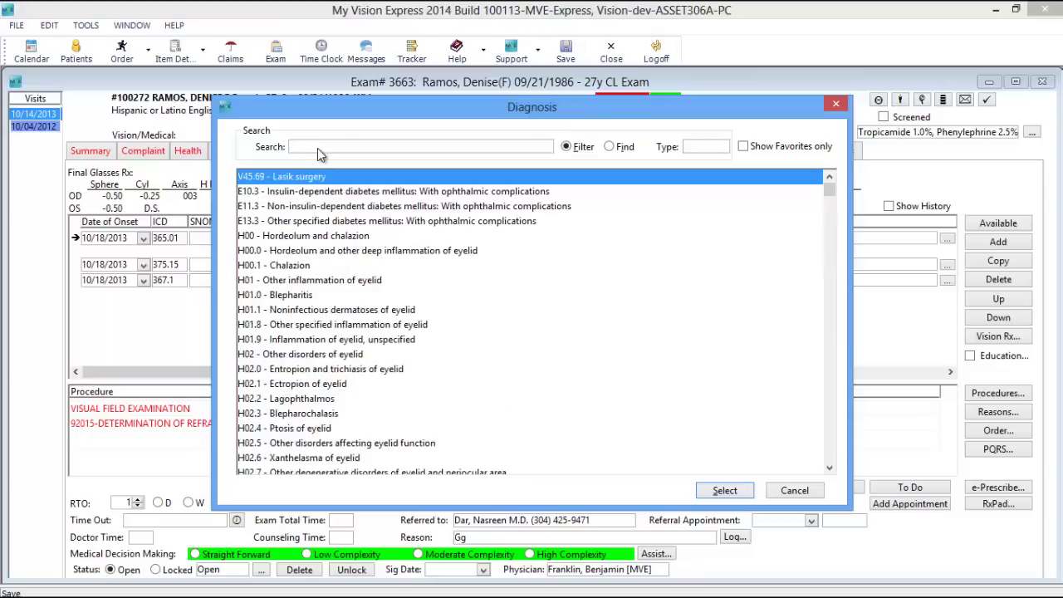
text(366)
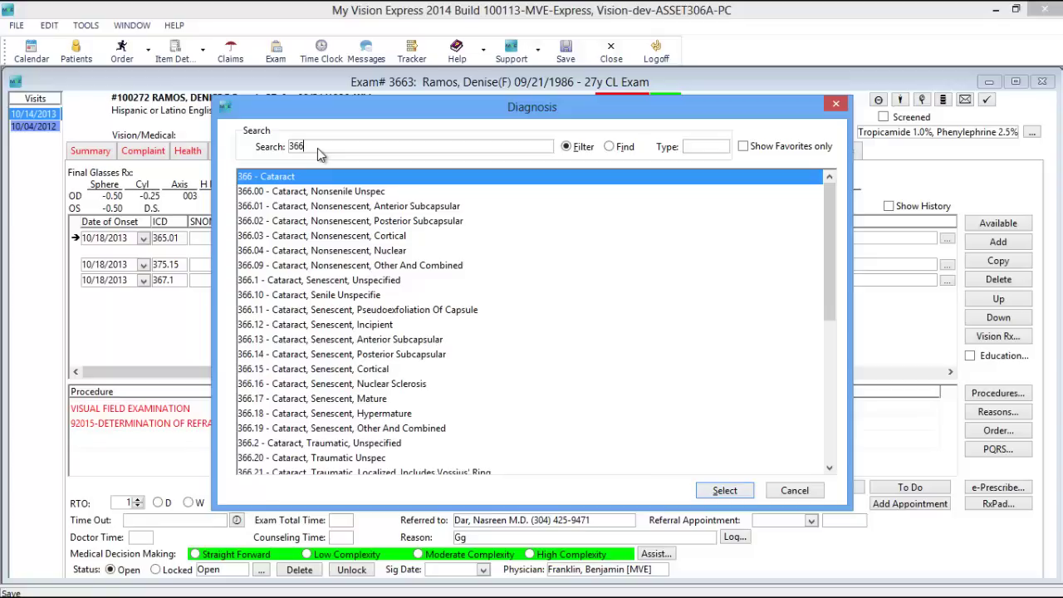
click(347, 296)
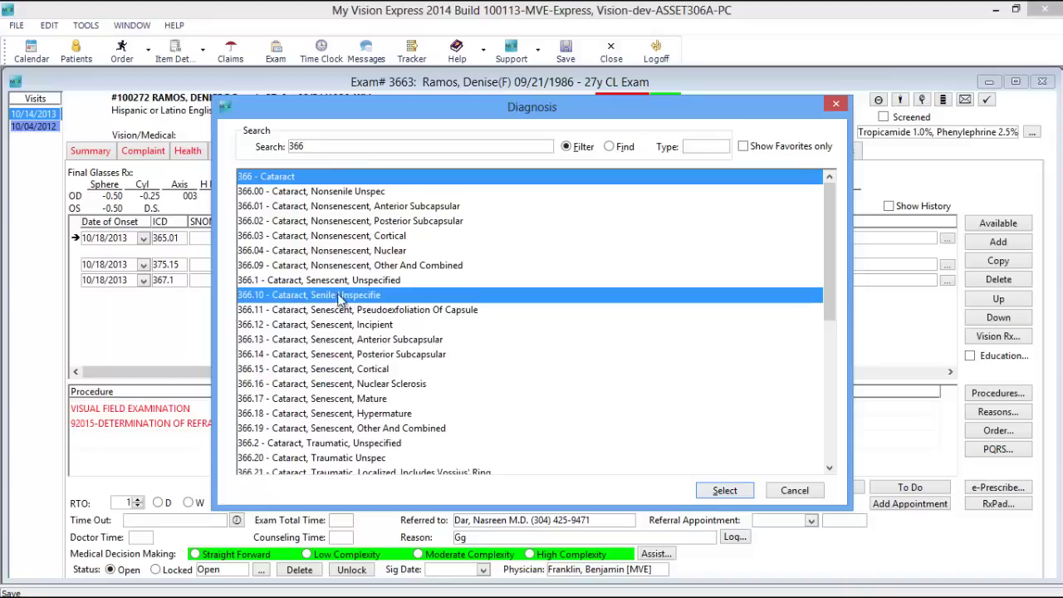
click(726, 491)
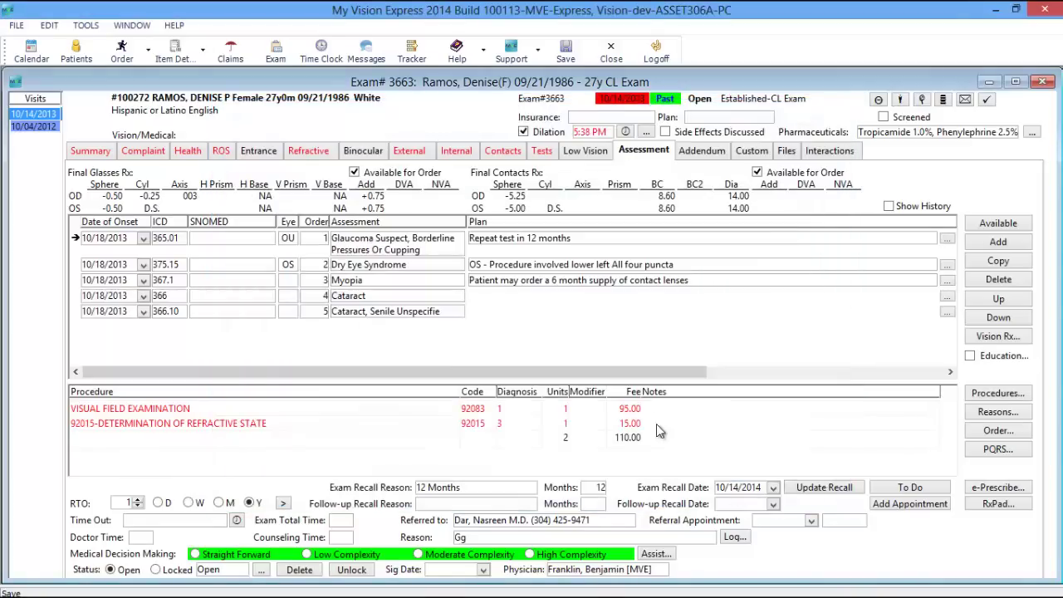
click(442, 298)
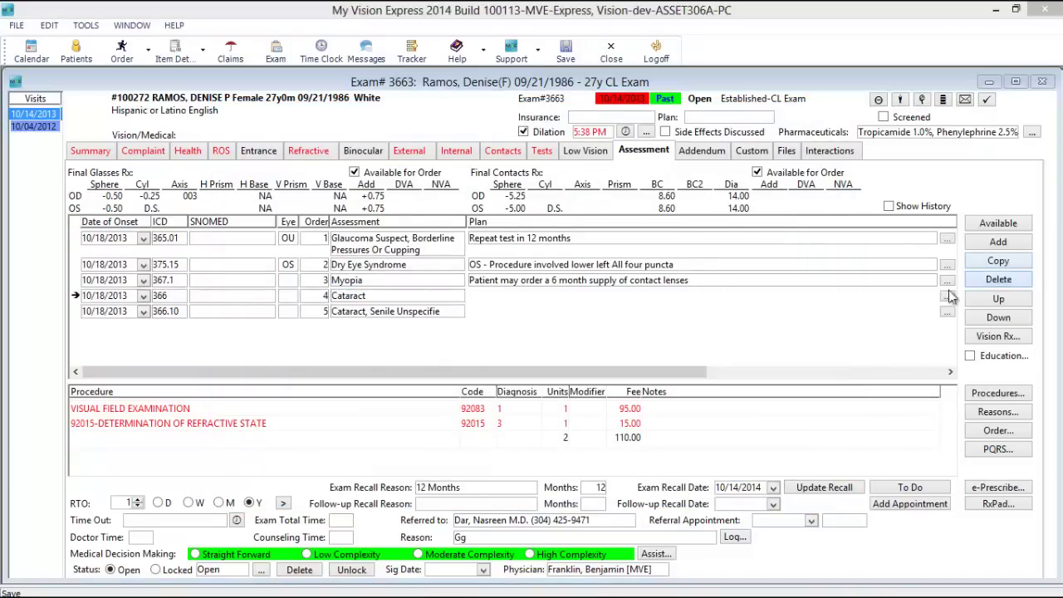
click(998, 279)
Enter the plan Come back in 6 months and referring to outside physician for the senile cataract diagnosis
click(504, 323)
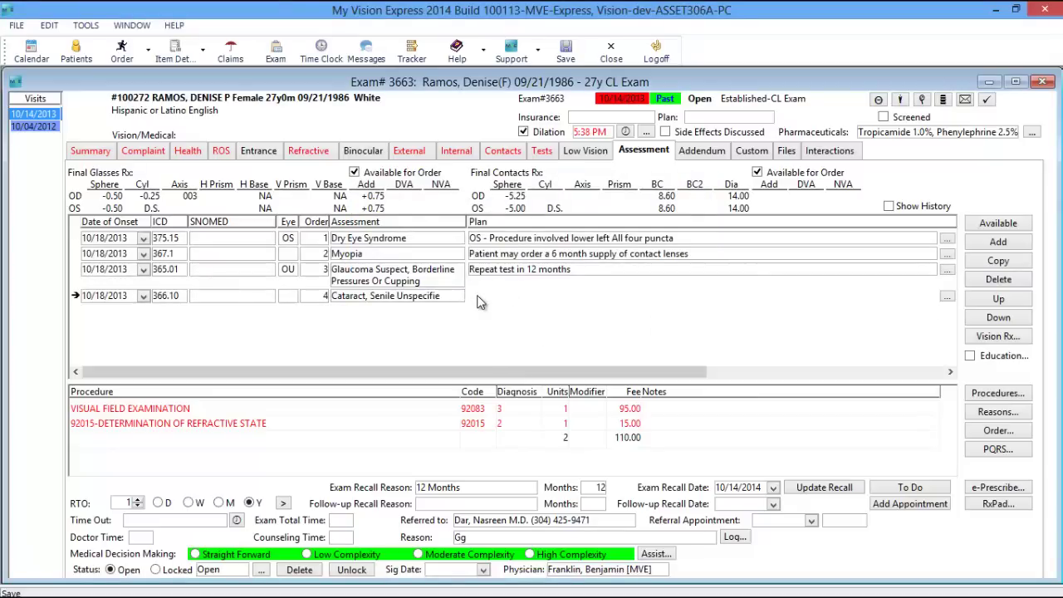
text(Come back )
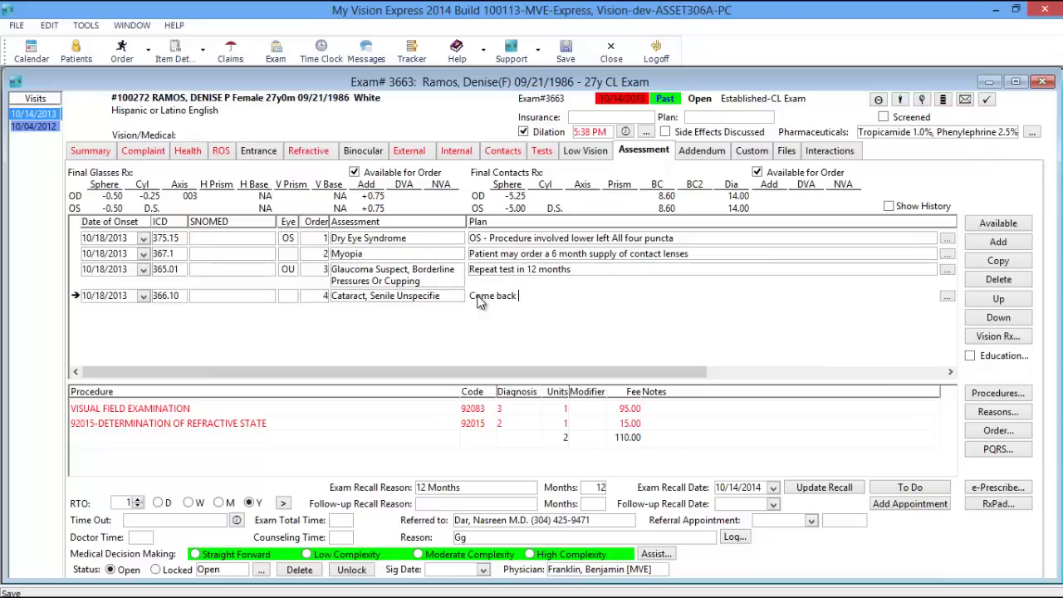
text(in 6 months and referring to puts)
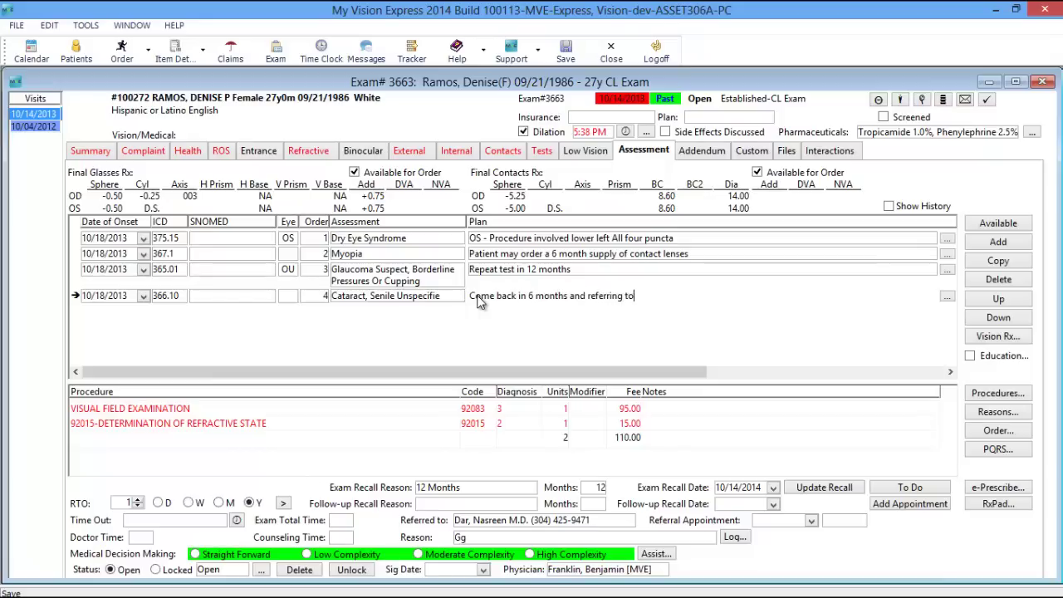
key(BackSpace)
key(BackSpace)
key(BackSpace)
key(BackSpace)
text(outside ph)
text(ysician)
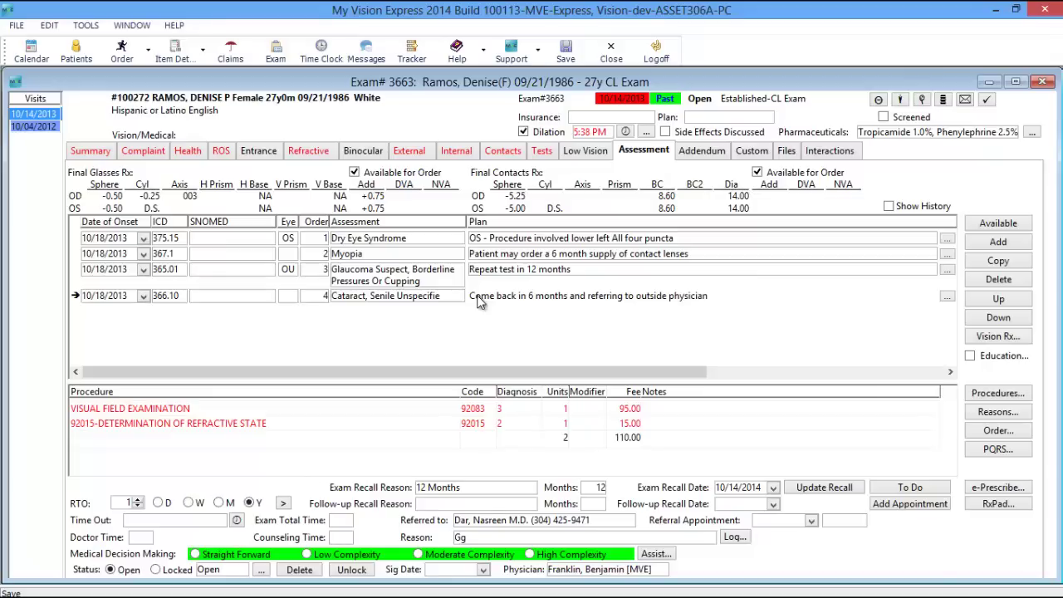
click(822, 328)
Add the Cataract / IOL statement about agreeing to a surgical consultation but delaying it to the cataract plan, leaving its [#] placeholder unreplaced
click(947, 297)
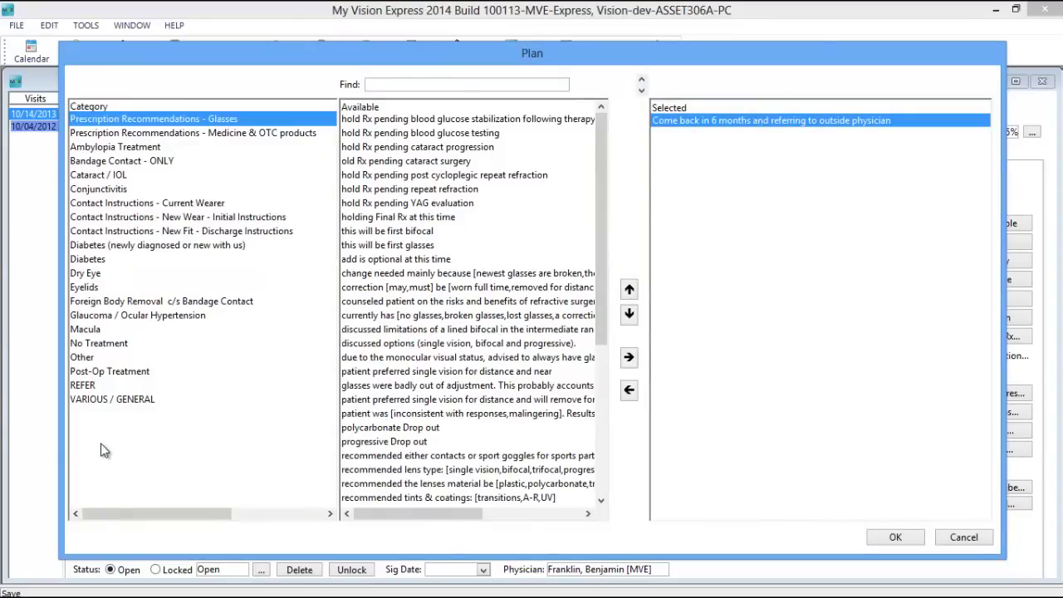
click(106, 178)
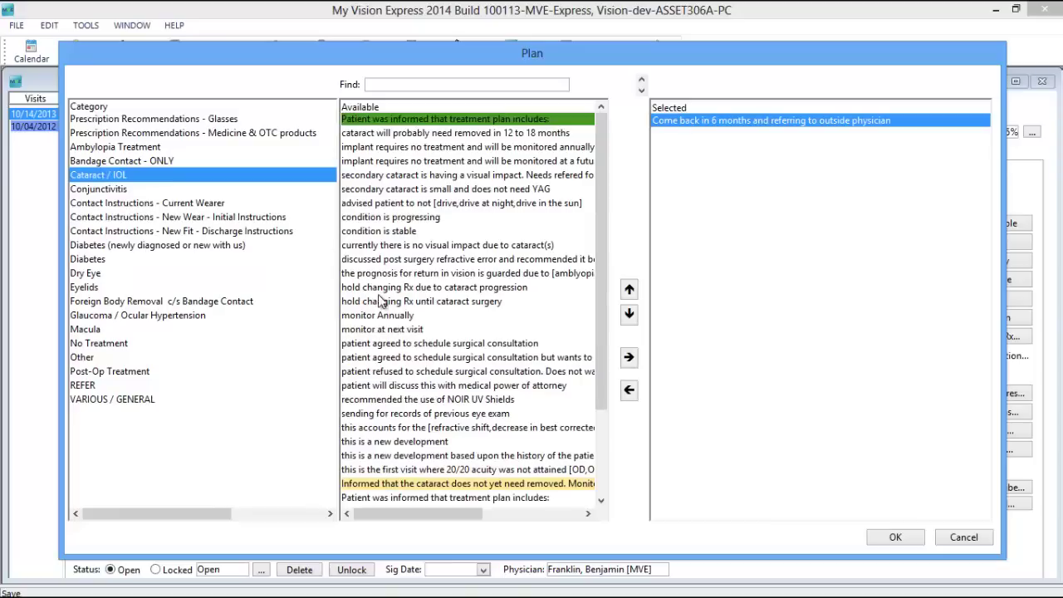
click(403, 358)
click(629, 357)
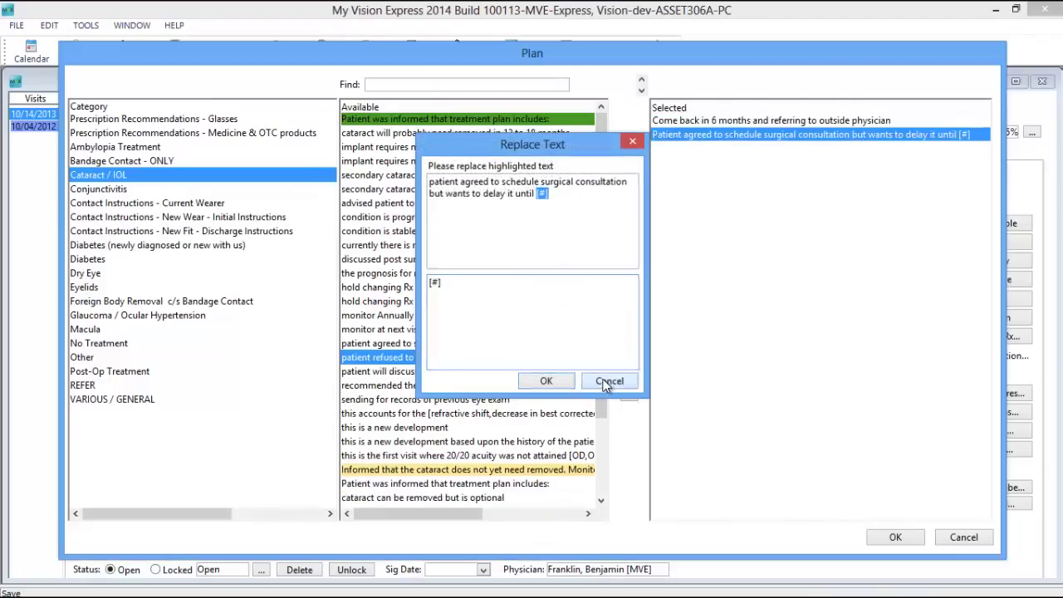
click(609, 381)
click(910, 537)
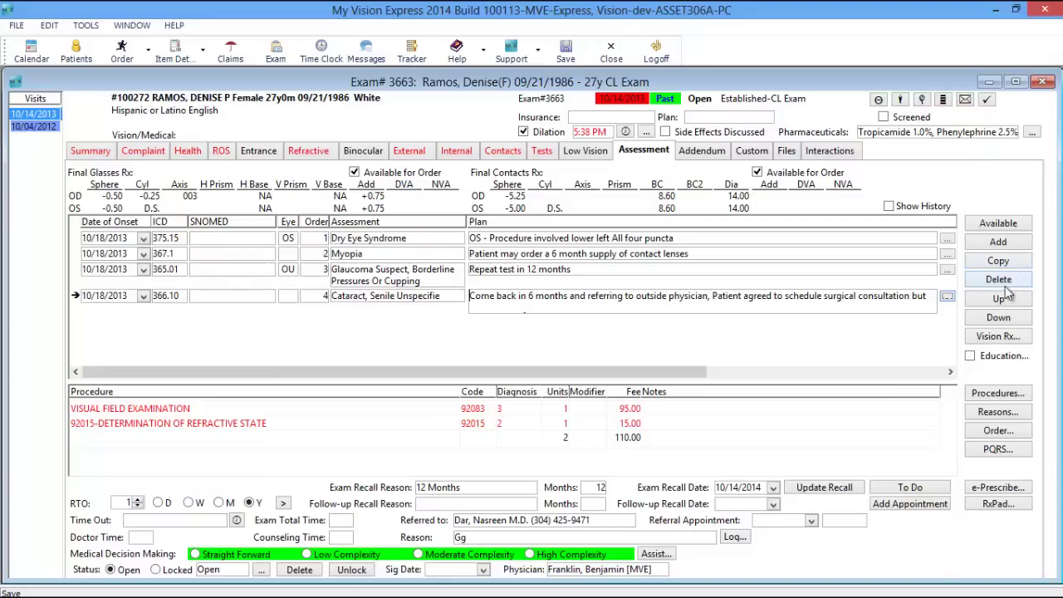
Move the senile cataract diagnosis to third place in the assessment order
click(1000, 304)
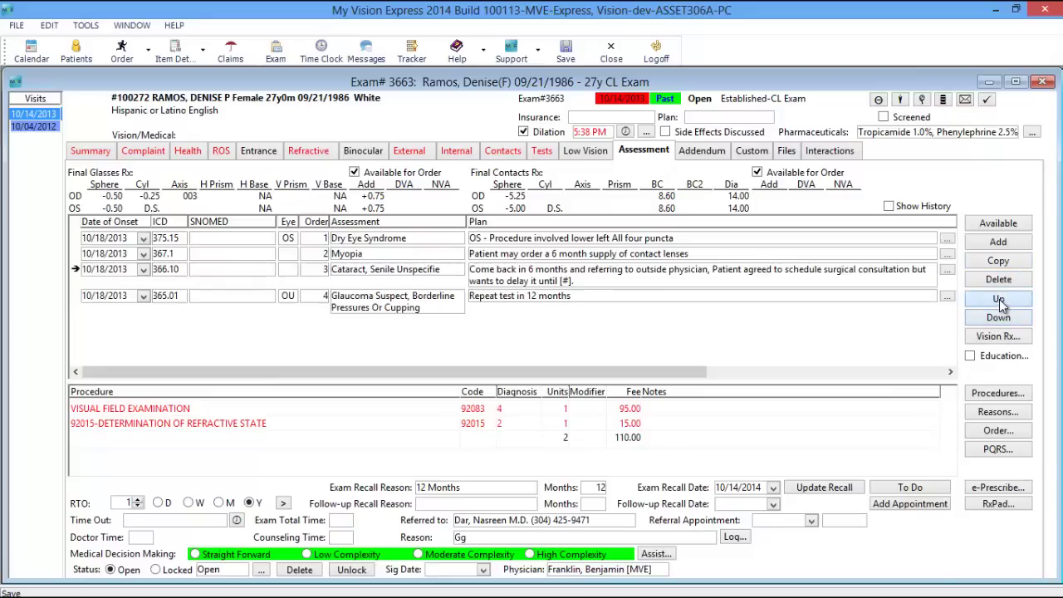
click(1000, 304)
click(1004, 322)
Review the patient's list of vision prescriptions and the diagnosis history from previous visits
click(999, 339)
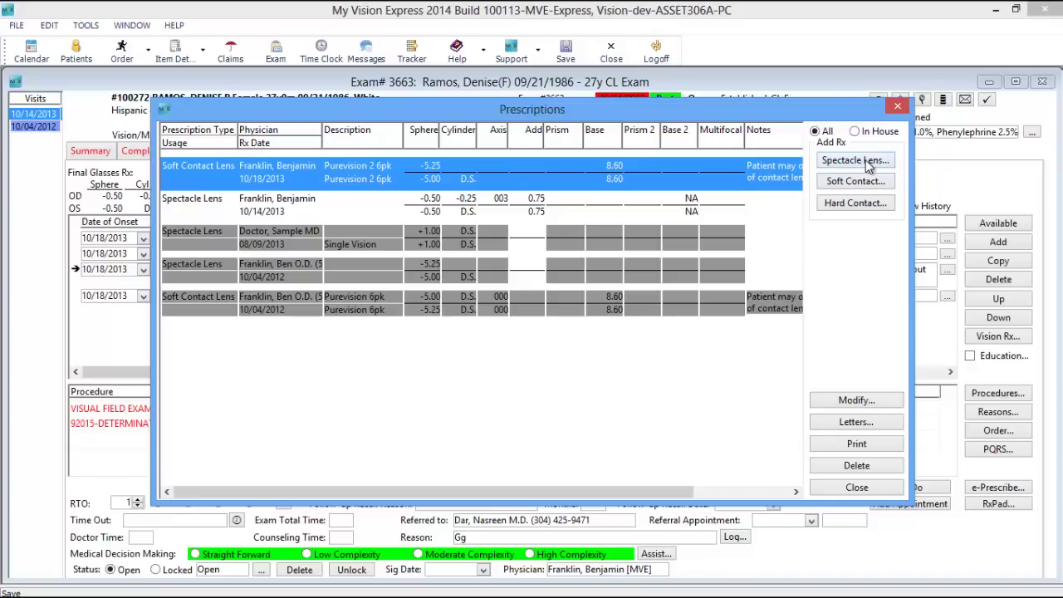
click(898, 111)
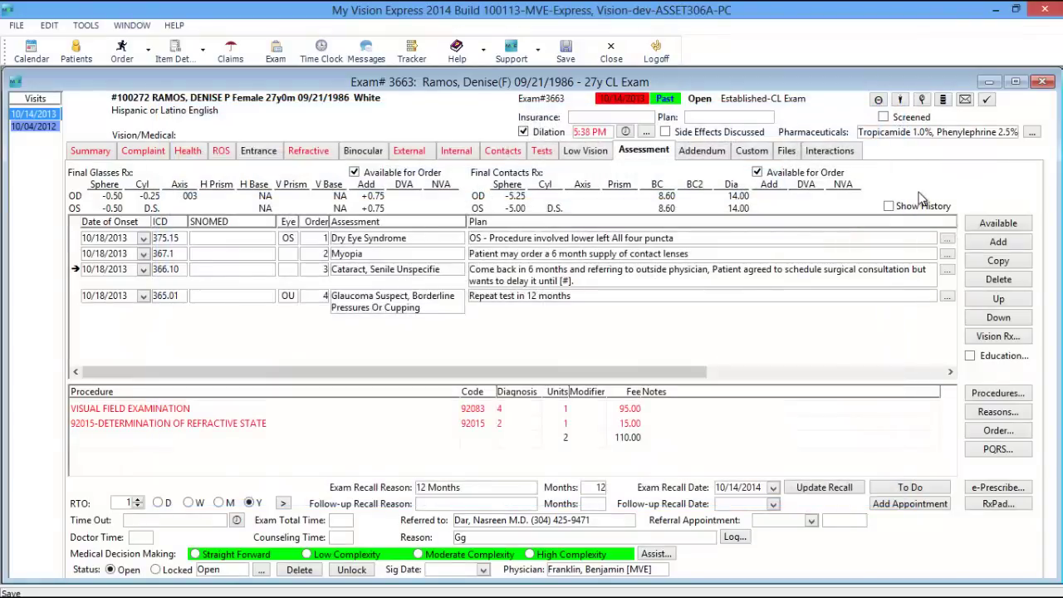
click(890, 206)
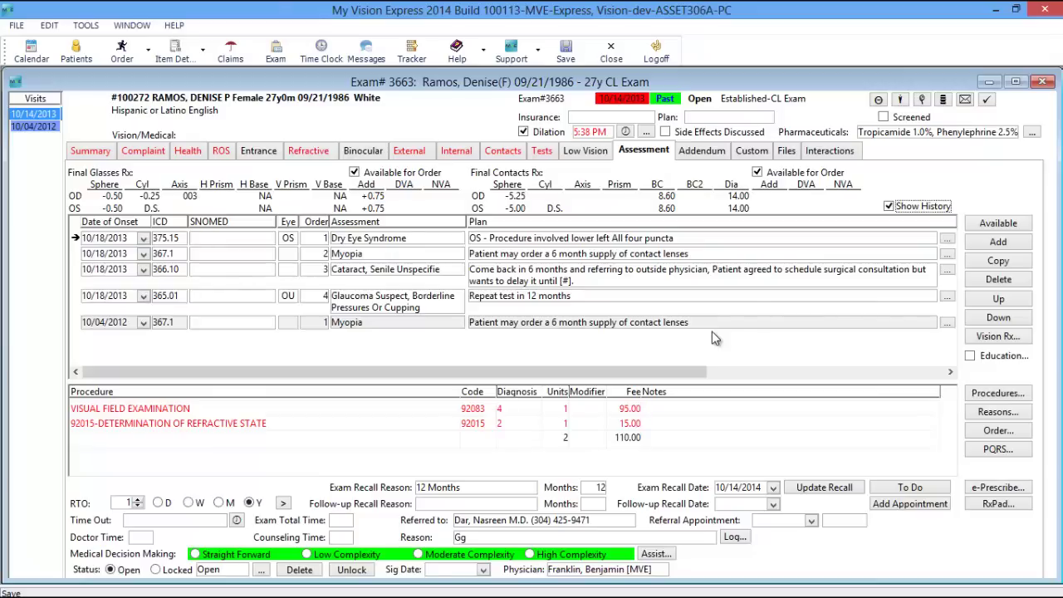
click(888, 207)
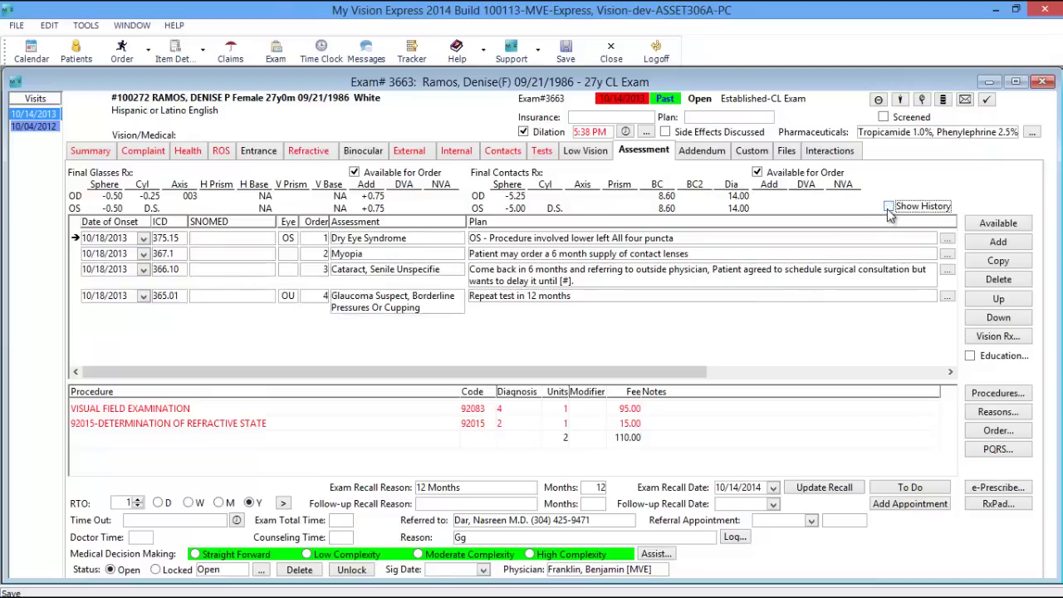
Examine the list of patient education materials available for the exam and close it
click(964, 355)
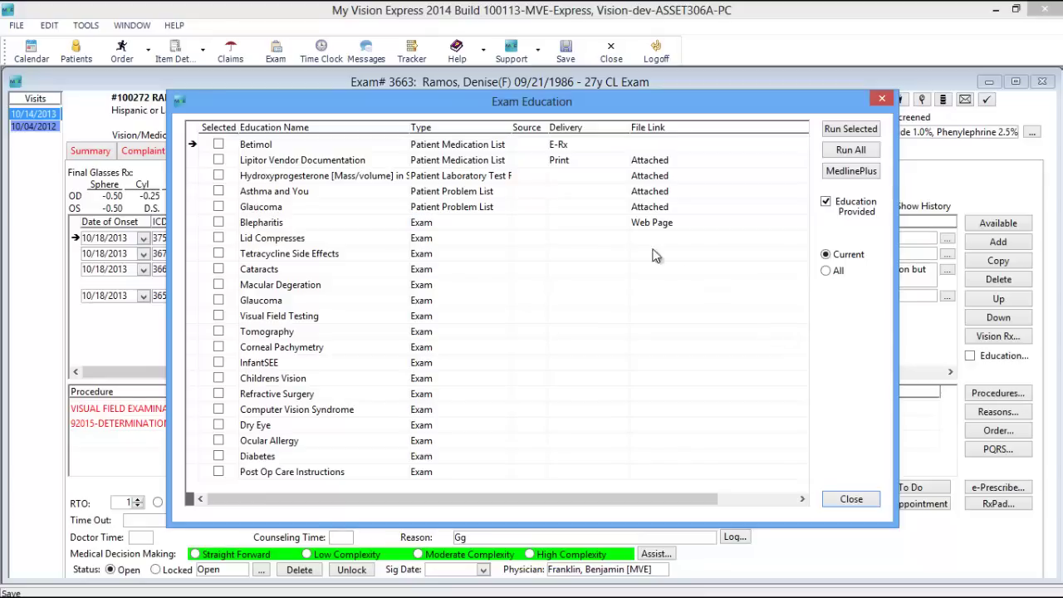
click(619, 238)
click(620, 239)
click(620, 239)
click(883, 101)
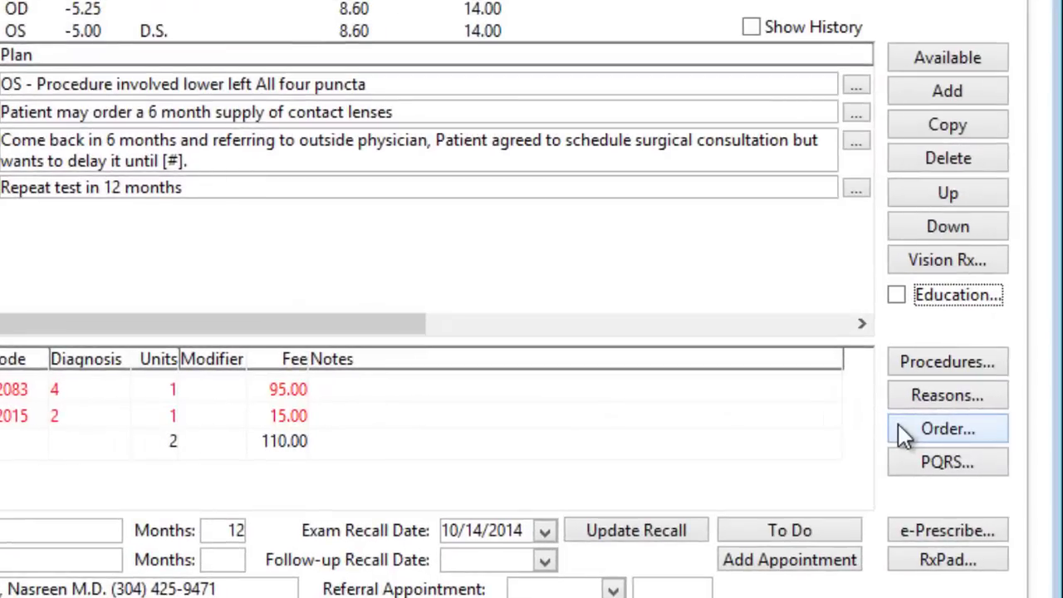
Add procedure 92014 - Existing Patient - Comprehensive Exam with modifier 21 - Glaucoma, linked to the dry eye and glaucoma suspect diagnoses
click(981, 363)
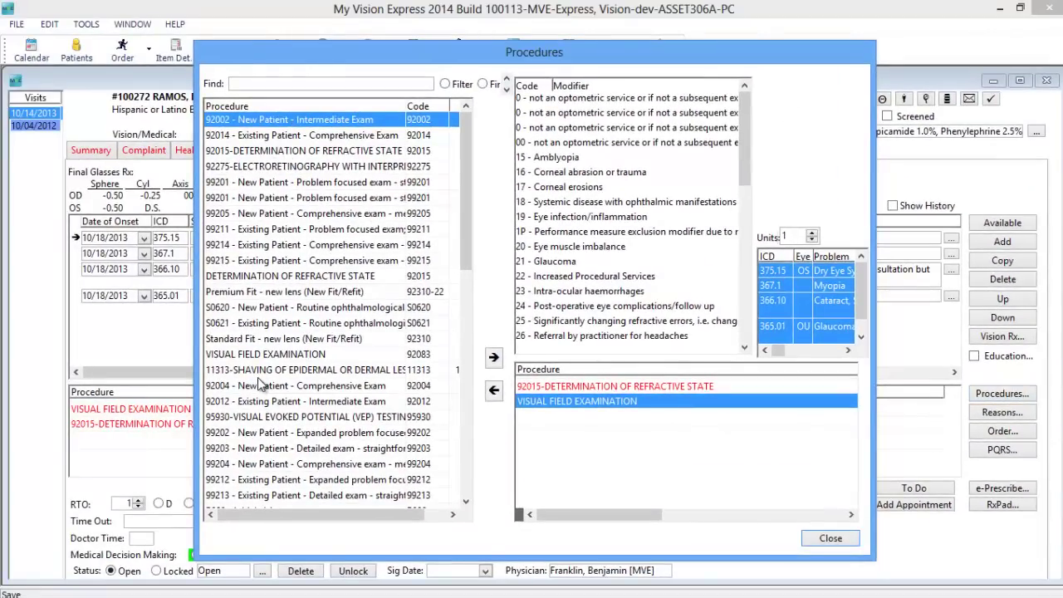
click(862, 338)
click(862, 257)
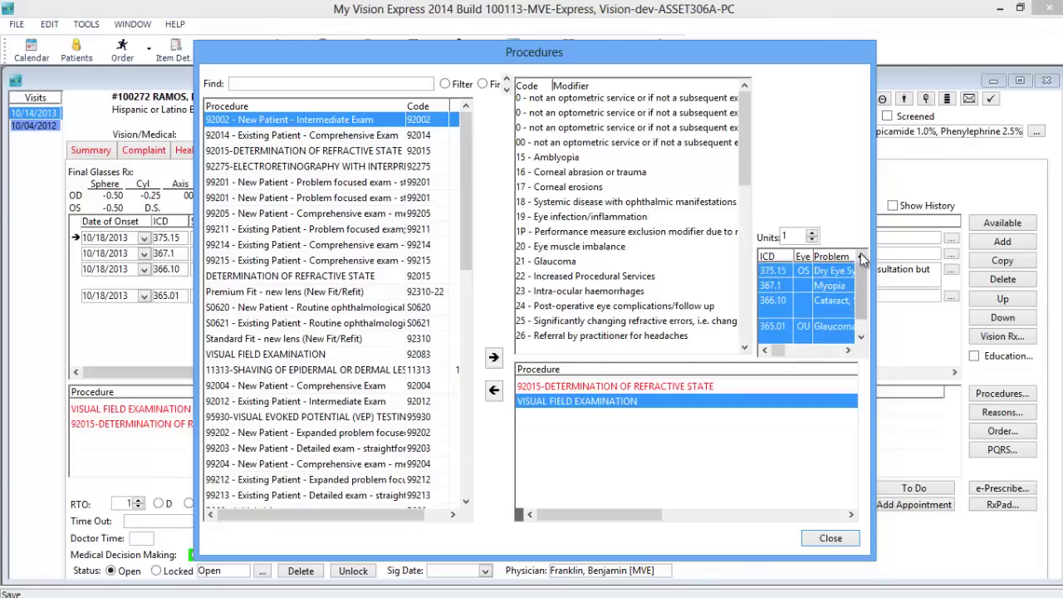
scroll(827, 299, down, 1)
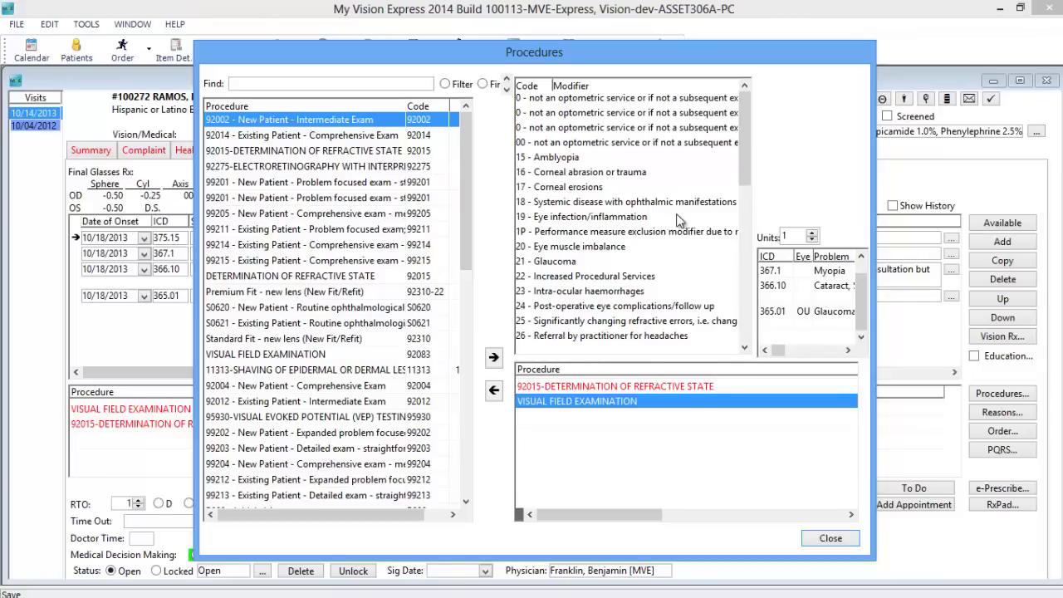
click(817, 316)
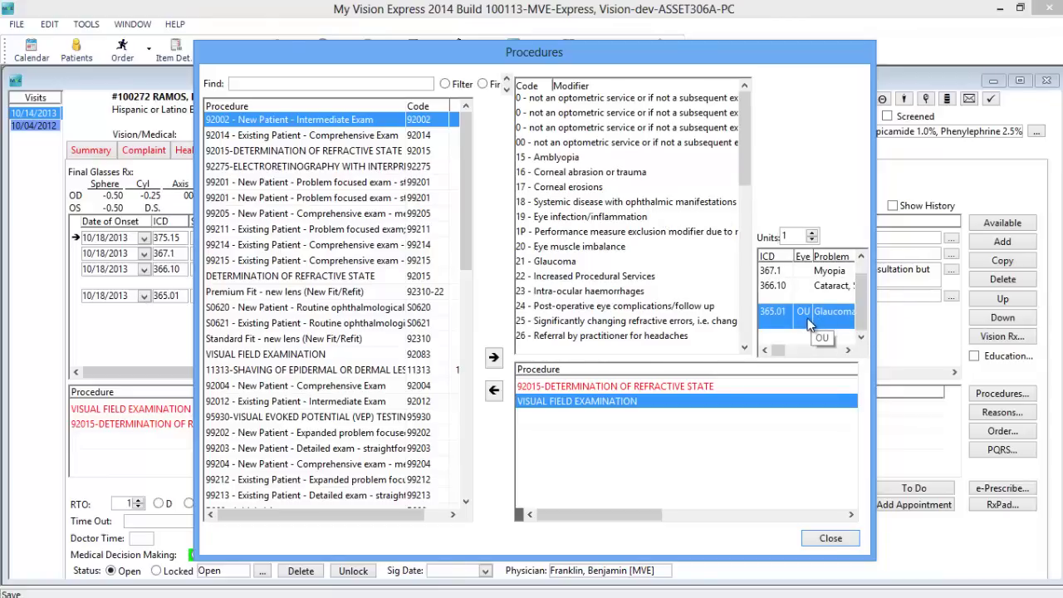
click(545, 263)
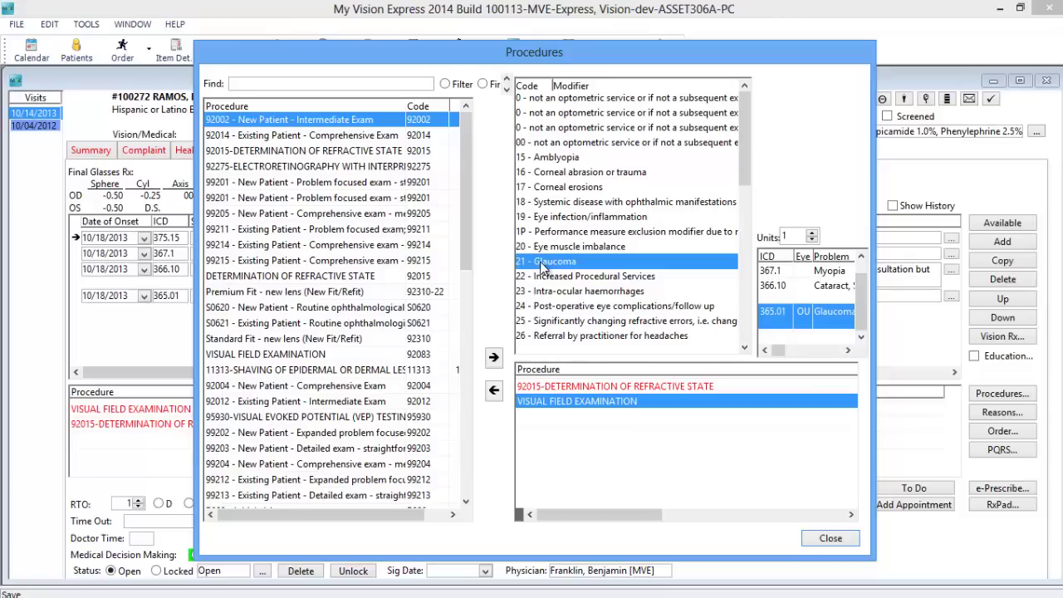
click(260, 138)
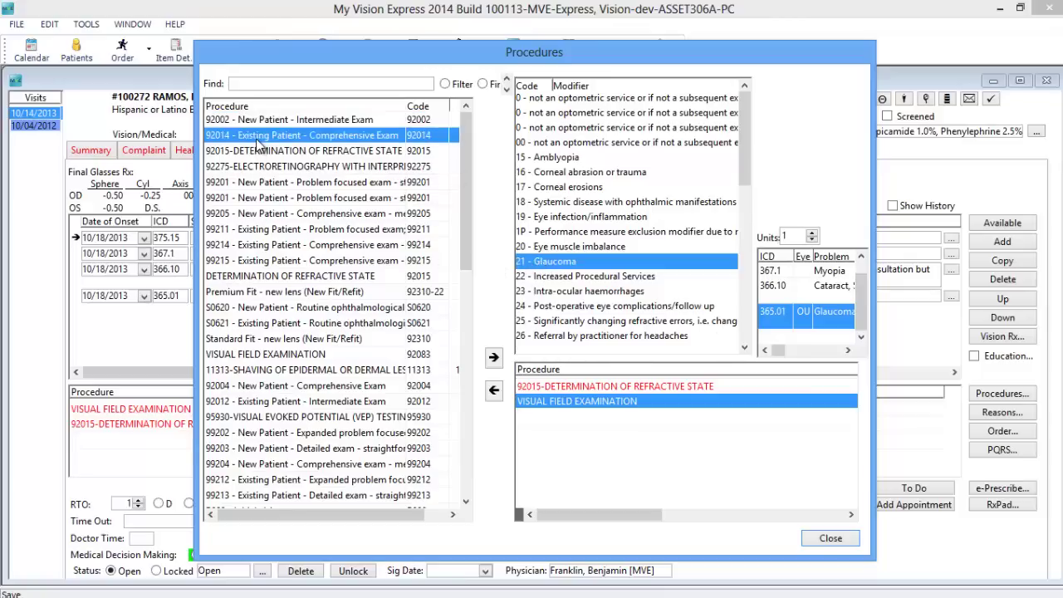
click(493, 357)
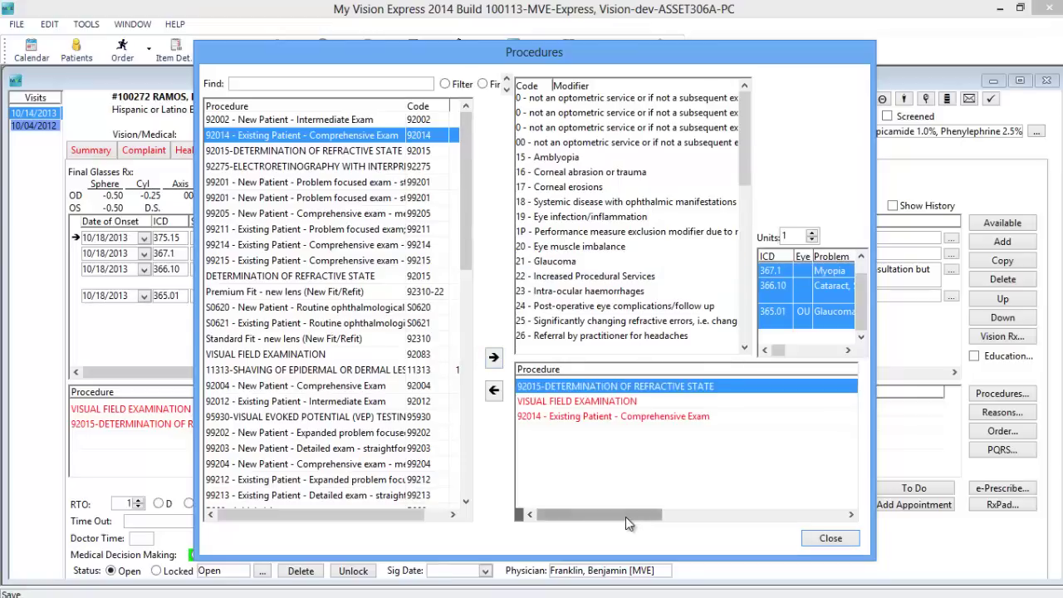
drag(651, 515, 746, 517)
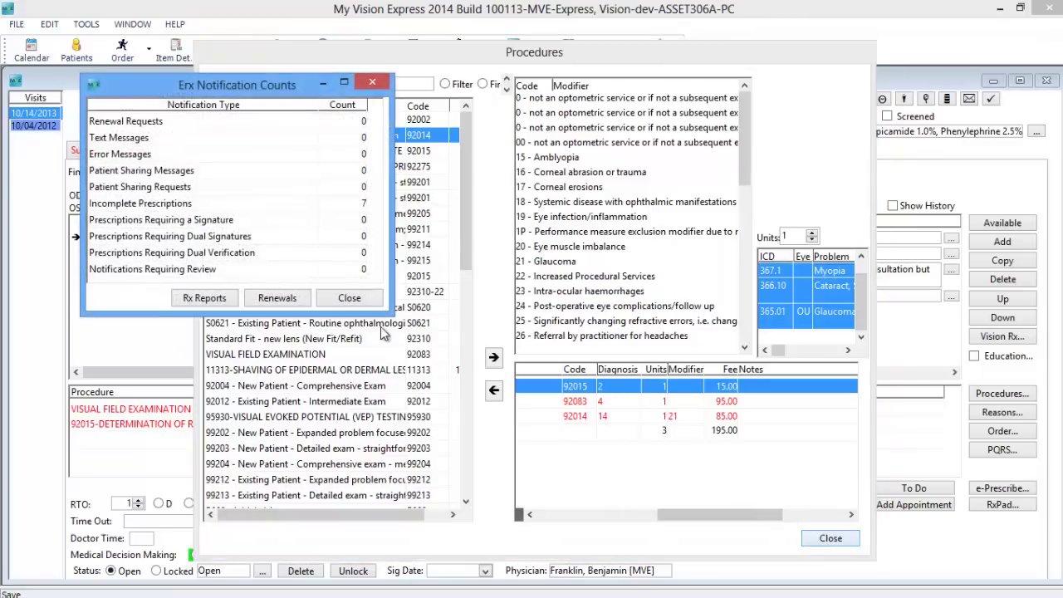
click(349, 298)
click(824, 538)
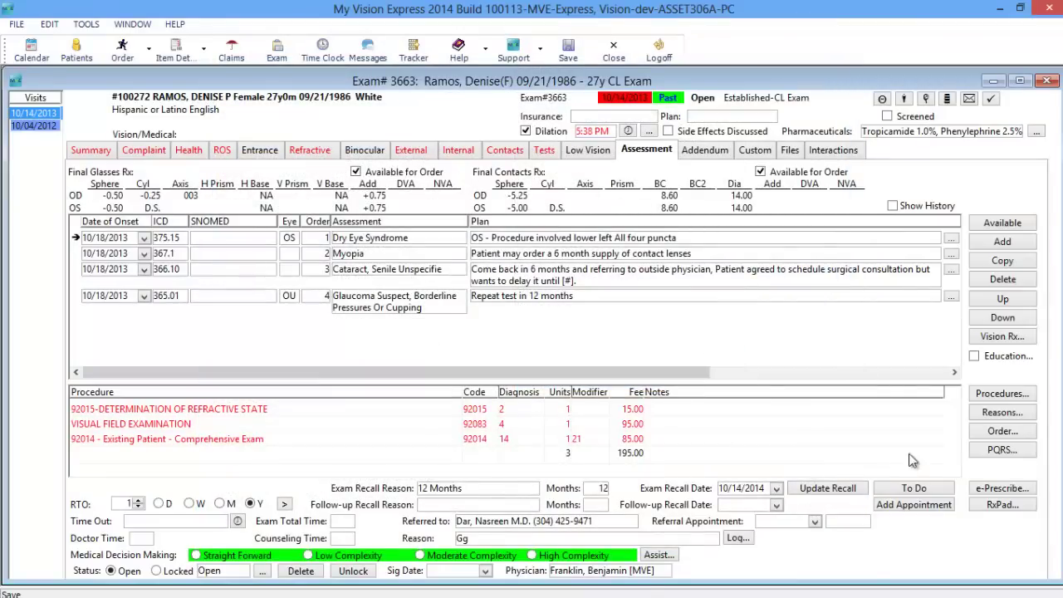
Review the reasons selectable for an incomplete Tobacco Screening and the applicable PQRS codes, without recording any
click(1010, 414)
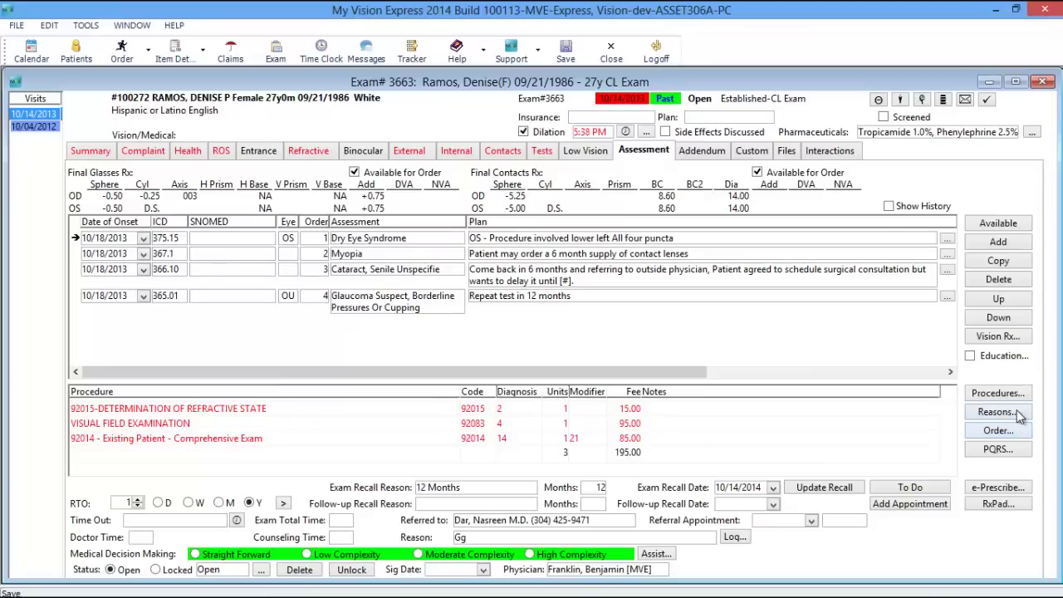
click(1019, 415)
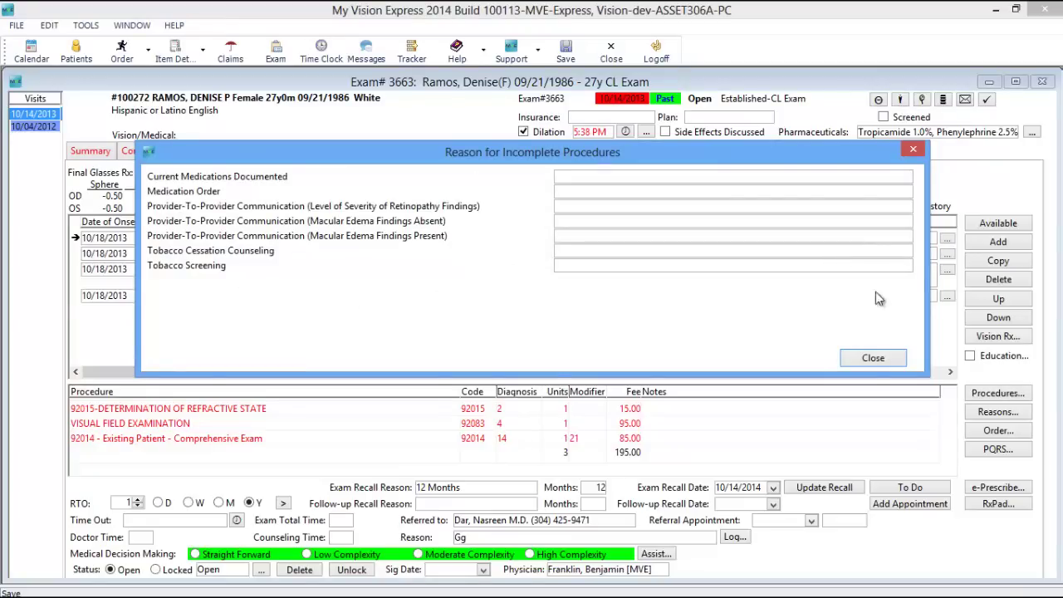
click(906, 266)
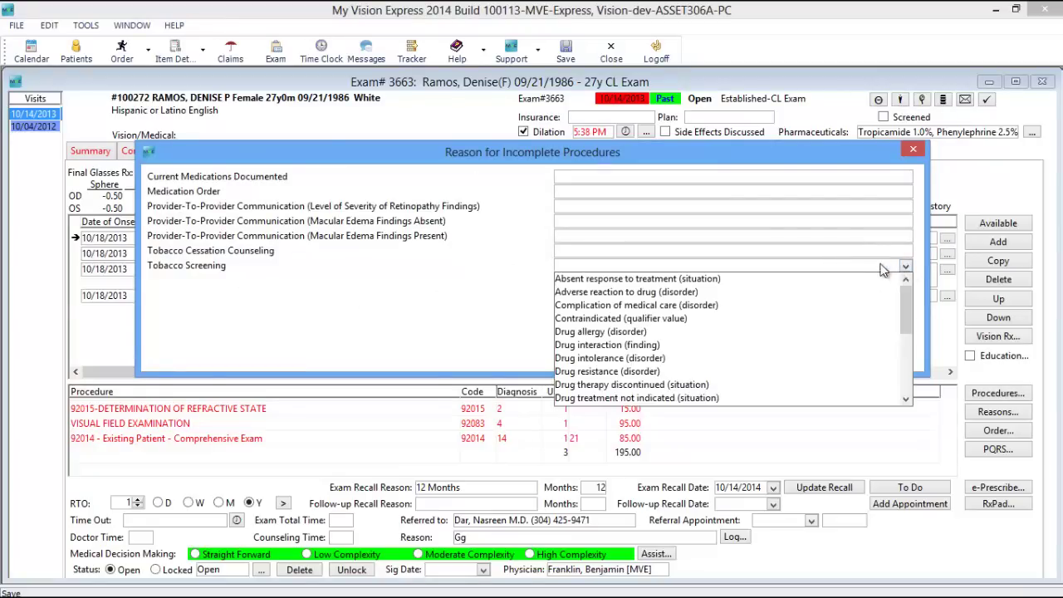
click(397, 282)
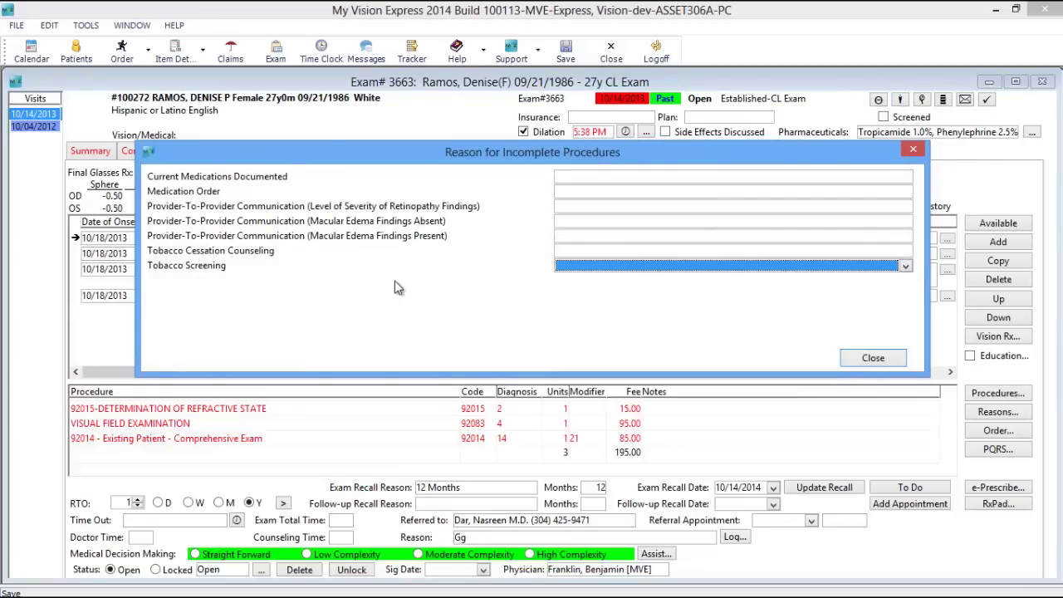
click(874, 358)
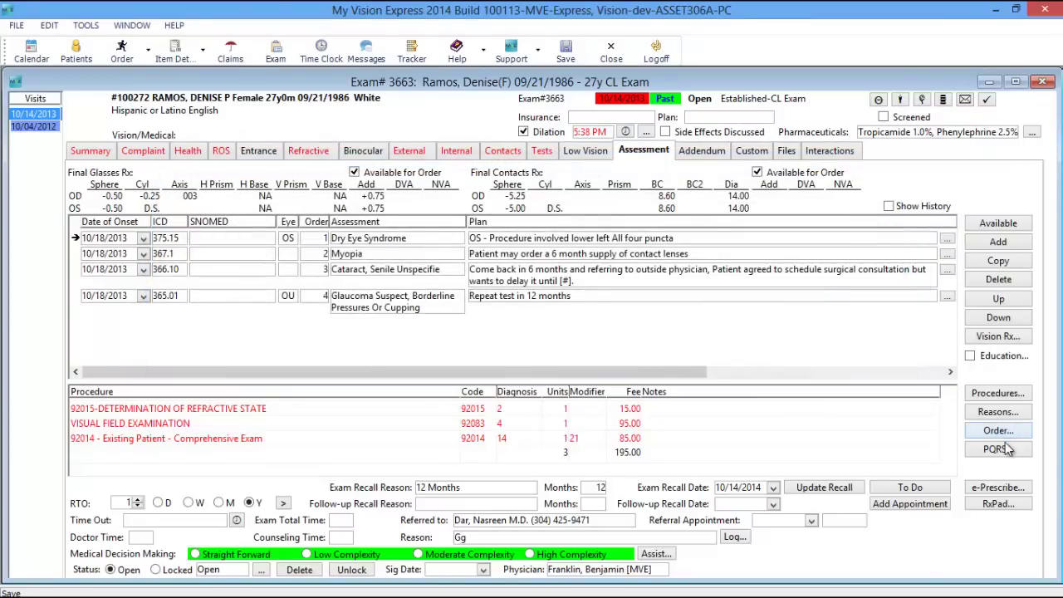
click(1019, 450)
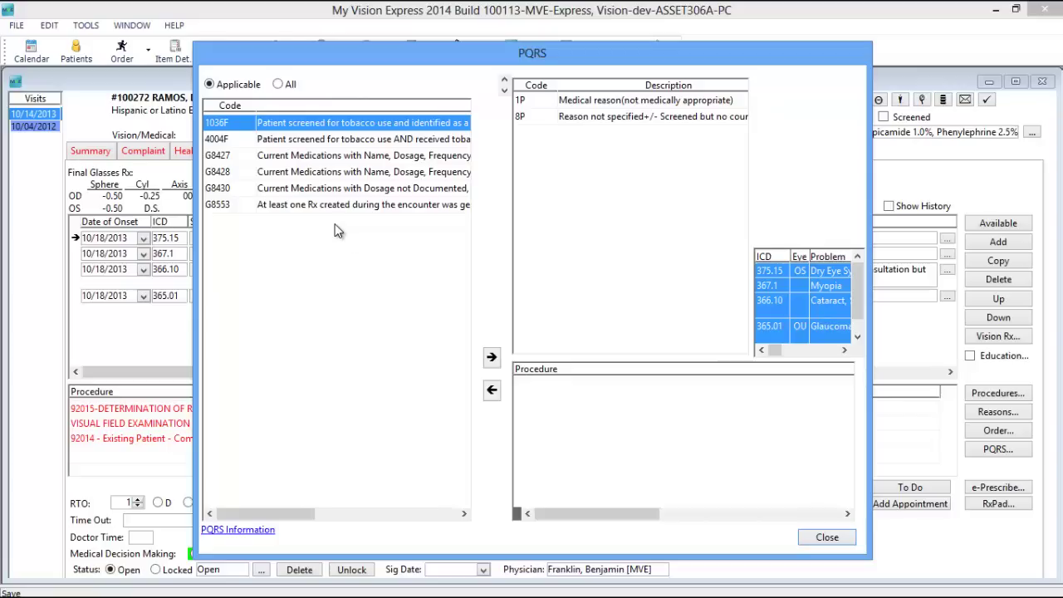
click(833, 538)
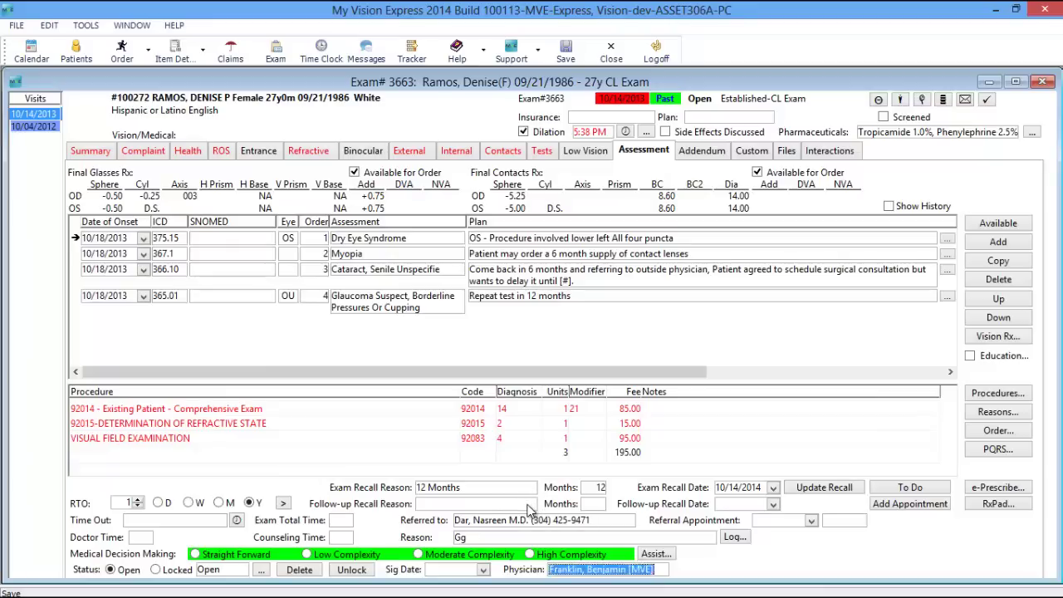
Set the follow-up recall reason to 6 Months and record a Glaucoma suspect referral to another physician with a 10/24/2013 appointment
click(529, 506)
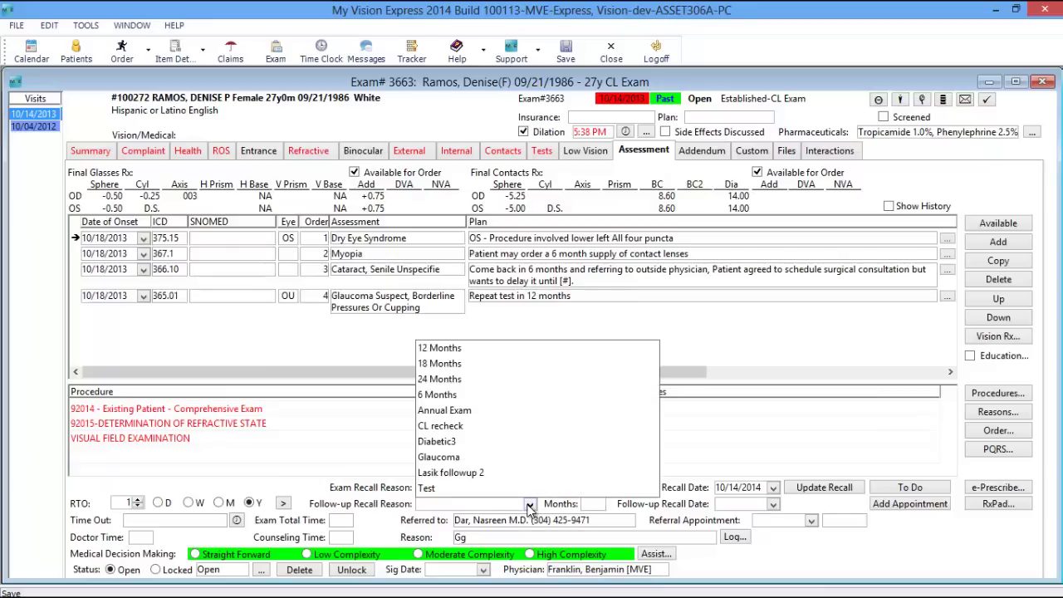
click(473, 396)
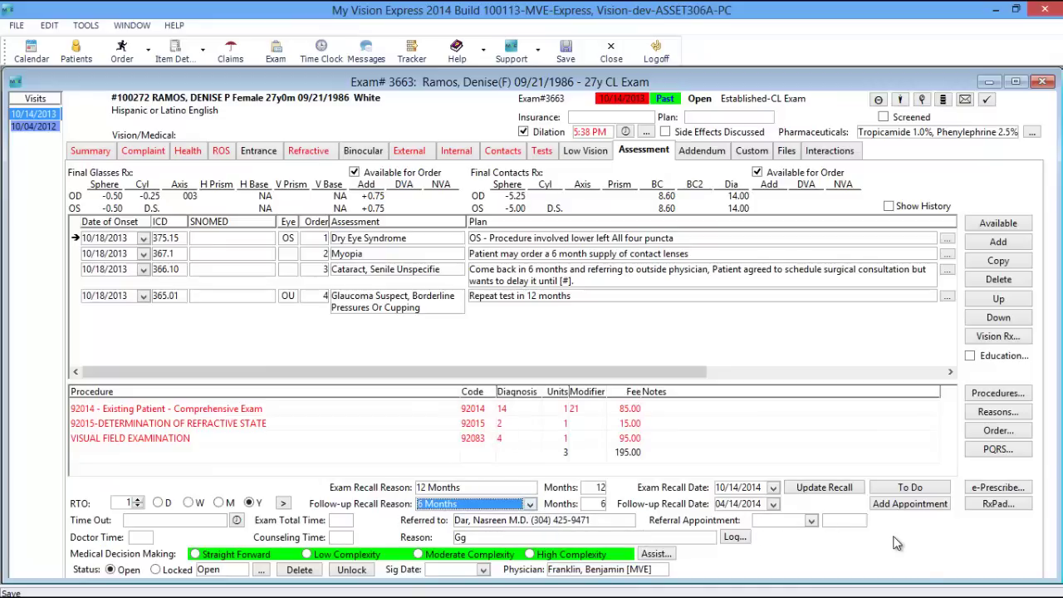
click(628, 520)
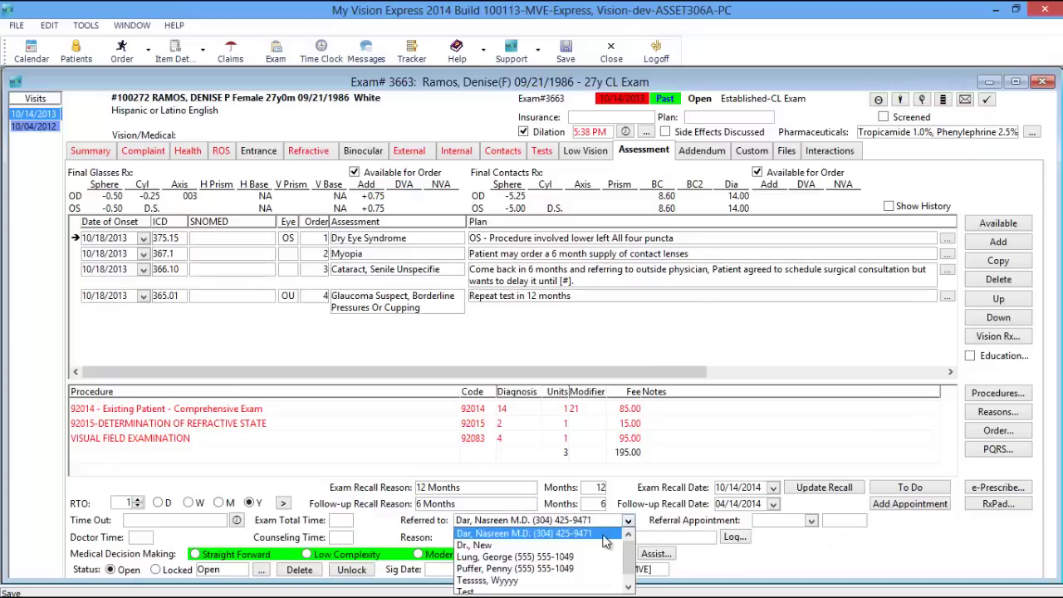
click(547, 569)
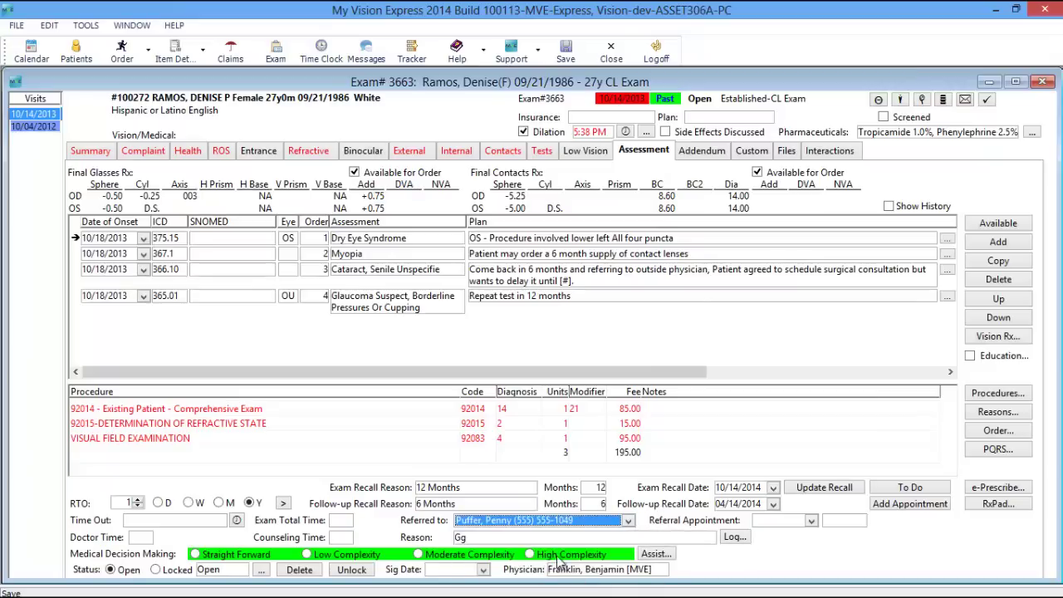
click(708, 538)
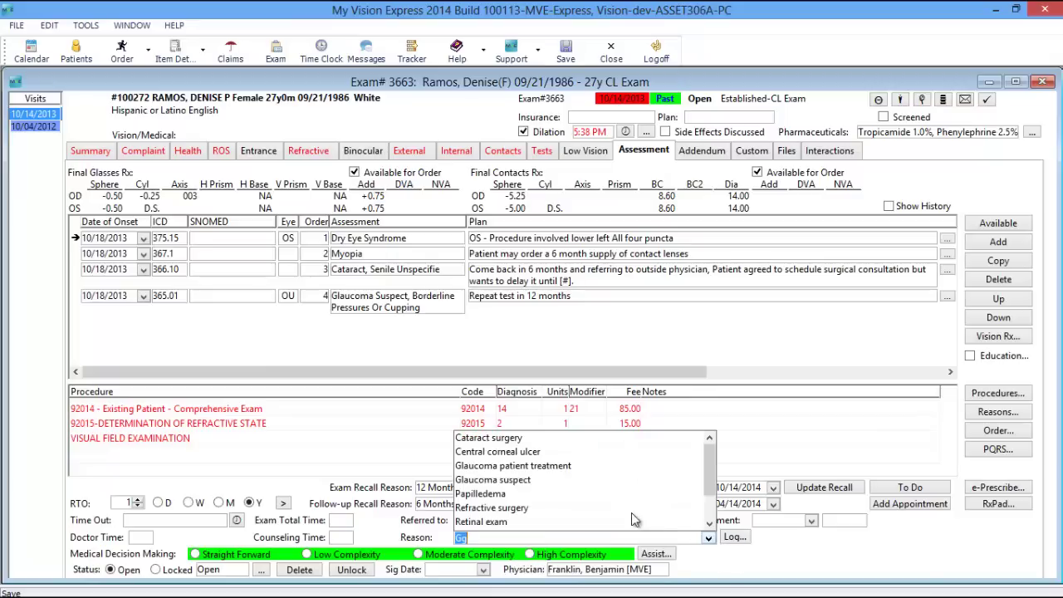
click(491, 480)
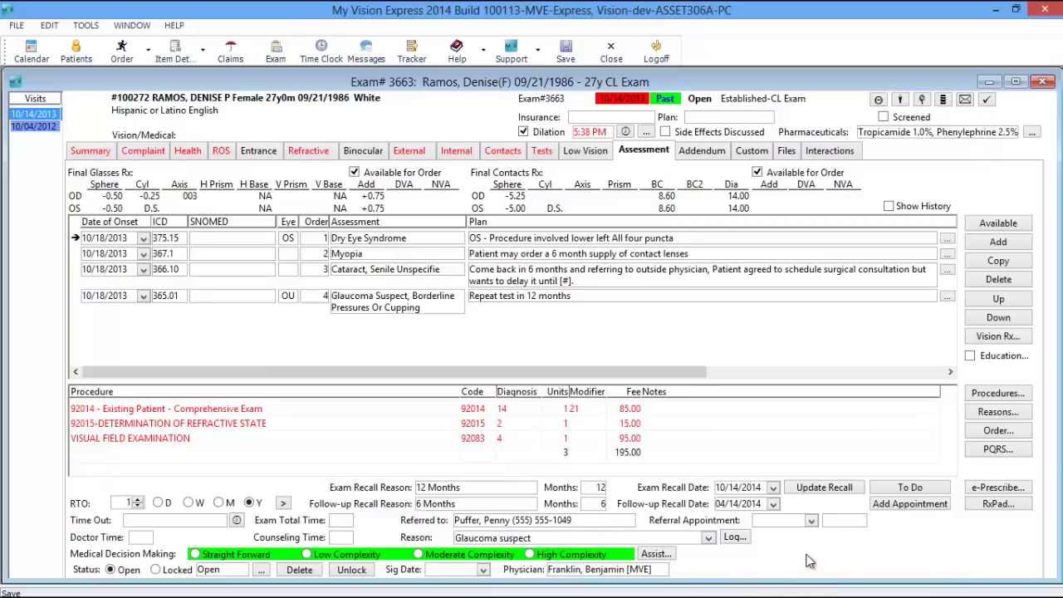
click(813, 520)
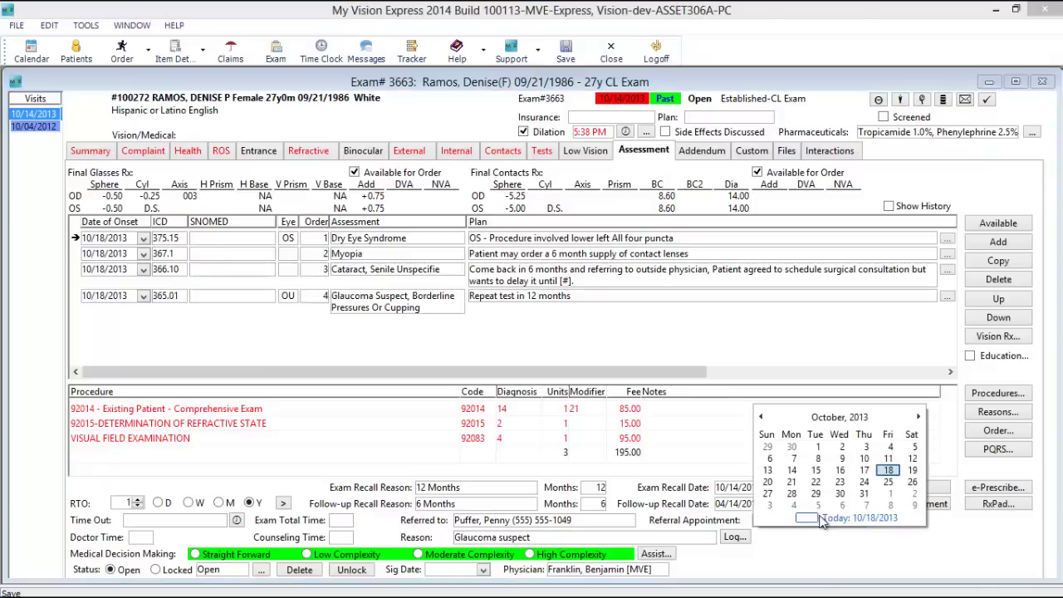
click(864, 482)
click(836, 523)
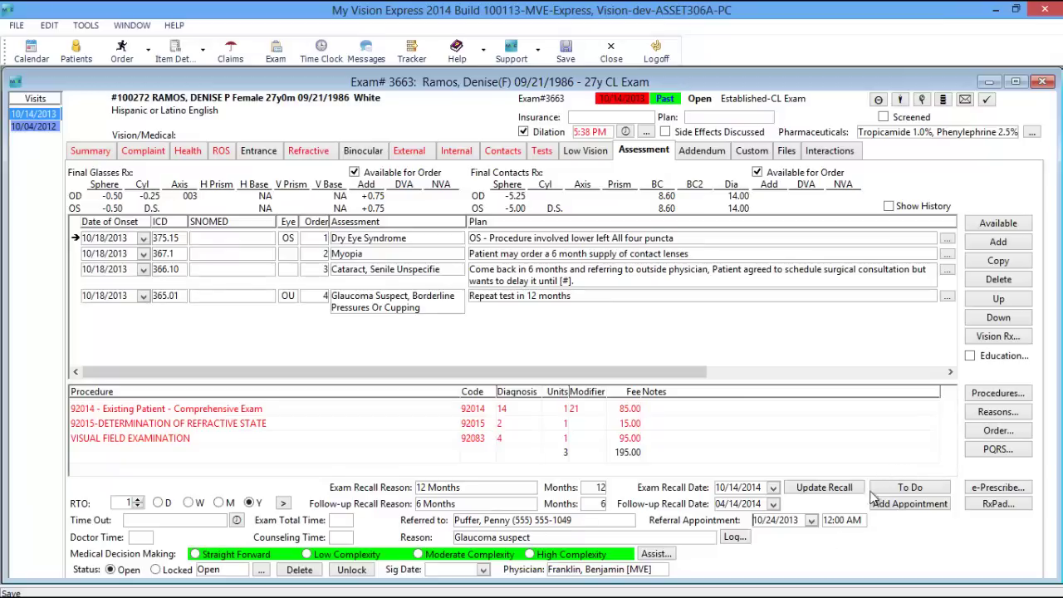
Examine the to-do message form linked to the exam and close it without sending a message
click(944, 490)
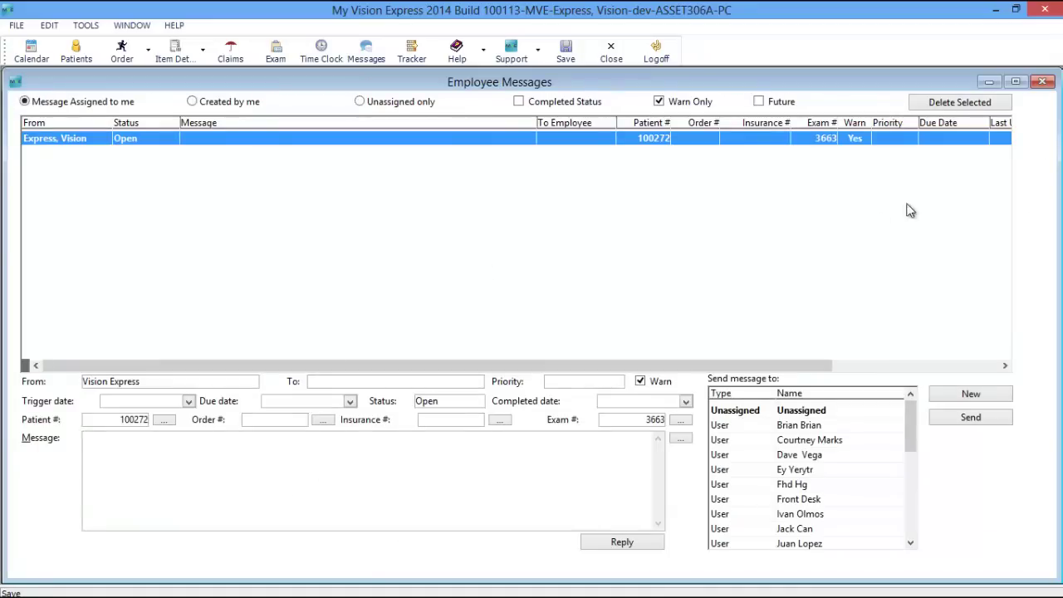
click(1048, 83)
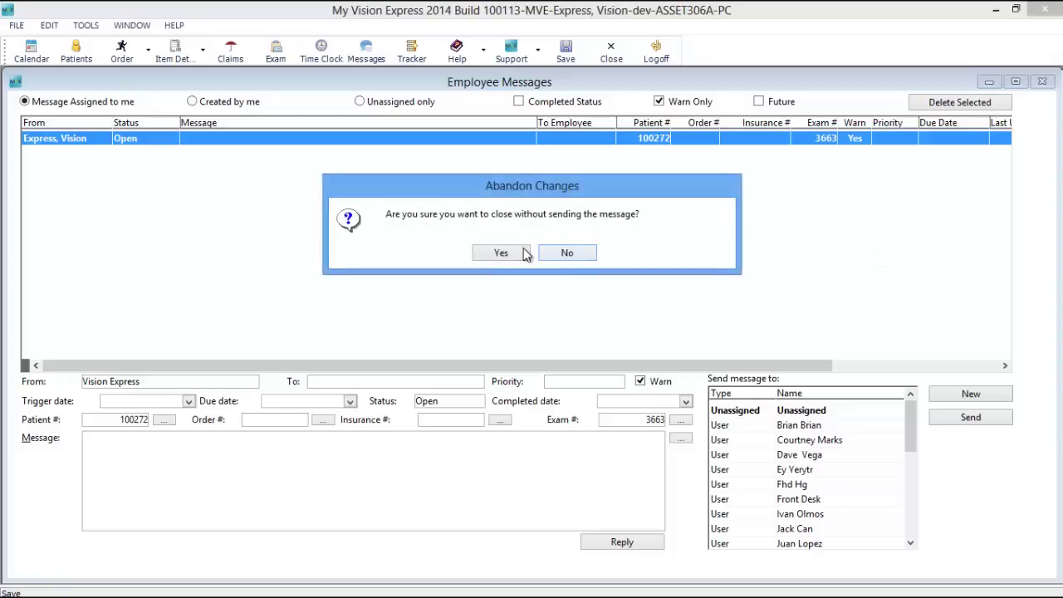
click(560, 254)
click(1041, 82)
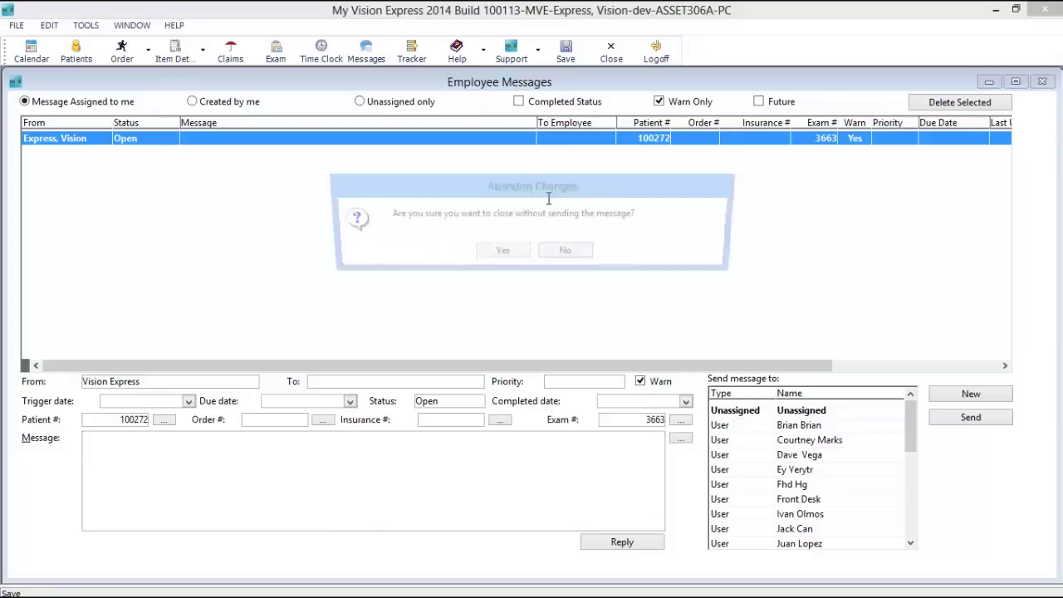
click(495, 253)
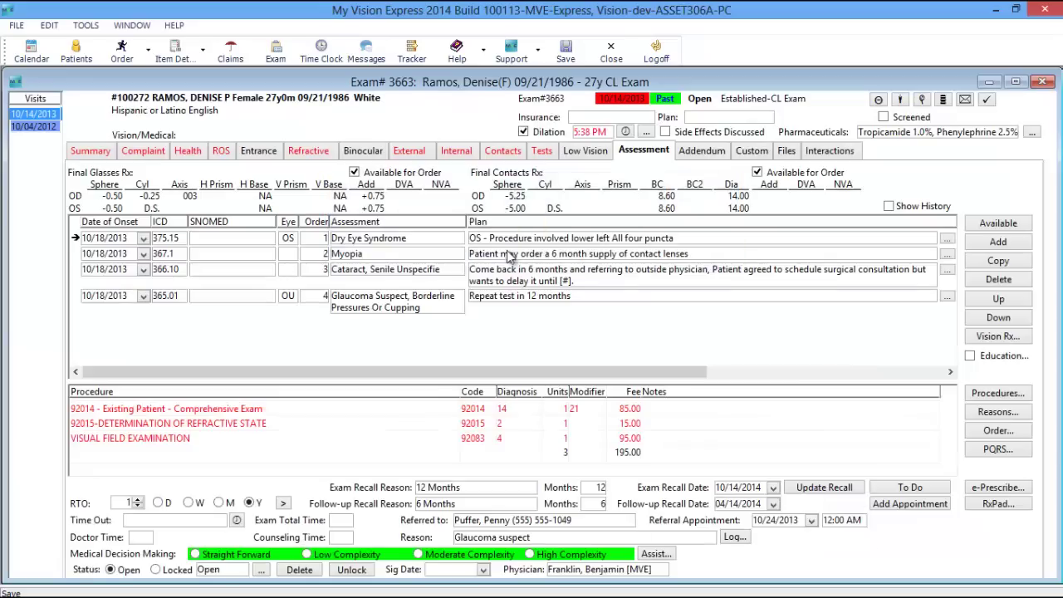
Examine the medication search and the Rx Pad form, cancelling both without prescribing
click(1001, 504)
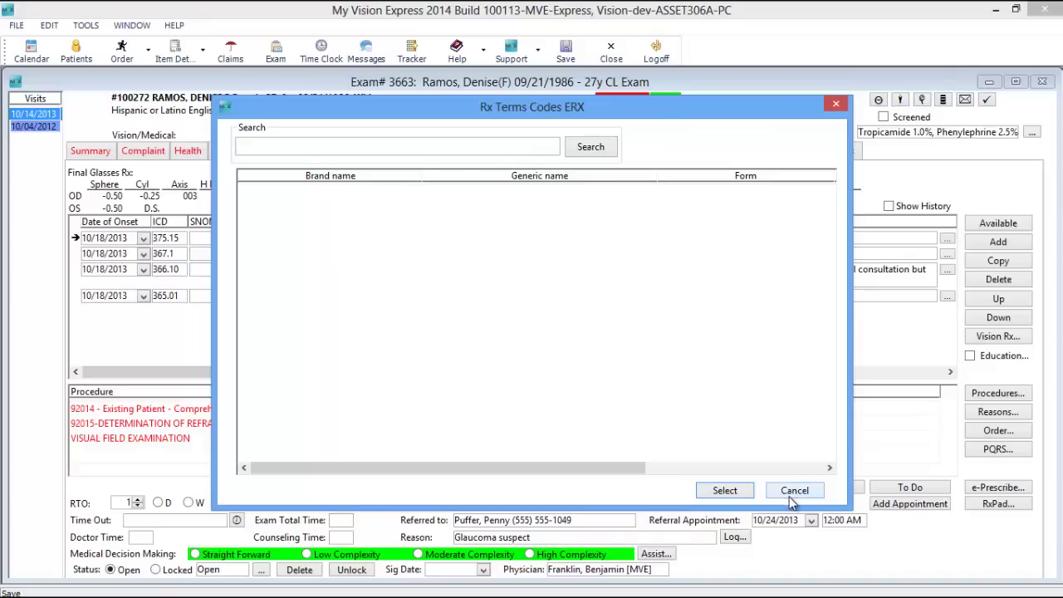
click(792, 492)
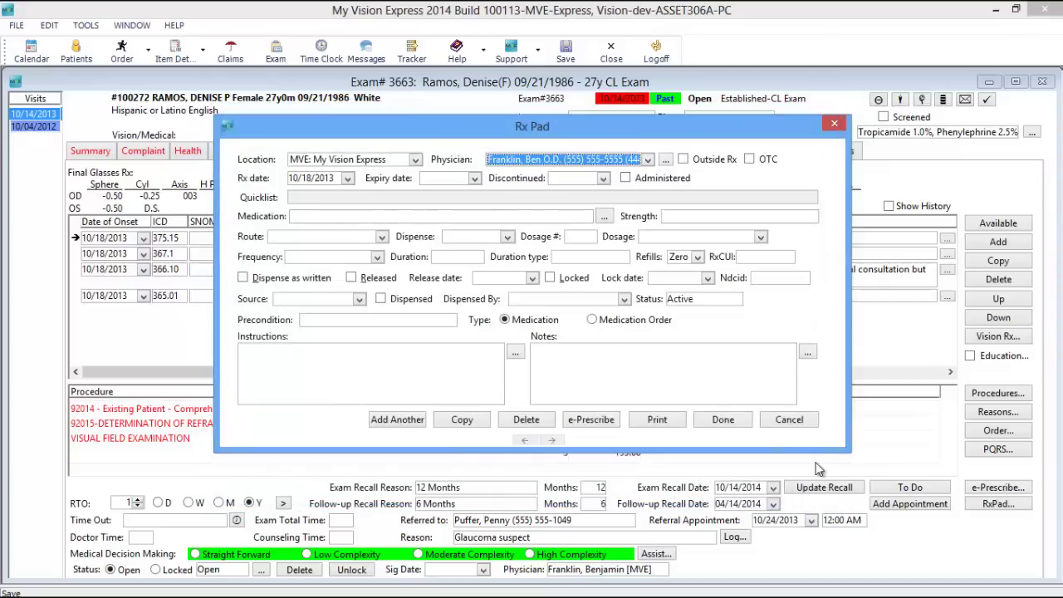
click(807, 421)
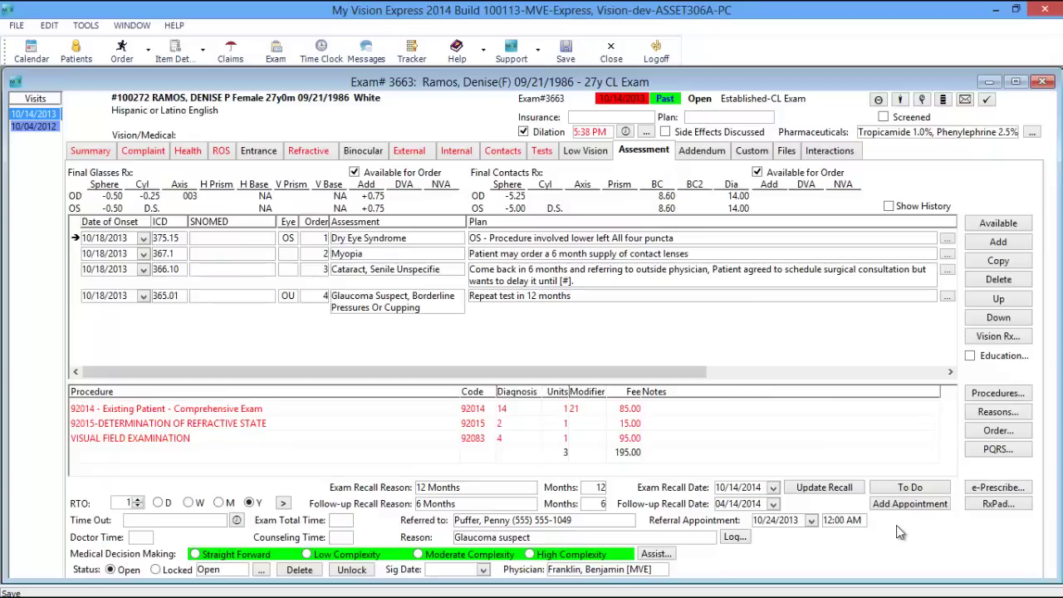
Record the exam's time out and an exam total time of 40, and set the exam status to Locked
click(237, 520)
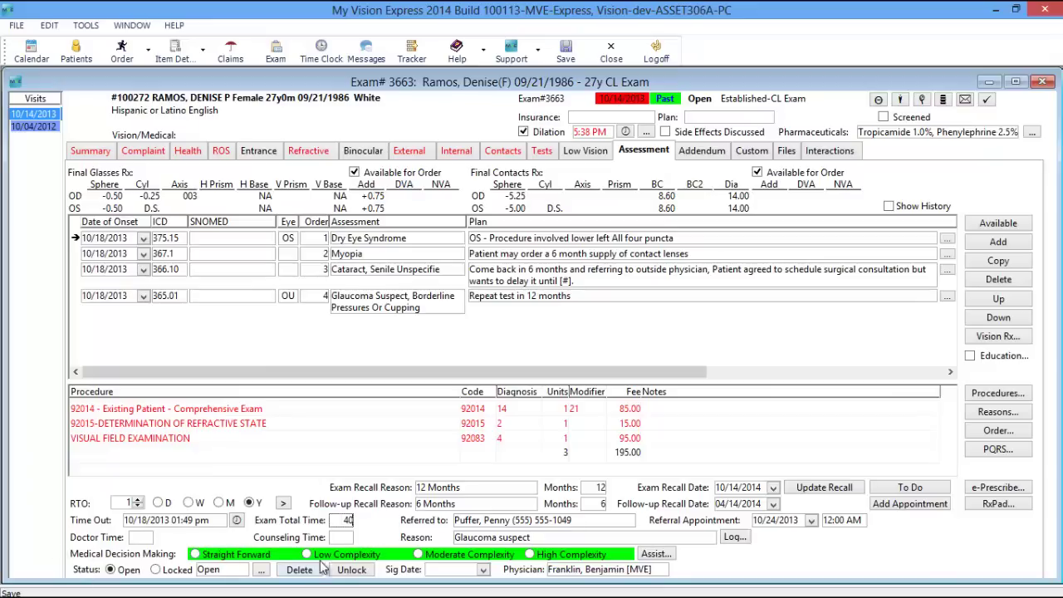
click(173, 573)
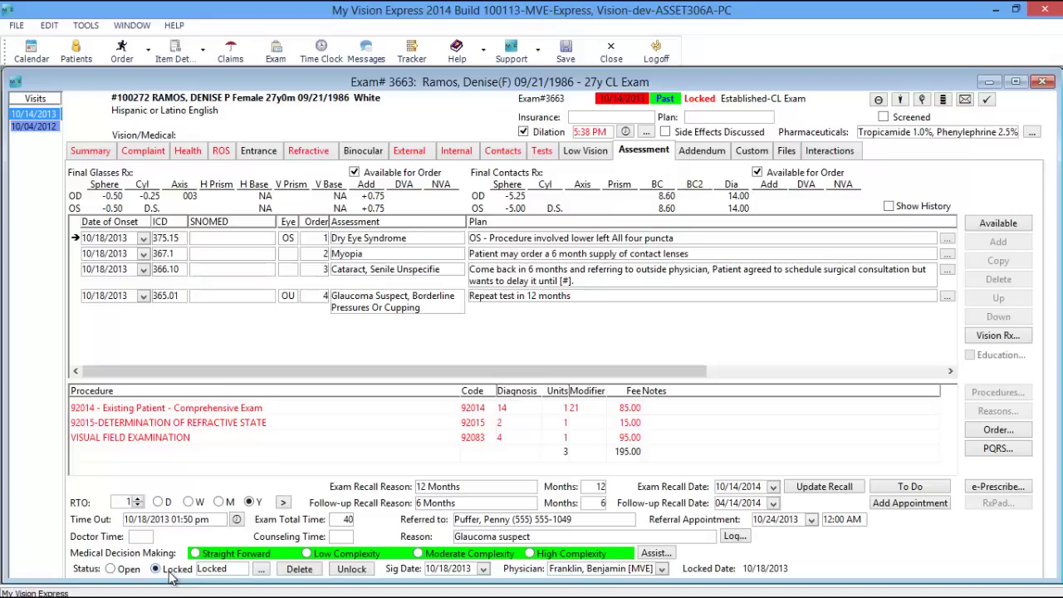
Add a new addendum entry with blank notes to the locked exam, and return to the assessment
click(716, 156)
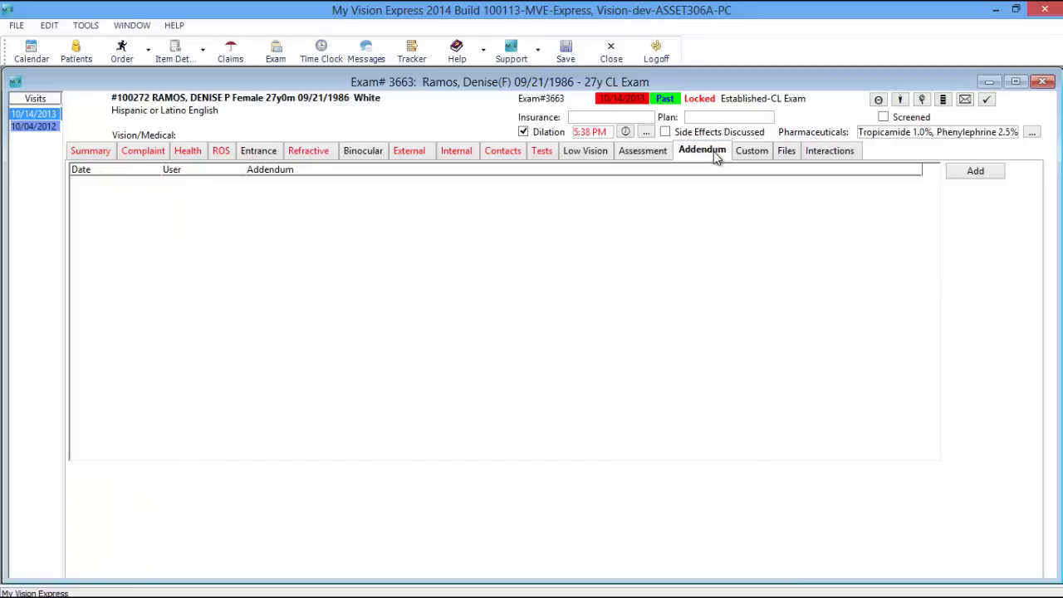
click(977, 173)
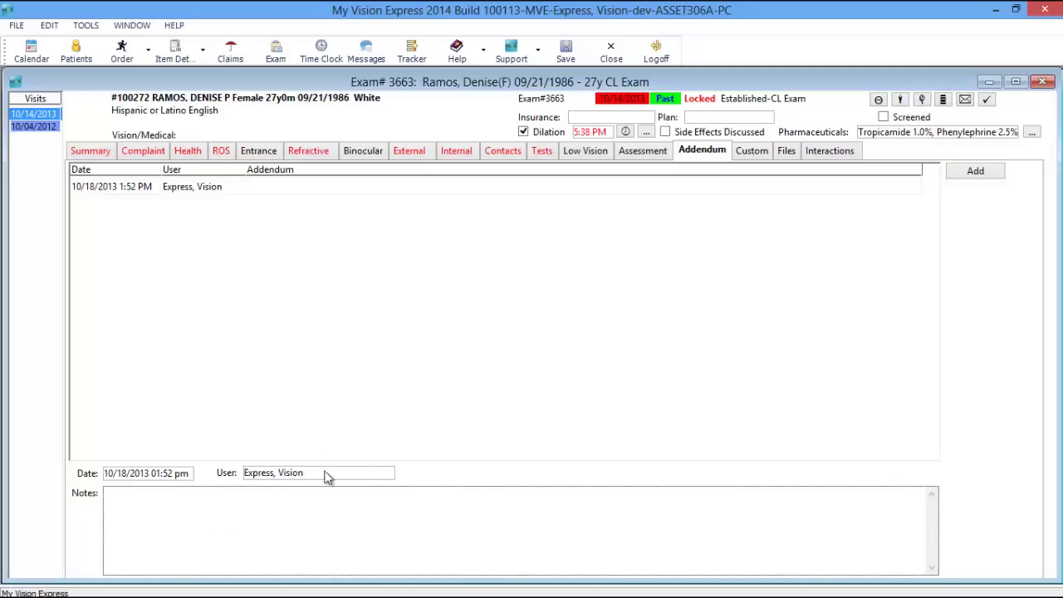
click(653, 155)
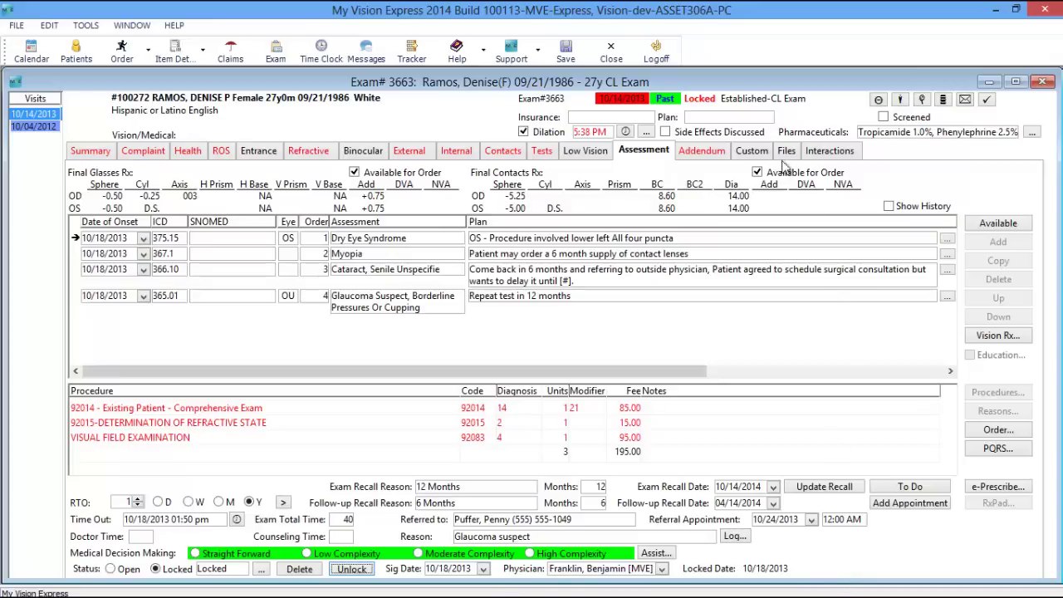
Examine the exam's custom fields, attached files, logged interactions and linked messages
click(741, 150)
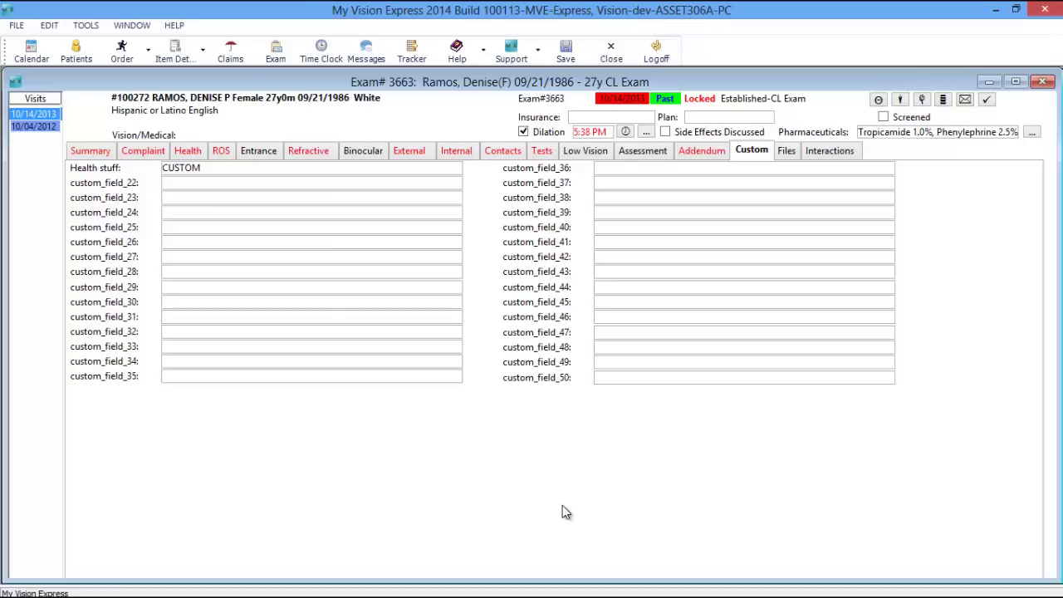
click(786, 153)
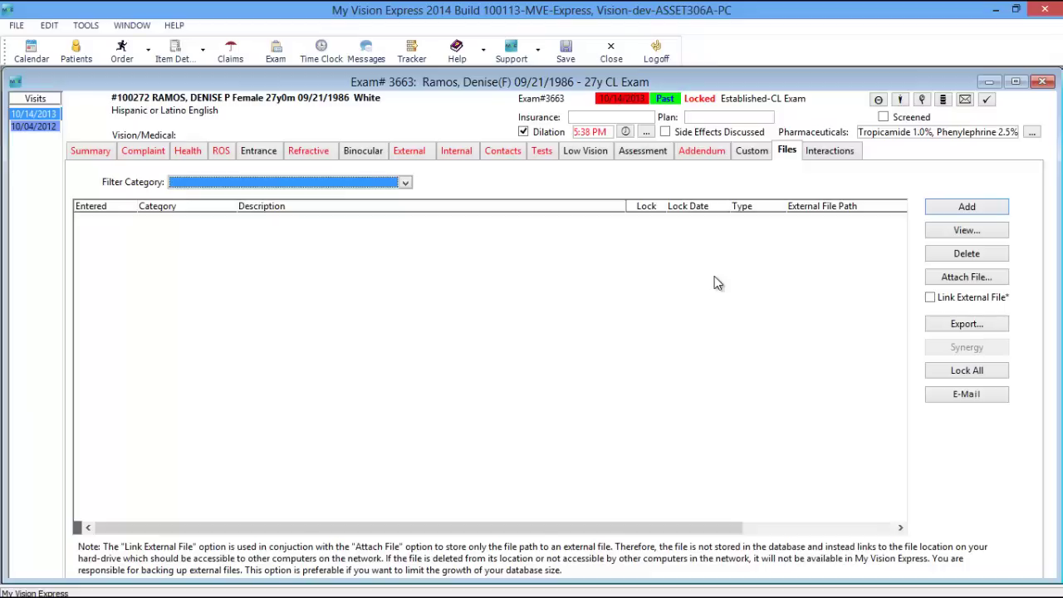
click(830, 152)
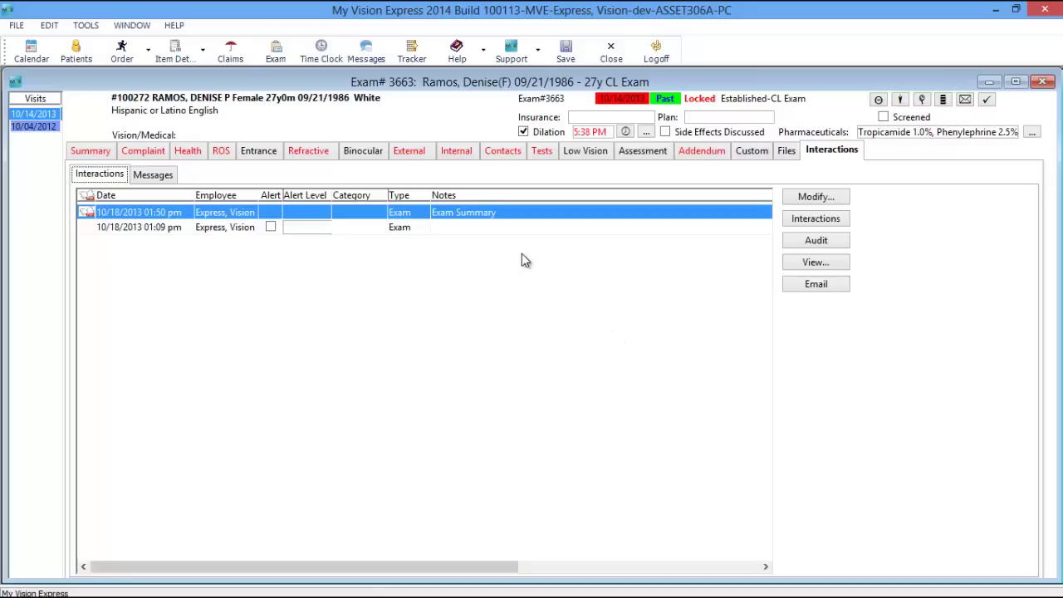
click(156, 176)
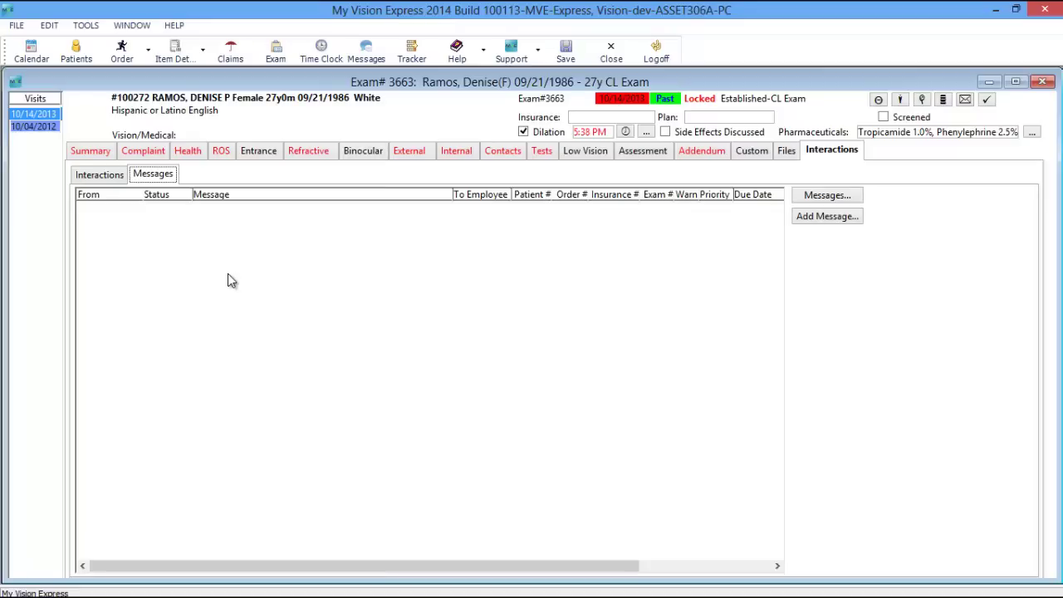
Review the Exam Coder's code levels for an established patient and close it without accepting a code
key(Tab)
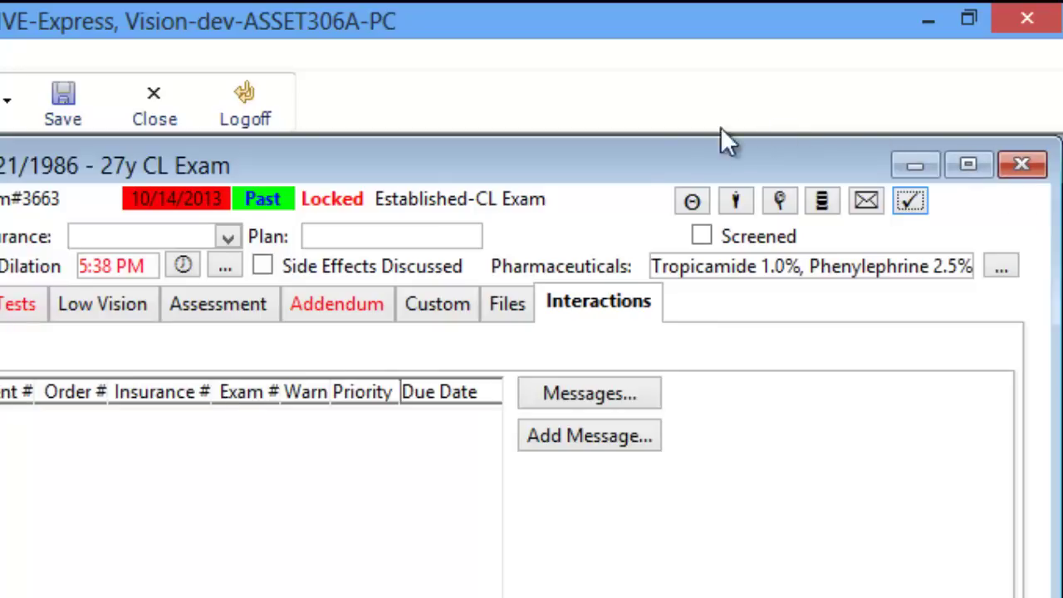
click(911, 200)
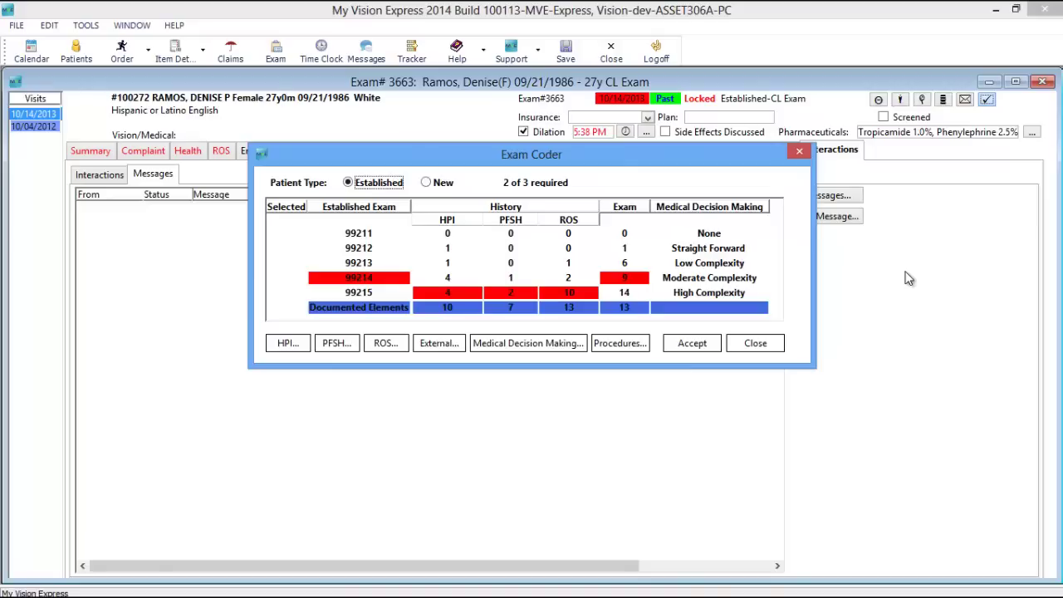
click(769, 344)
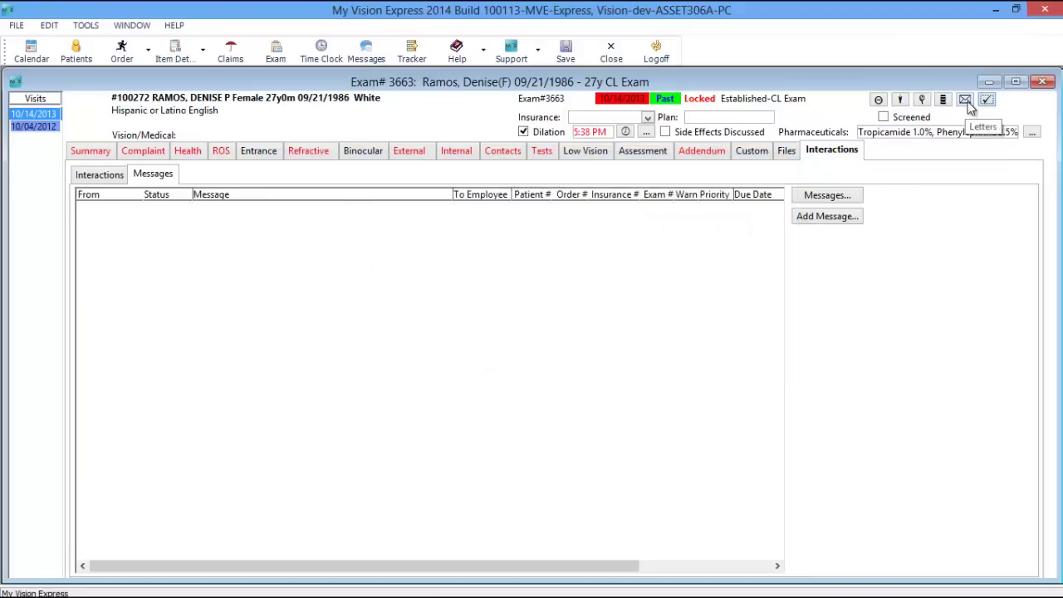